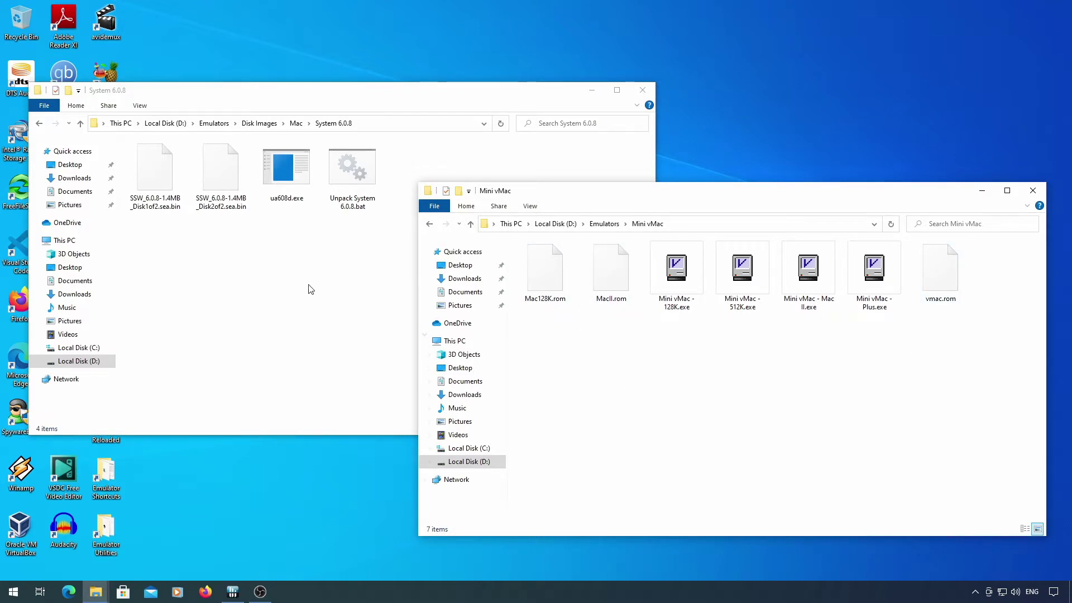
Step: Run Unpack System 6.0.8.bat to extract the disk images, and delete the two SSW_6.0.8 .sea.bin archives
{"action": "left_click", "coordinate": [168, 254]}
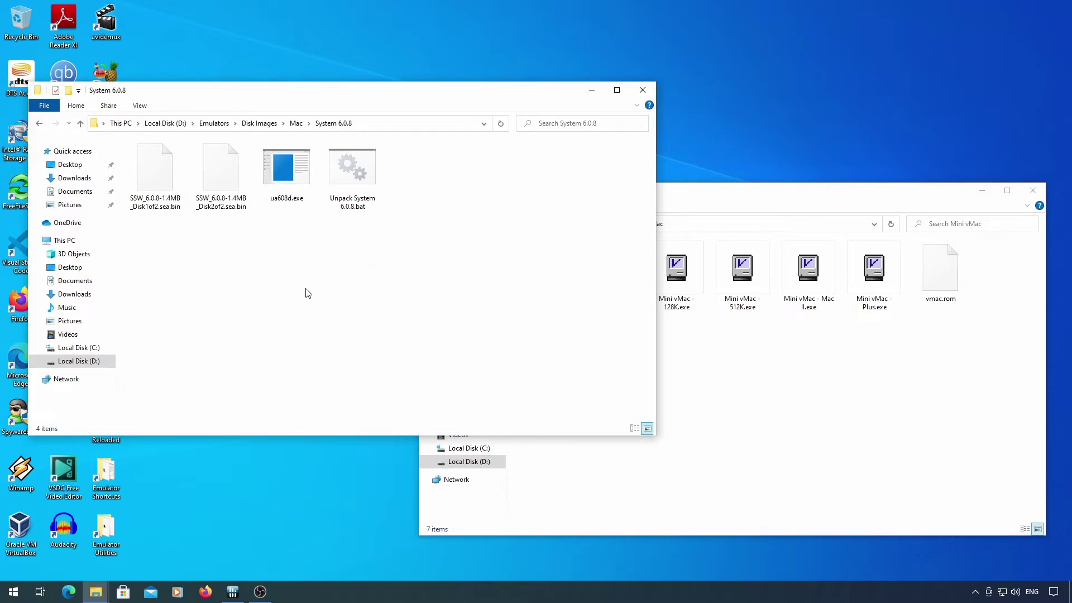
{"action": "double_click", "coordinate": [369, 160]}
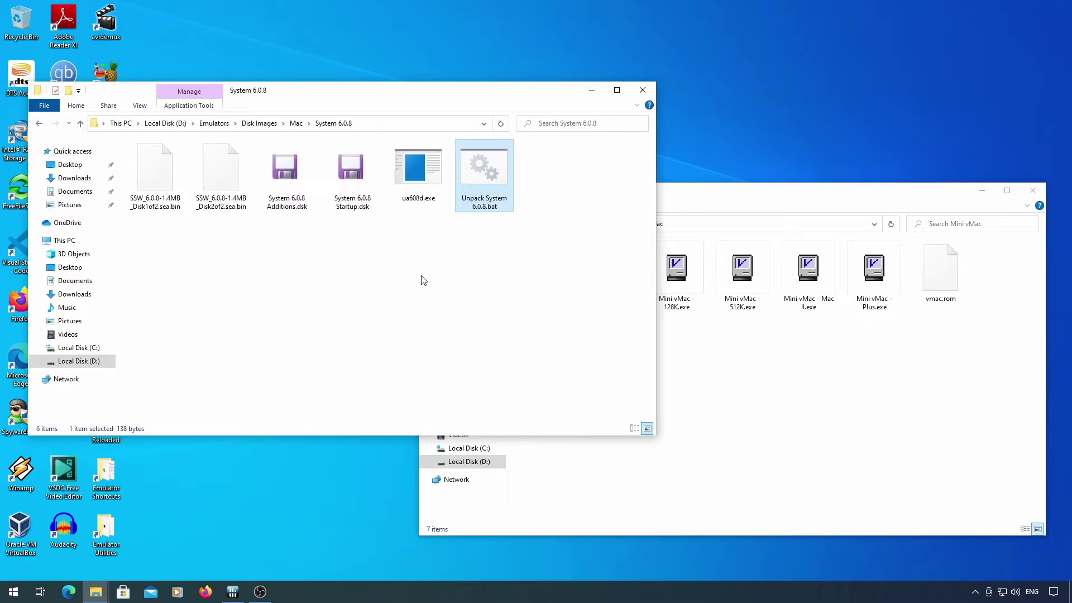
{"action": "left_click_drag", "start_coordinate": [150, 268], "coordinate": [244, 242]}
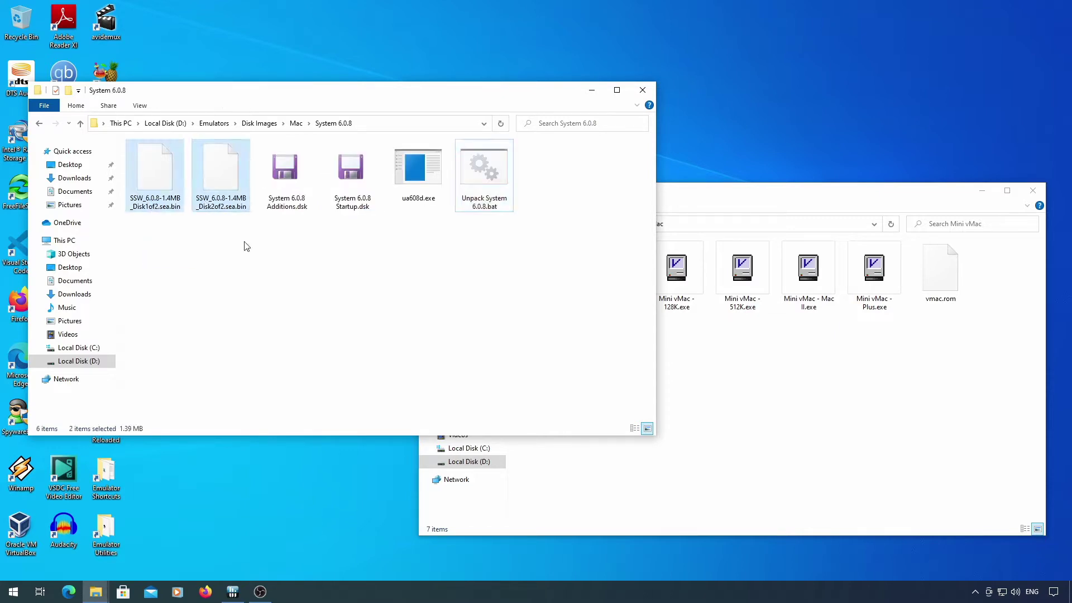
{"action": "key", "text": "Delete"}
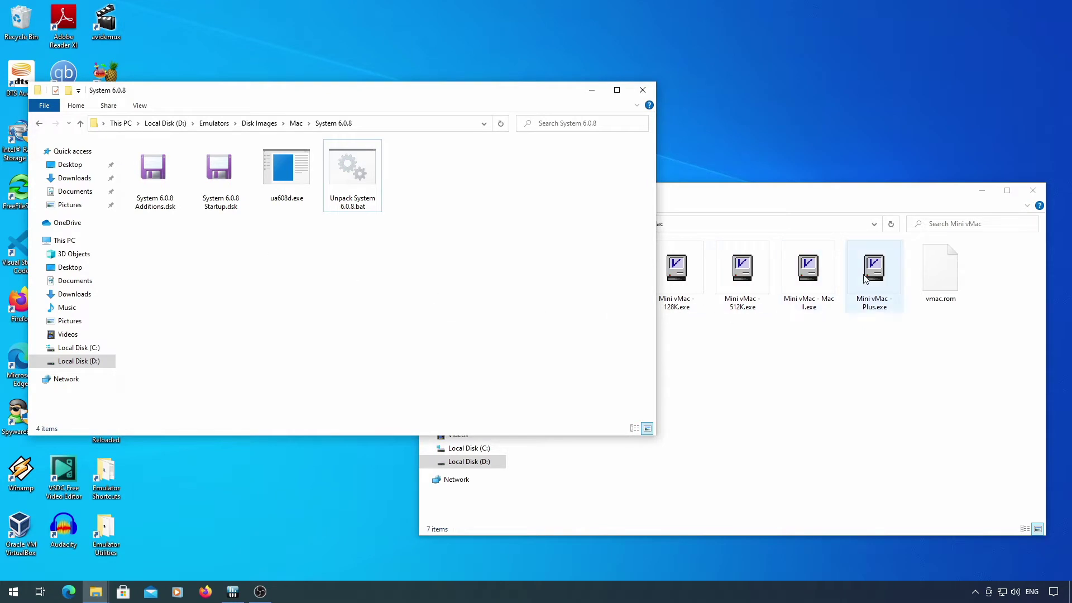
Step: Start the Plus version of Mini vMac, boot it from System 6.0.8 Startup.dsk and mount System 6.0.8 Additions.dsk
{"action": "left_click", "coordinate": [840, 417]}
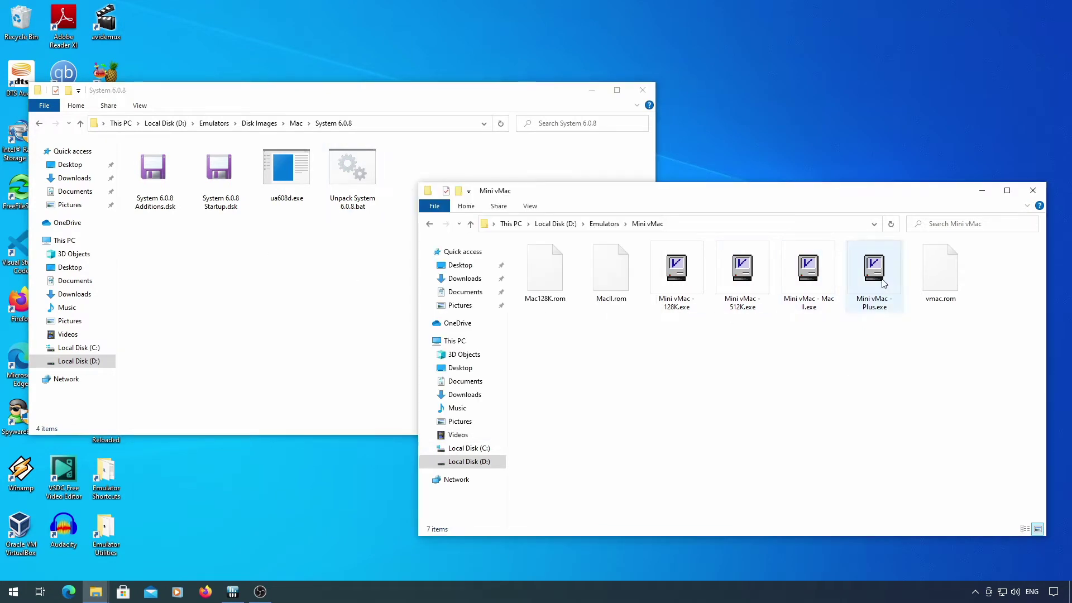
{"action": "double_click", "coordinate": [883, 283]}
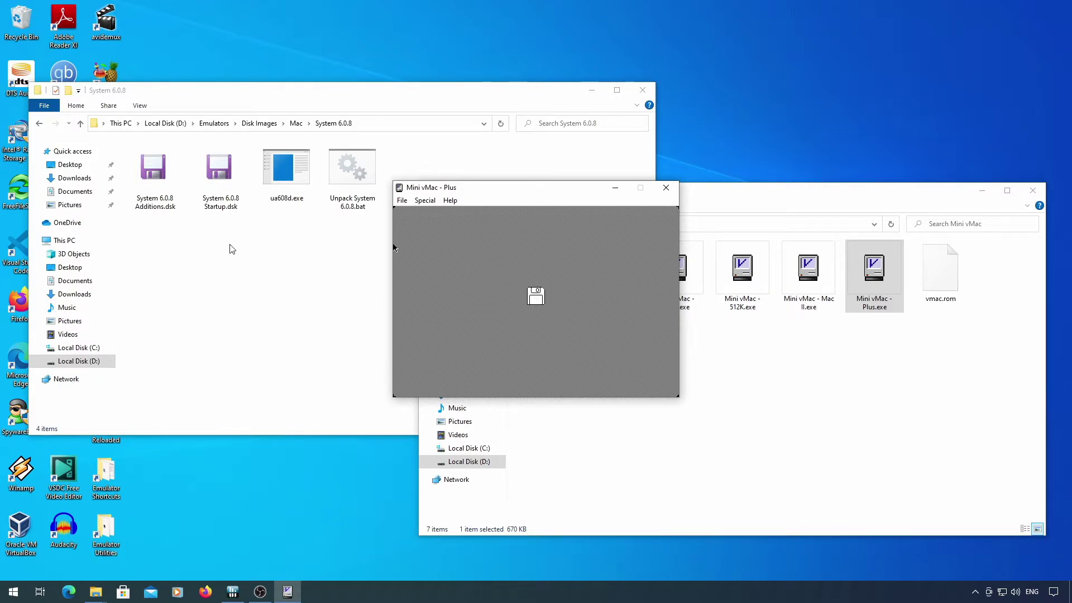
{"action": "left_click_drag", "start_coordinate": [219, 190], "coordinate": [466, 299]}
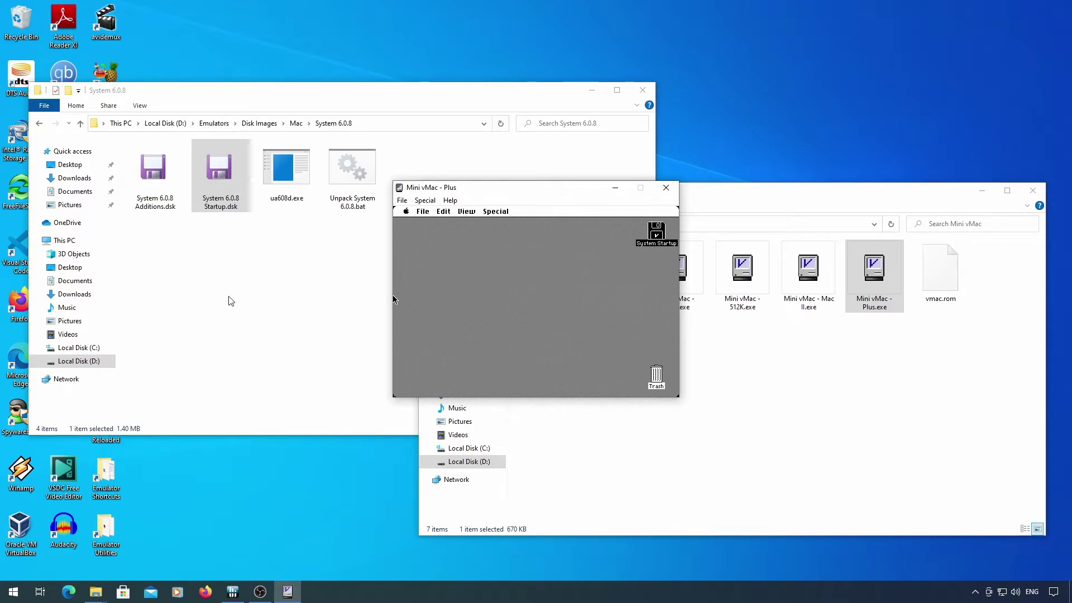
{"action": "left_click", "coordinate": [153, 199]}
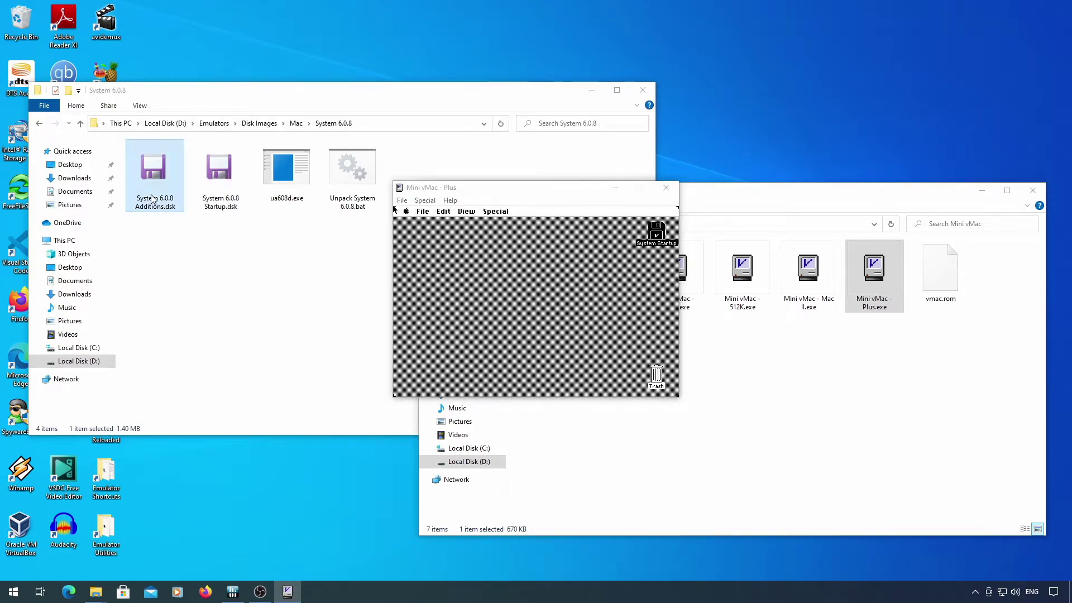
{"action": "left_click_drag", "start_coordinate": [152, 199], "coordinate": [471, 303]}
Step: Copy System6.hfv from the Blank Images folder of the Mac disk images into the Mini vMac folder
{"action": "left_click", "coordinate": [336, 318]}
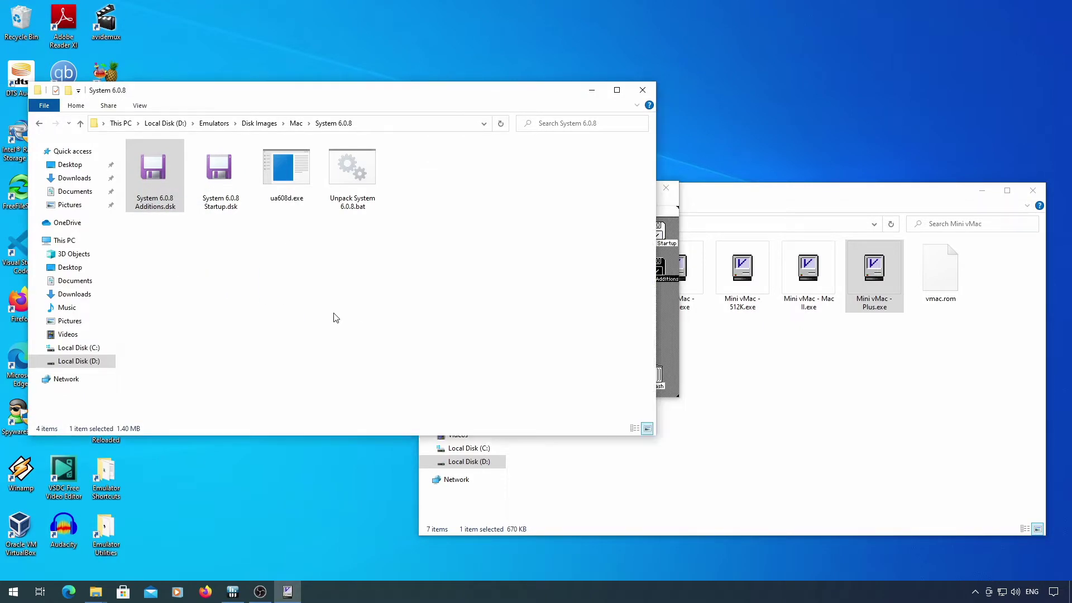
{"action": "left_click", "coordinate": [297, 124]}
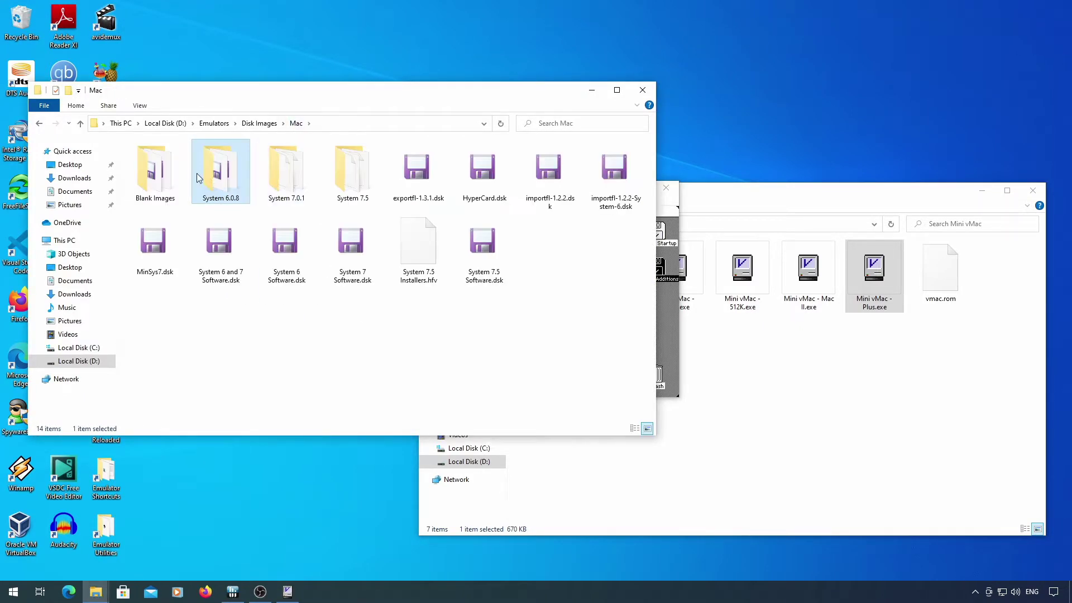
{"action": "double_click", "coordinate": [167, 173]}
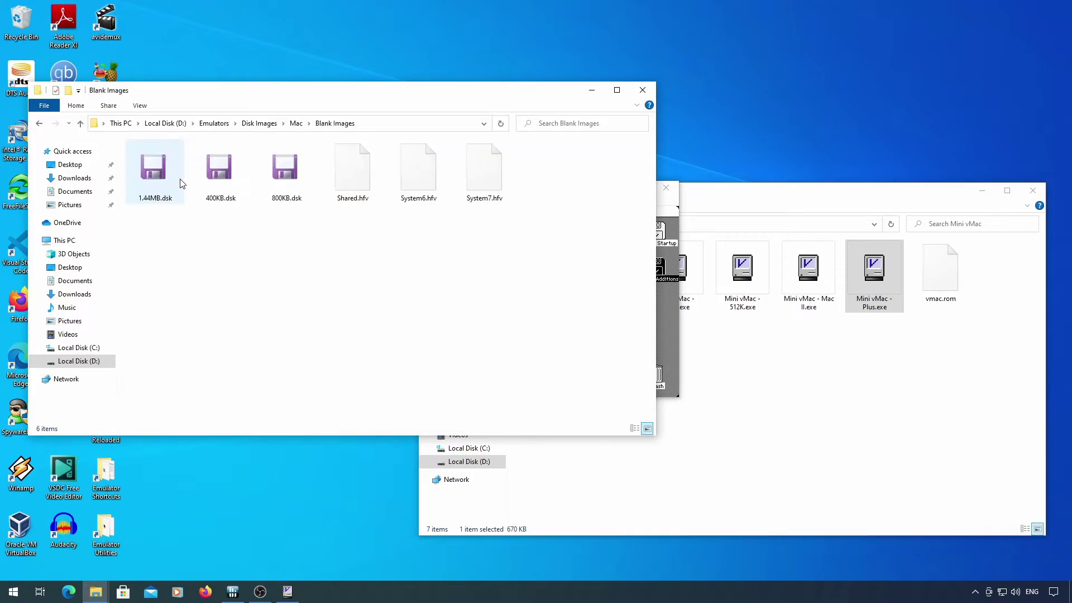
{"action": "left_click", "coordinate": [420, 202]}
{"action": "left_click", "coordinate": [792, 414]}
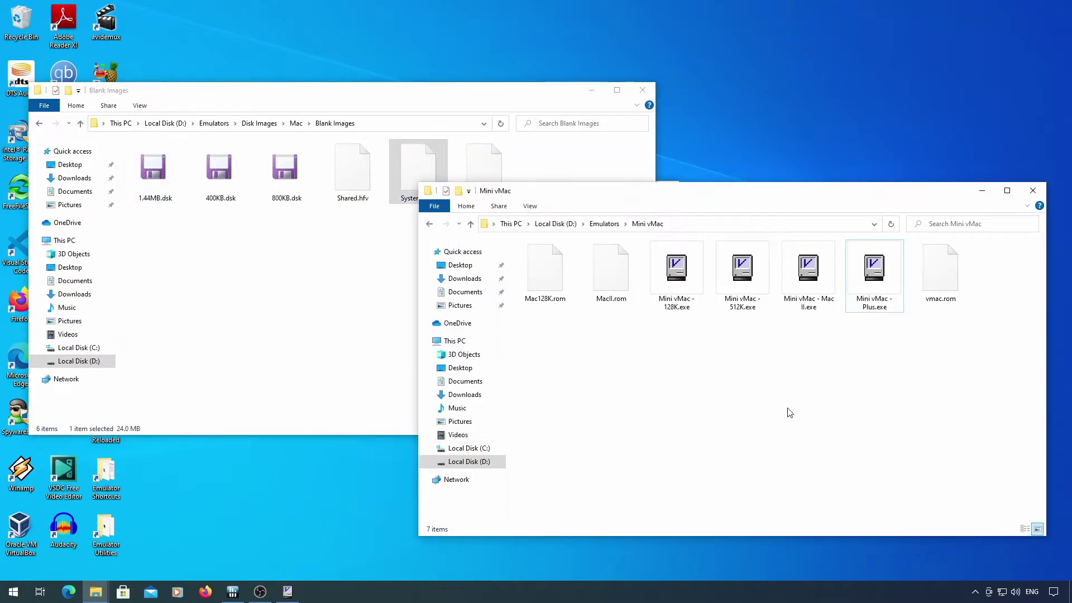
{"action": "key", "text": "ctrl+v"}
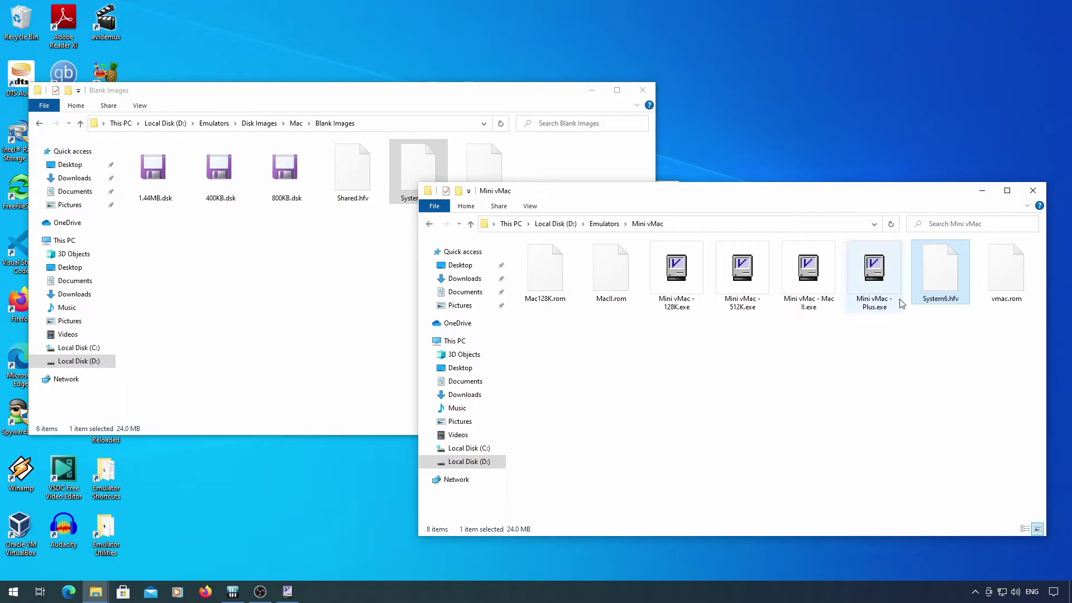
Step: Mount the copied System6.hfv in the running emulator and initialize it as a disk named System 6
{"action": "left_click", "coordinate": [287, 591]}
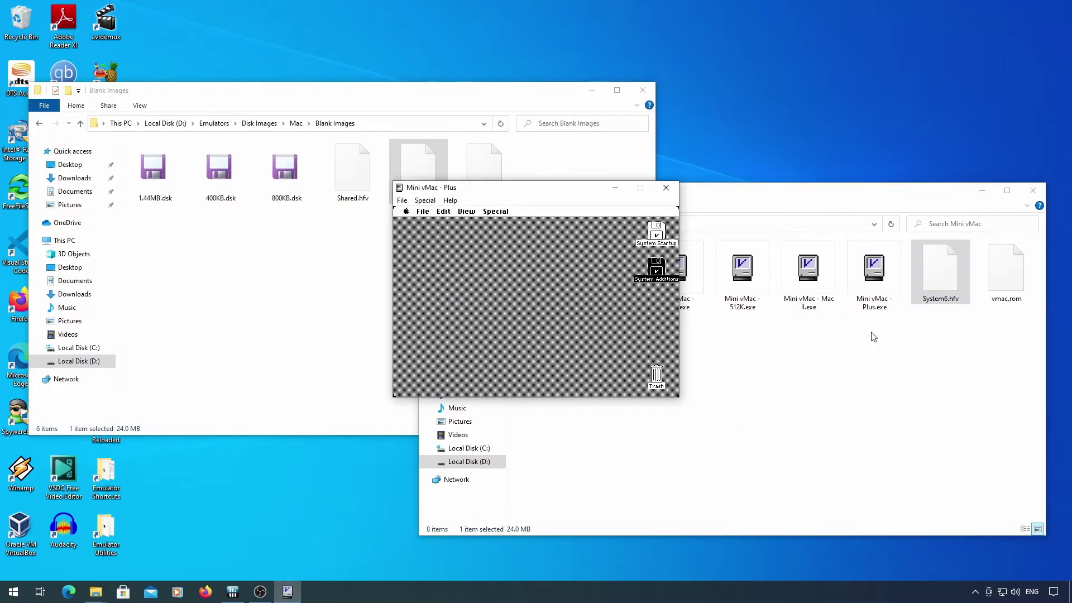
{"action": "left_click_drag", "start_coordinate": [789, 310], "coordinate": [740, 346]}
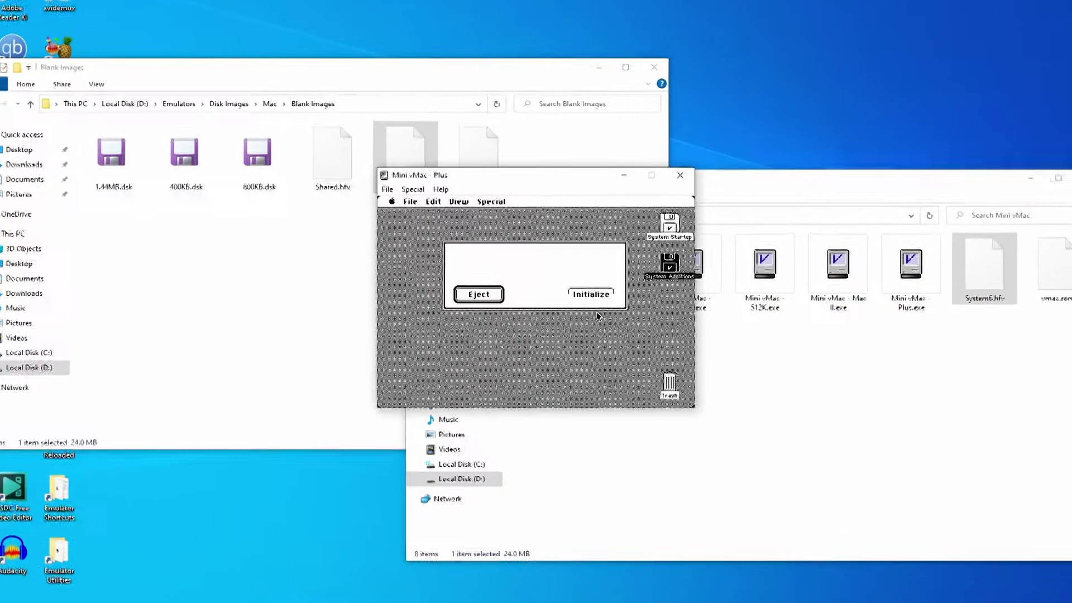
{"action": "left_click", "coordinate": [616, 294]}
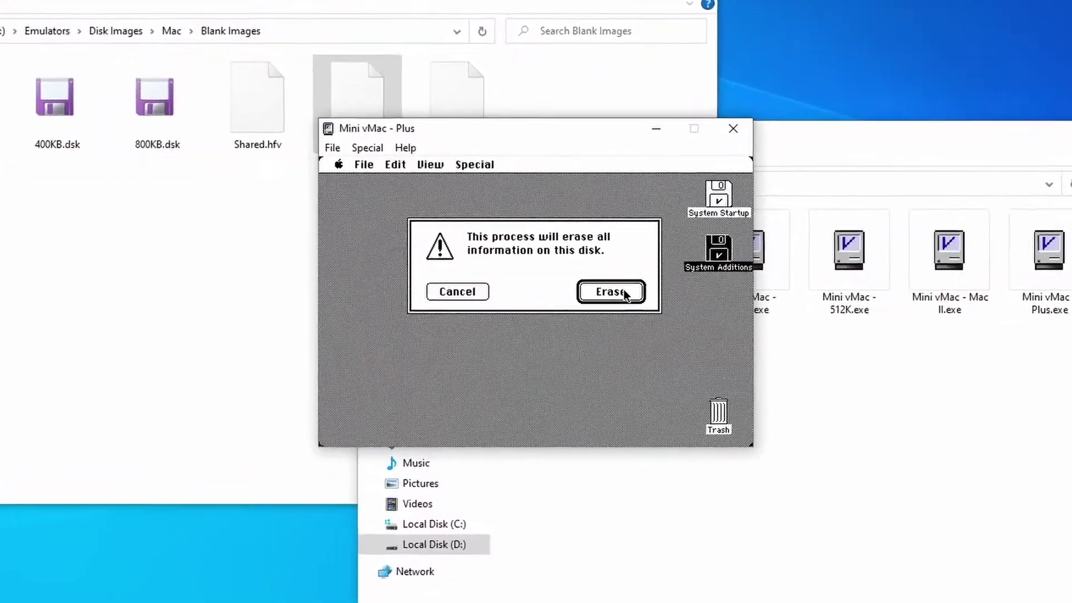
{"action": "left_click", "coordinate": [614, 294]}
{"action": "type", "text": "System"}
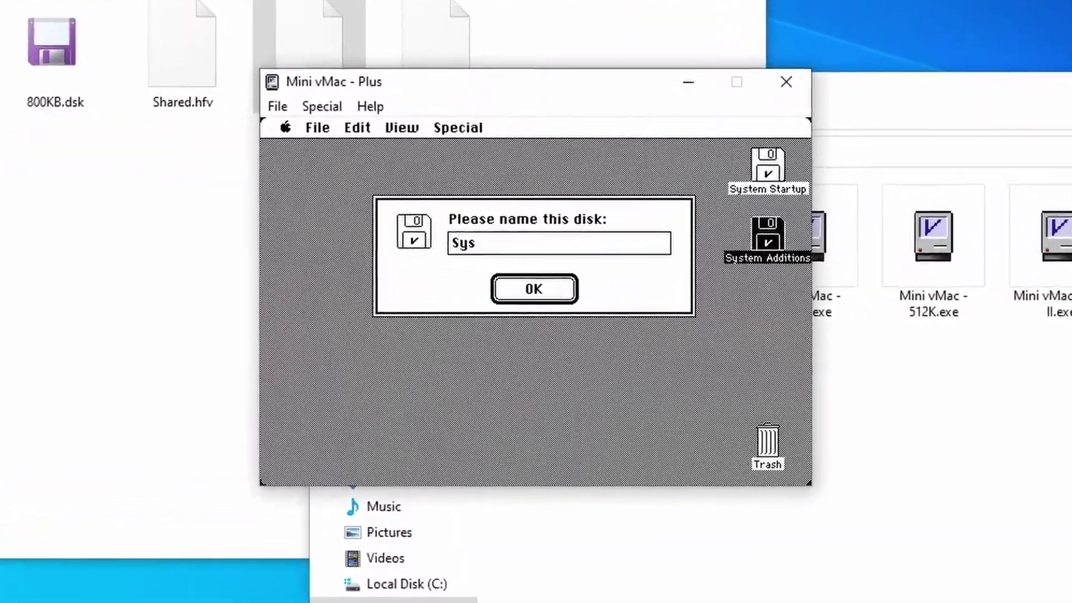
{"action": "type", "text": " 6"}
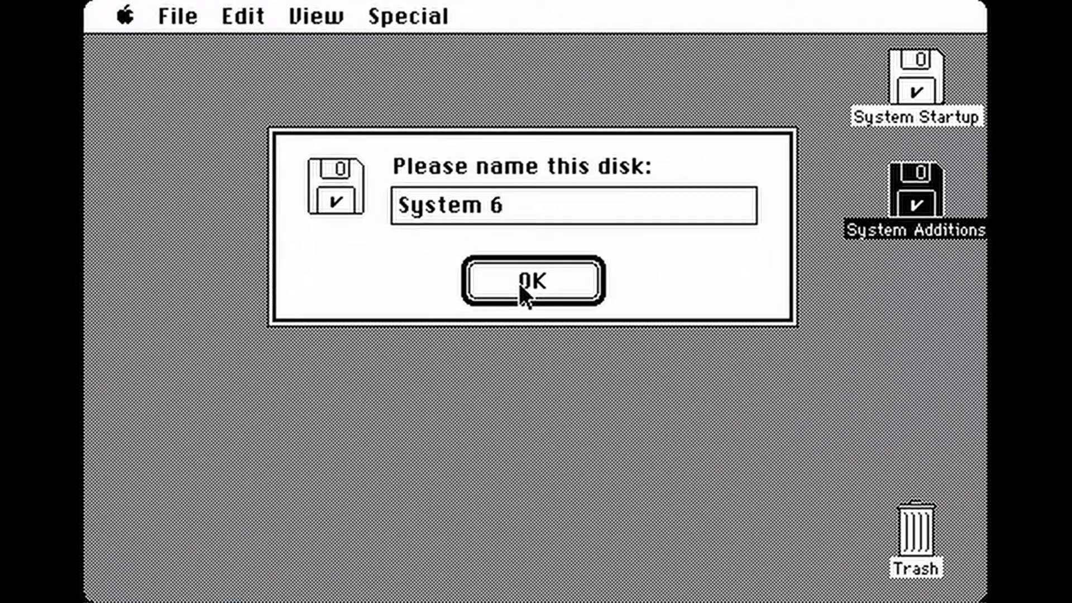
{"action": "left_click", "coordinate": [517, 290]}
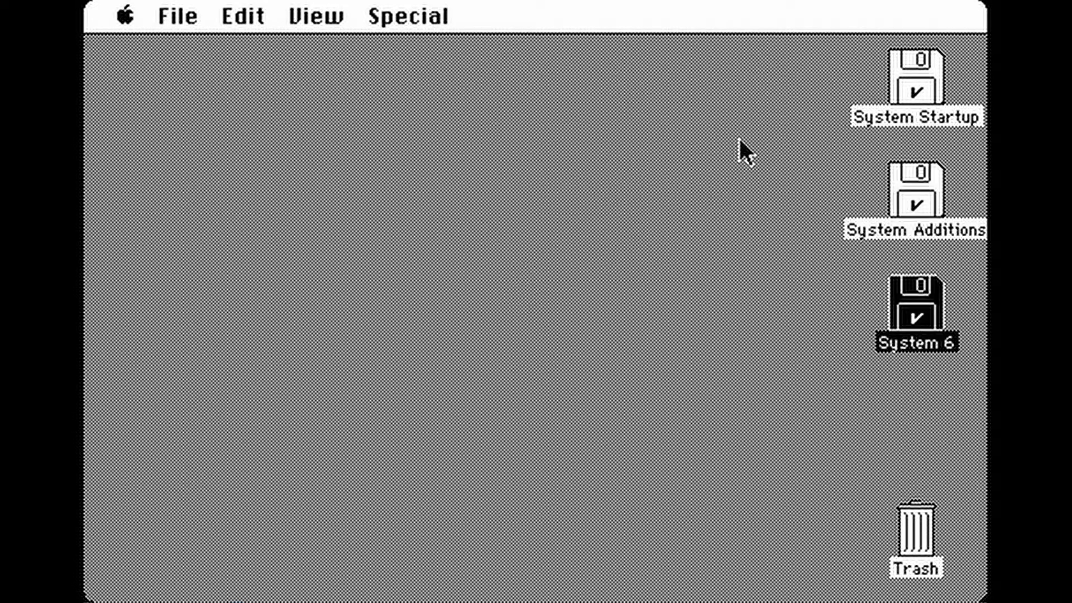
Step: Open the System Startup disk and view the emulator's speed control options
{"action": "double_click", "coordinate": [901, 89]}
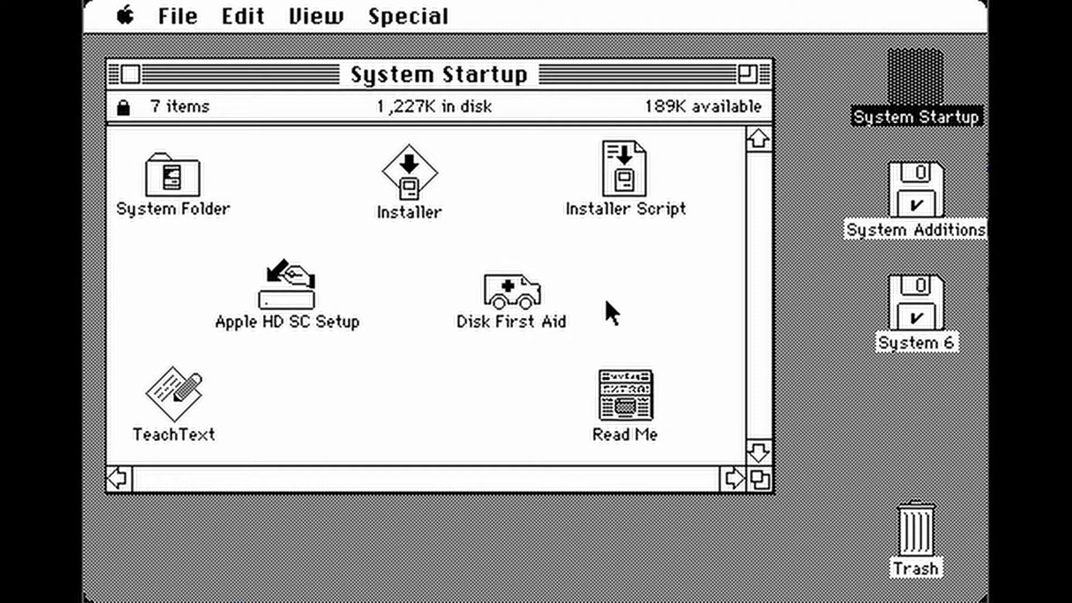
{"action": "key", "text": "super"}
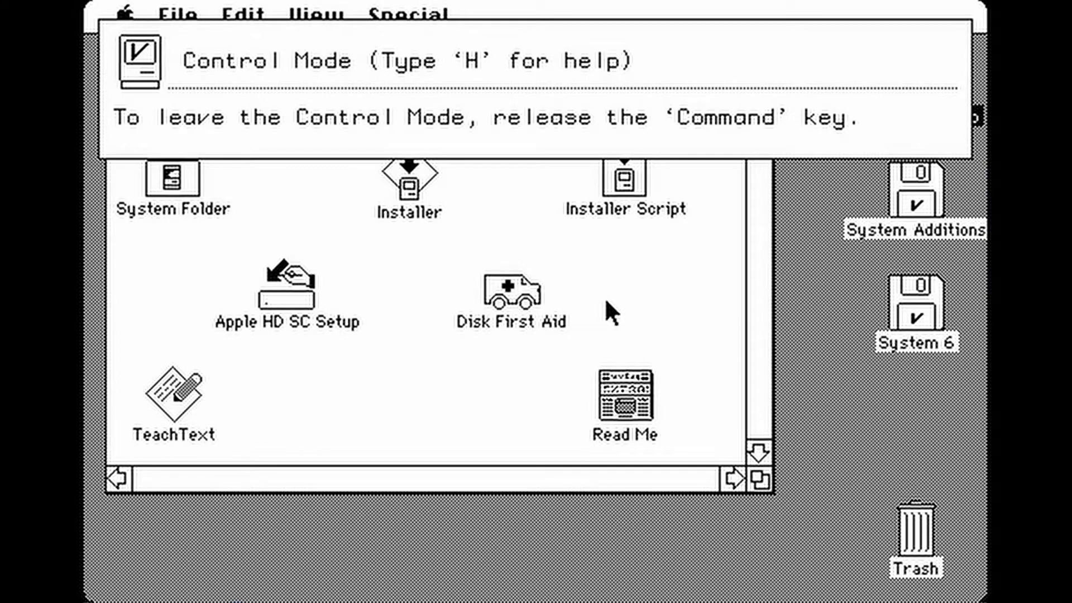
{"action": "key", "text": "s"}
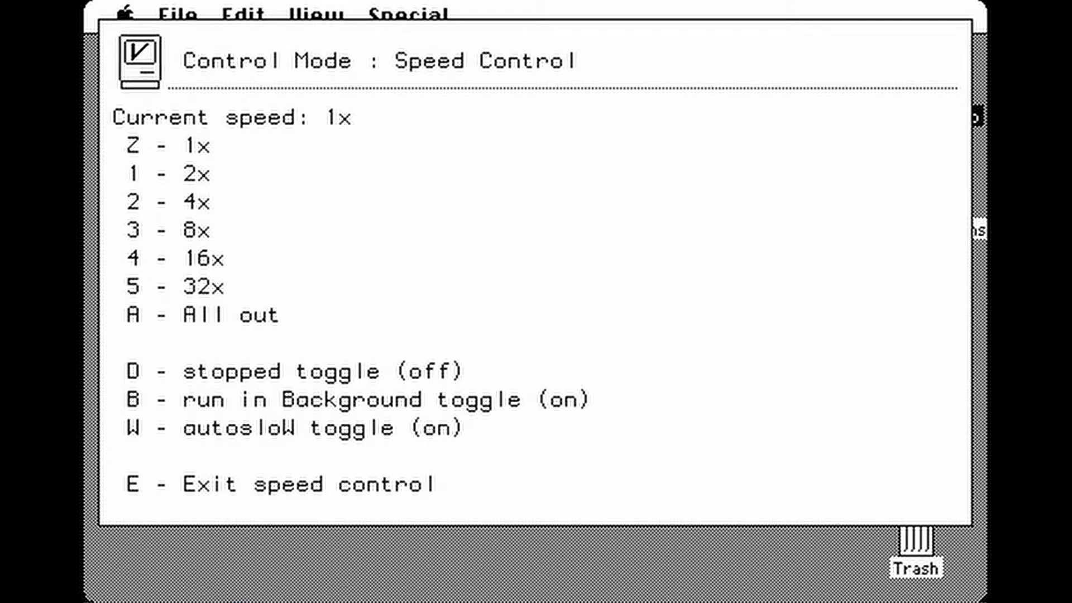
{"action": "key", "text": "ctrl+e"}
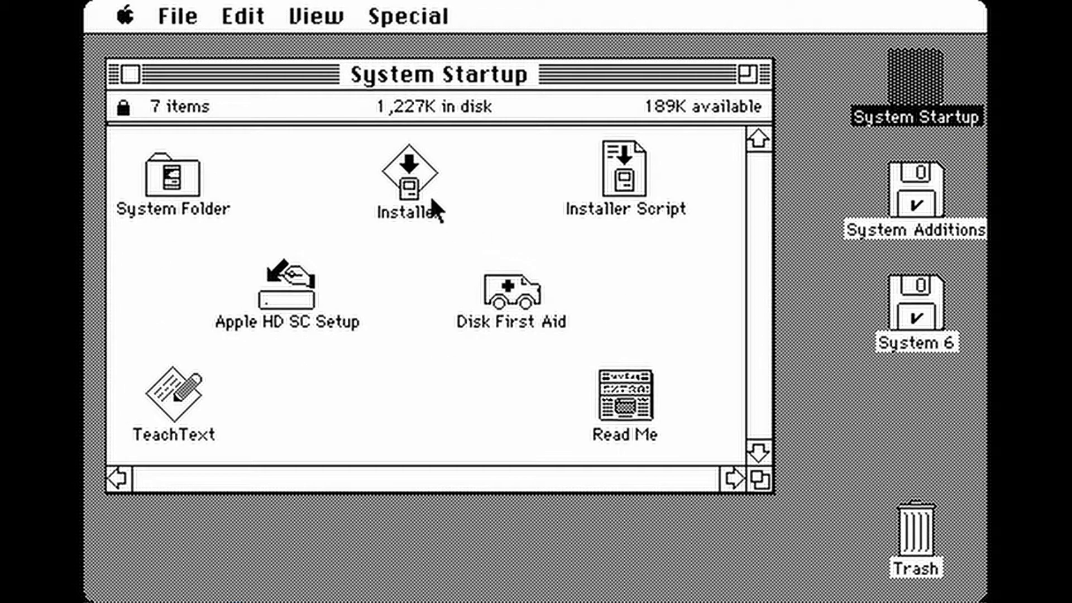
Step: Launch the Installer from the System Startup disk, pass the welcome page and choose a customized installation
{"action": "double_click", "coordinate": [411, 175]}
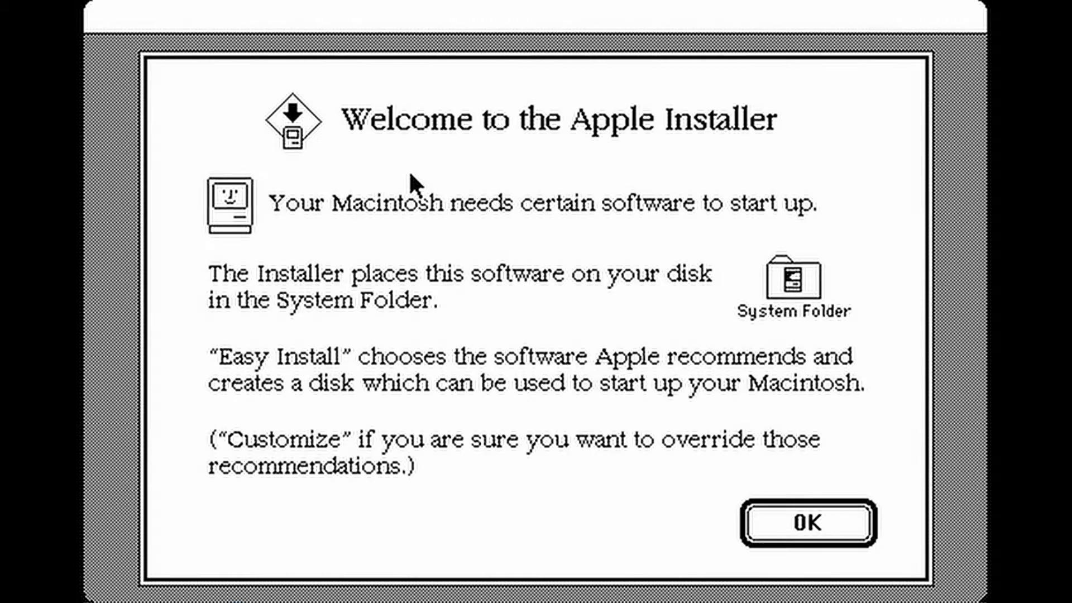
{"action": "left_click", "coordinate": [784, 520]}
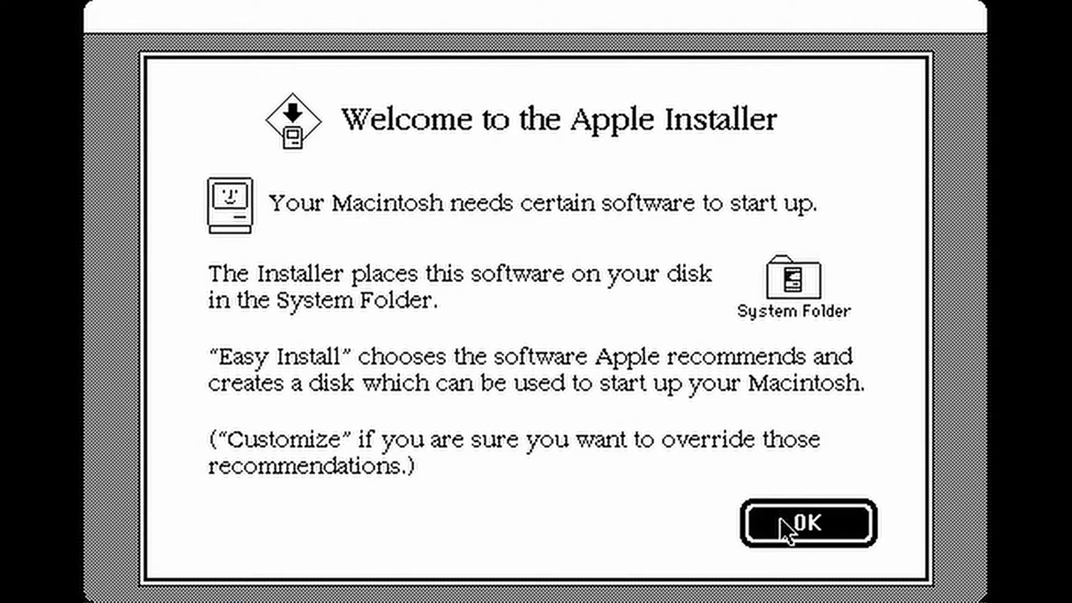
{"action": "left_click", "coordinate": [759, 492]}
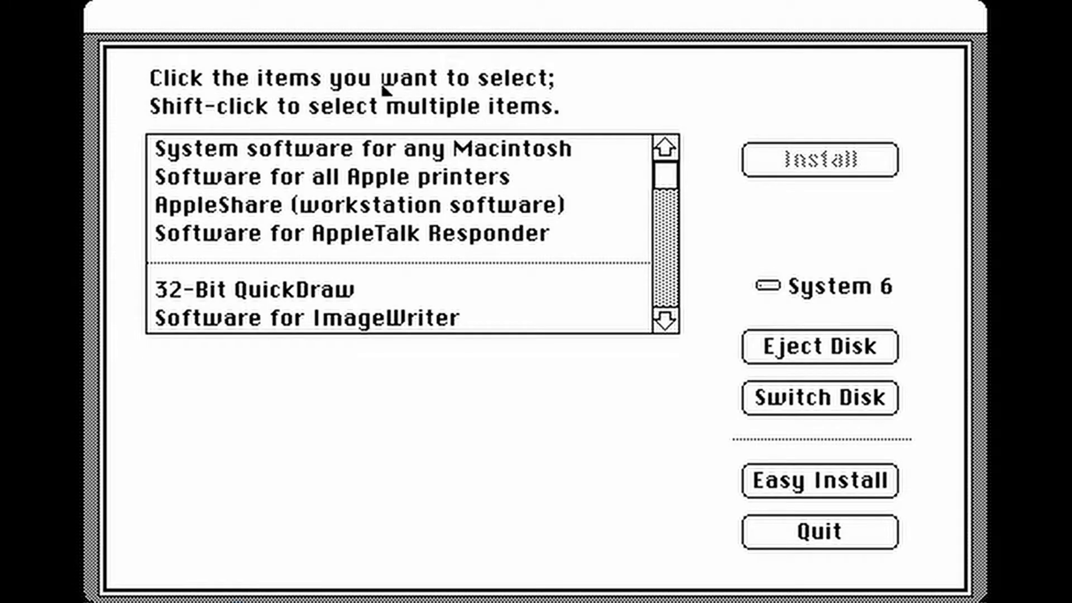
Step: Install System software for any Macintosh together with 32-Bit QuickDraw on the System 6 disk, and quit the Installer
{"action": "left_click", "coordinate": [403, 150]}
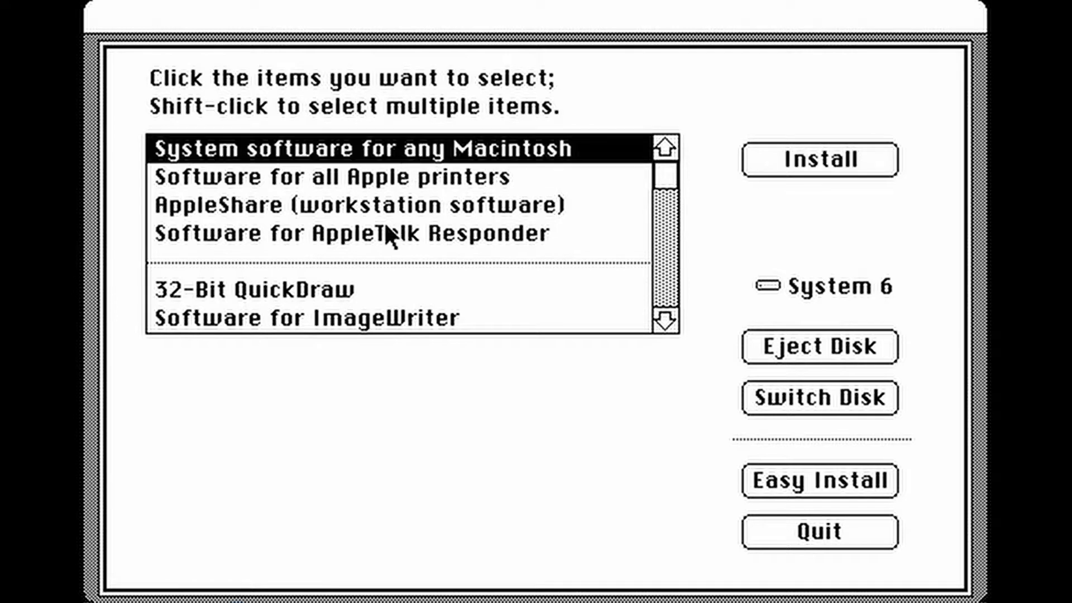
{"action": "left_click", "coordinate": [334, 286], "text": "shift"}
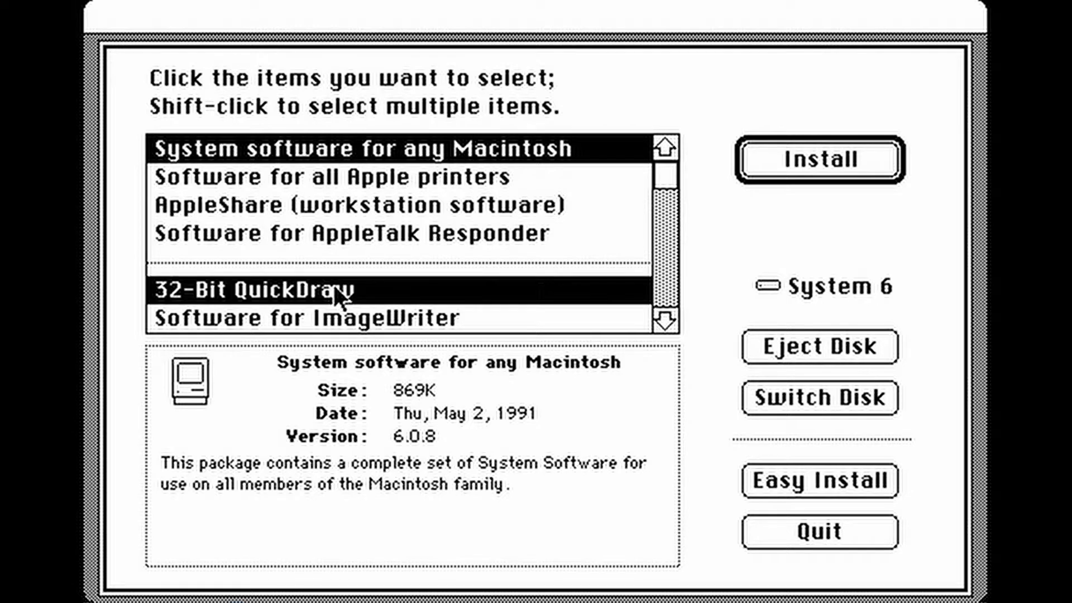
{"action": "left_click", "coordinate": [822, 163]}
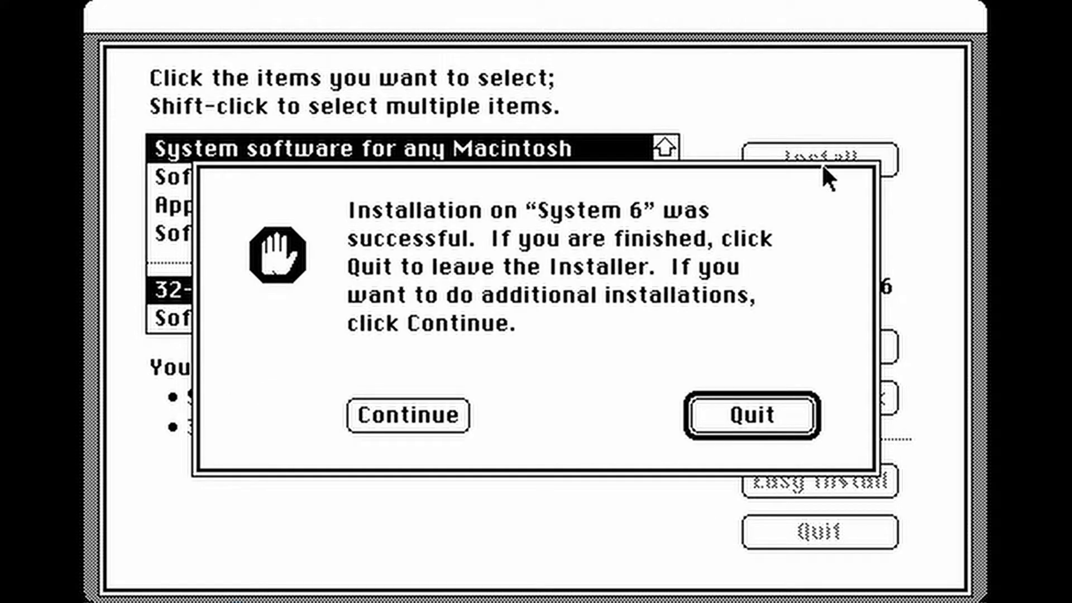
{"action": "left_click", "coordinate": [749, 416]}
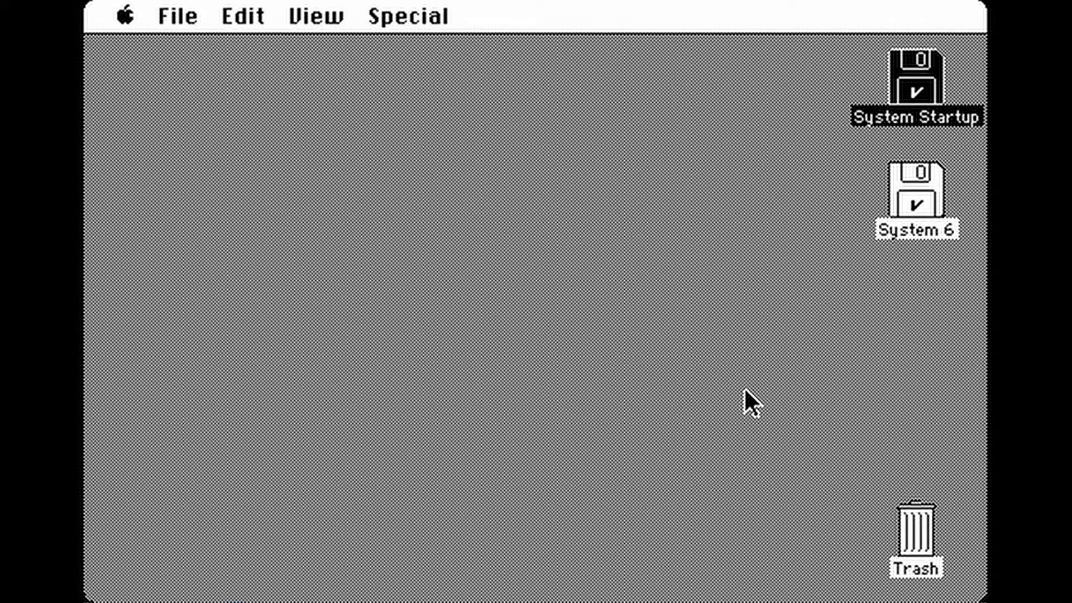
Step: Open the System 6 and System Startup disks side by side and copy TeachText onto the System 6 disk
{"action": "left_click", "coordinate": [901, 202]}
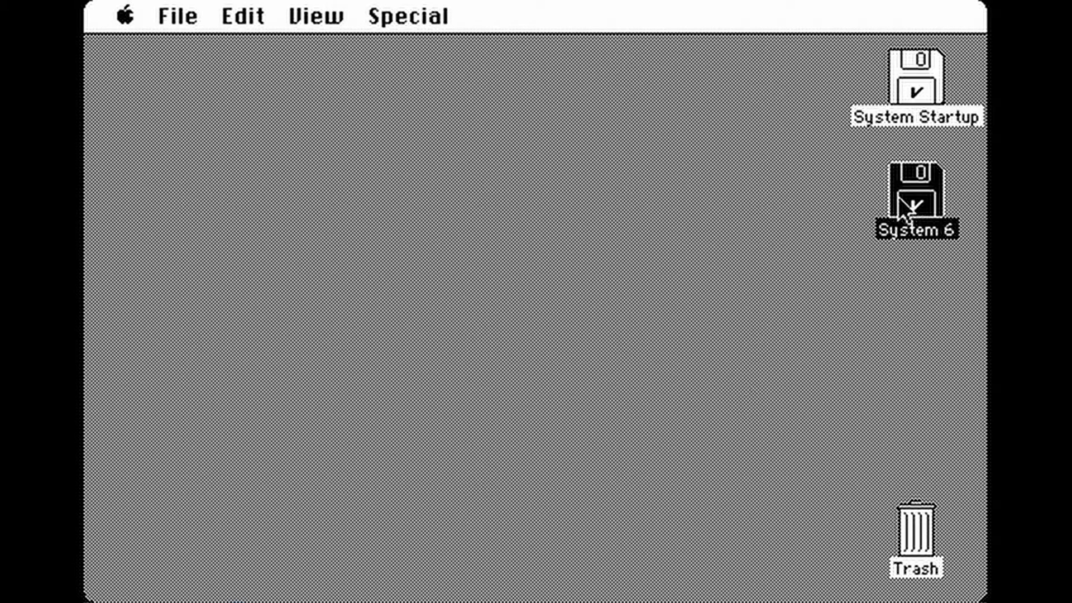
{"action": "double_click", "coordinate": [901, 203]}
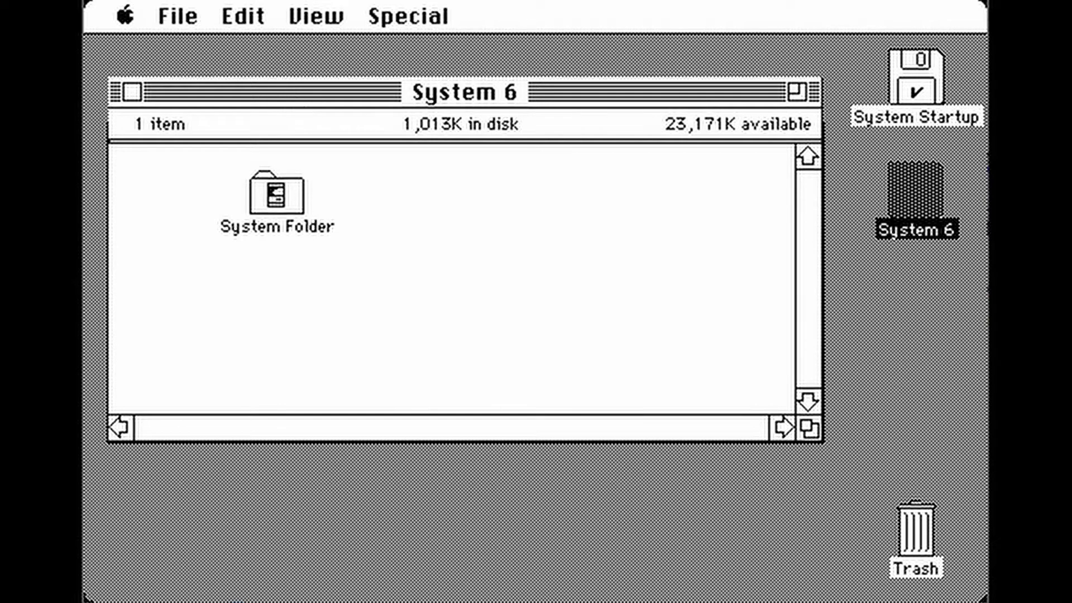
{"action": "left_click_drag", "start_coordinate": [298, 98], "coordinate": [268, 63]}
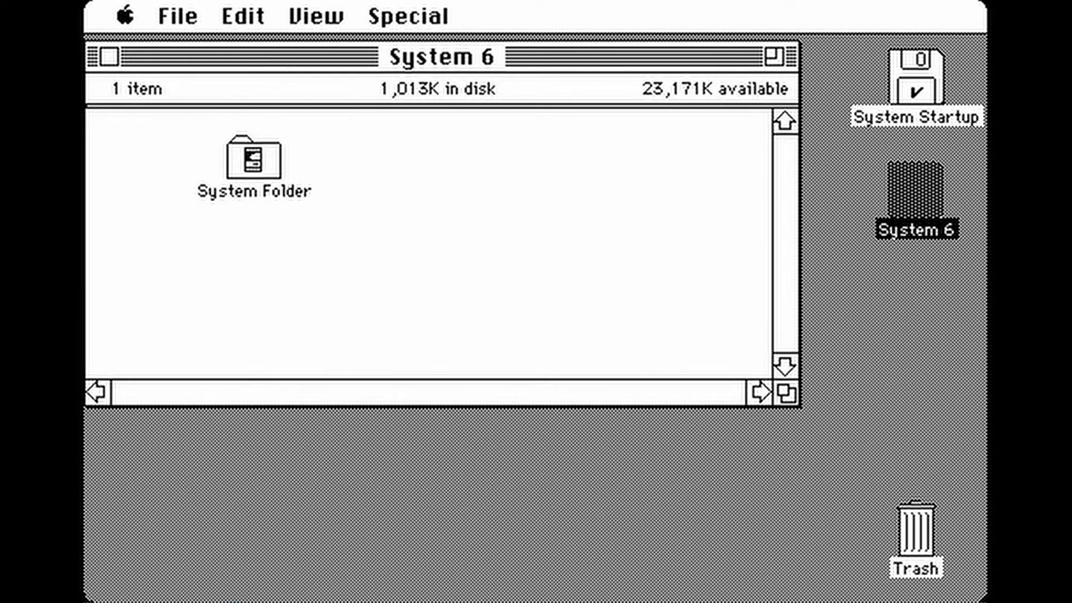
{"action": "double_click", "coordinate": [919, 85]}
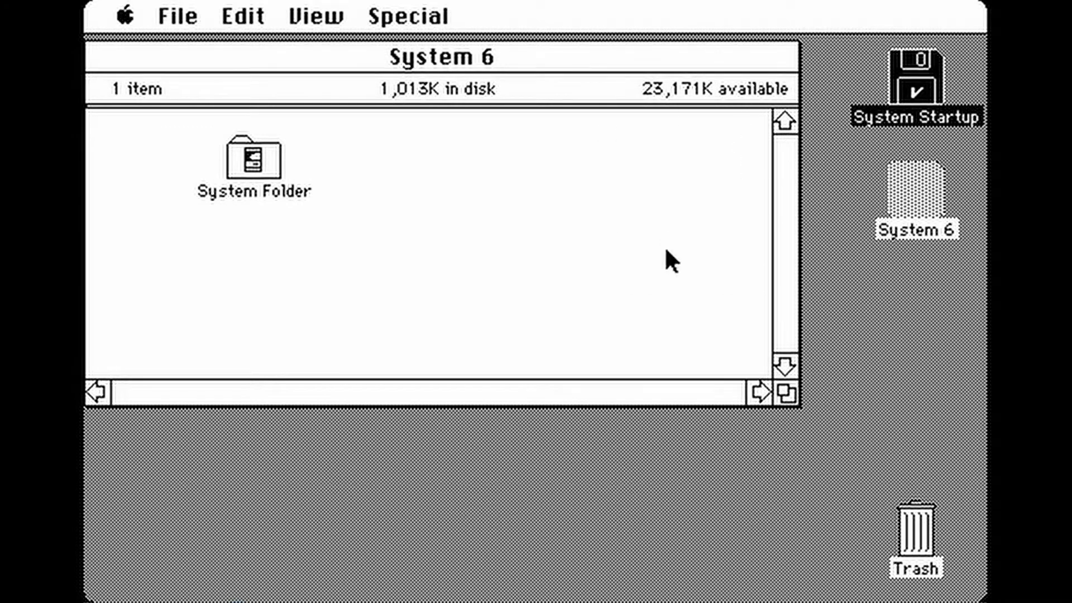
{"action": "left_click_drag", "start_coordinate": [254, 74], "coordinate": [721, 148]}
{"action": "left_click_drag", "start_coordinate": [647, 477], "coordinate": [387, 163]}
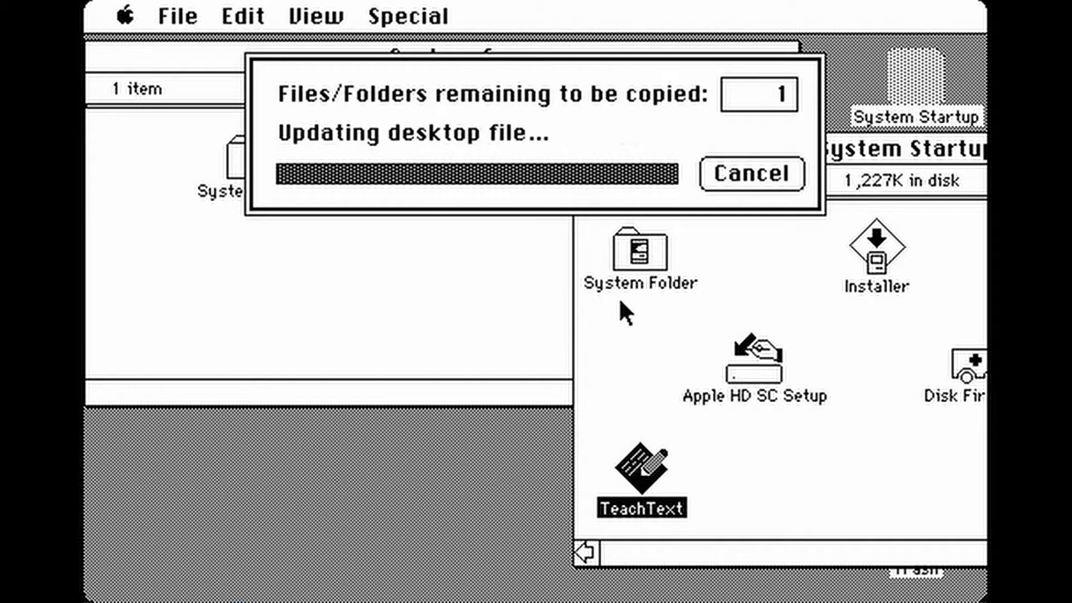
Step: Restart the emulated Macintosh and boot it from the System6.hfv disk image
{"action": "left_click", "coordinate": [500, 229]}
{"action": "left_click_drag", "start_coordinate": [407, 18], "coordinate": [431, 178]}
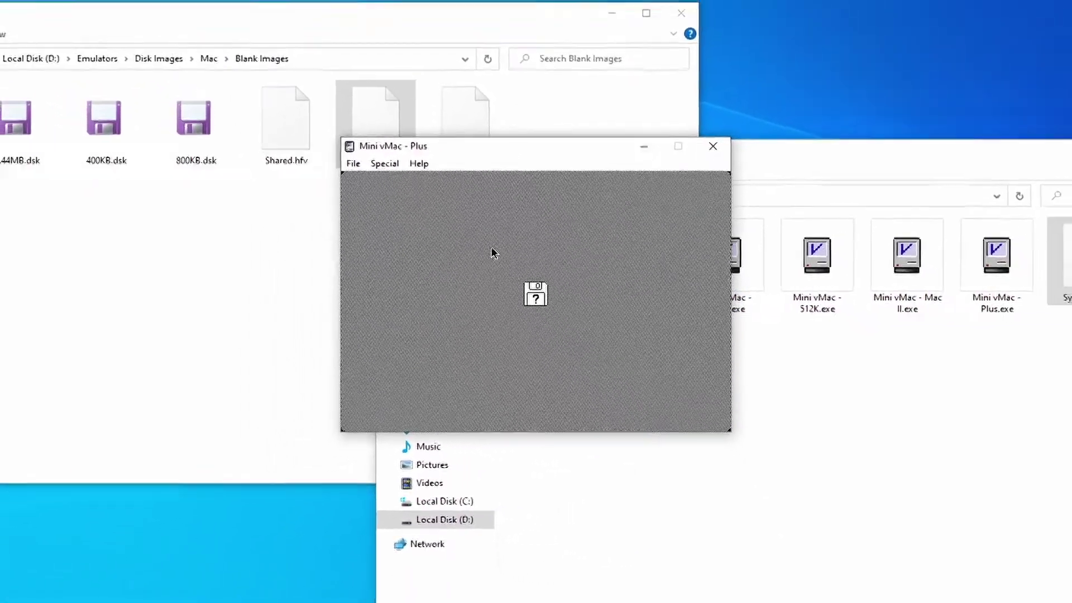
{"action": "left_click_drag", "start_coordinate": [1043, 267], "coordinate": [503, 337]}
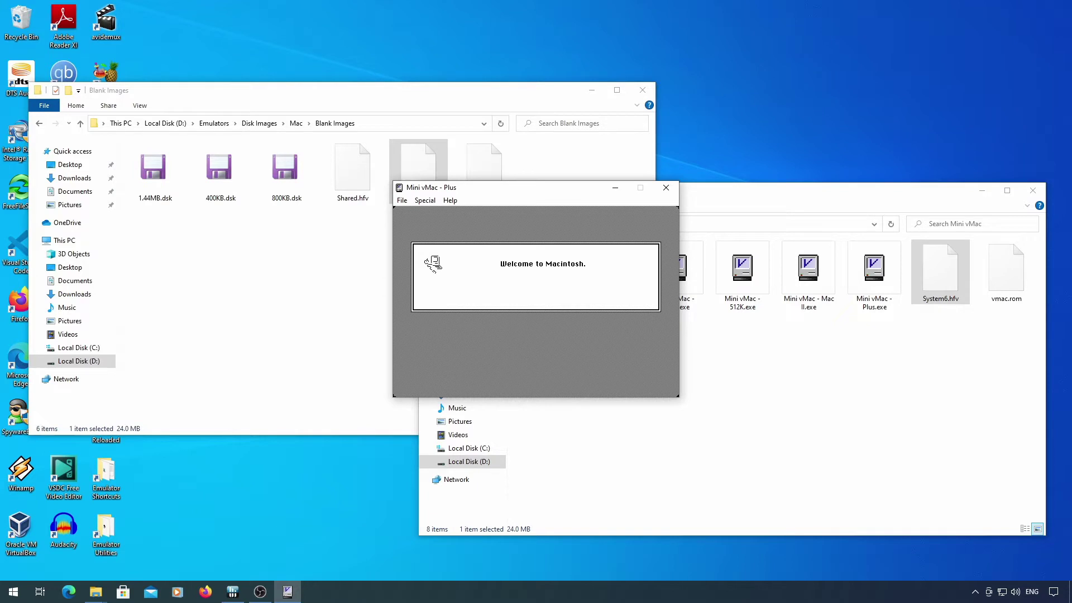
Step: Mount System 6.0.8 Additions.dsk from the System 6.0.8 folder in the emulator and open the System Additions disk
{"action": "left_click", "coordinate": [296, 123]}
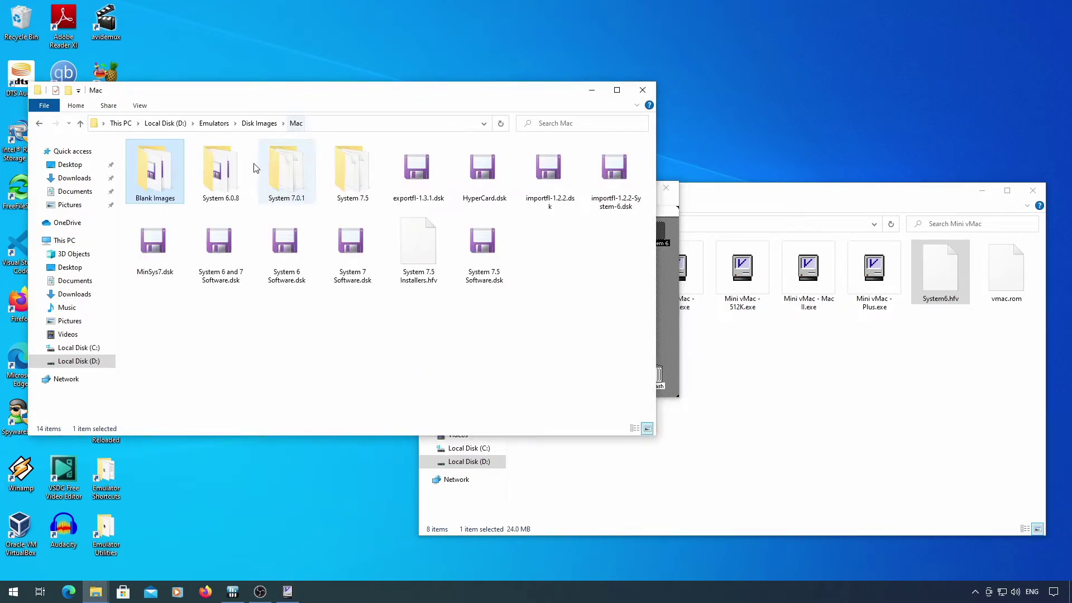
{"action": "double_click", "coordinate": [241, 176]}
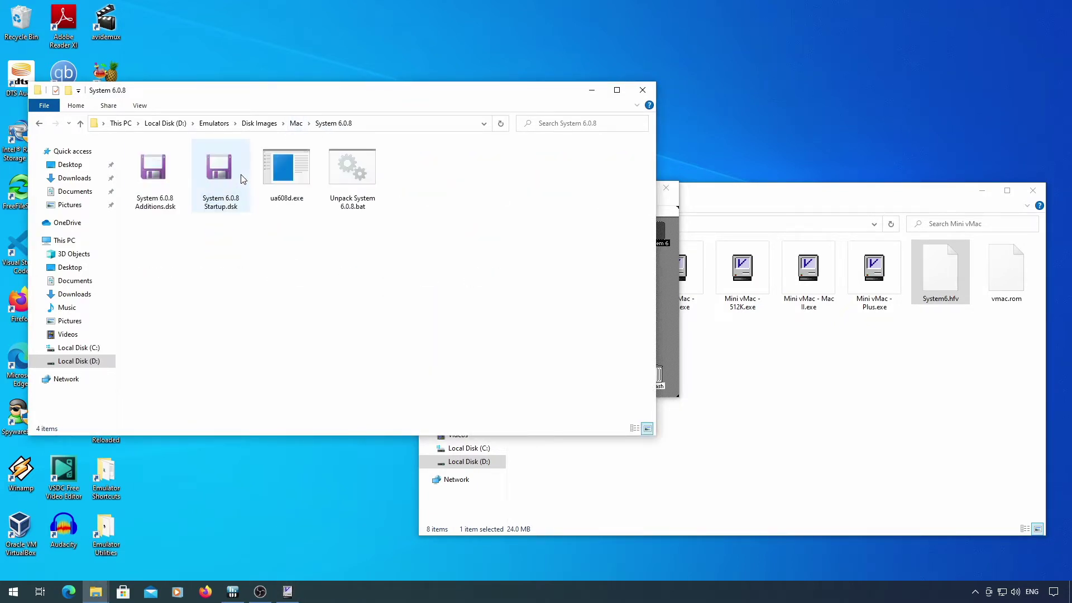
{"action": "left_click", "coordinate": [166, 182]}
{"action": "left_click_drag", "start_coordinate": [166, 183], "coordinate": [667, 286]}
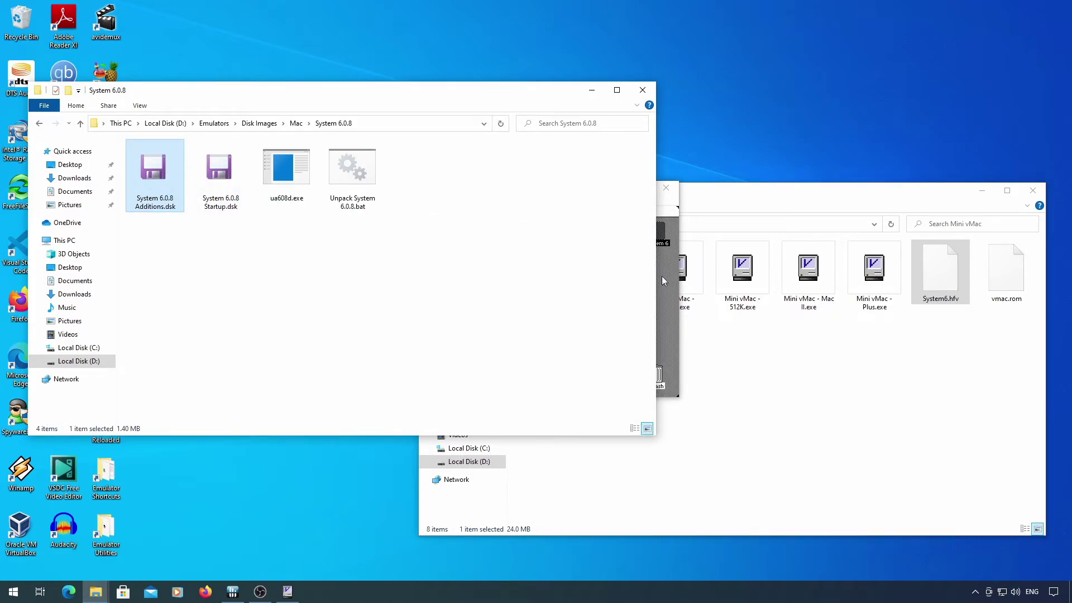
{"action": "left_click", "coordinate": [663, 281]}
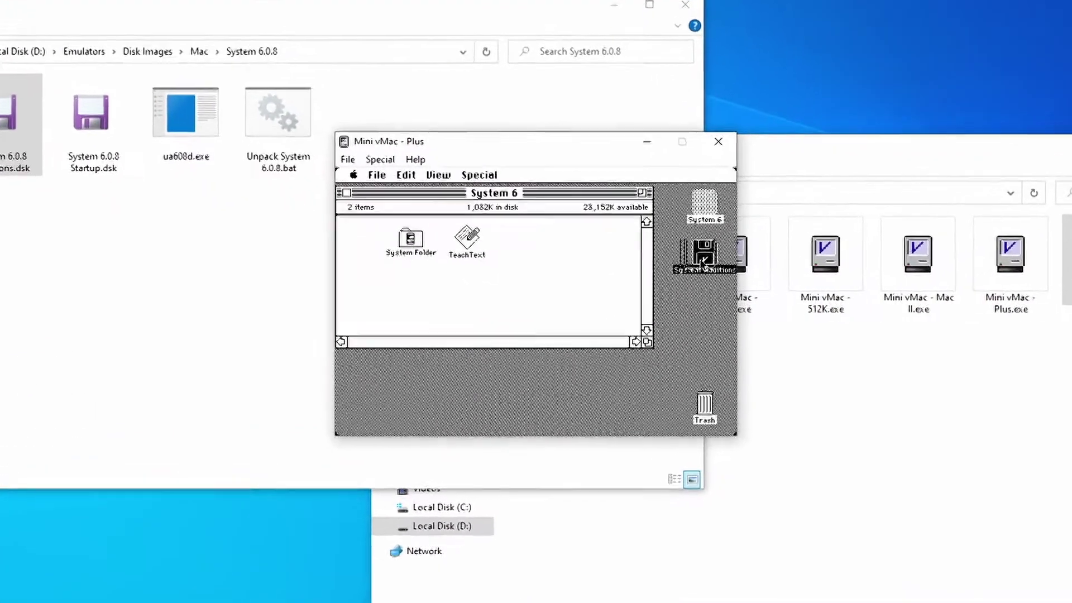
{"action": "double_click", "coordinate": [702, 258]}
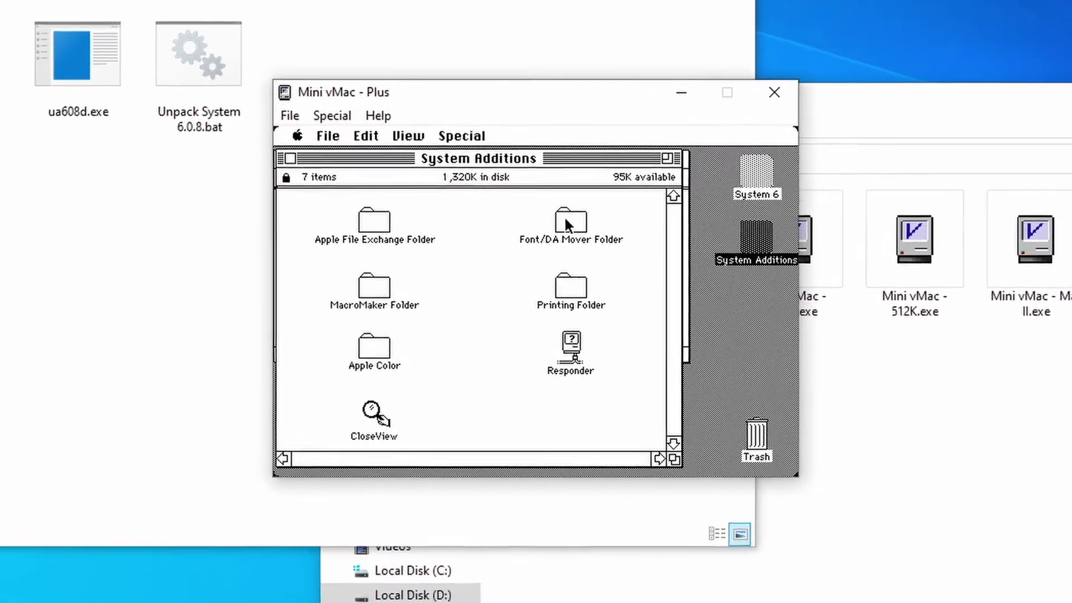
Step: Launch Font/DA Mover and copy all fonts from the Fonts file on System Additions into the System file on System 6
{"action": "double_click", "coordinate": [567, 223]}
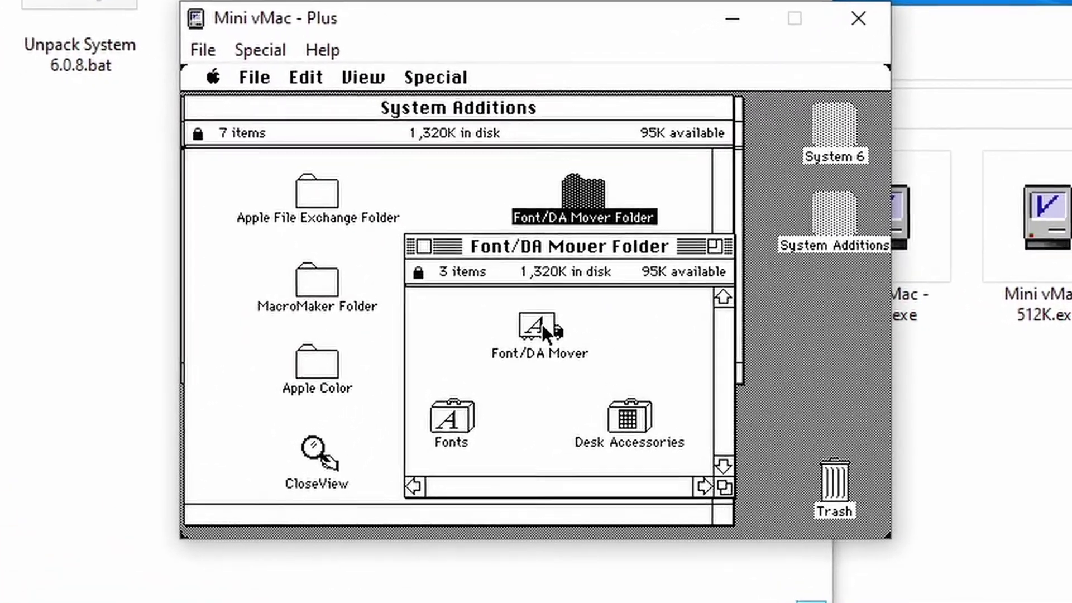
{"action": "double_click", "coordinate": [520, 324]}
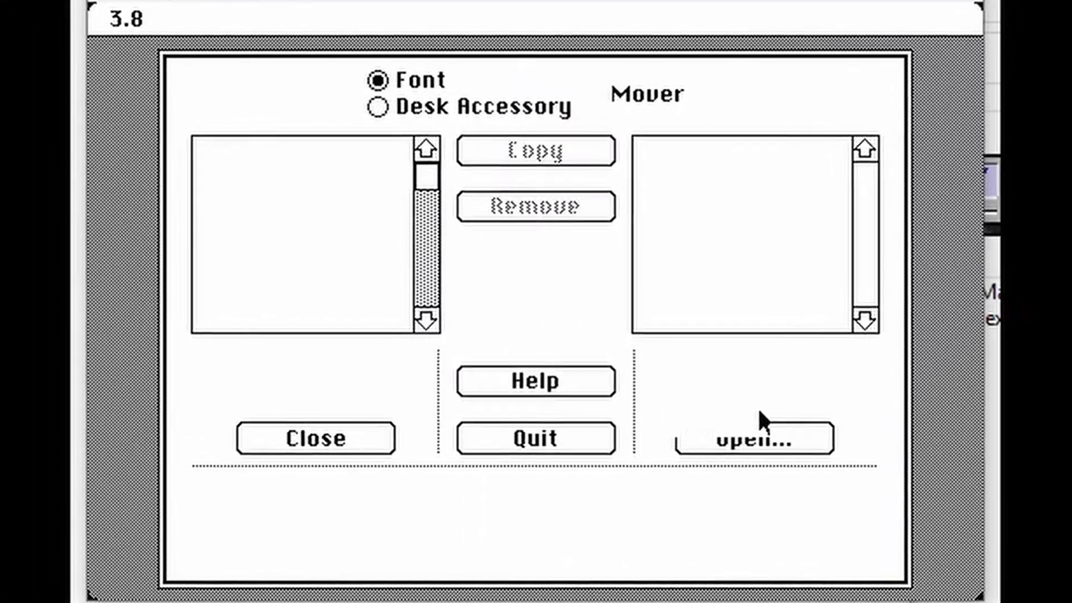
{"action": "left_click", "coordinate": [745, 441]}
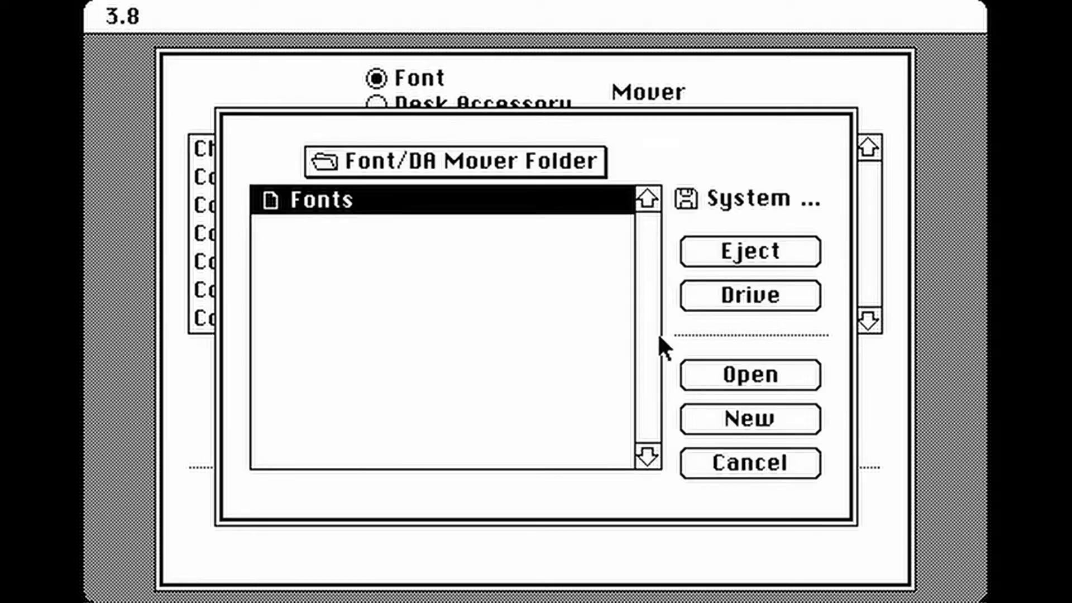
{"action": "left_click", "coordinate": [732, 380]}
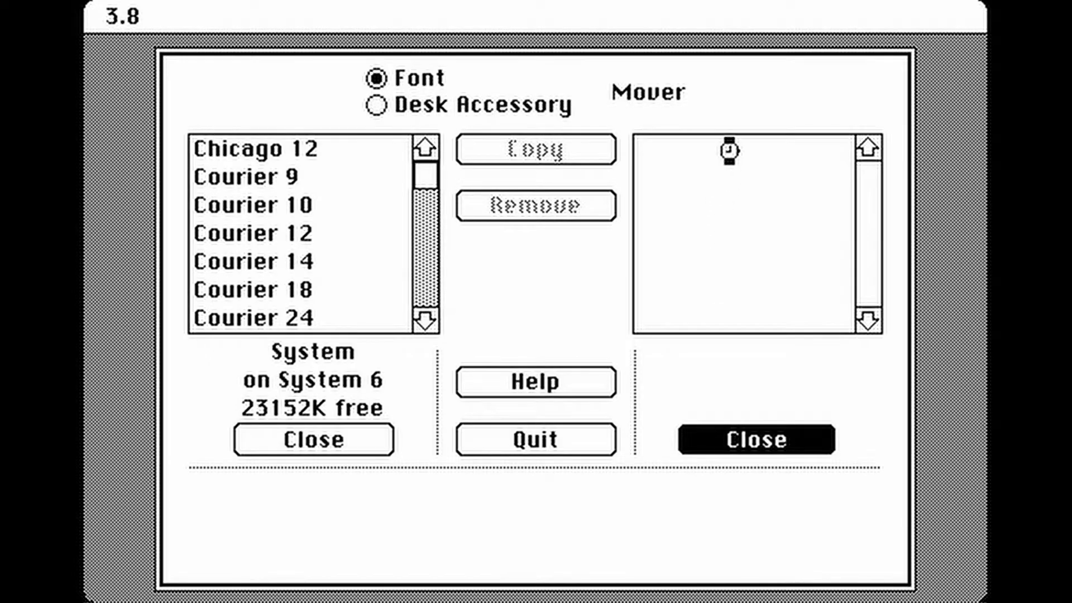
{"action": "left_click_drag", "start_coordinate": [735, 150], "coordinate": [740, 504]}
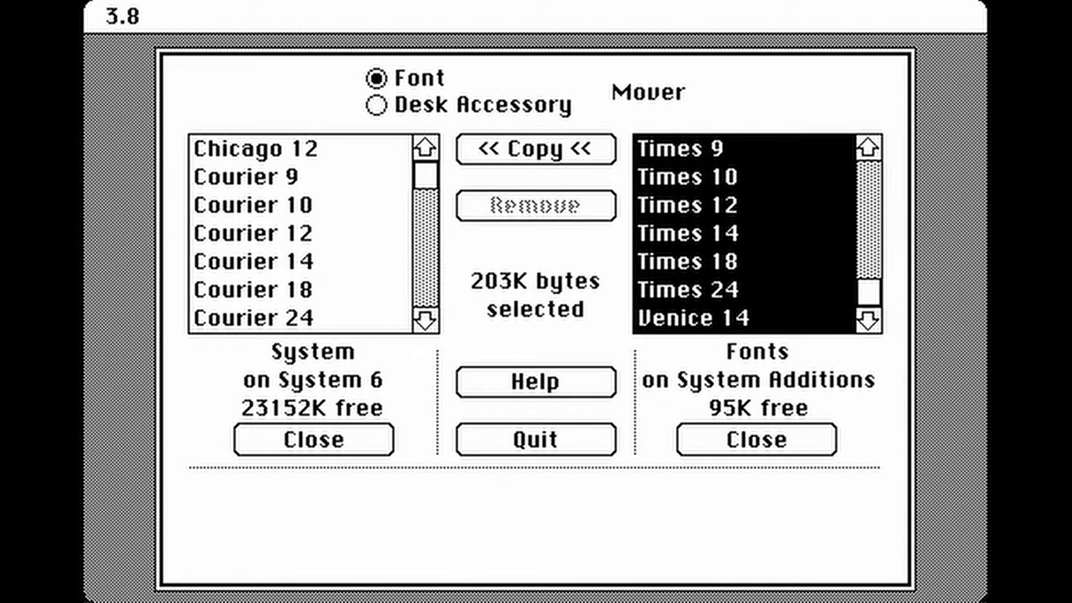
{"action": "left_click", "coordinate": [565, 153]}
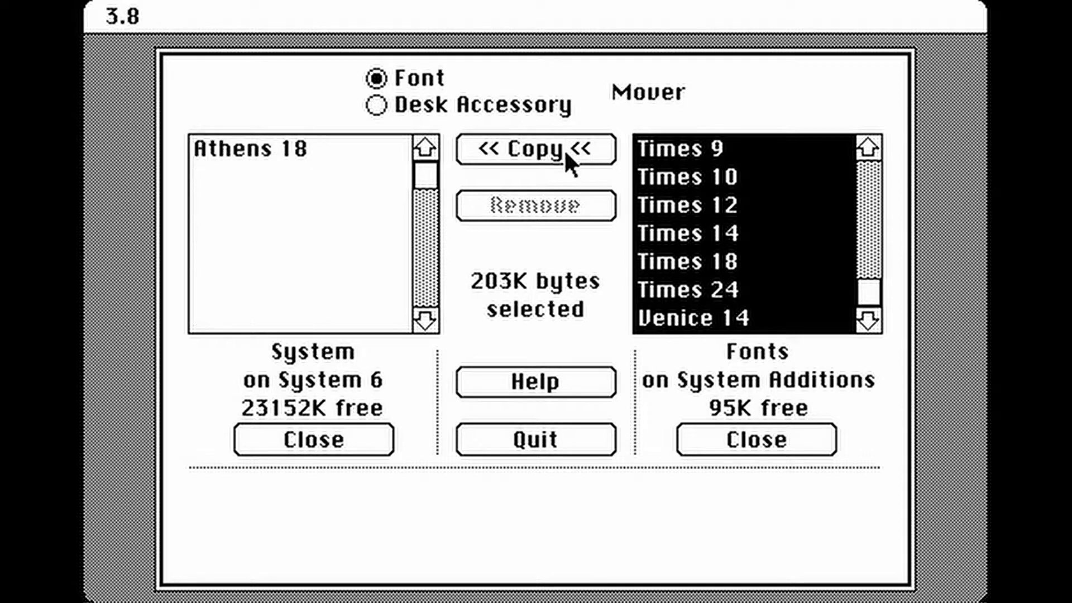
Step: Copy the Note Pad and Puzzle desk accessories into the System file, quit Font/DA Mover and eject System Additions
{"action": "left_click", "coordinate": [479, 105]}
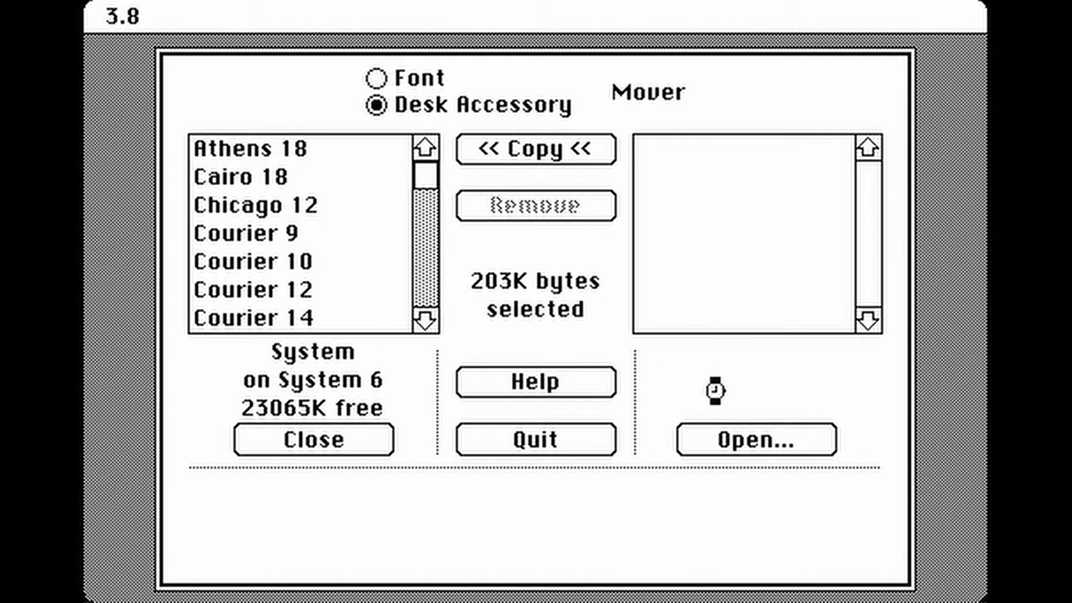
{"action": "left_click", "coordinate": [770, 441]}
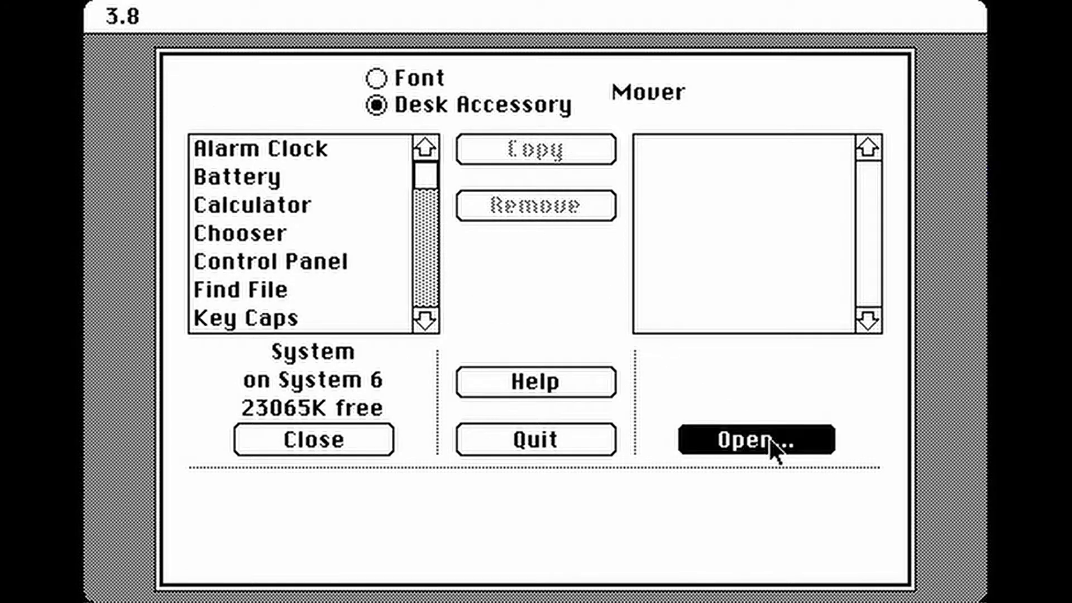
{"action": "left_click", "coordinate": [752, 373]}
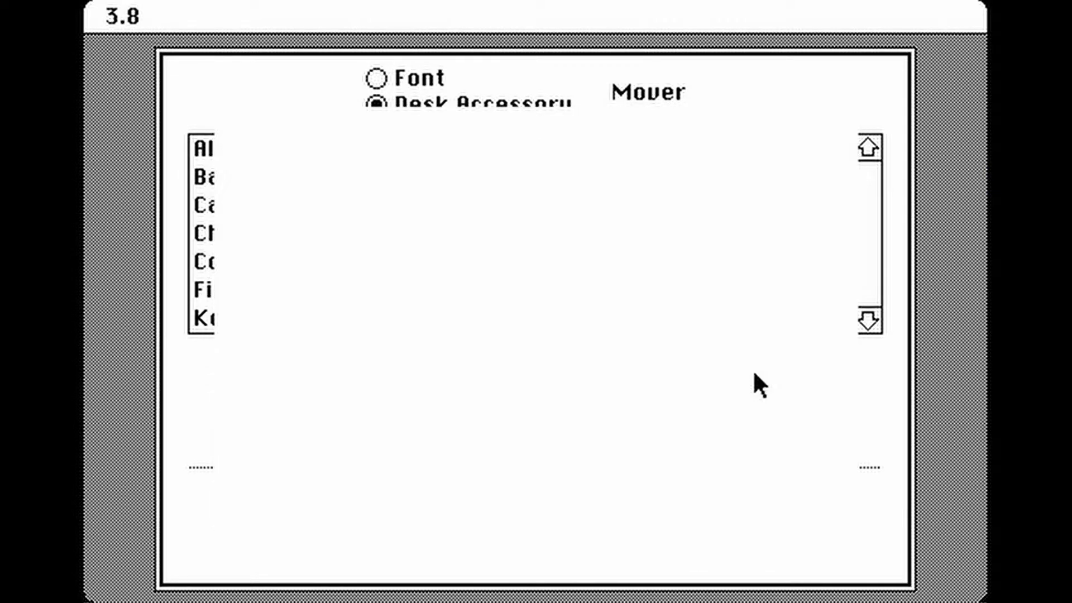
{"action": "left_click_drag", "start_coordinate": [708, 152], "coordinate": [710, 181]}
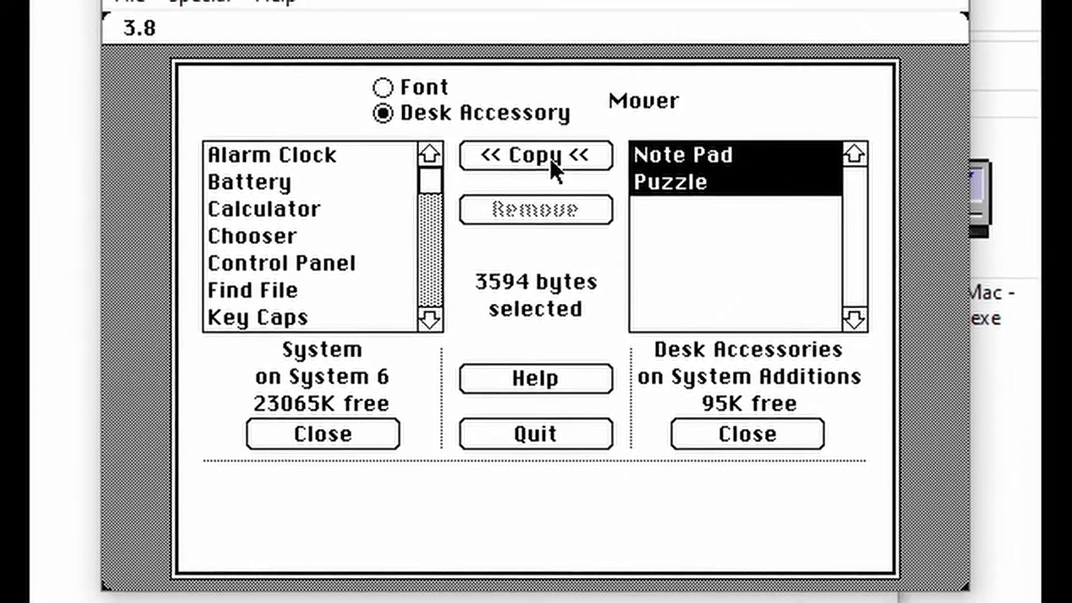
{"action": "left_click", "coordinate": [548, 157]}
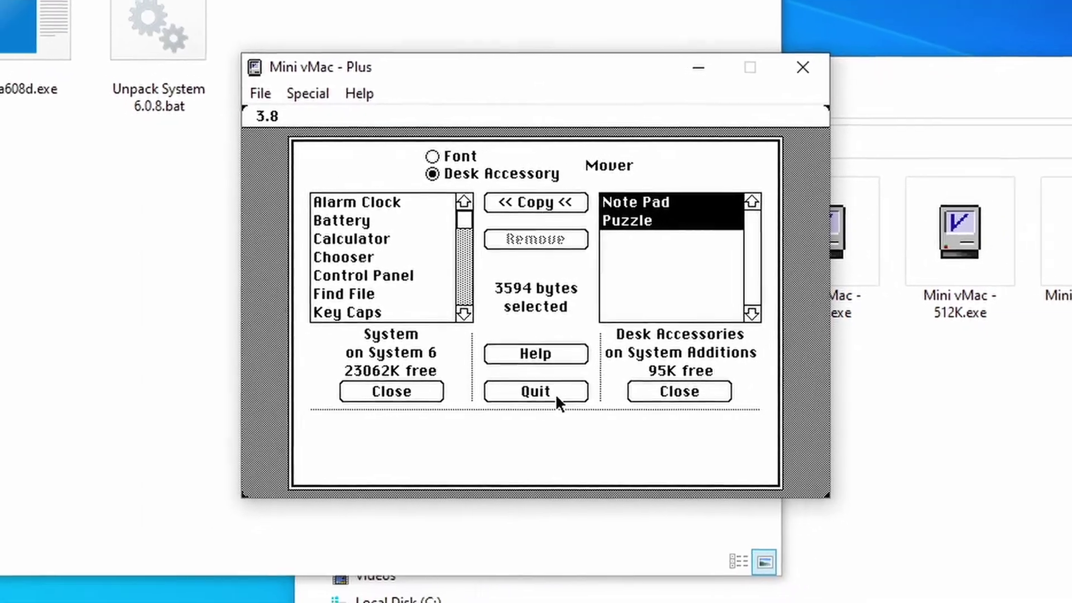
{"action": "left_click", "coordinate": [552, 398]}
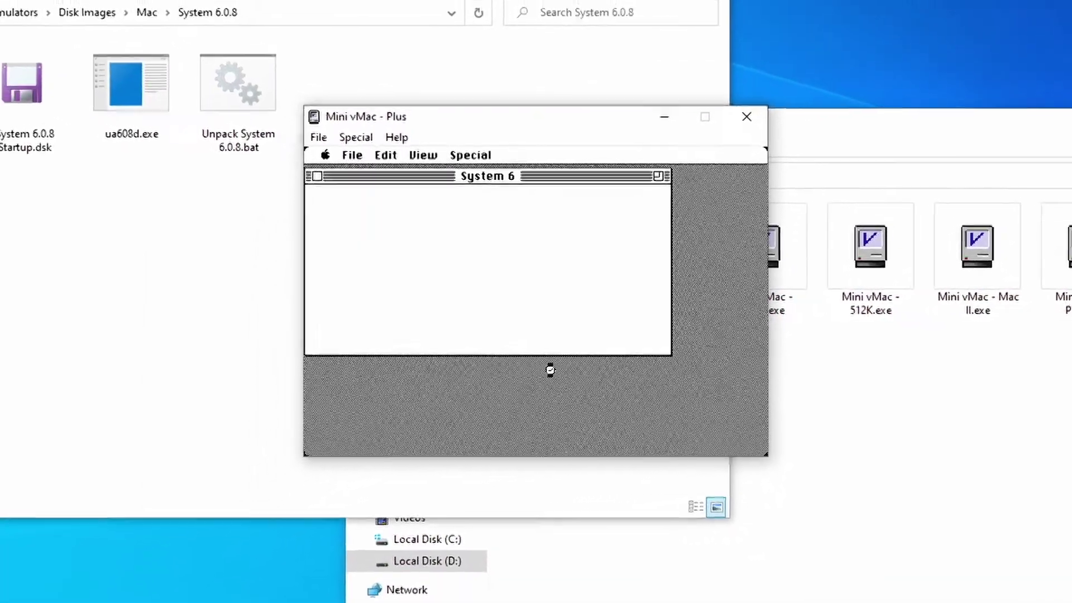
{"action": "left_click_drag", "start_coordinate": [686, 274], "coordinate": [653, 376]}
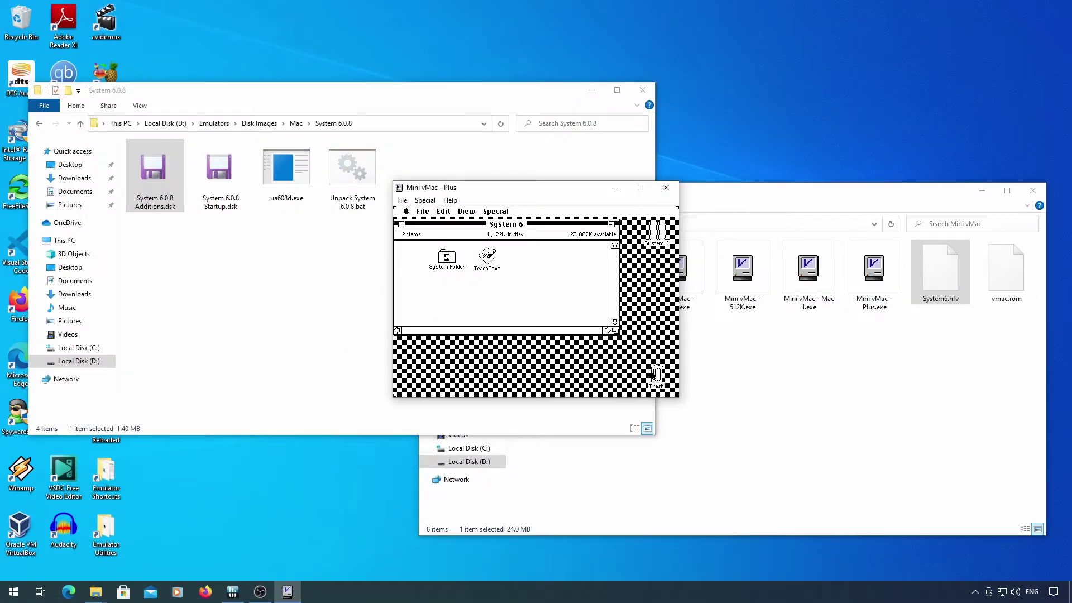
Step: Mount importfl-1.2.2-System-6.dsk from the Mac folder, copy ImportFl onto the System 6 disk and eject the ImportFl disk
{"action": "left_click", "coordinate": [296, 123]}
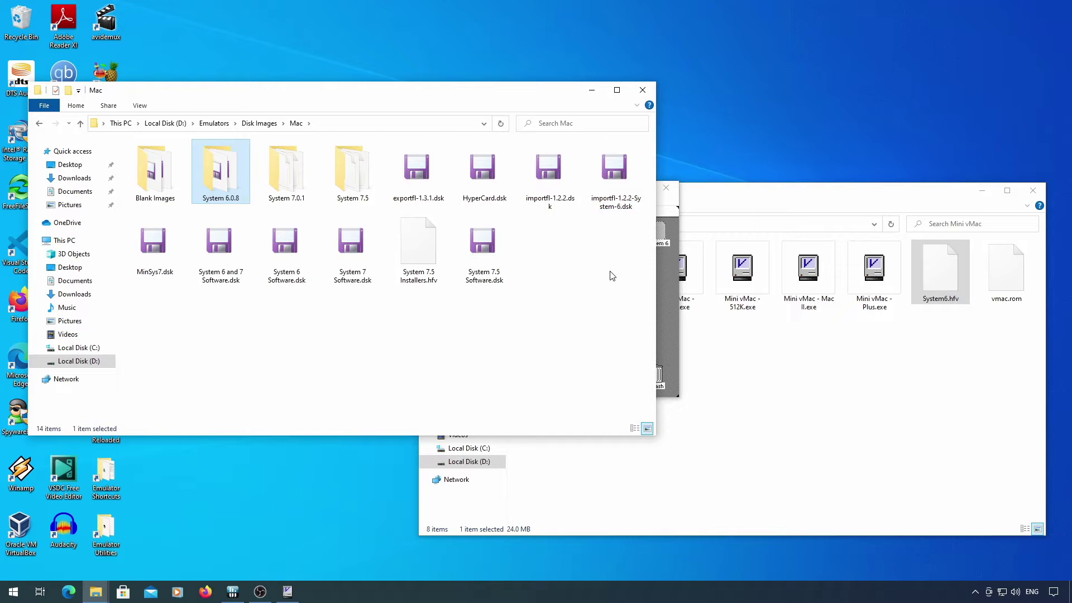
{"action": "left_click_drag", "start_coordinate": [614, 170], "coordinate": [661, 262]}
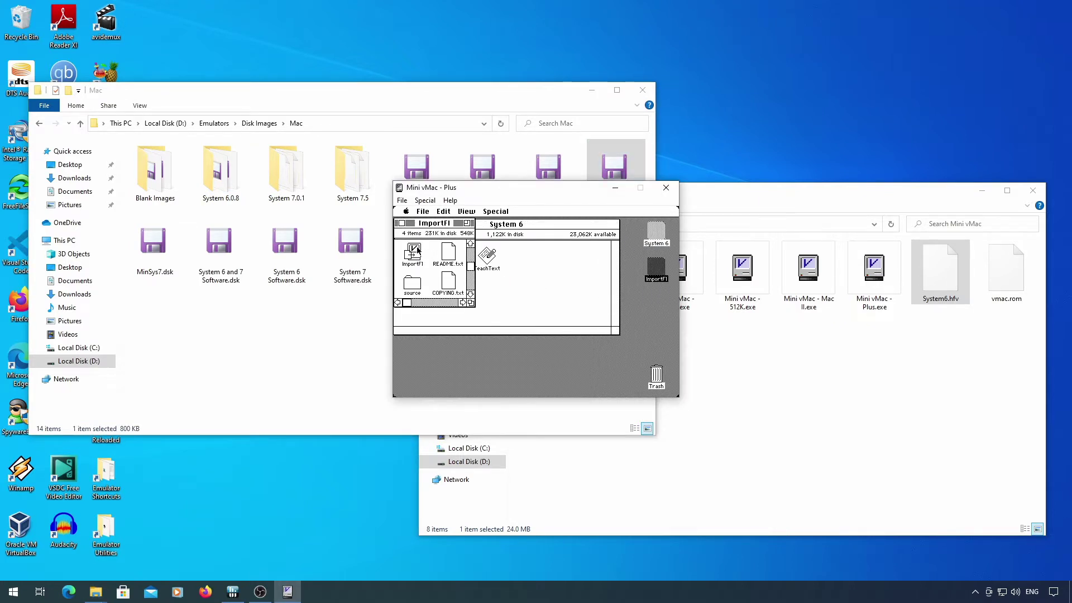
{"action": "left_click_drag", "start_coordinate": [418, 251], "coordinate": [432, 264]}
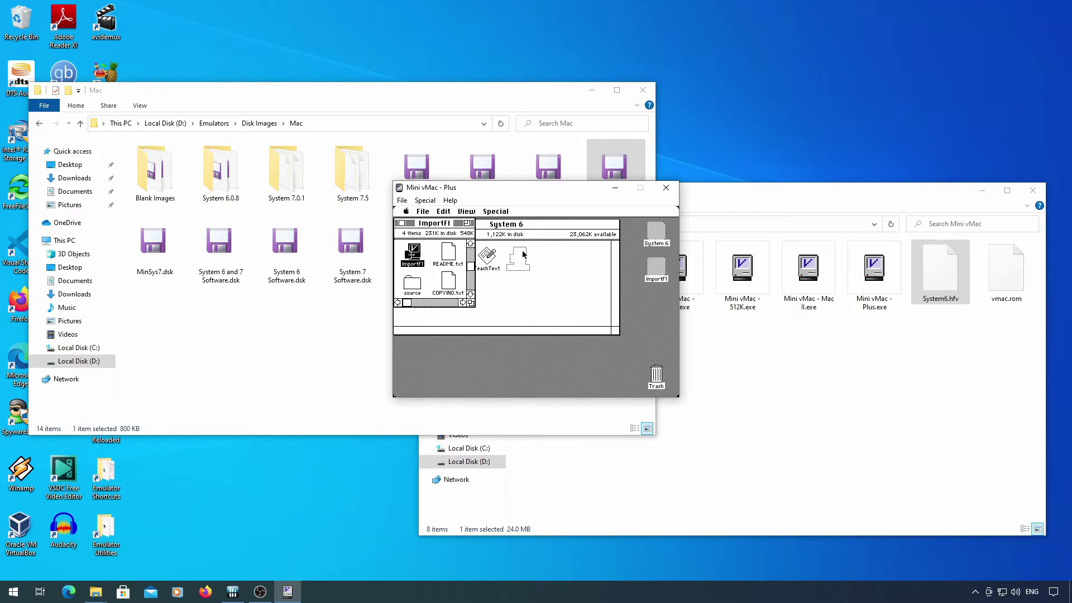
{"action": "left_click_drag", "start_coordinate": [523, 255], "coordinate": [524, 255]}
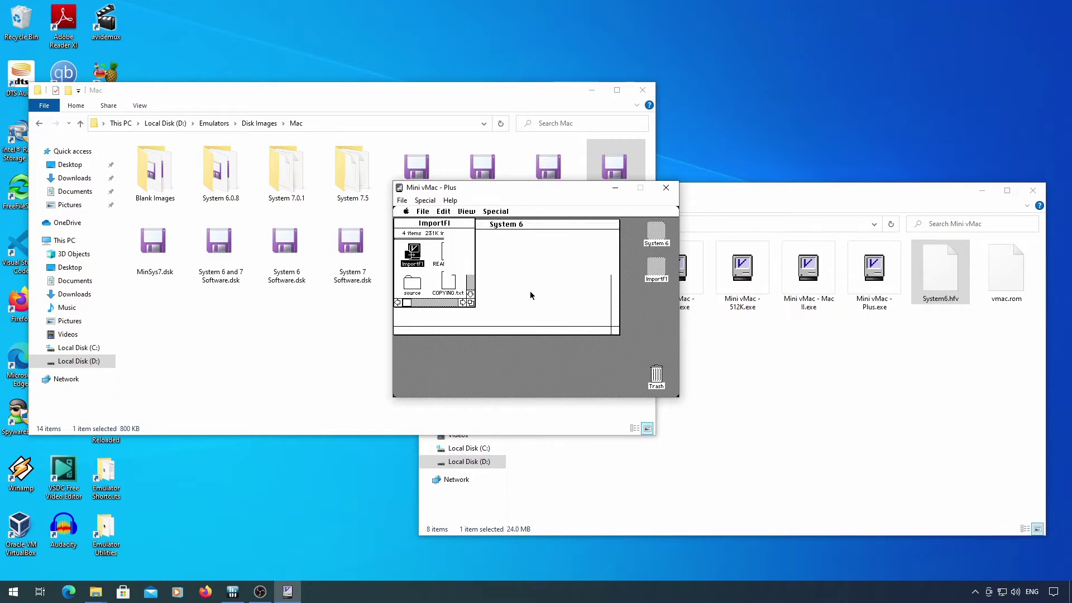
{"action": "left_click_drag", "start_coordinate": [652, 271], "coordinate": [654, 373]}
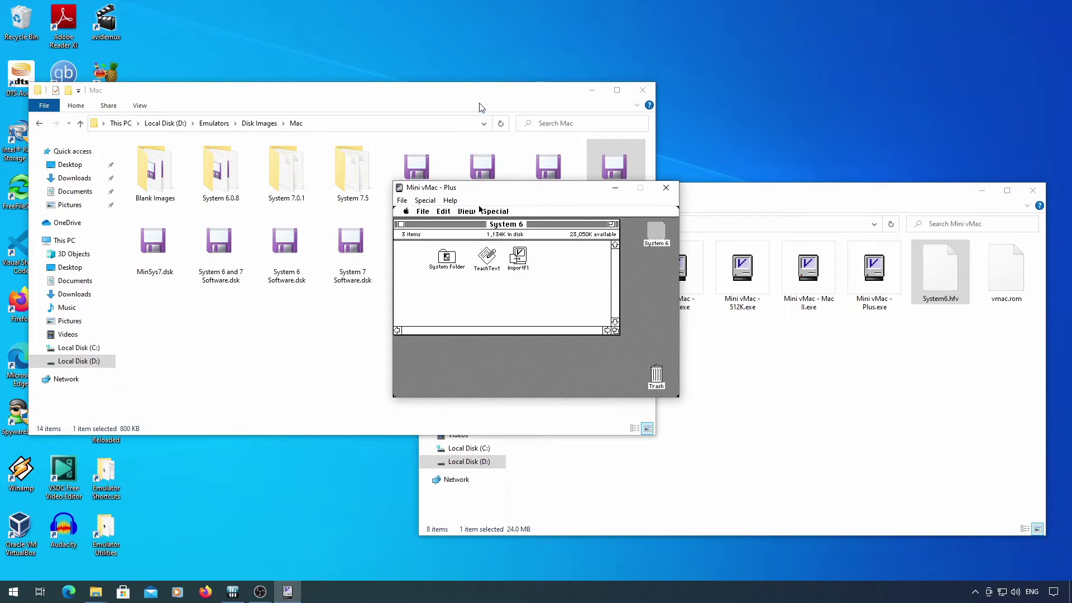
Step: Mount exportfl-1.3.1.dsk, copy ExportFl onto the System 6 disk and eject the ExportFl disk
{"action": "left_click_drag", "start_coordinate": [416, 164], "coordinate": [666, 254]}
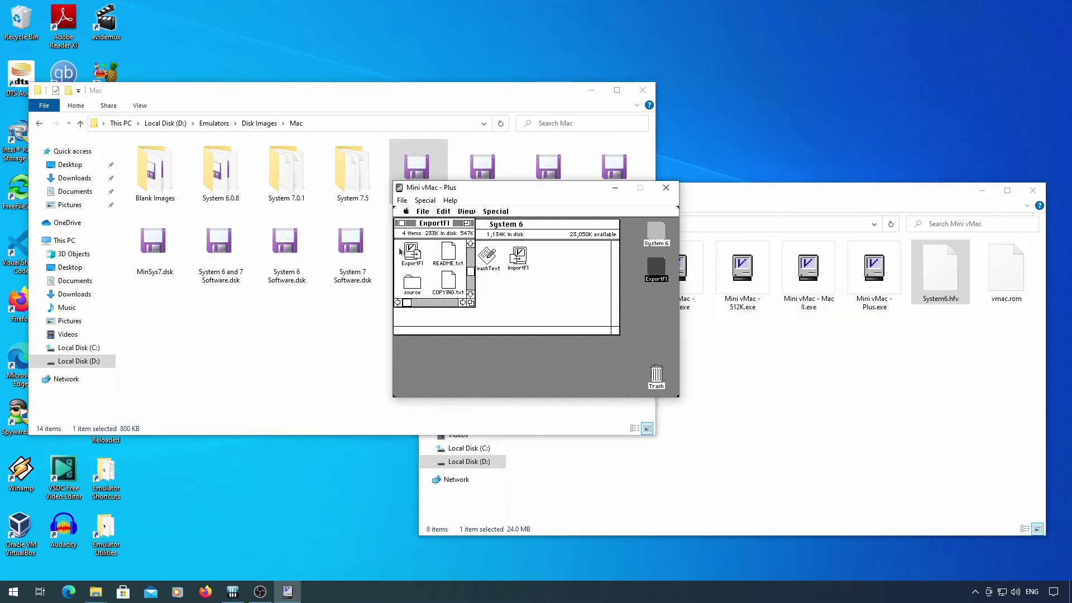
{"action": "left_click_drag", "start_coordinate": [412, 252], "coordinate": [544, 256]}
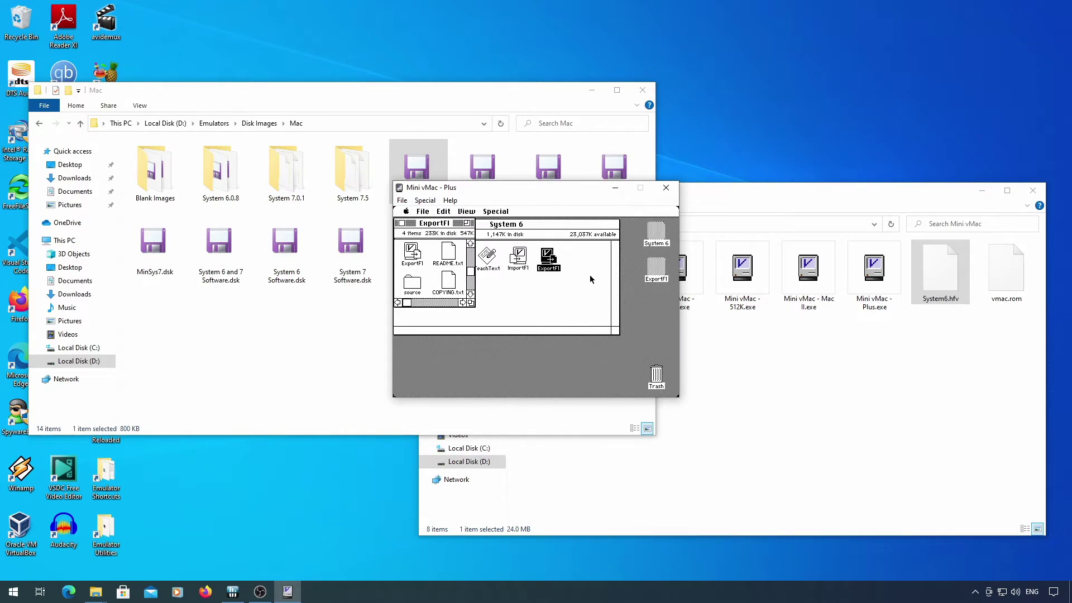
{"action": "left_click_drag", "start_coordinate": [656, 262], "coordinate": [656, 371]}
Step: Copy Shared.hfv from the Blank Images folder into the Mini vMac folder
{"action": "left_click", "coordinate": [538, 261]}
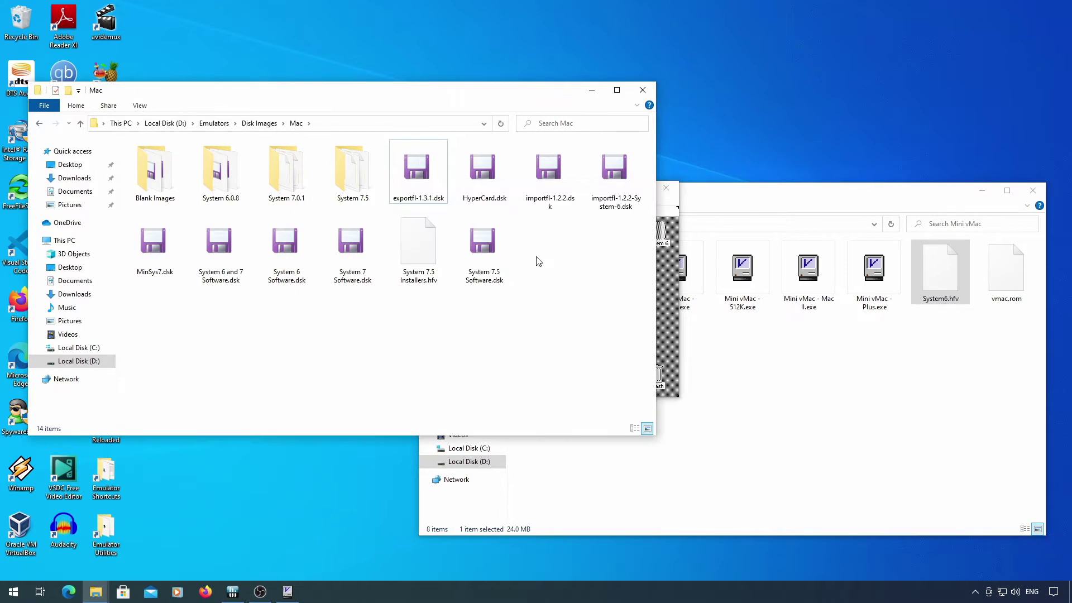
{"action": "double_click", "coordinate": [154, 170]}
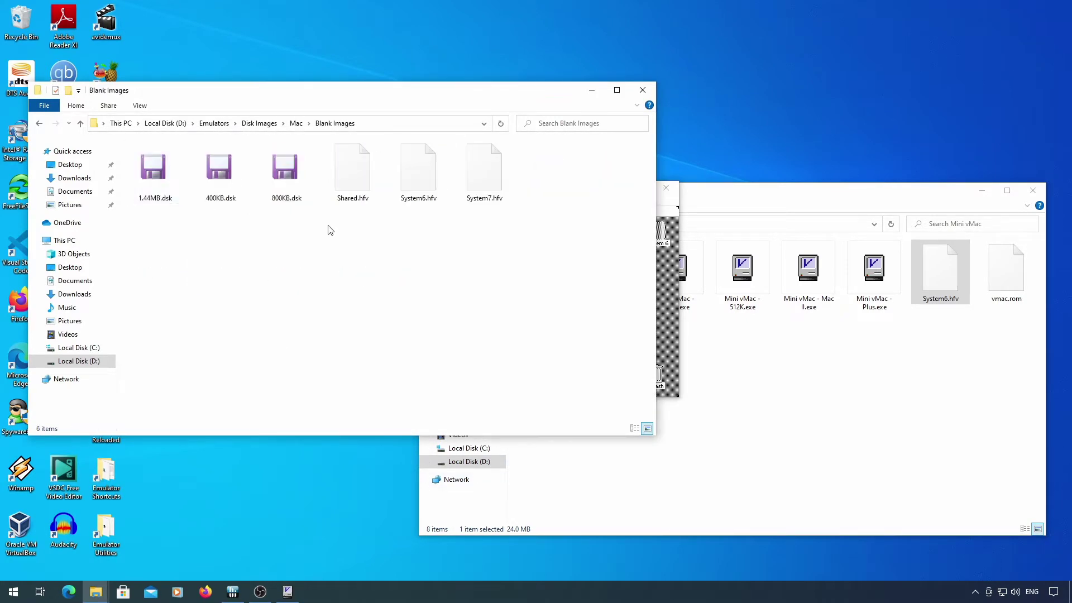
{"action": "left_click", "coordinate": [352, 179]}
{"action": "left_click", "coordinate": [801, 427]}
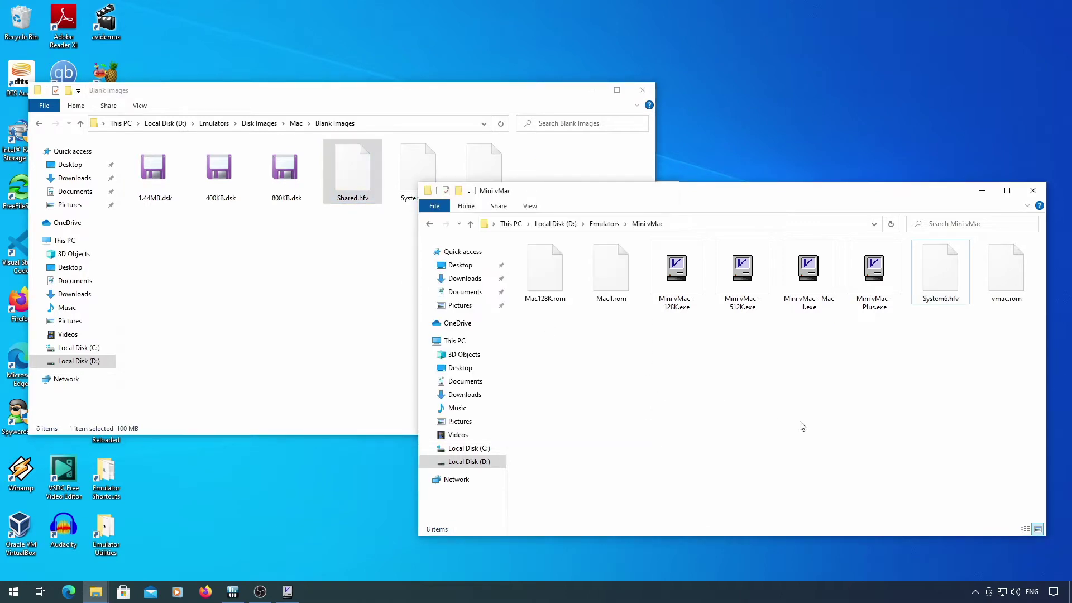
{"action": "key", "text": "ctrl+v"}
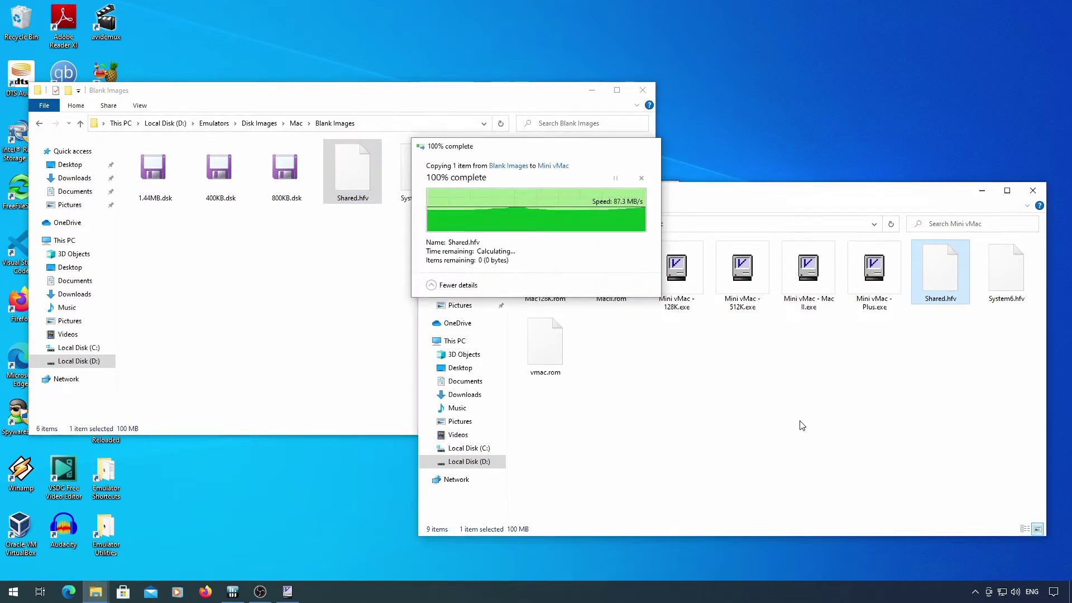
Step: Mount Shared.hfv in the running emulator, erase the disk and name it Shared
{"action": "left_click", "coordinate": [286, 591]}
{"action": "left_click_drag", "start_coordinate": [940, 268], "coordinate": [653, 327]}
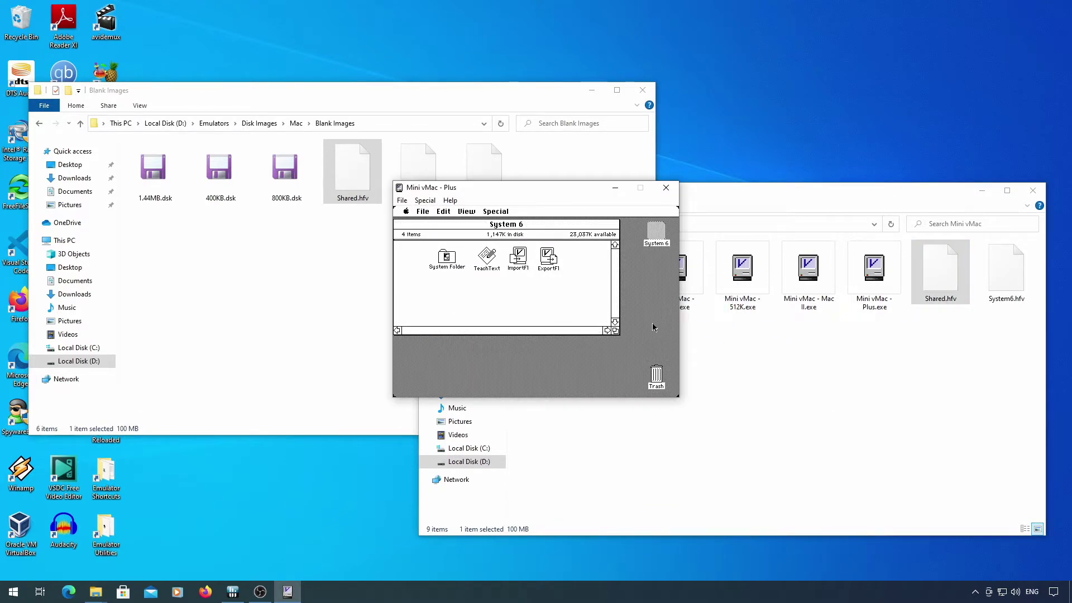
{"action": "left_click", "coordinate": [580, 294]}
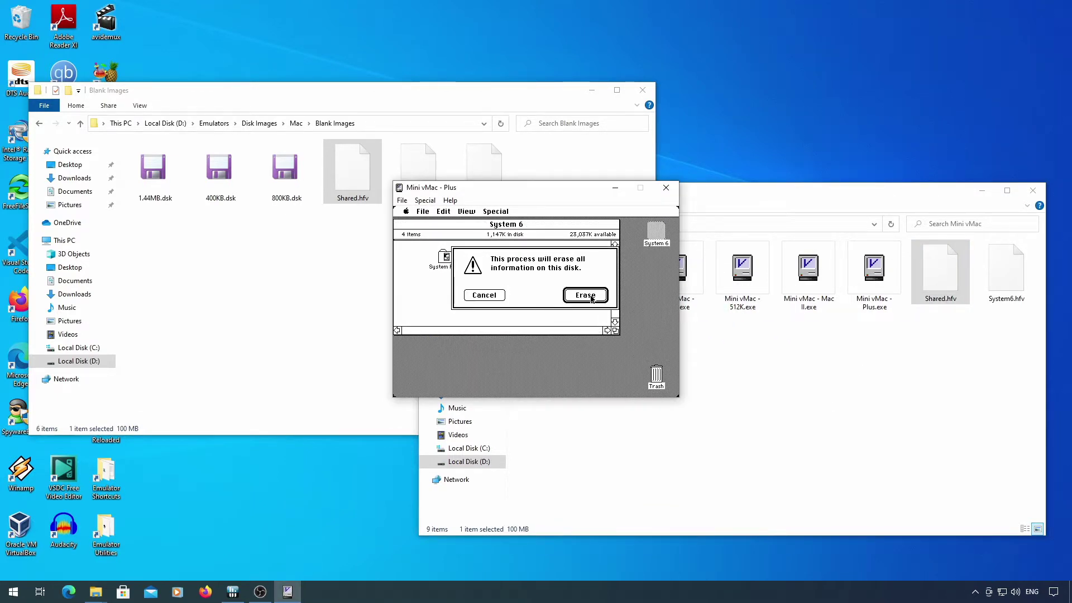
{"action": "left_click", "coordinate": [583, 295]}
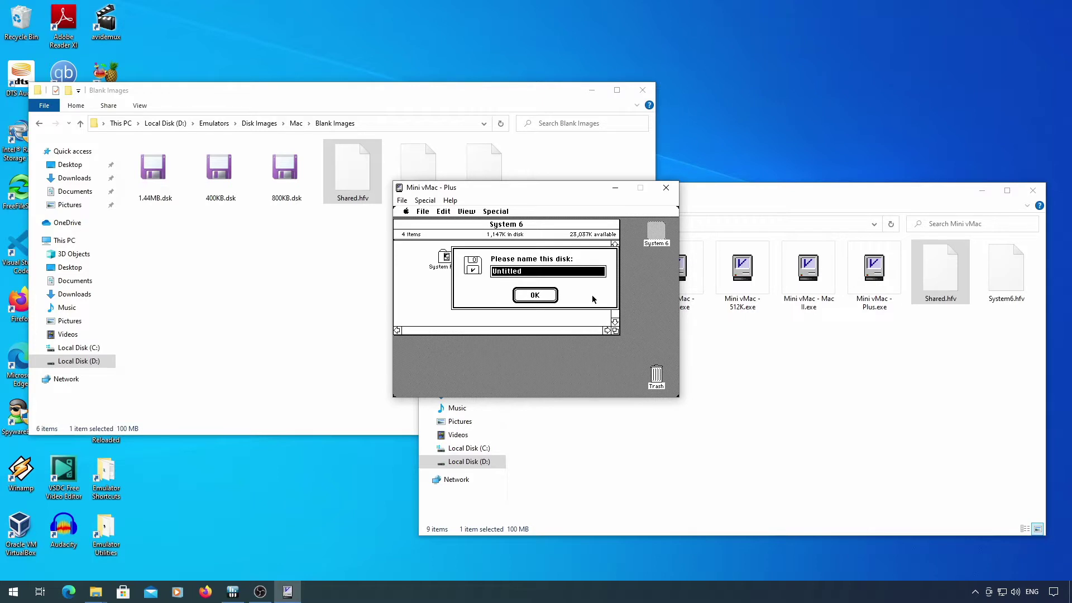
{"action": "type", "text": "Shared"}
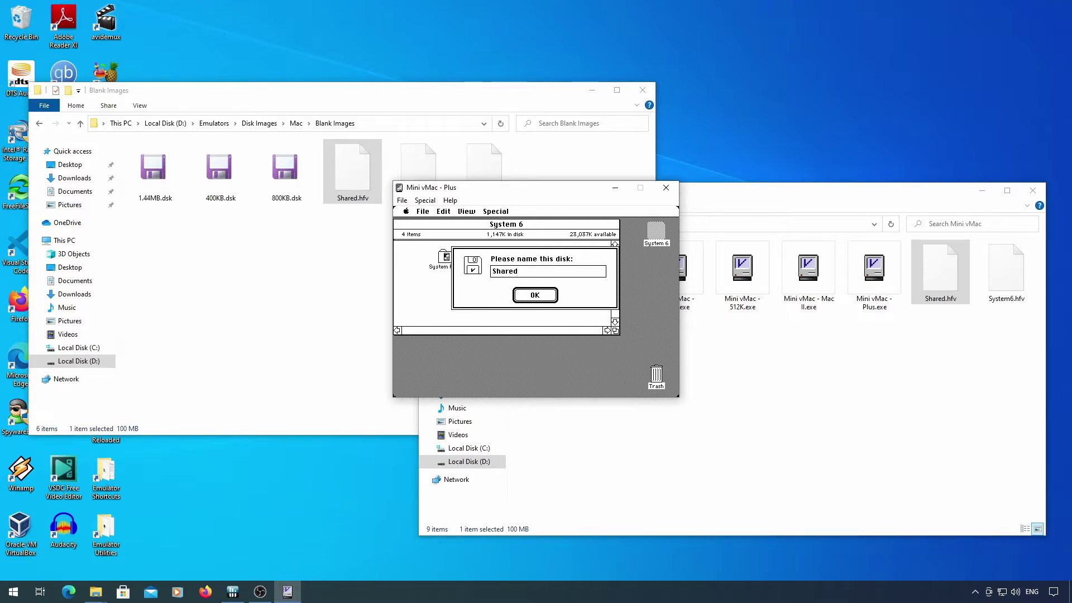
{"action": "key", "text": "Return"}
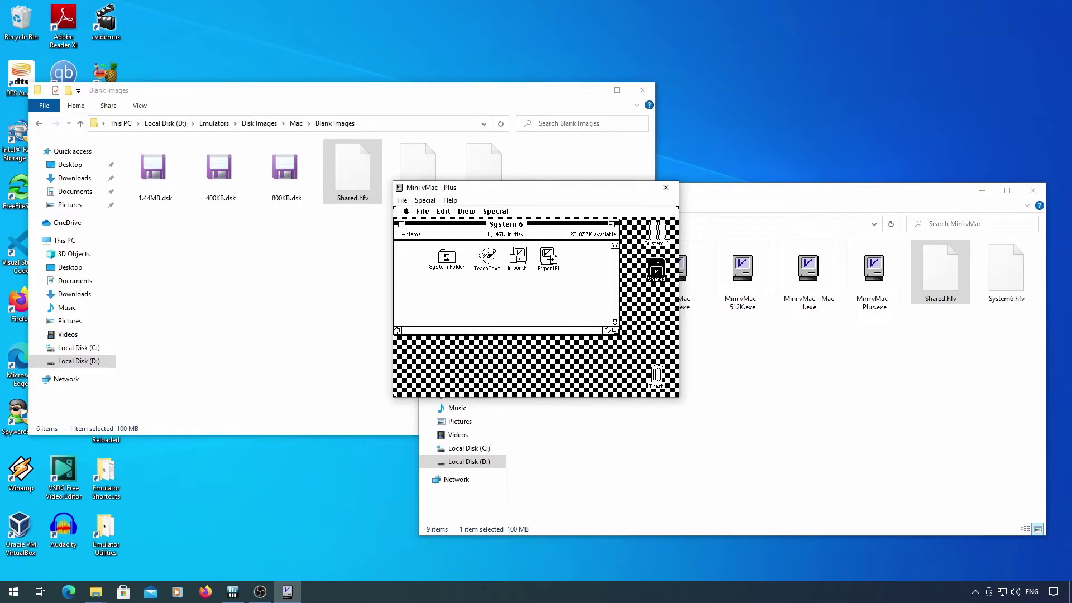
Step: Mount System 6 and 7 Software.dsk from the Mac disk images folder and open the disk
{"action": "left_click", "coordinate": [290, 124]}
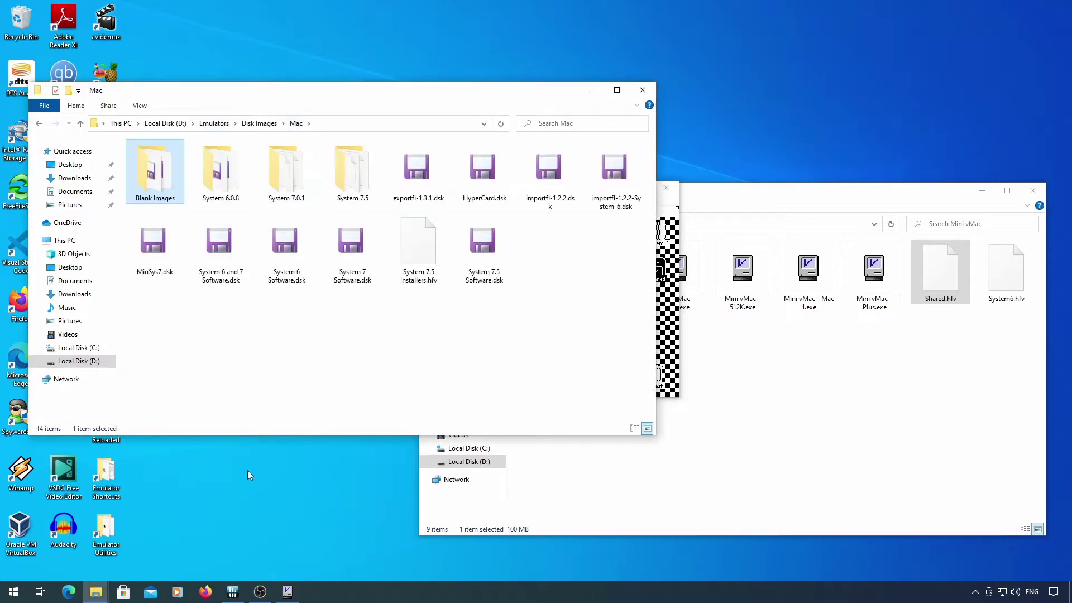
{"action": "left_click_drag", "start_coordinate": [219, 246], "coordinate": [667, 341]}
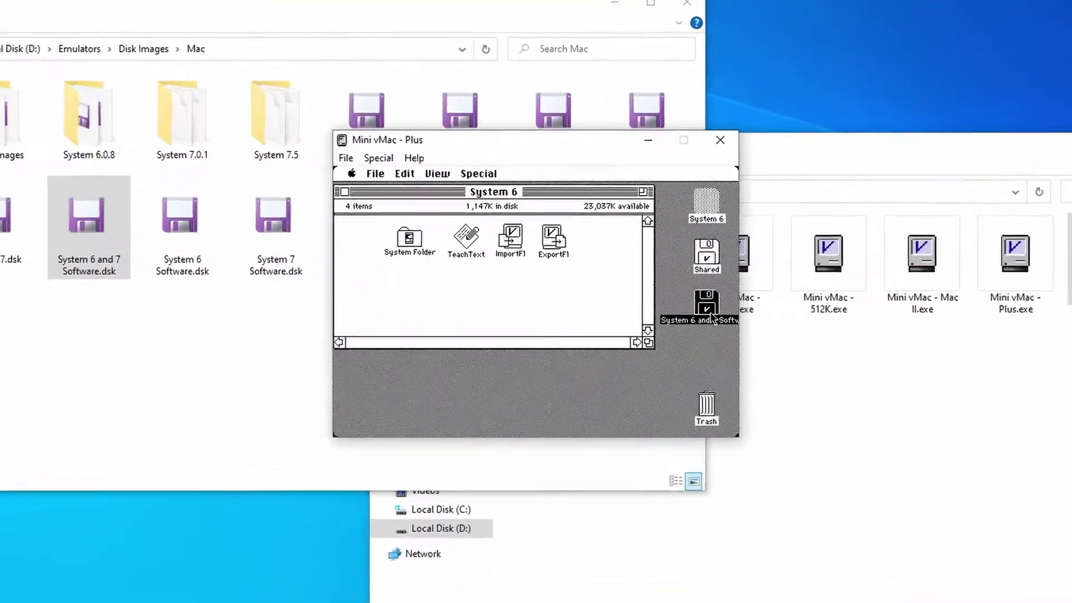
{"action": "double_click", "coordinate": [686, 317]}
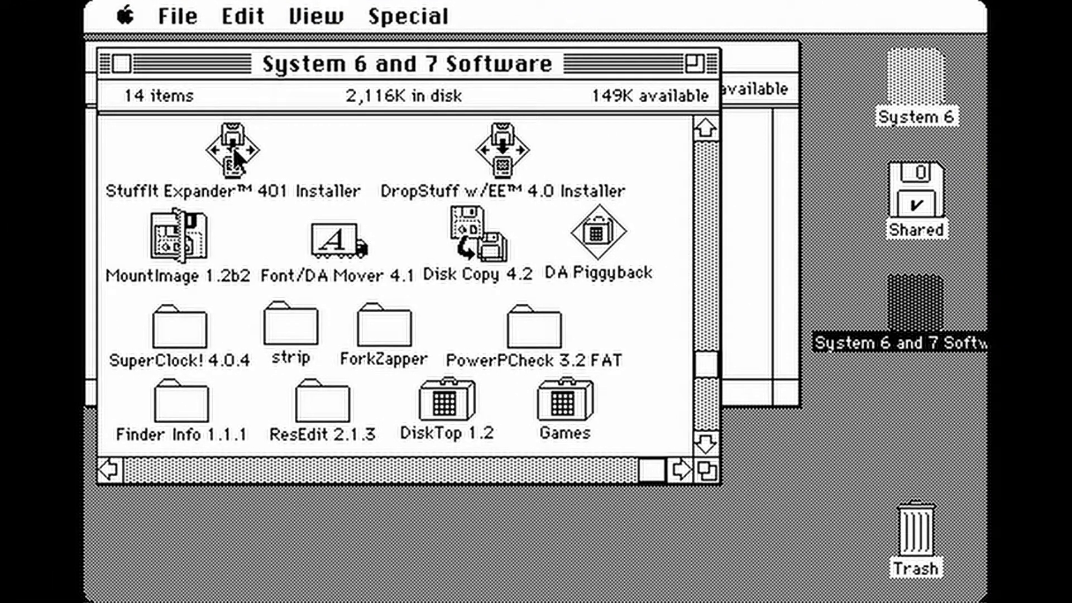
Step: Install StuffIt Expander 4.0.1 onto the System 6 disk, keeping the suggested folder name
{"action": "double_click", "coordinate": [233, 149]}
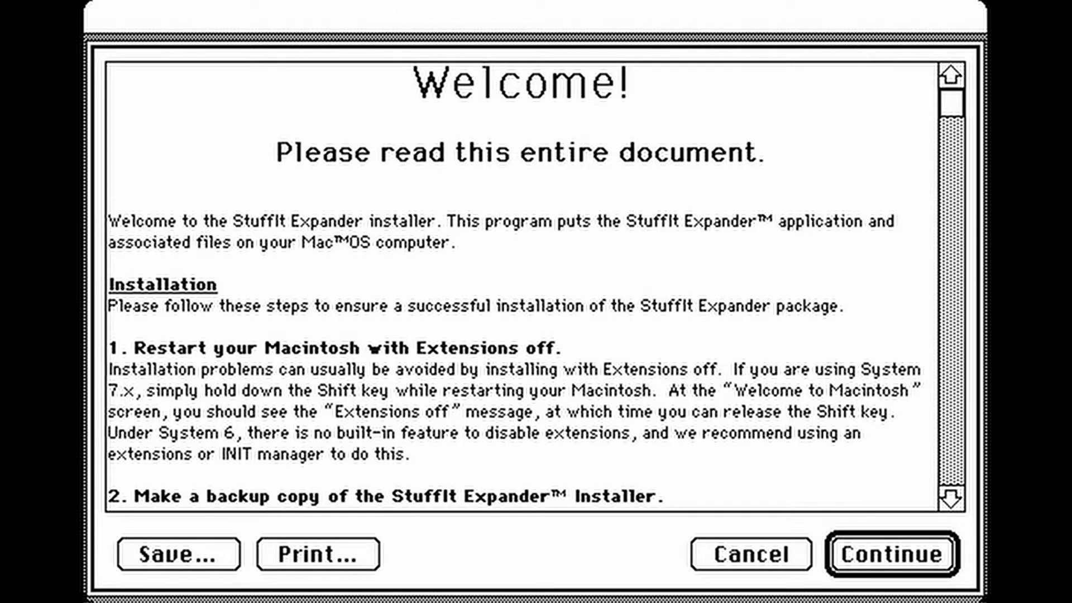
{"action": "left_click", "coordinate": [870, 553]}
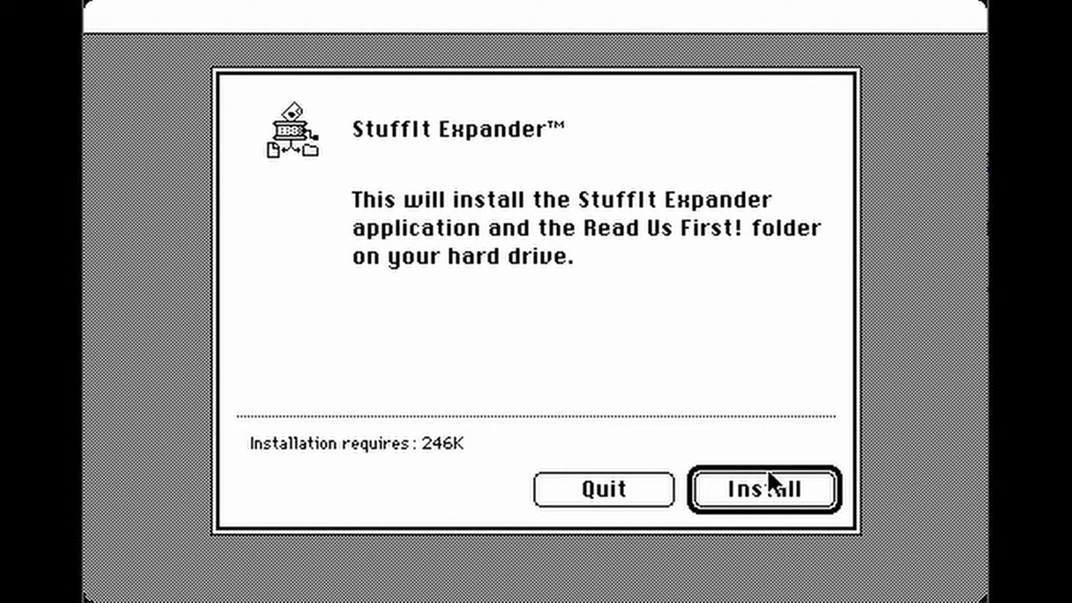
{"action": "left_click", "coordinate": [772, 483]}
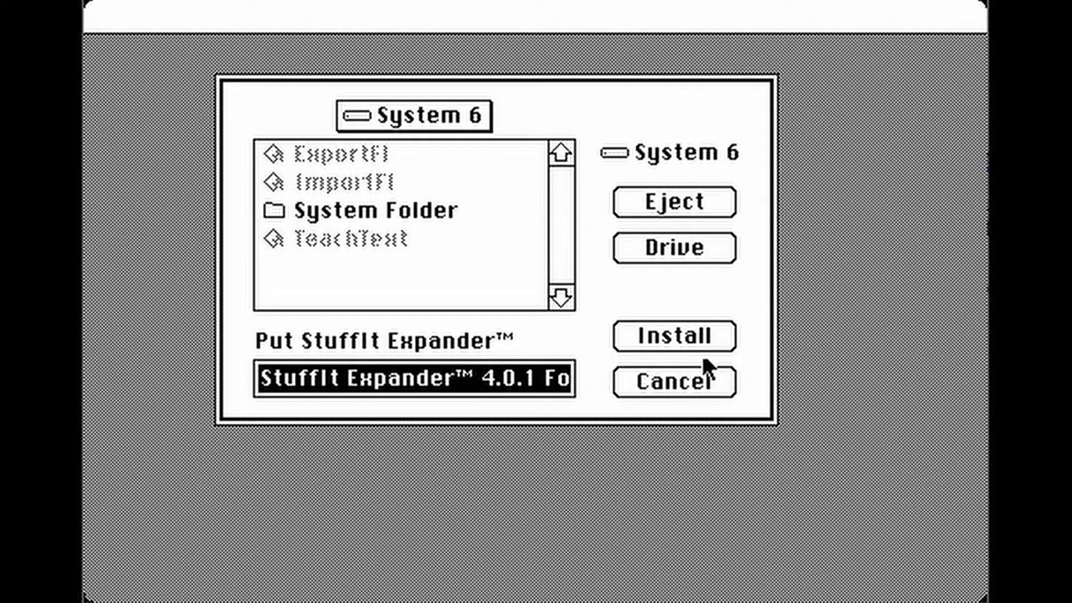
{"action": "left_click", "coordinate": [682, 329]}
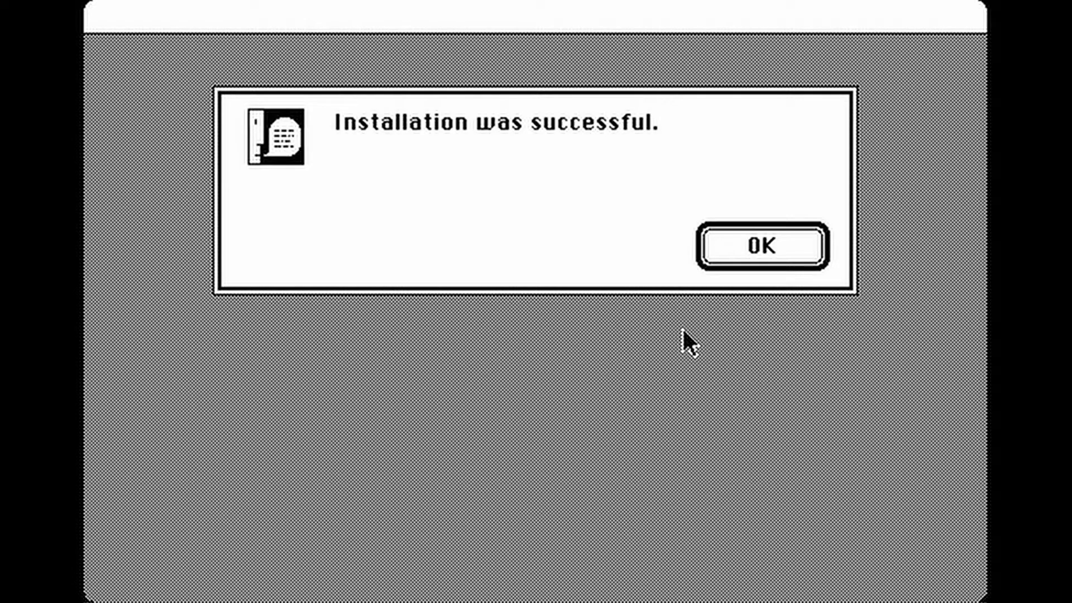
{"action": "left_click", "coordinate": [742, 228]}
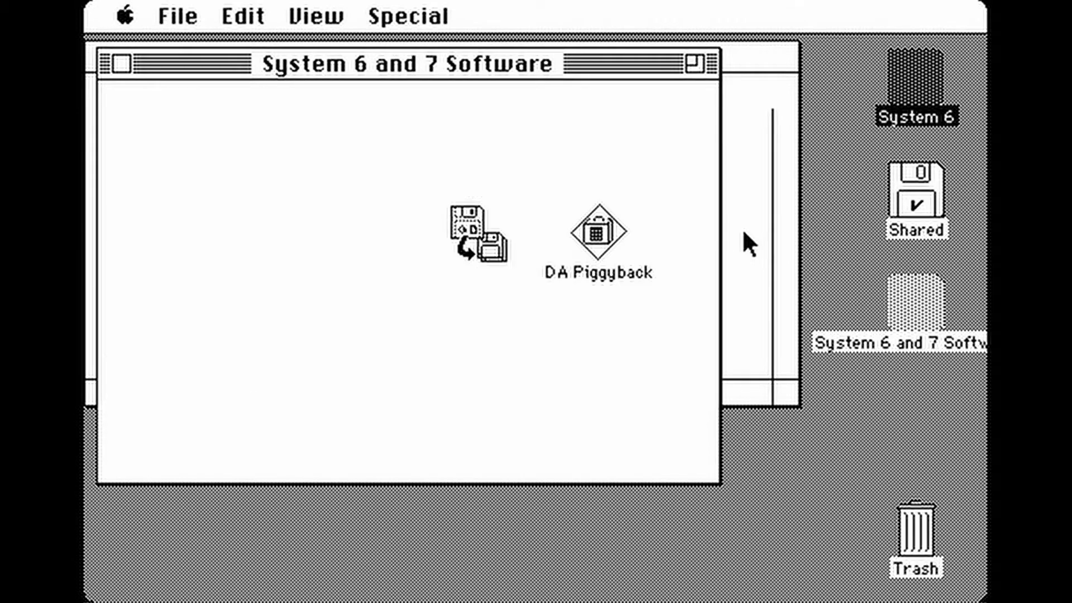
Step: Install DropStuff w/Expander Enhancer 4.0 onto the System 6 disk, skipping the request to locate a personalized Aladdin product
{"action": "double_click", "coordinate": [497, 141]}
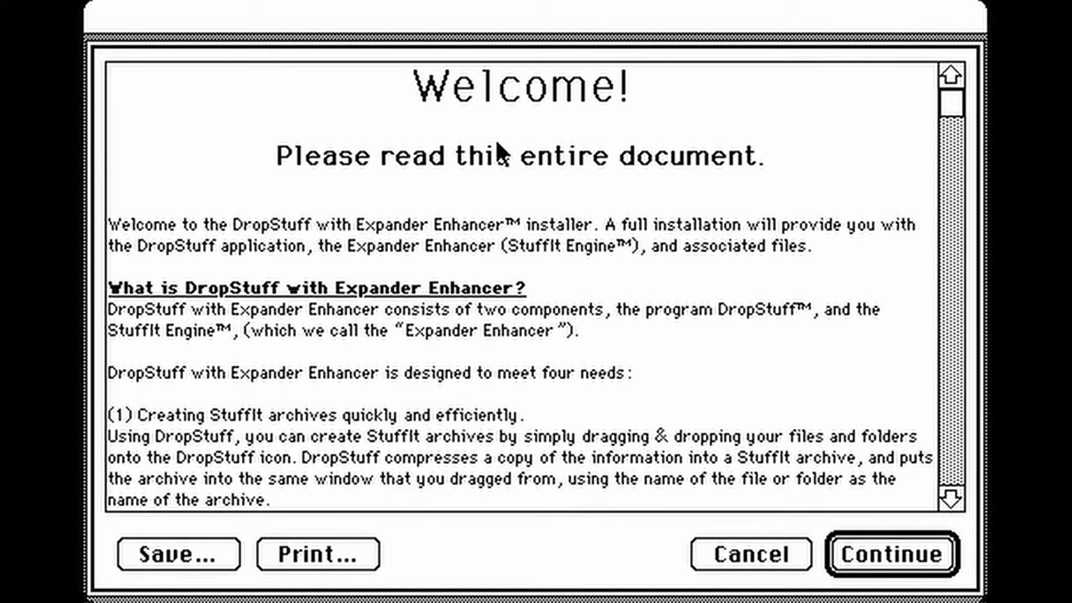
{"action": "left_click", "coordinate": [868, 544]}
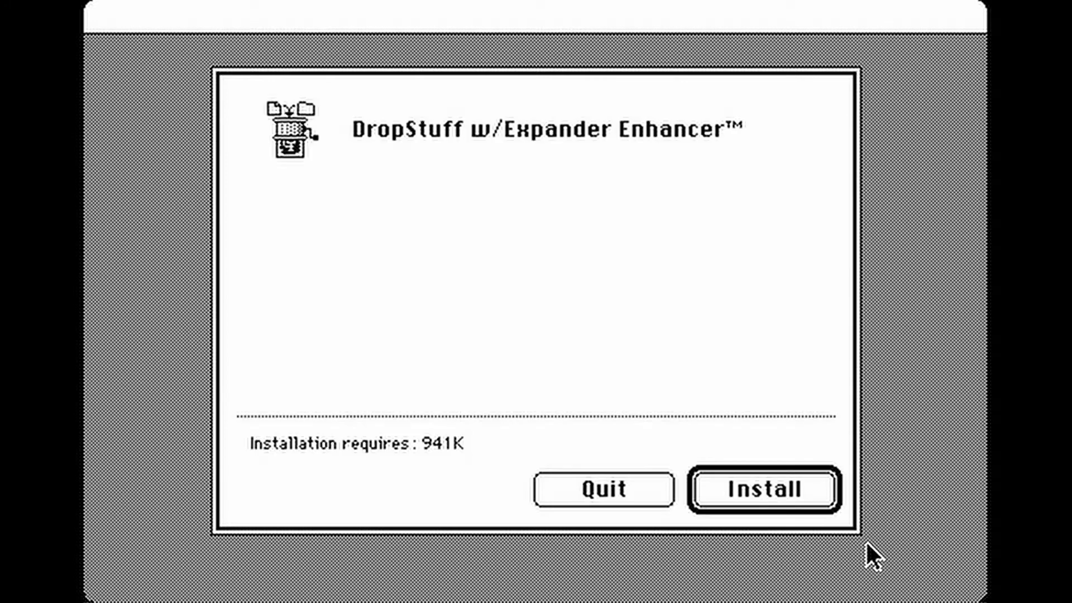
{"action": "left_click", "coordinate": [787, 504]}
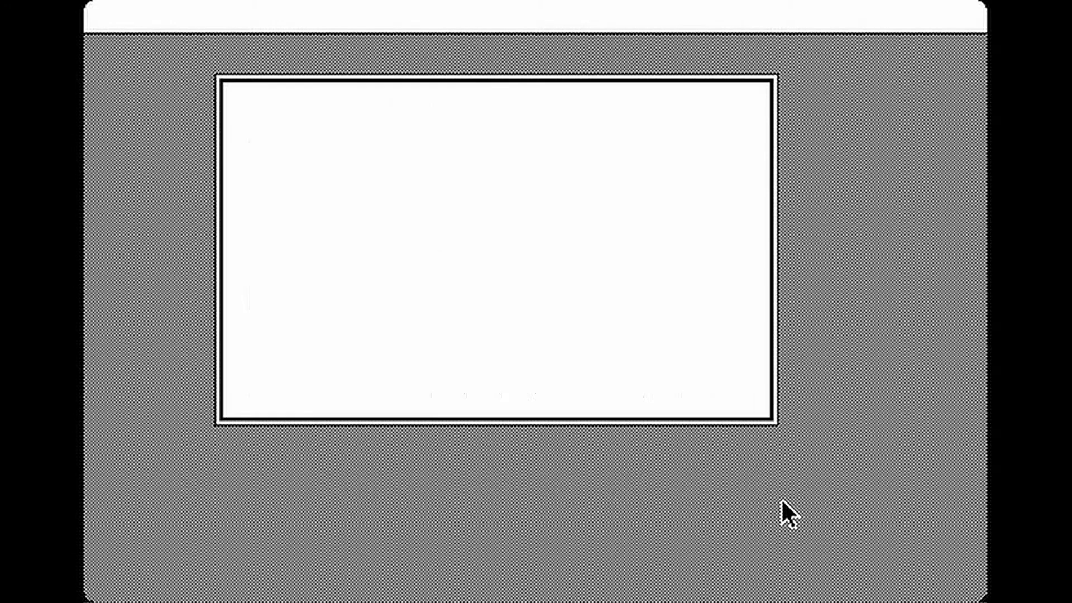
{"action": "left_click", "coordinate": [649, 331]}
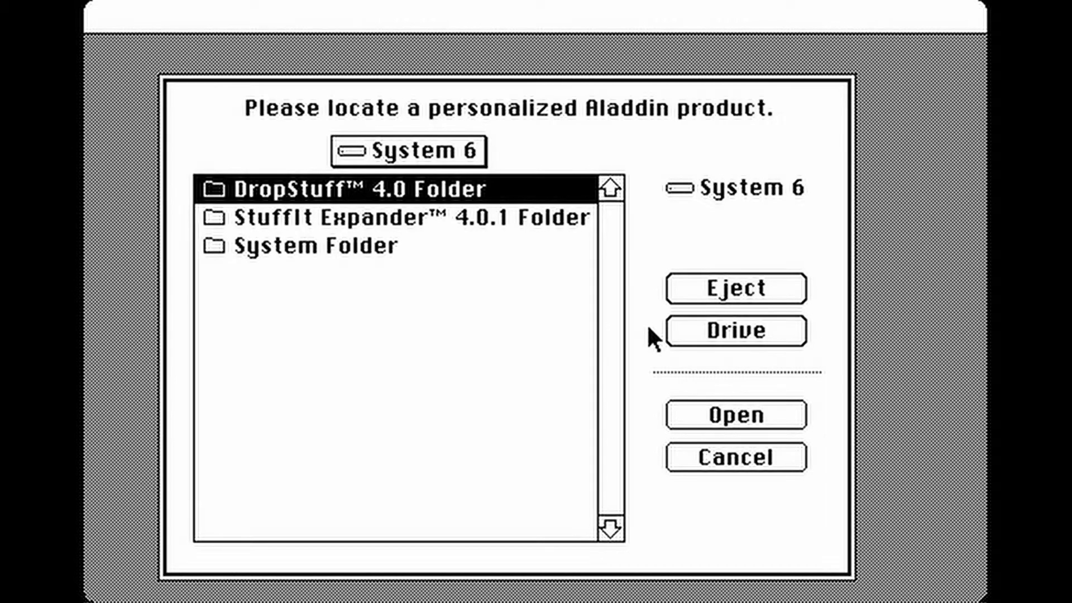
{"action": "left_click", "coordinate": [743, 457]}
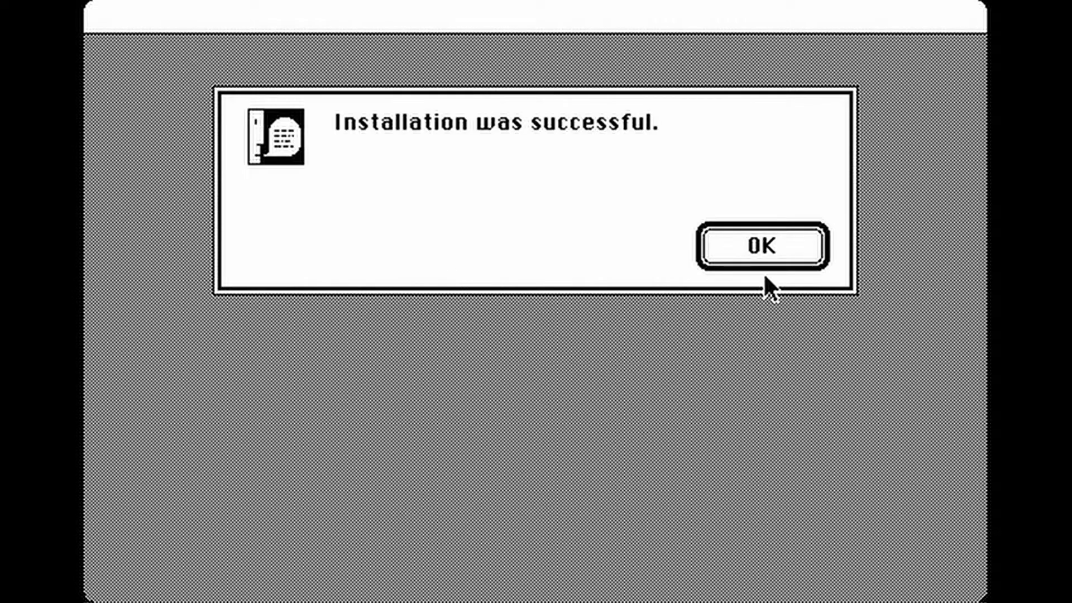
{"action": "left_click", "coordinate": [772, 252]}
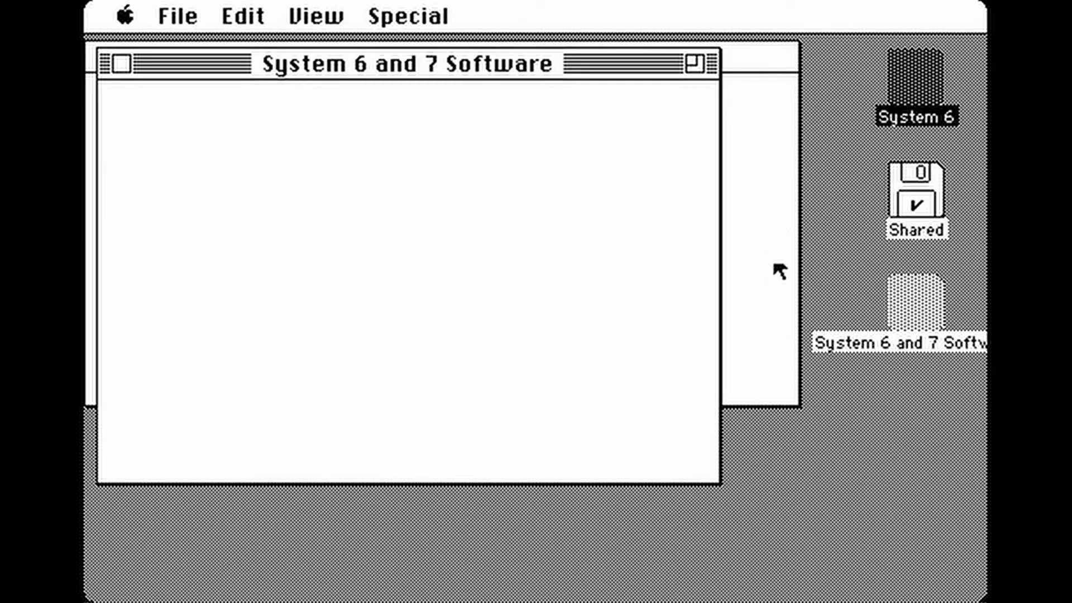
Step: On the System 6 disk, place the StuffIt Expander 4.0.1 Folder below the System Folder and trash the DropStuff 4.0 Folder
{"action": "left_click", "coordinate": [749, 244]}
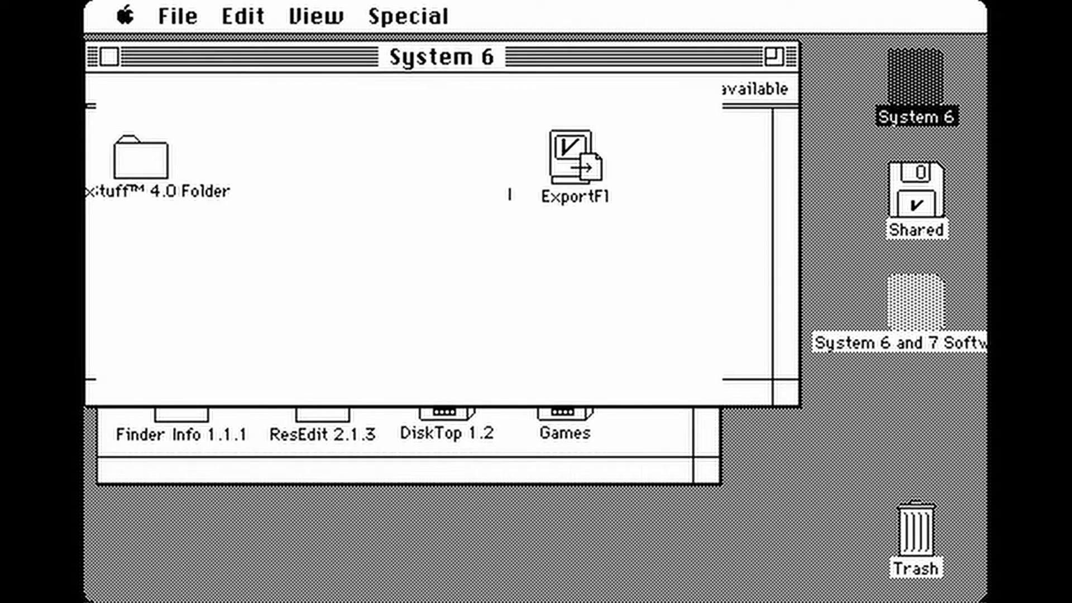
{"action": "left_click", "coordinate": [151, 179]}
{"action": "left_click_drag", "start_coordinate": [148, 177], "coordinate": [284, 271]}
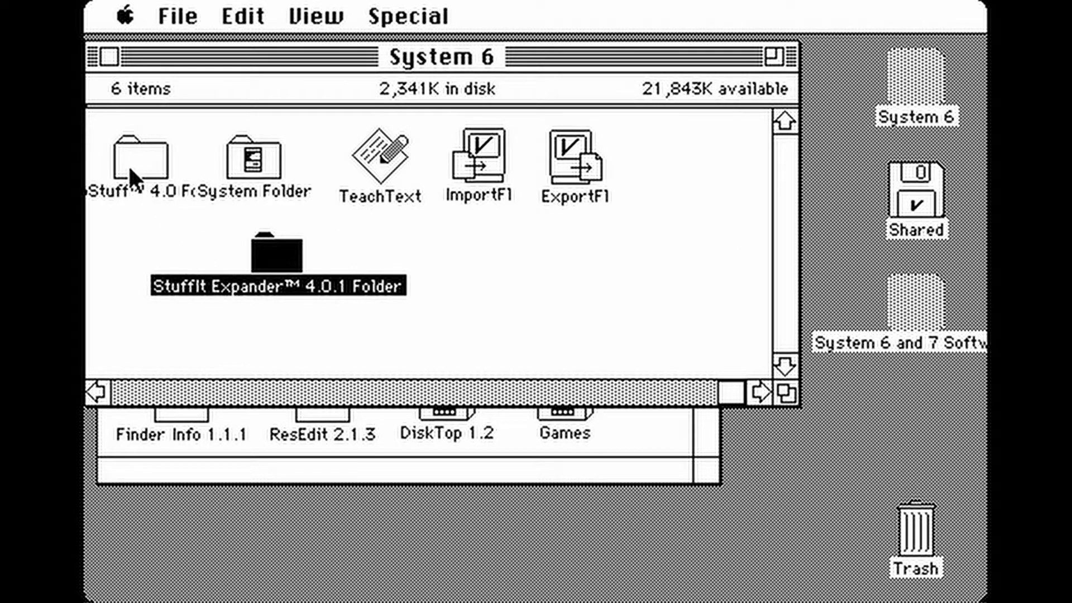
{"action": "left_click_drag", "start_coordinate": [129, 164], "coordinate": [910, 519]}
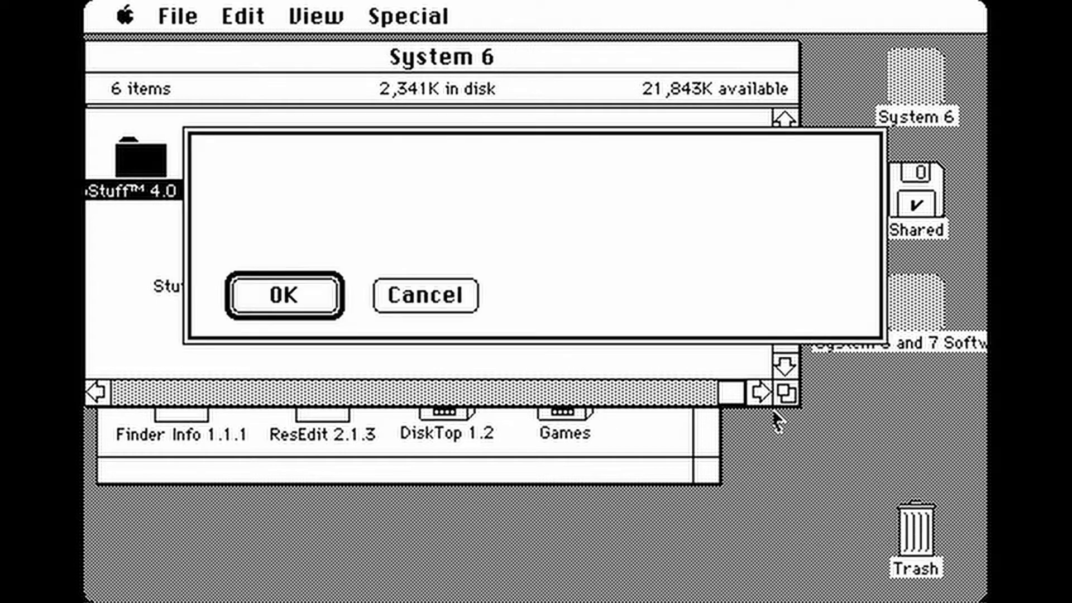
{"action": "left_click", "coordinate": [330, 296]}
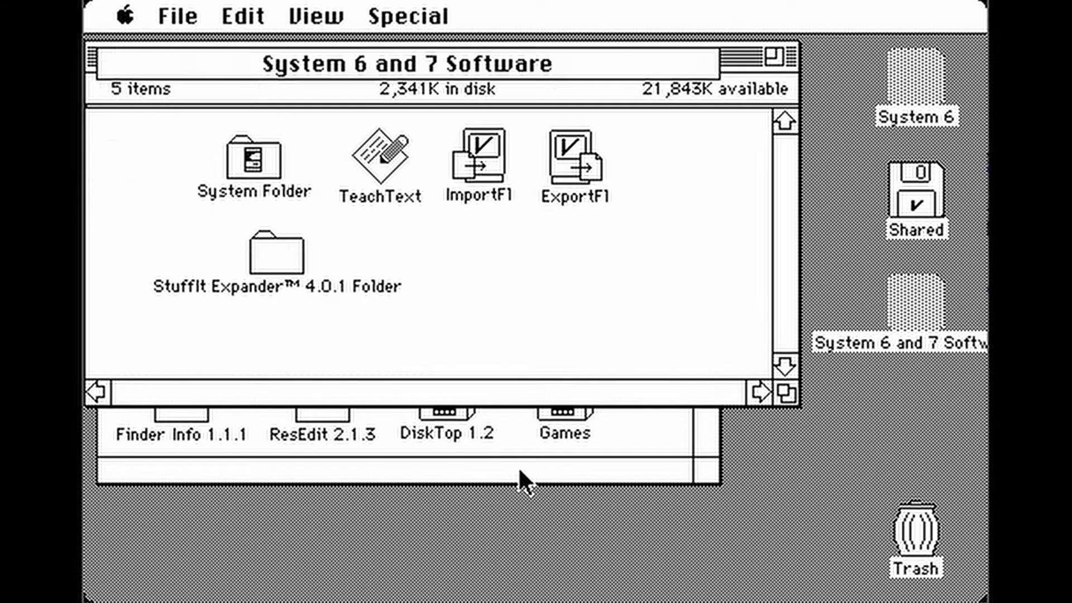
Step: Move the System 6 and 7 Software window clear of the System Folder and copy MountImage 1.2b2 into that folder
{"action": "left_click", "coordinate": [518, 467]}
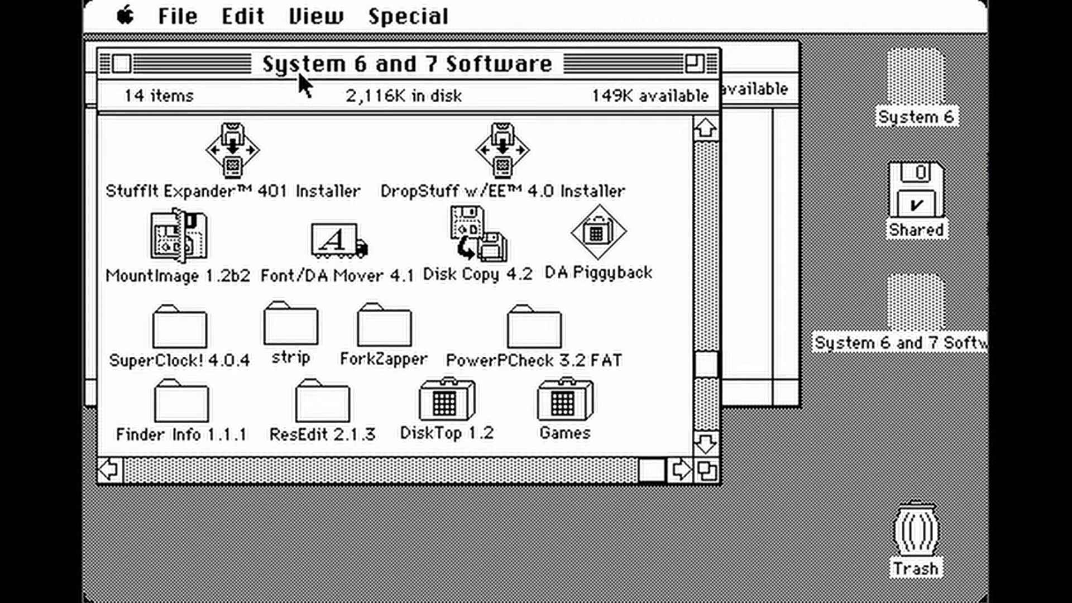
{"action": "left_click_drag", "start_coordinate": [297, 69], "coordinate": [535, 150]}
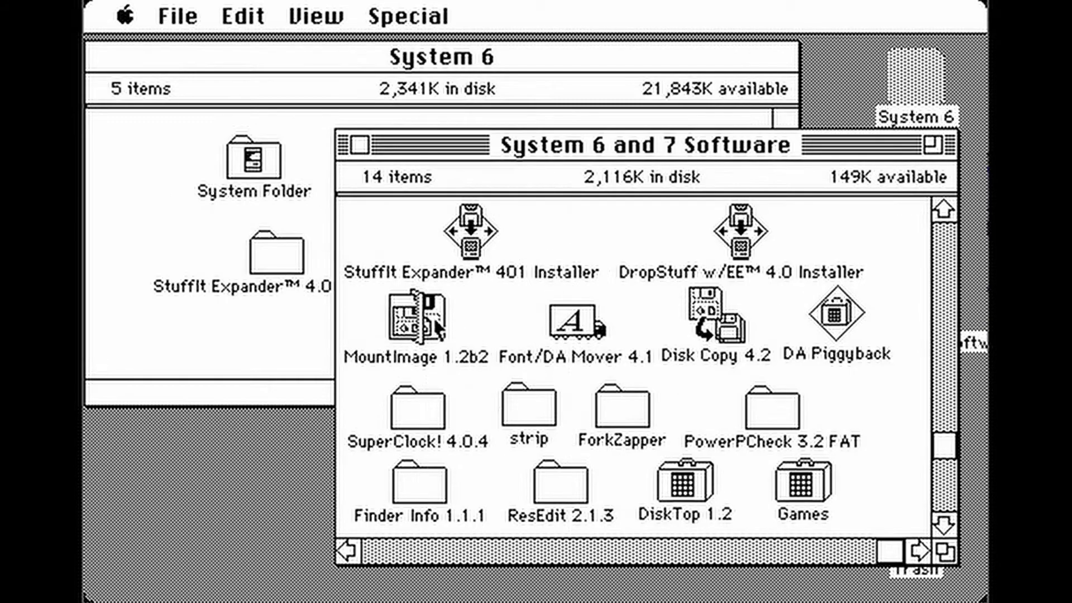
{"action": "left_click_drag", "start_coordinate": [427, 313], "coordinate": [263, 162]}
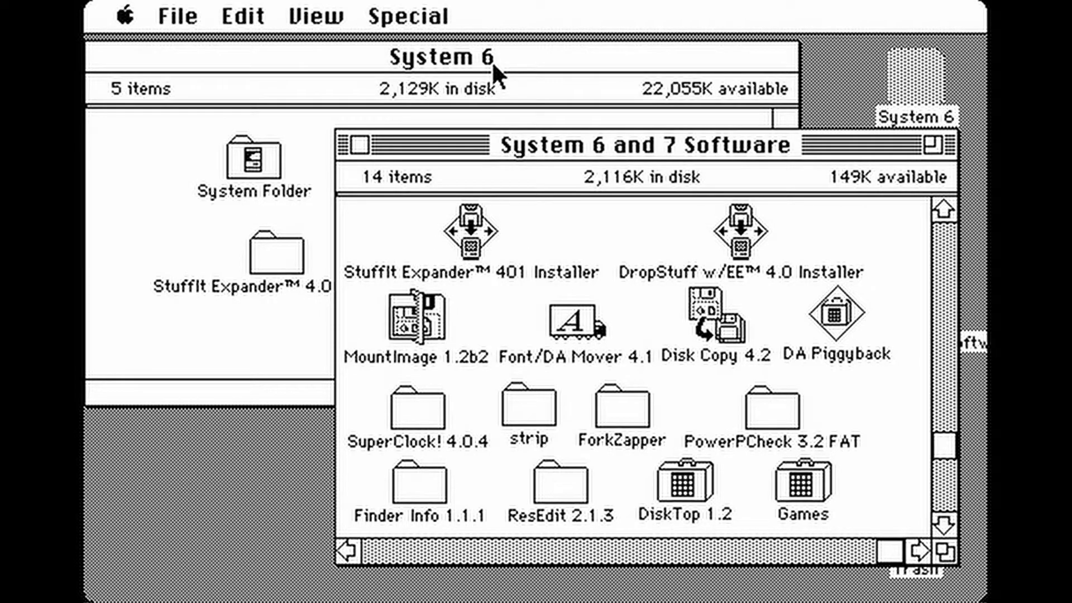
Step: Copy Font/DA Mover 4.1 onto the System 6 disk and place it beside the StuffIt Expander 4.0.1 Folder
{"action": "left_click_drag", "start_coordinate": [579, 322], "coordinate": [271, 306]}
{"action": "left_click_drag", "start_coordinate": [257, 314], "coordinate": [257, 314]}
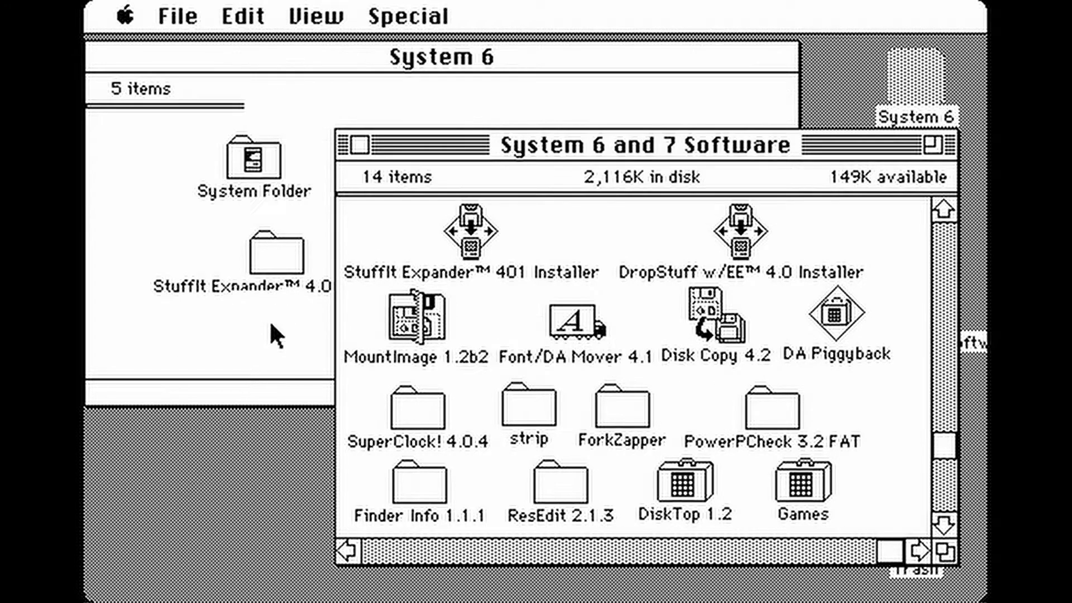
{"action": "left_click", "coordinate": [292, 72]}
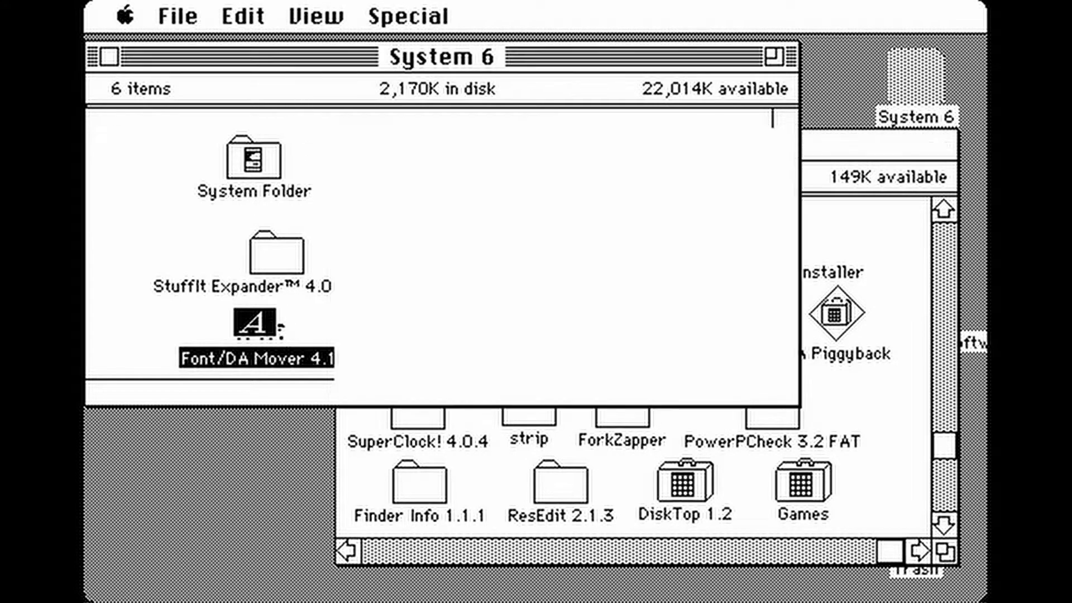
{"action": "double_click", "coordinate": [250, 359]}
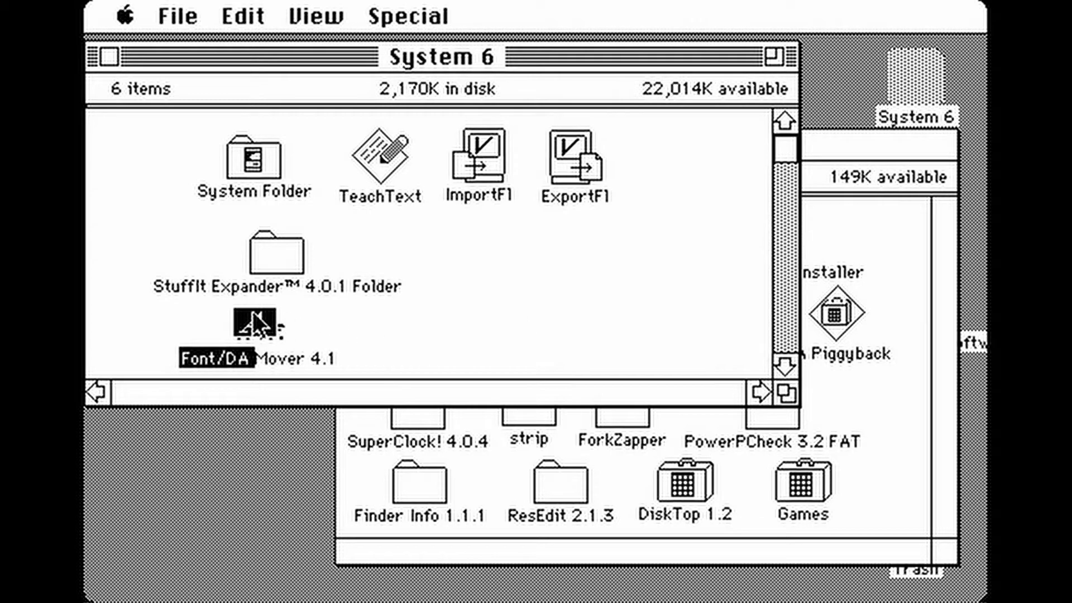
{"action": "left_click_drag", "start_coordinate": [256, 318], "coordinate": [514, 238]}
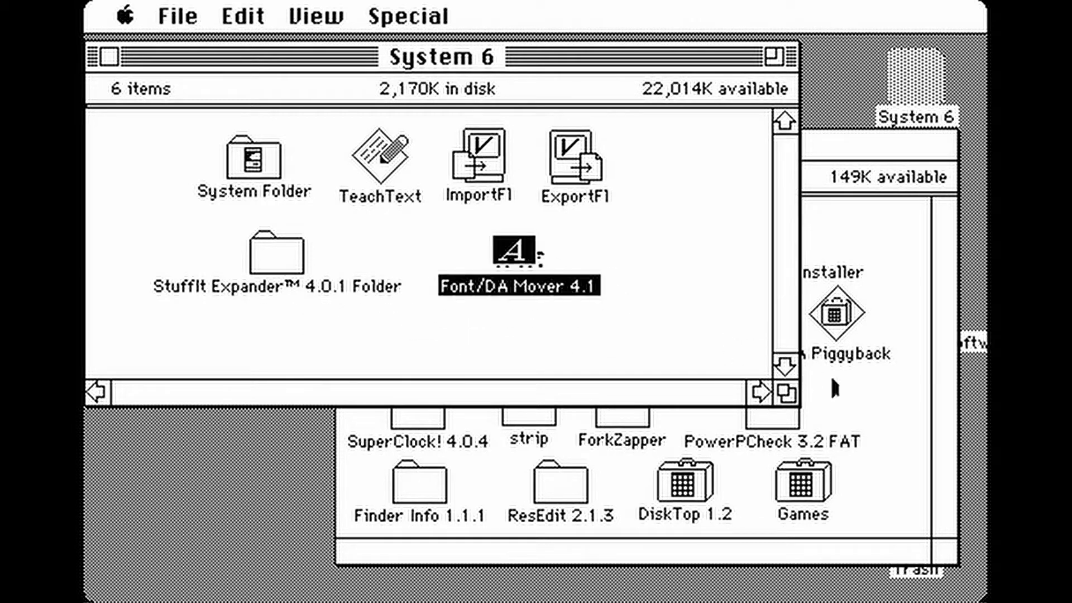
Step: Examine the contents of the SuperClock! 4.0.4 and strip folders on the System 6 and 7 Software disk, closing each one
{"action": "left_click", "coordinate": [869, 398]}
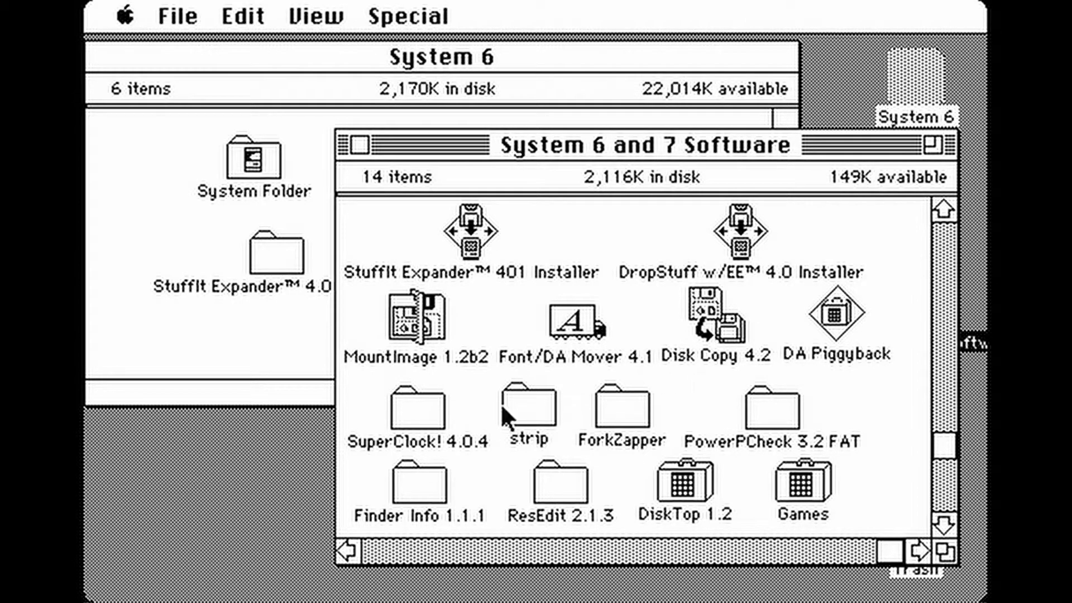
{"action": "double_click", "coordinate": [434, 407]}
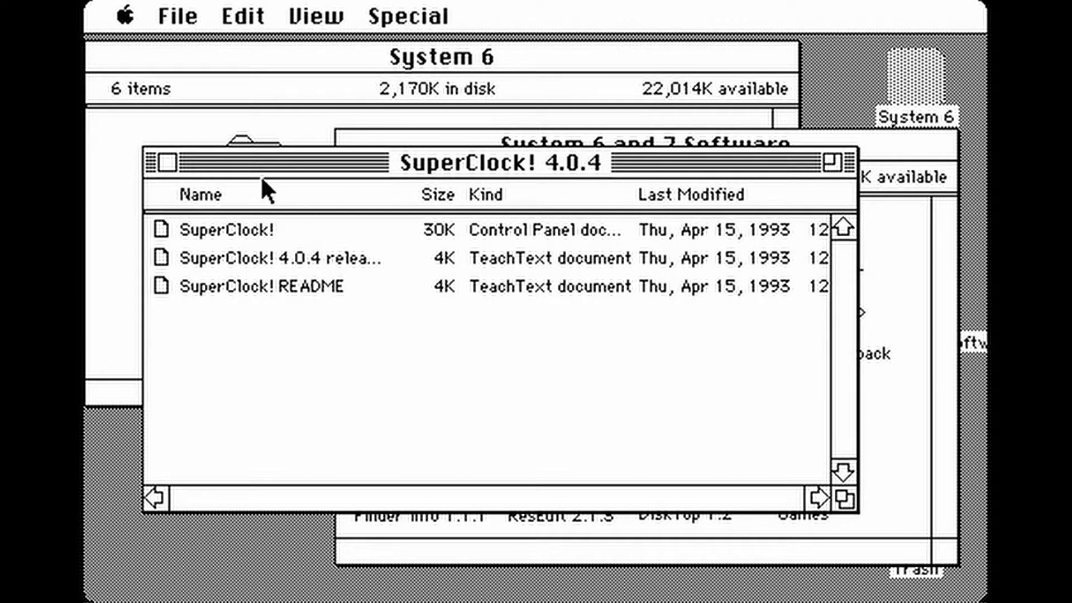
{"action": "left_click", "coordinate": [167, 162]}
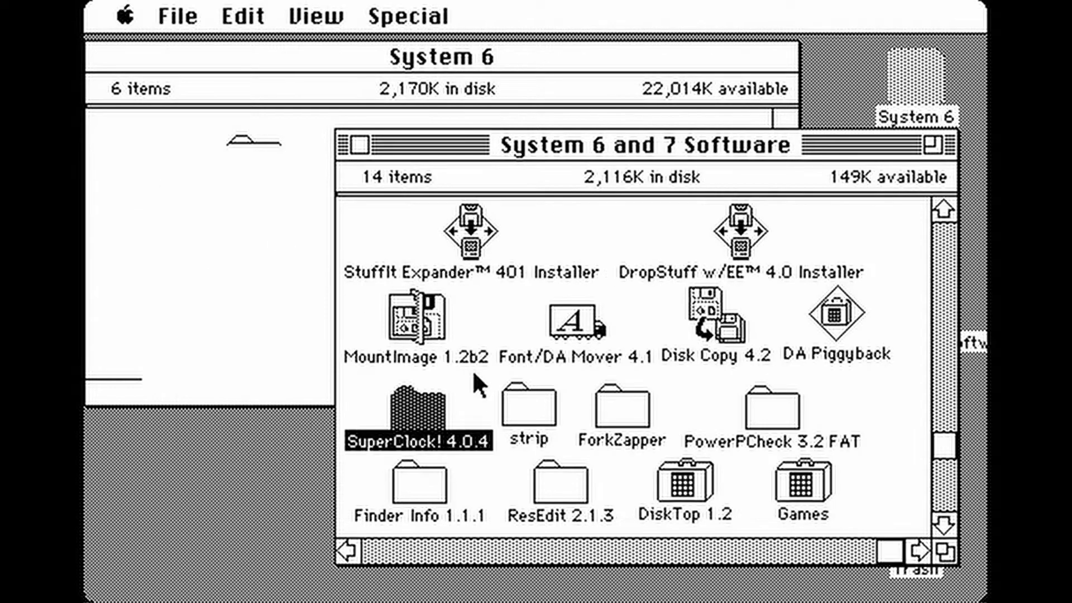
{"action": "double_click", "coordinate": [540, 404]}
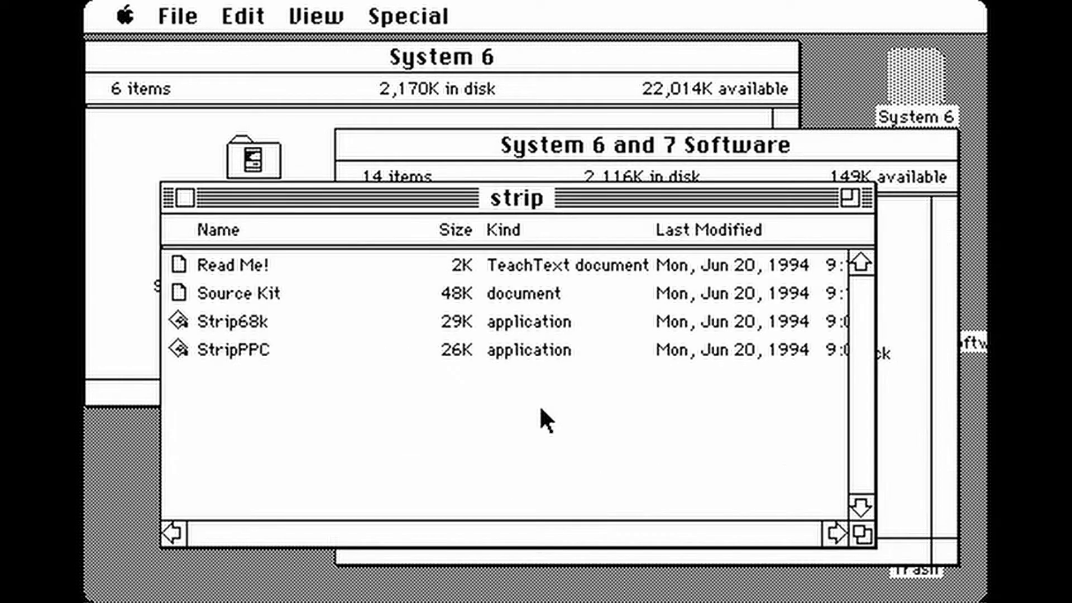
{"action": "left_click", "coordinate": [184, 197]}
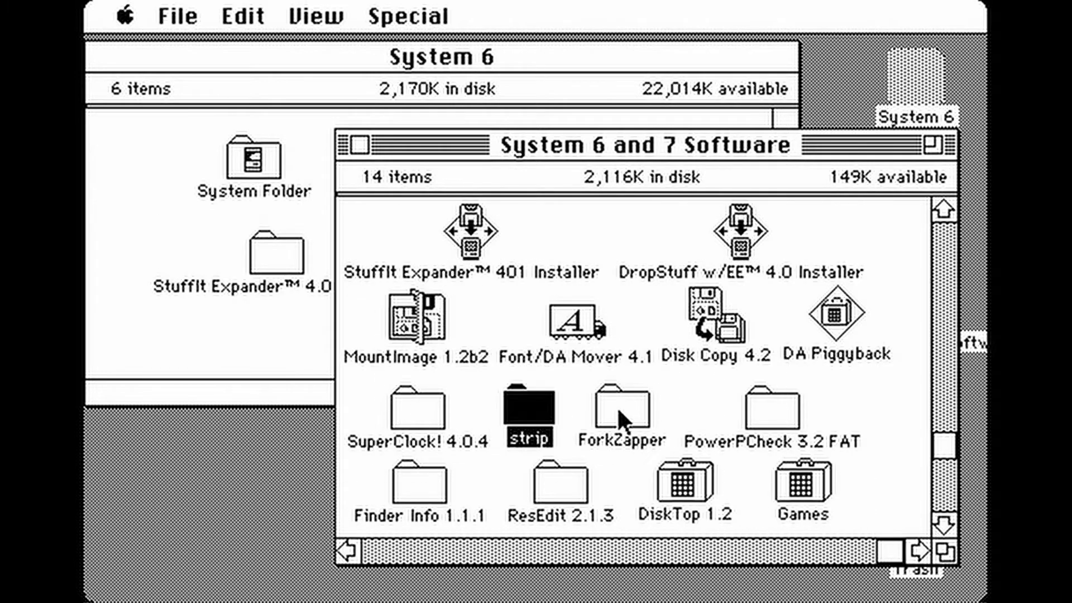
Step: Examine the contents of the ForkZapper, PowerPCheck 3.2 FAT, Finder Info 1.1.1 and ResEdit 2.1.3 folders, closing each one
{"action": "double_click", "coordinate": [618, 407]}
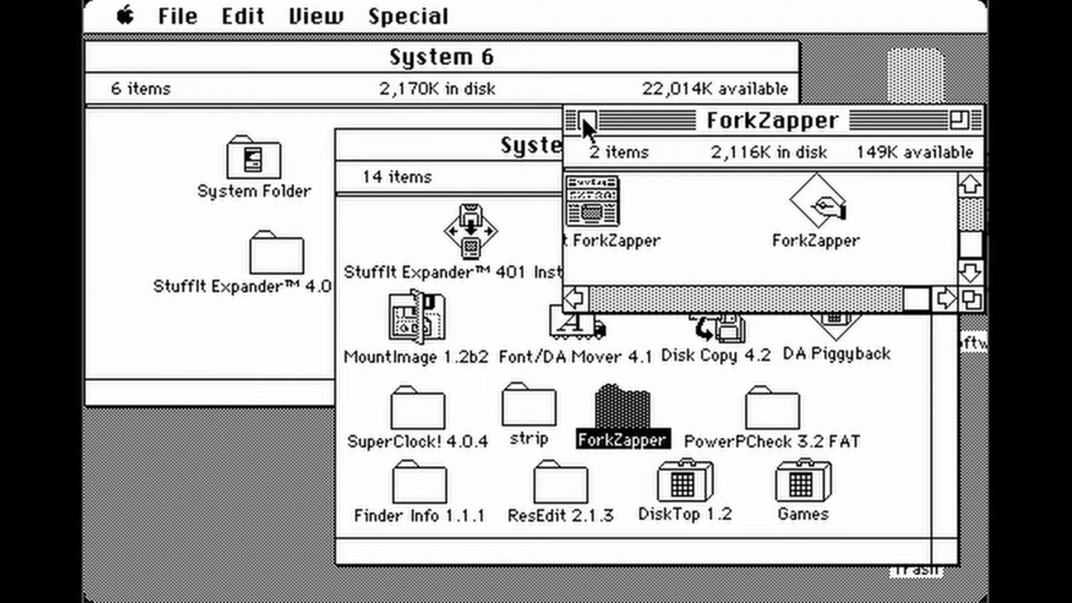
{"action": "left_click", "coordinate": [581, 118]}
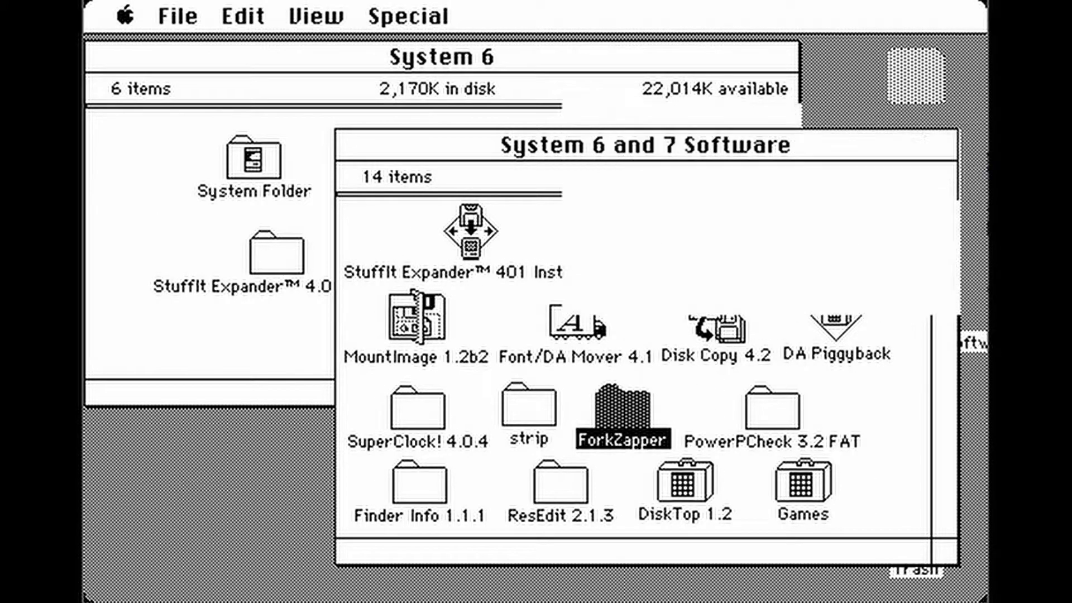
{"action": "double_click", "coordinate": [788, 408]}
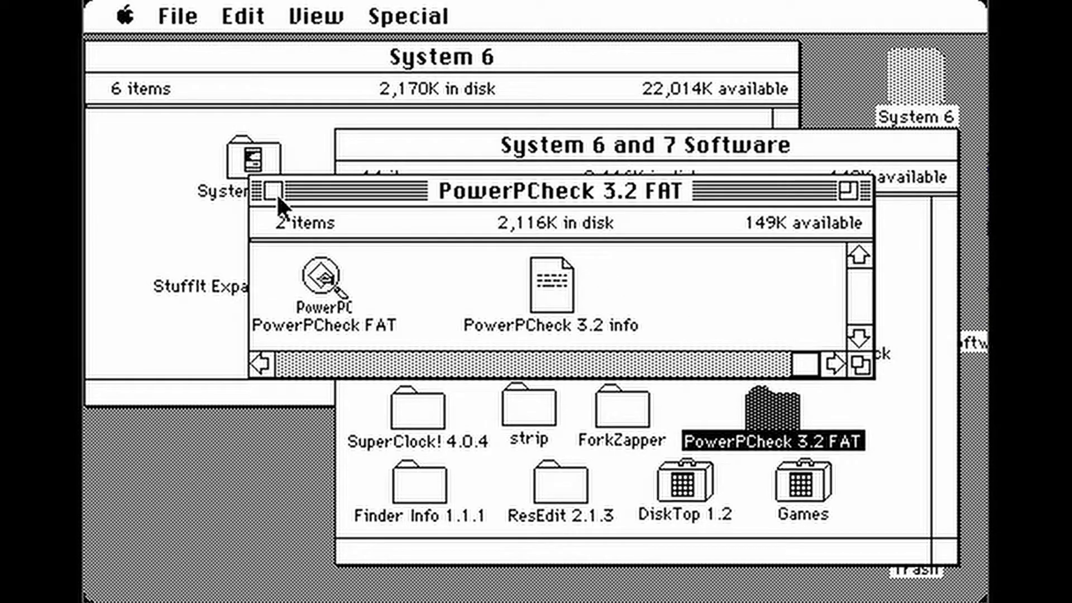
{"action": "left_click", "coordinate": [272, 192]}
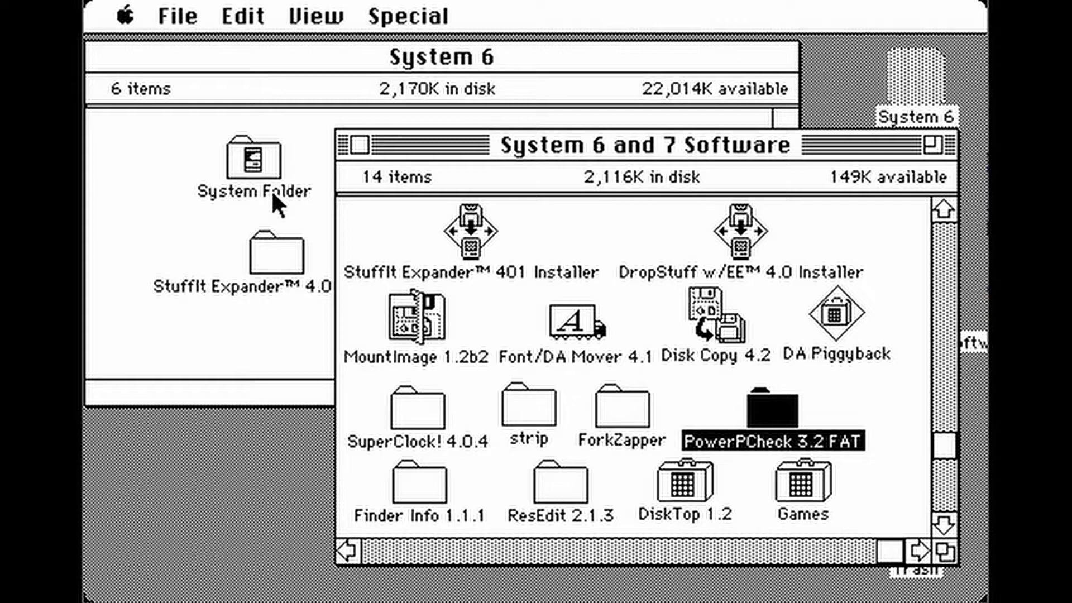
{"action": "double_click", "coordinate": [445, 477]}
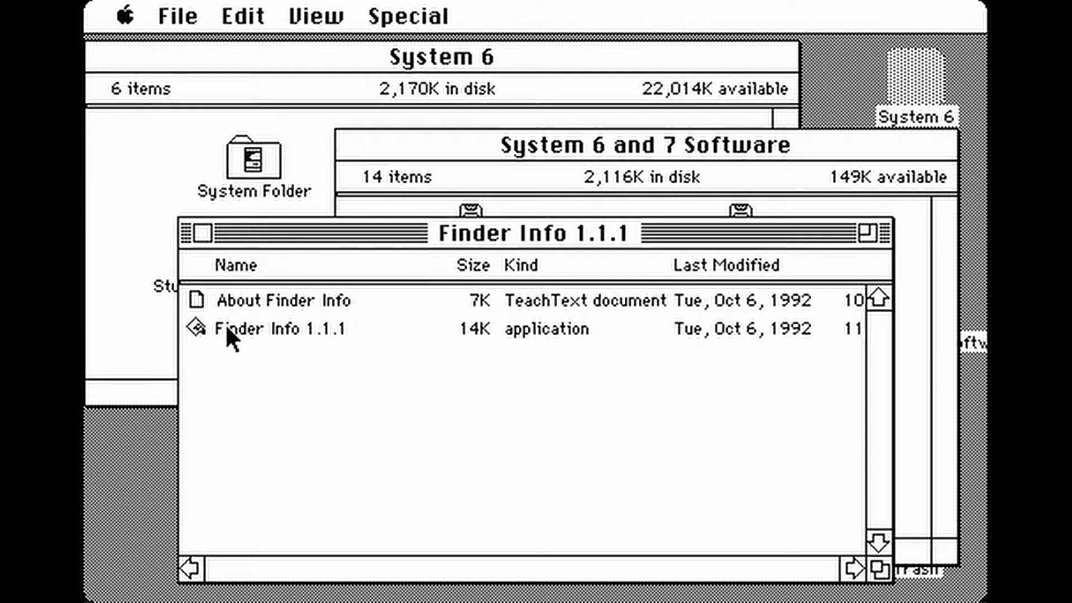
{"action": "left_click", "coordinate": [203, 229]}
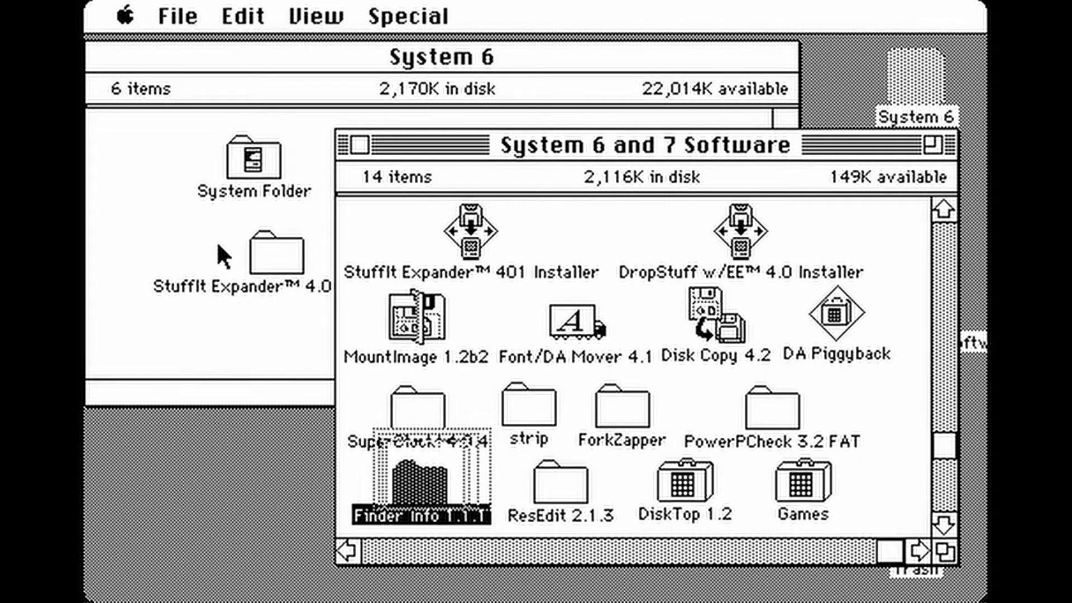
{"action": "double_click", "coordinate": [550, 487]}
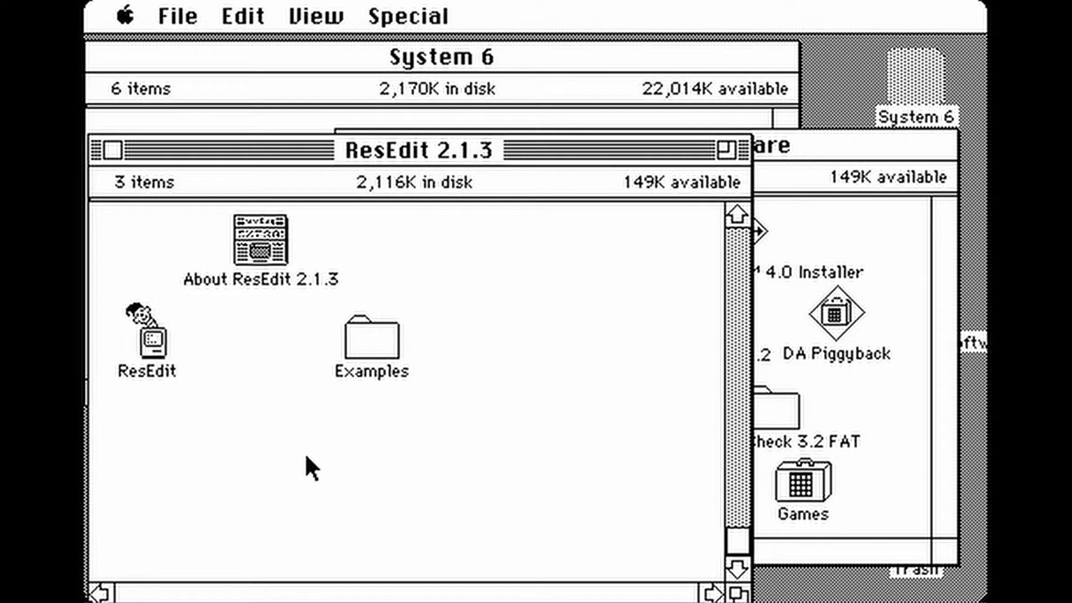
{"action": "left_click", "coordinate": [112, 150]}
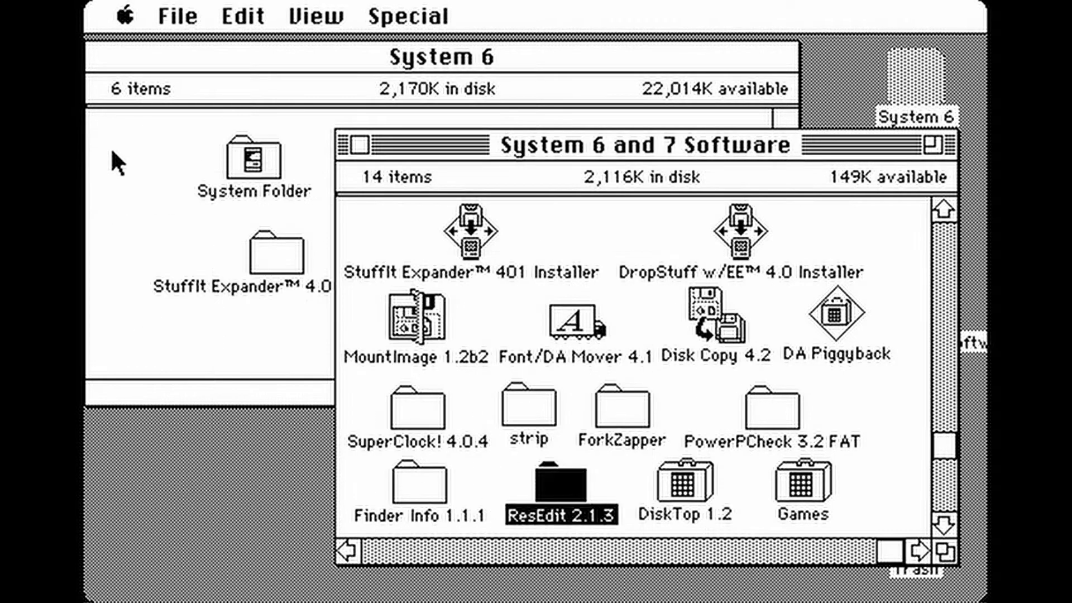
Step: Launch Font/DA Mover 4.1 from the System 6 disk in Desk Accessory mode and open DiskTop 1.2 from the System 6 and 7 Software disk
{"action": "left_click", "coordinate": [237, 321]}
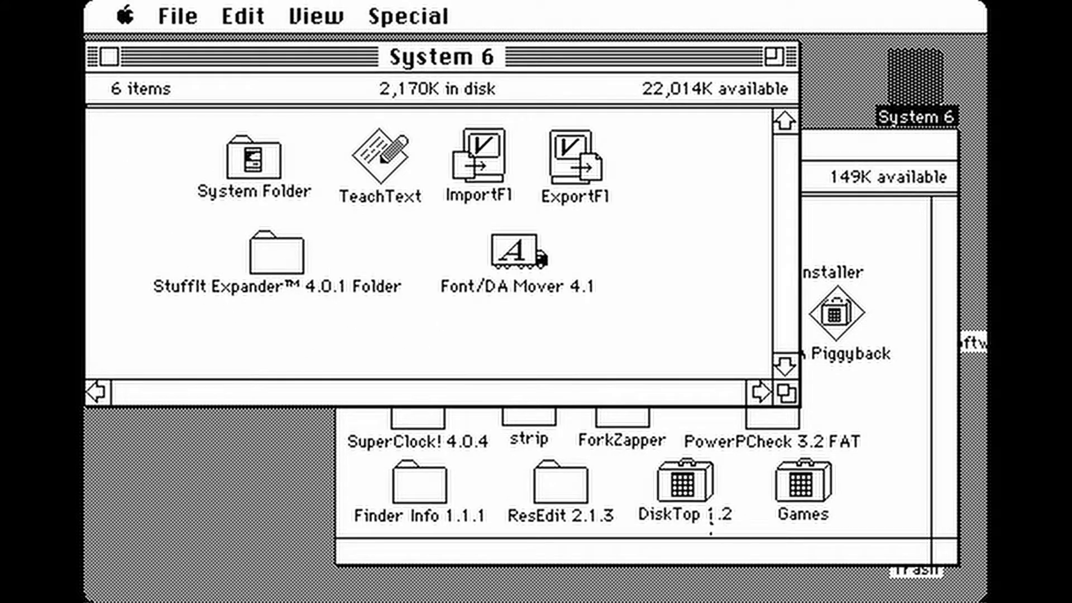
{"action": "double_click", "coordinate": [527, 258]}
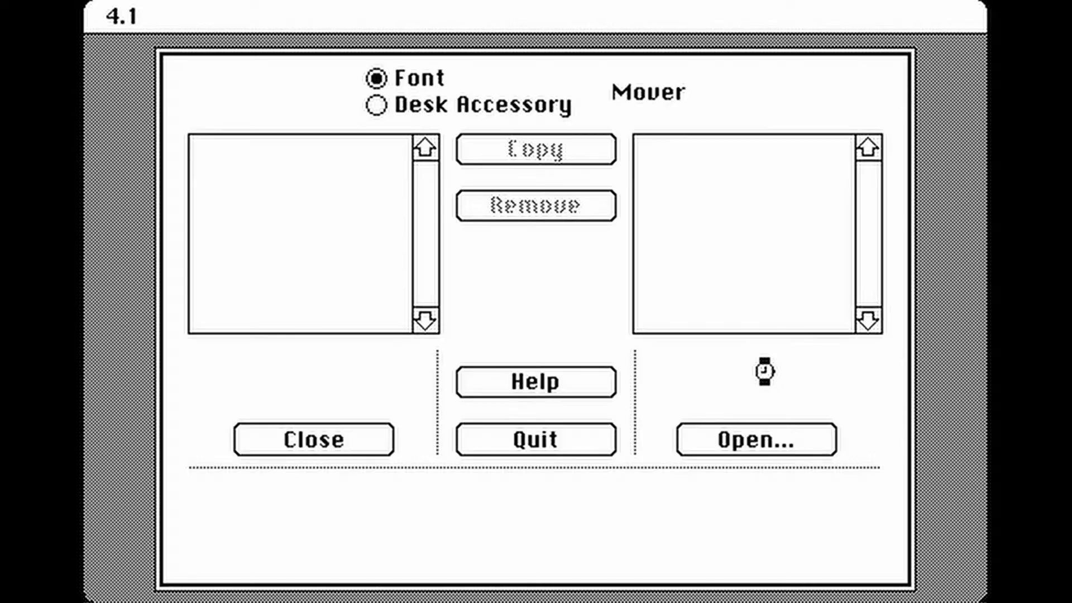
{"action": "left_click", "coordinate": [384, 105]}
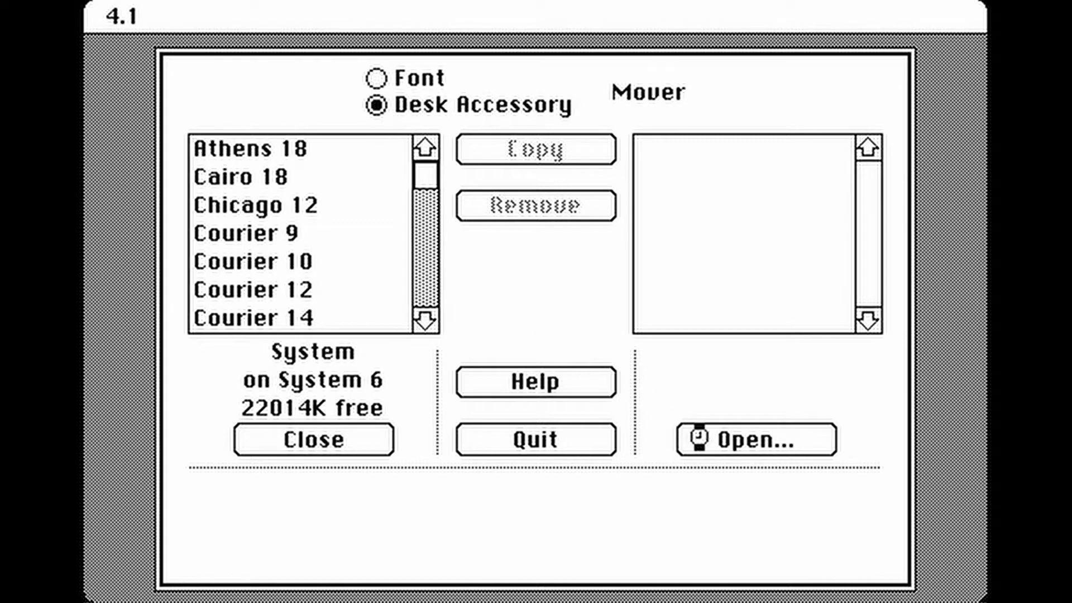
{"action": "left_click", "coordinate": [736, 440]}
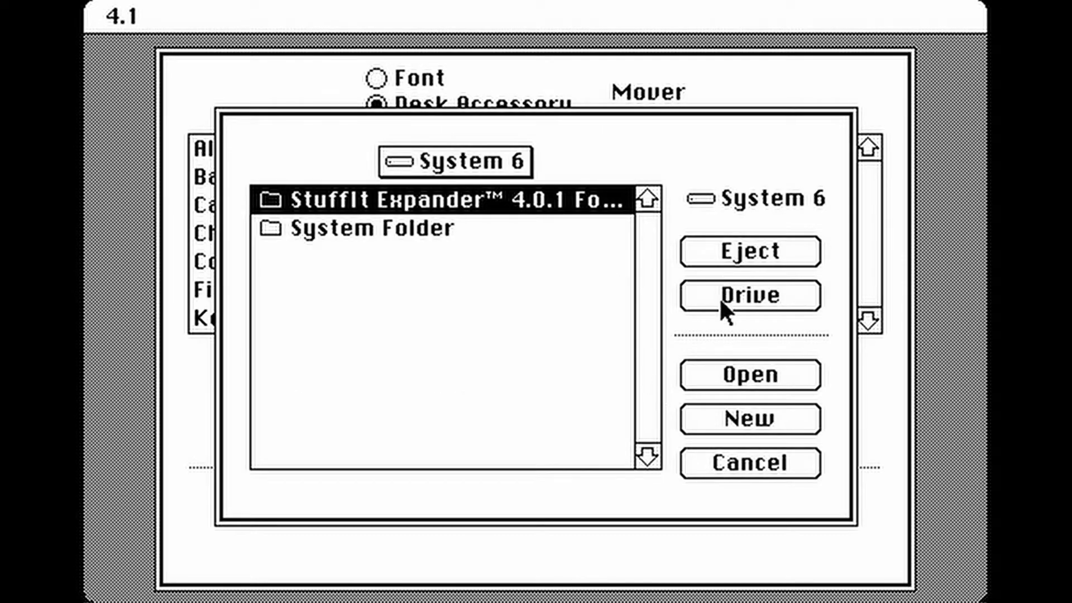
{"action": "left_click", "coordinate": [721, 302]}
{"action": "left_click", "coordinate": [701, 288]}
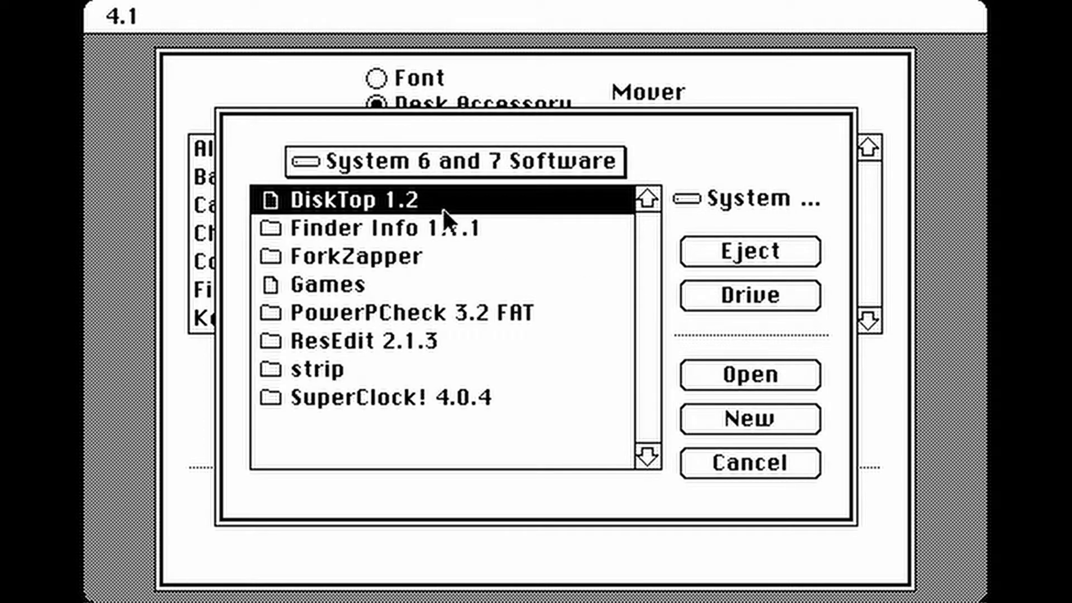
{"action": "left_click", "coordinate": [685, 373]}
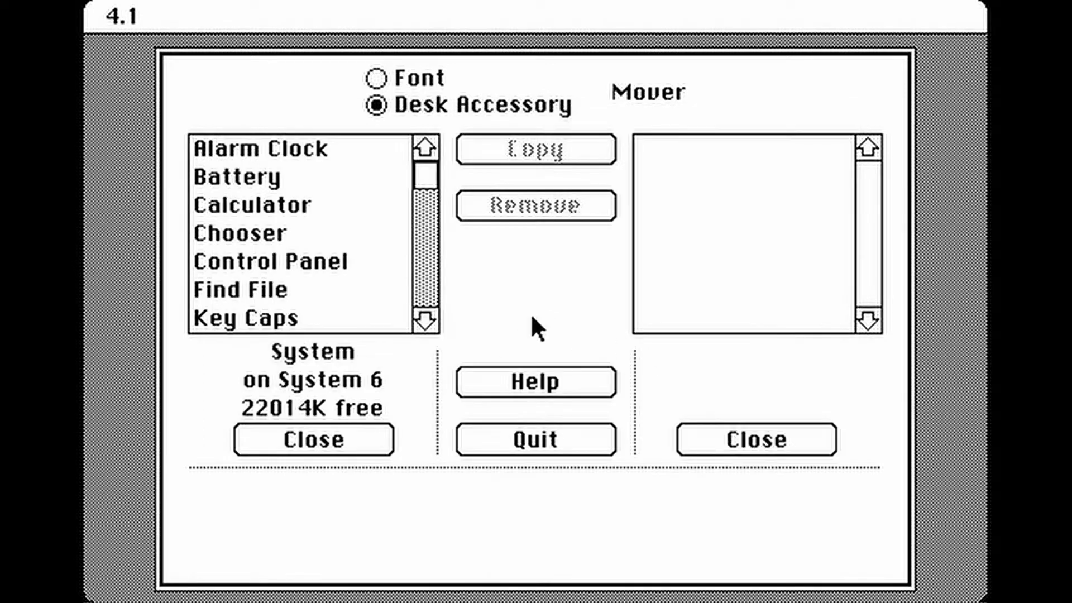
Step: Copy the DiskTop 1.2 desk accessory into the System file on System 6 and quit Font/DA Mover
{"action": "left_click", "coordinate": [724, 155]}
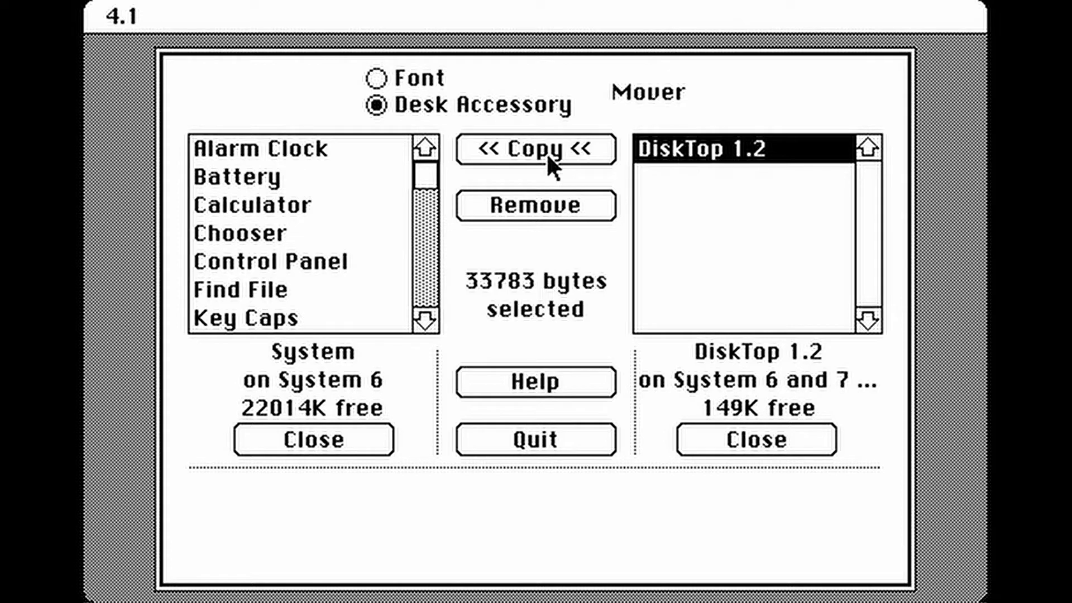
{"action": "left_click", "coordinate": [547, 150]}
{"action": "left_click", "coordinate": [521, 427]}
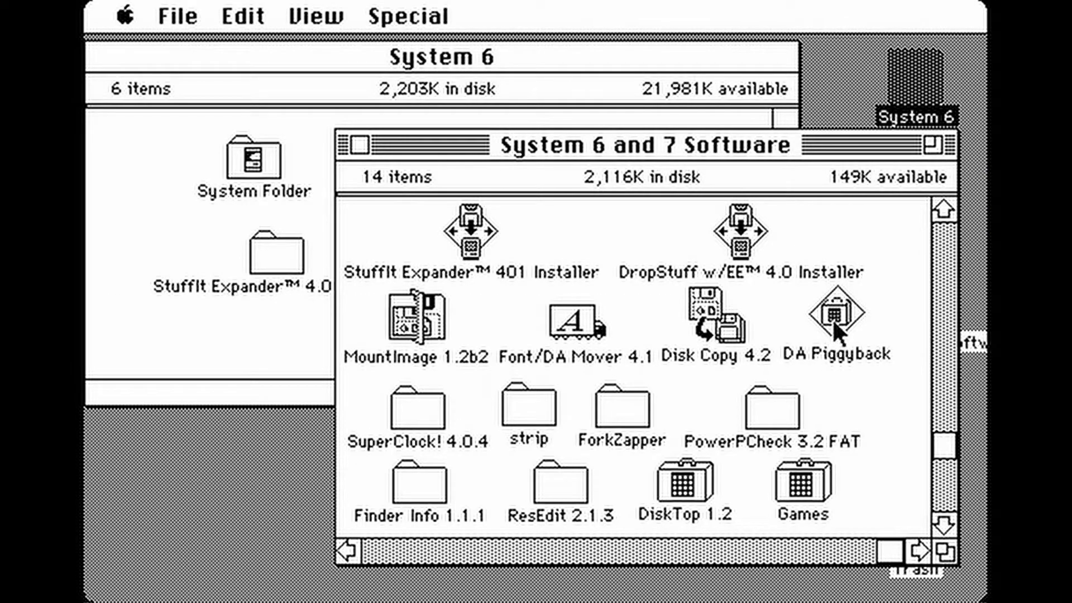
Step: Copy DA Piggyback onto the System 6 disk, placing it below the StuffIt Expander 4.0.1 Folder
{"action": "left_click", "coordinate": [835, 323]}
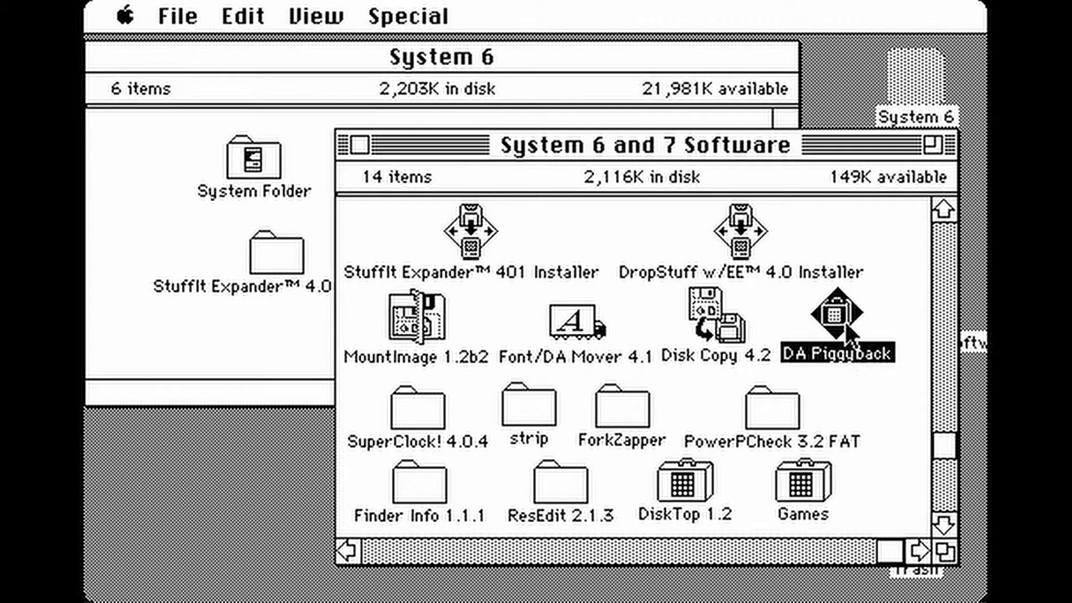
{"action": "double_click", "coordinate": [833, 316]}
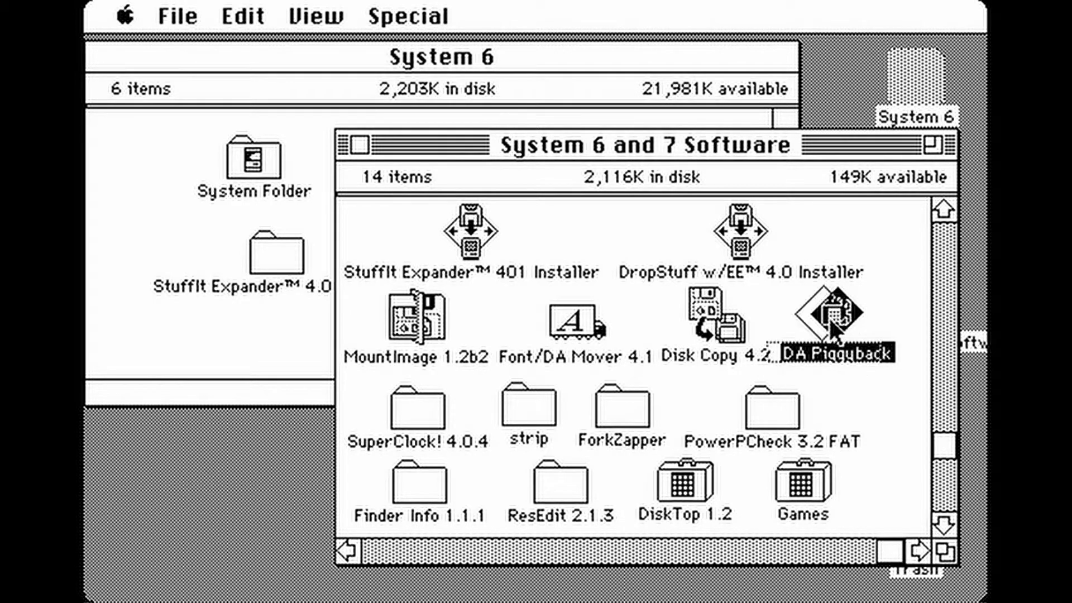
{"action": "left_click_drag", "start_coordinate": [567, 299], "coordinate": [273, 330]}
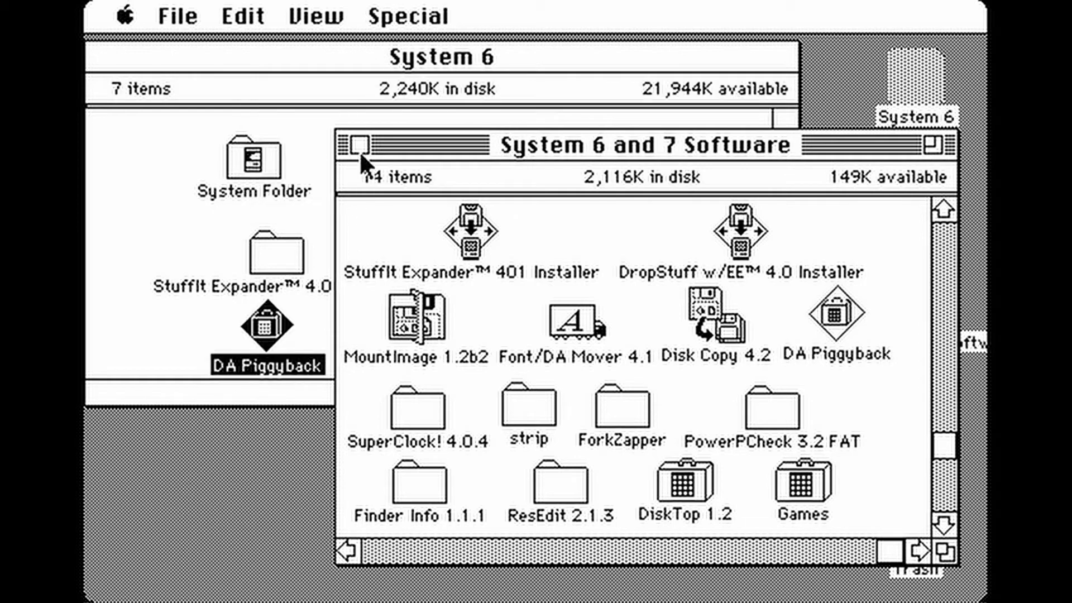
Step: Rename the DA Piggyback copy on the System 6 disk to KnockOut
{"action": "left_click", "coordinate": [344, 69]}
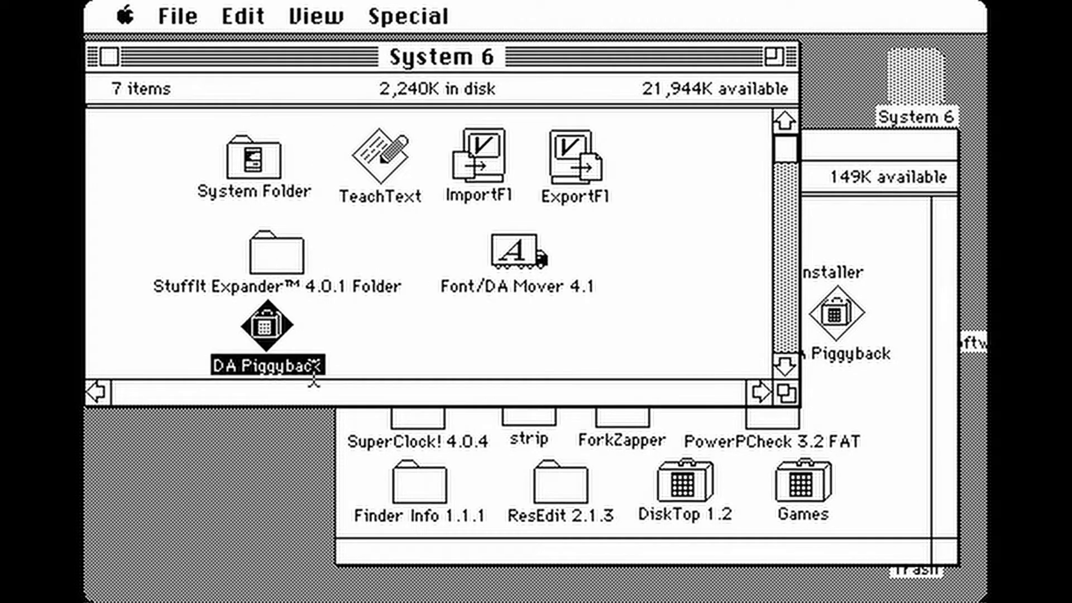
{"action": "type", "text": "KnockOut"}
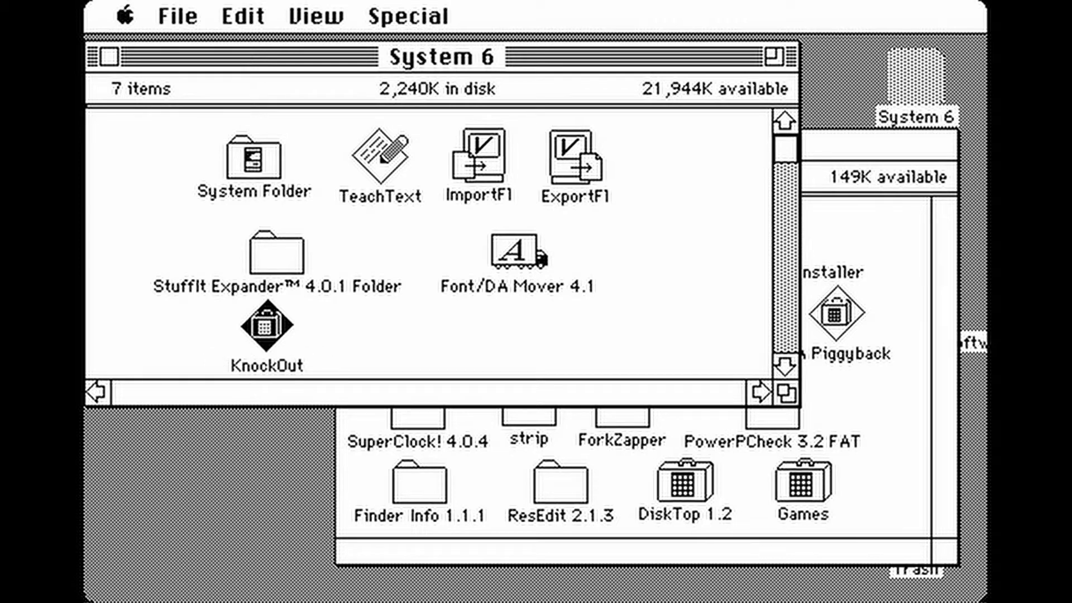
{"action": "key", "text": "Return"}
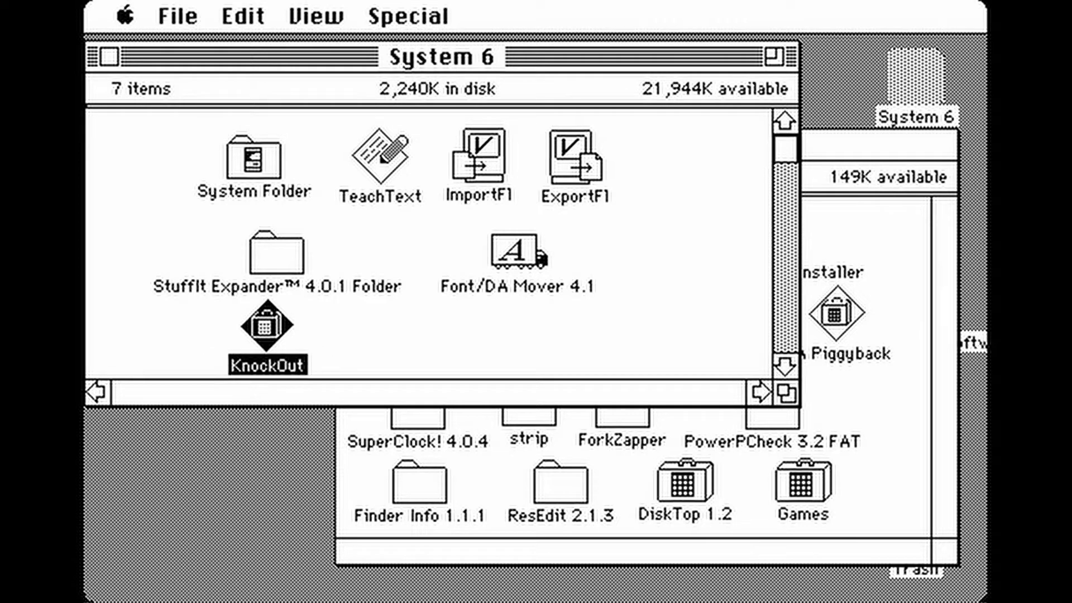
{"action": "left_click", "coordinate": [487, 352]}
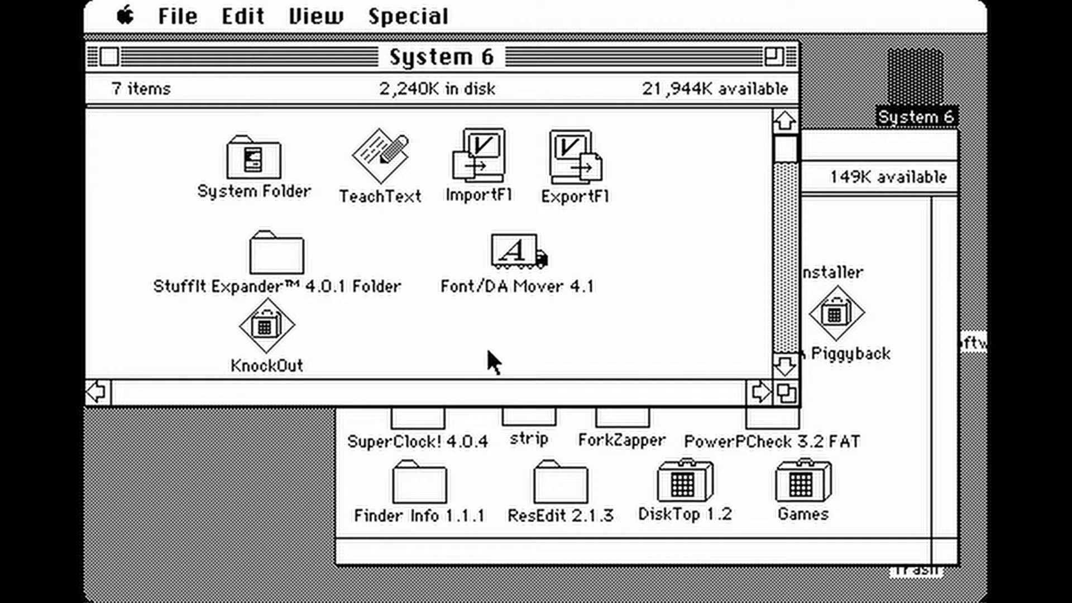
Step: In Font/DA Mover's Desk Accessory mode, replace the open System file with the Games suitcase from the System 6 and 7 Software disk
{"action": "double_click", "coordinate": [503, 242]}
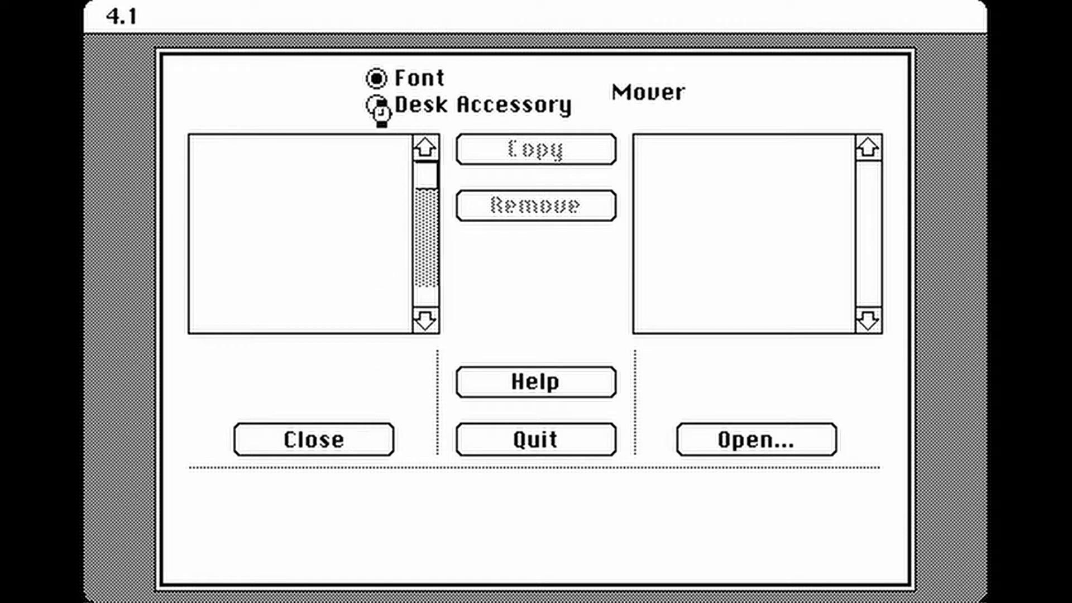
{"action": "left_click", "coordinate": [380, 108]}
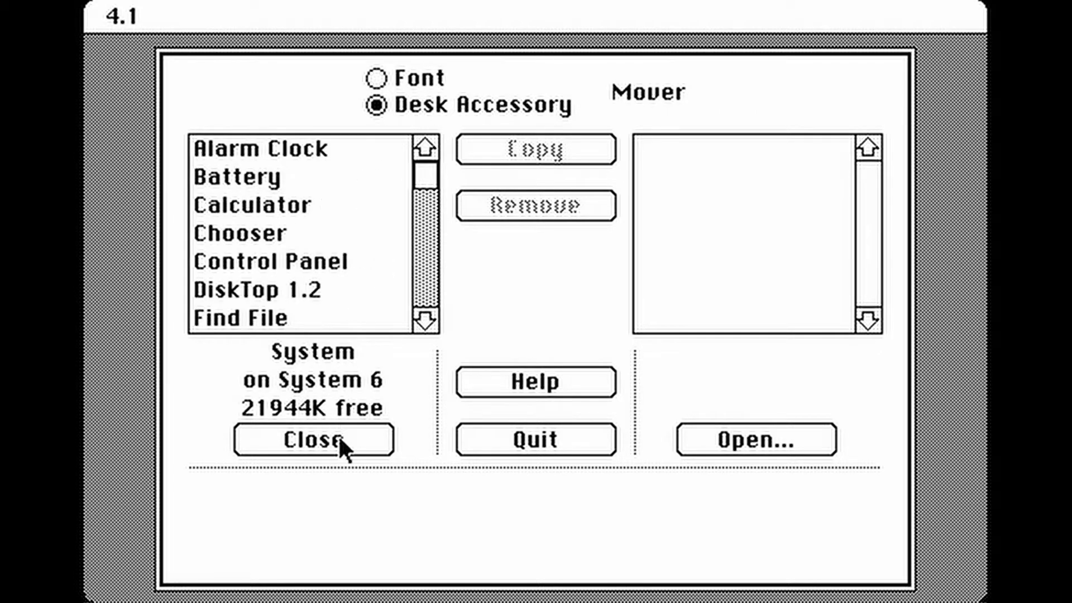
{"action": "left_click", "coordinate": [339, 441]}
{"action": "left_click", "coordinate": [364, 432]}
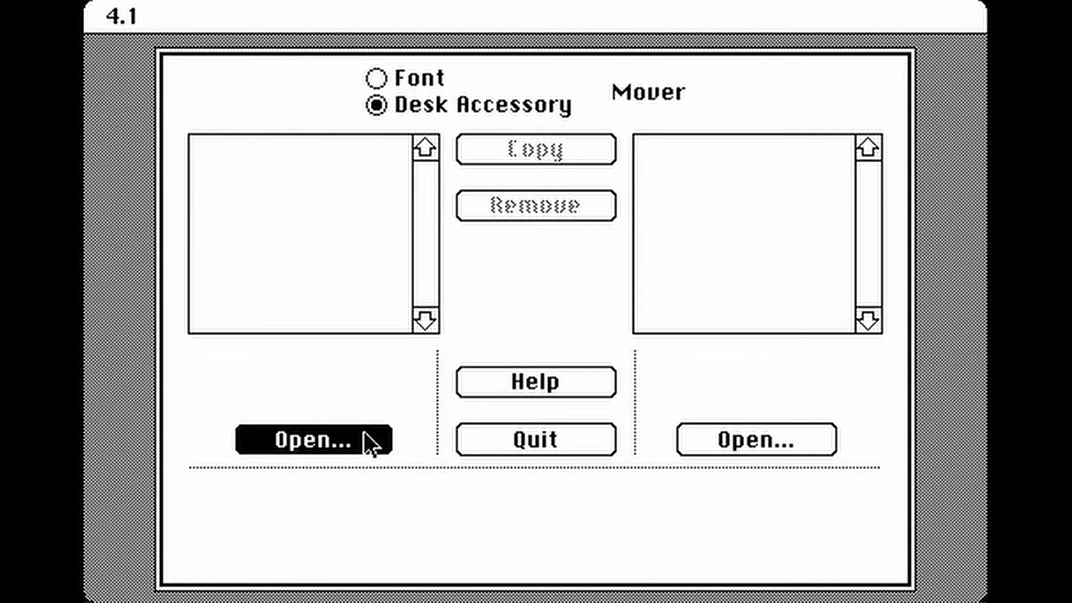
{"action": "left_click", "coordinate": [710, 293]}
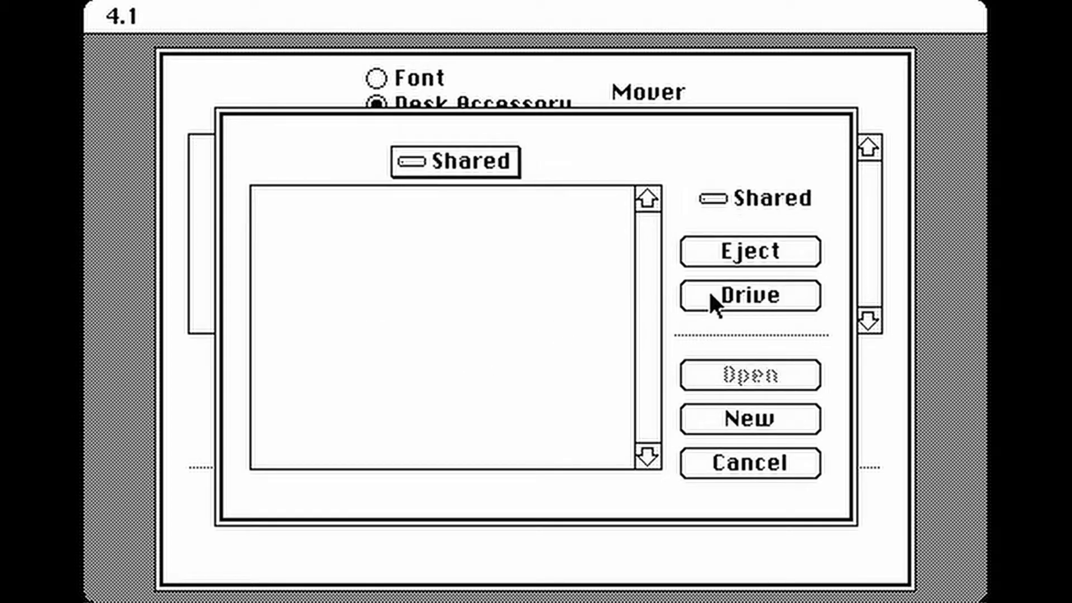
{"action": "left_click", "coordinate": [709, 294]}
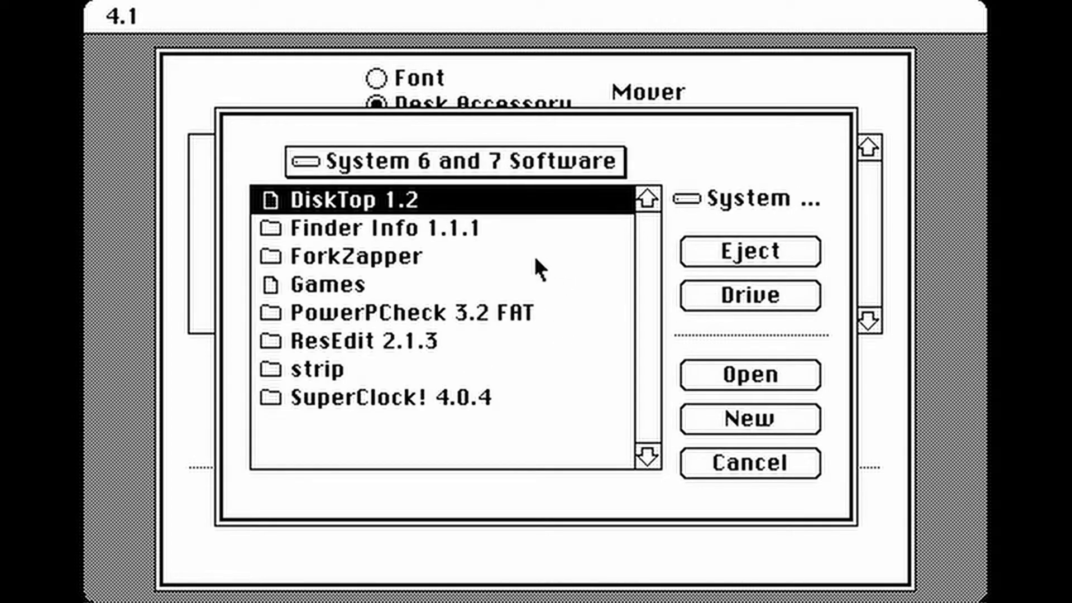
{"action": "double_click", "coordinate": [423, 286]}
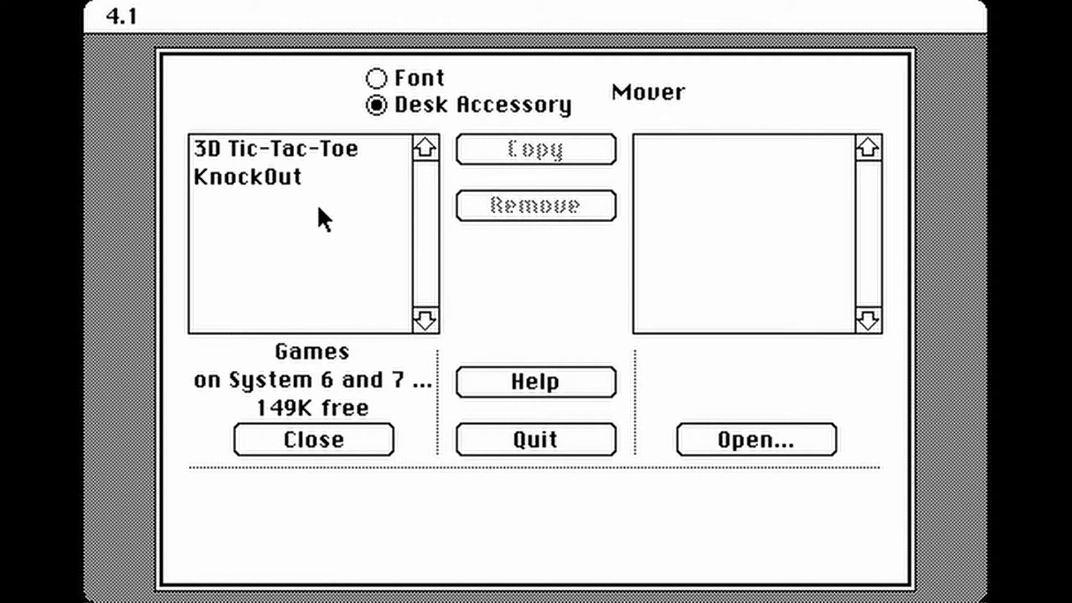
Step: Copy the KnockOut desk accessory from Games into the KnockOut application on the System 6 disk and quit Font/DA Mover
{"action": "left_click", "coordinate": [320, 184]}
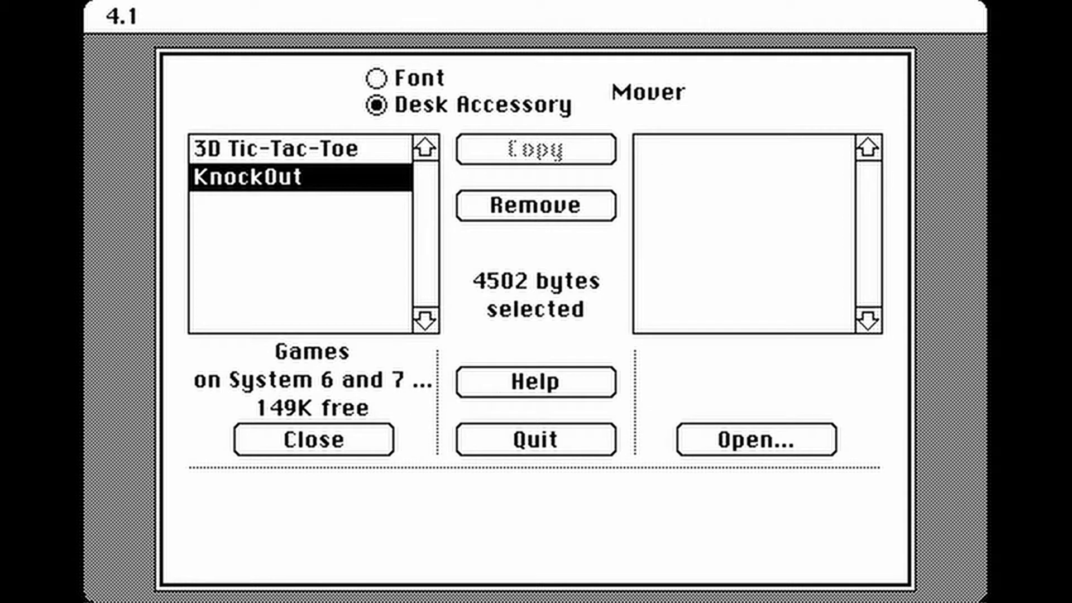
{"action": "left_click", "coordinate": [729, 440]}
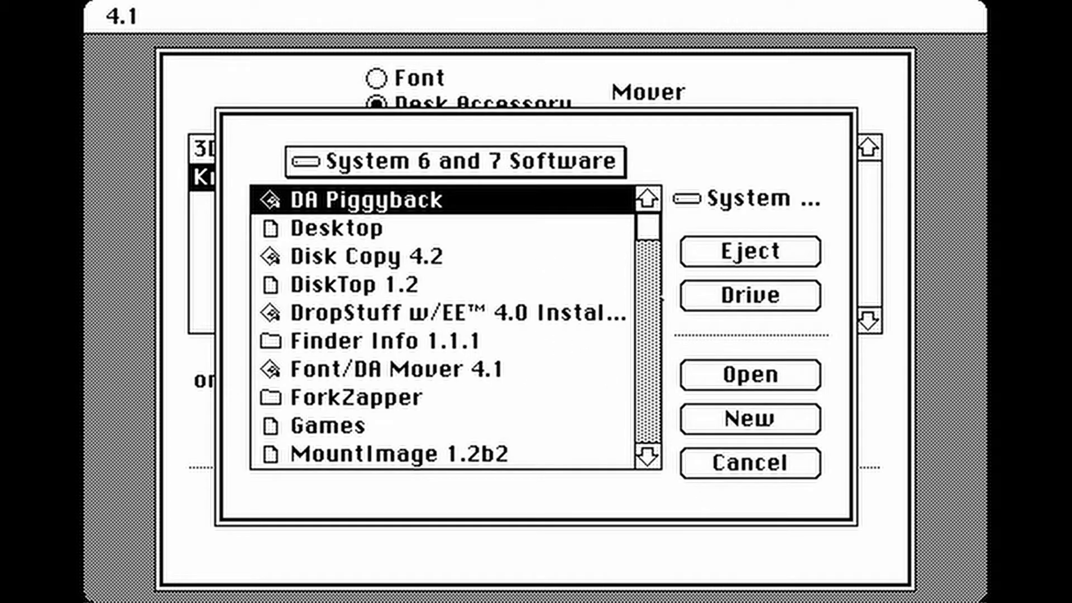
{"action": "left_click", "coordinate": [693, 301]}
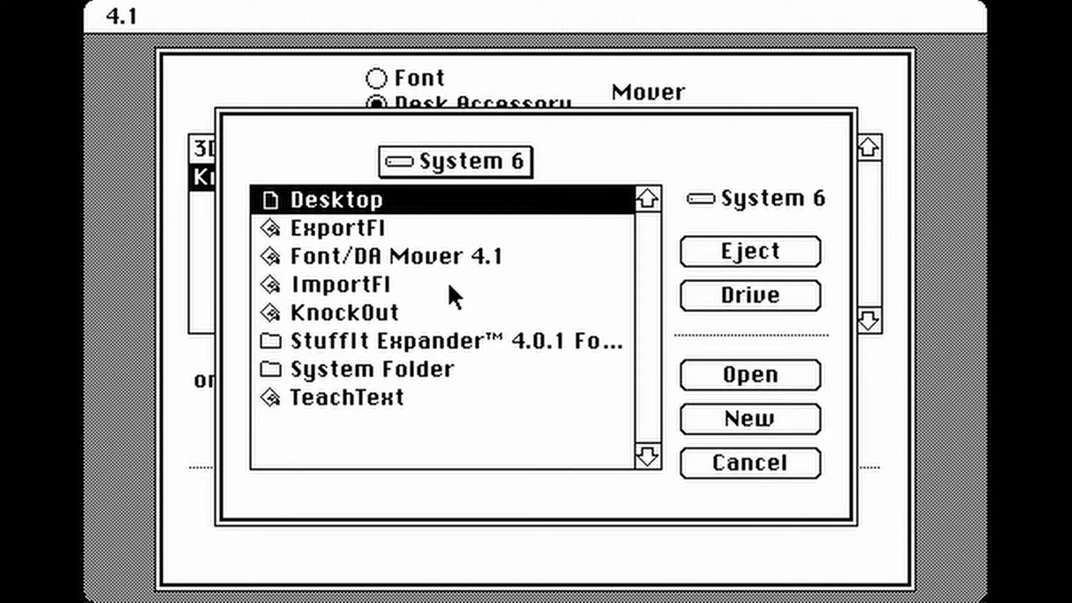
{"action": "left_click", "coordinate": [409, 316]}
{"action": "left_click", "coordinate": [781, 375]}
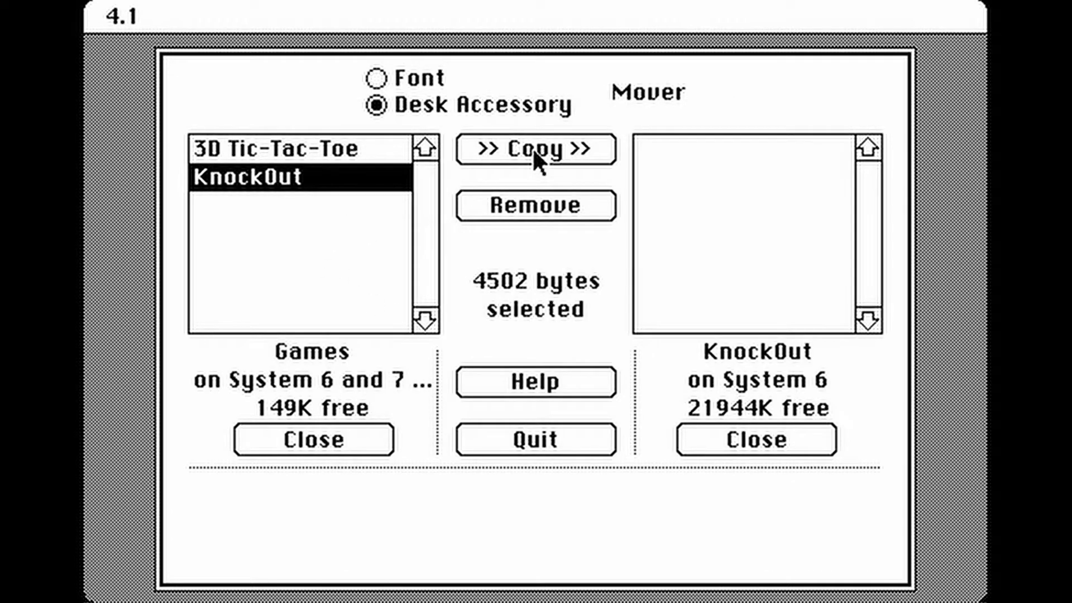
{"action": "left_click", "coordinate": [533, 151]}
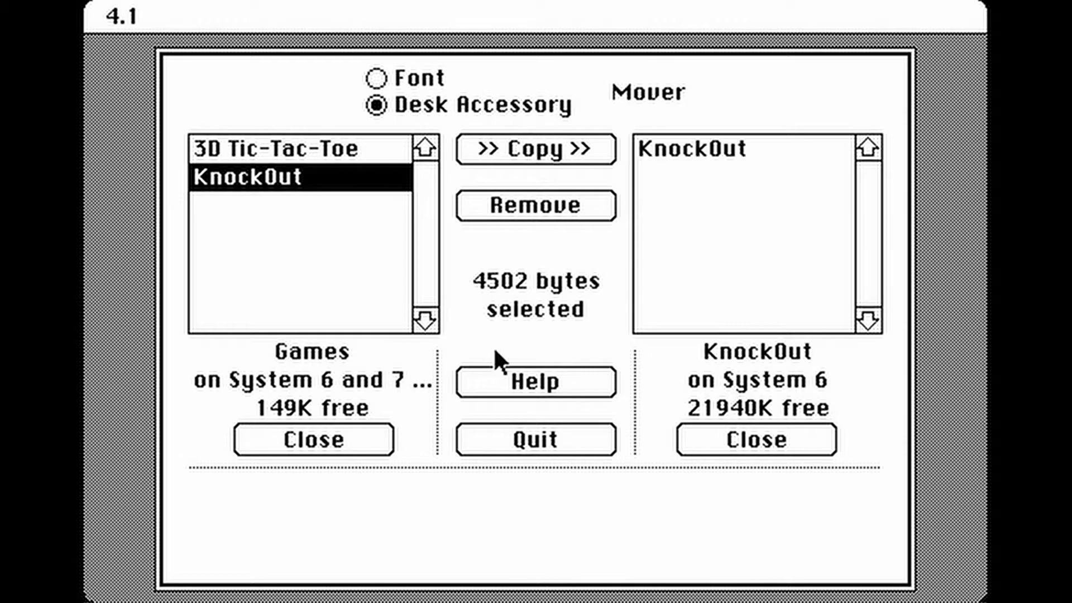
{"action": "left_click", "coordinate": [537, 449]}
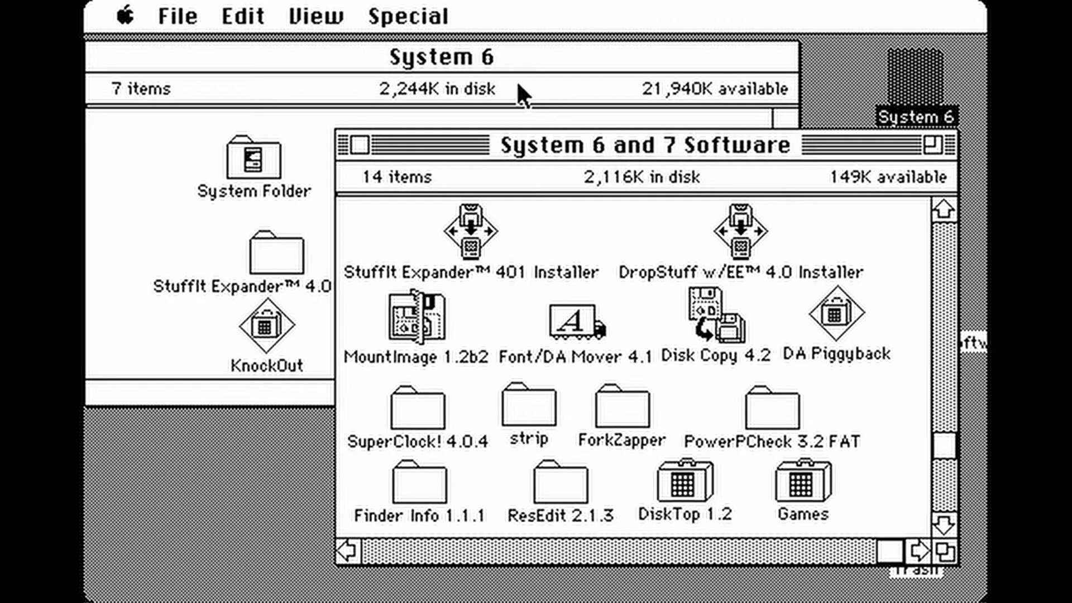
Step: Test the KnockOut application on the System 6 disk by starting a game and quitting it
{"action": "left_click", "coordinate": [510, 56]}
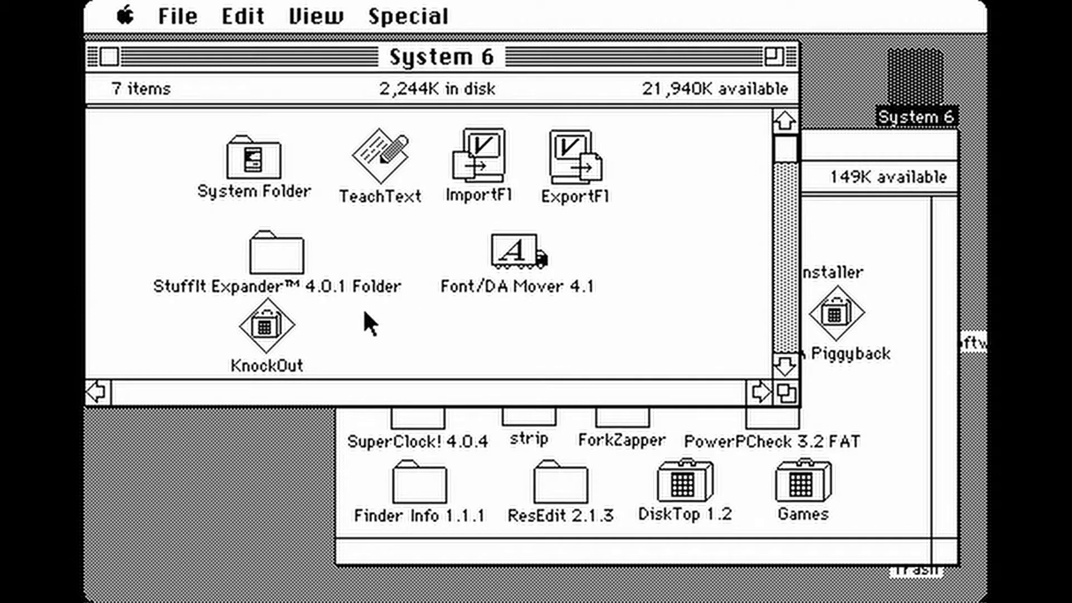
{"action": "double_click", "coordinate": [264, 314]}
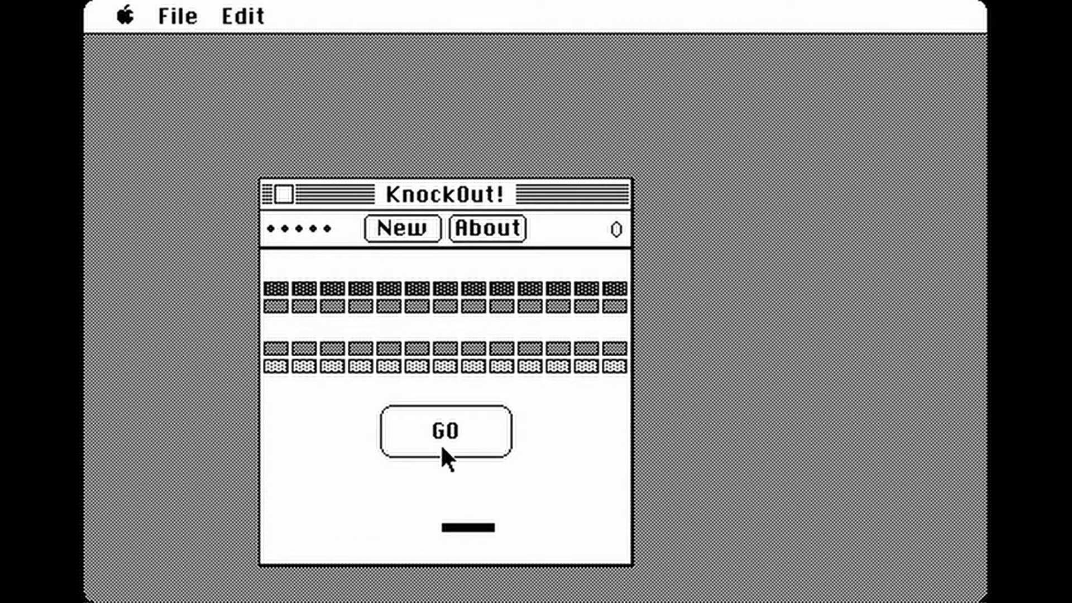
{"action": "left_click", "coordinate": [447, 431]}
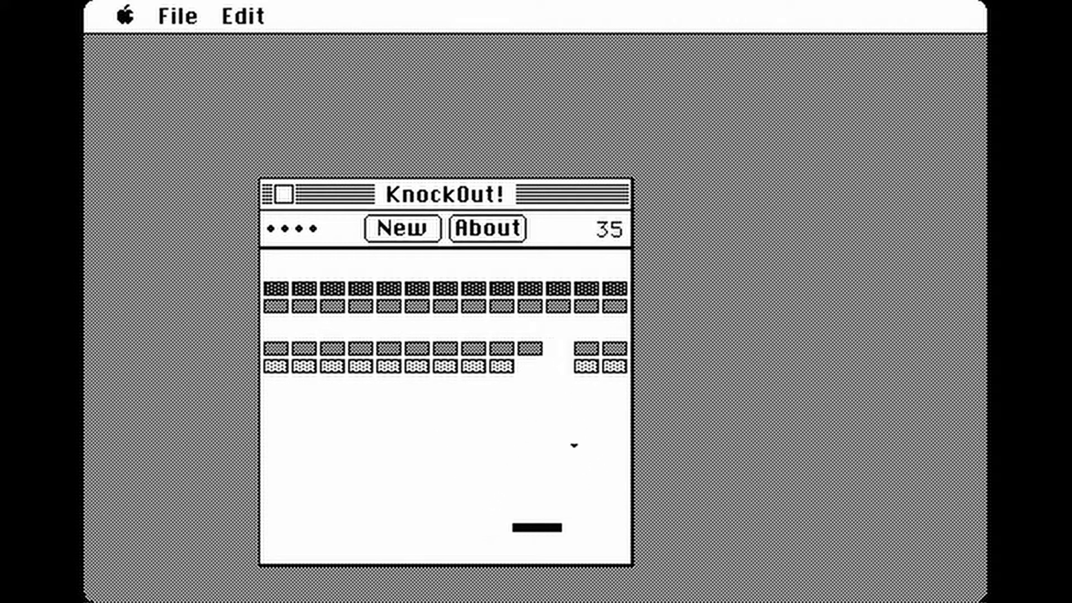
{"action": "key", "text": "super+q"}
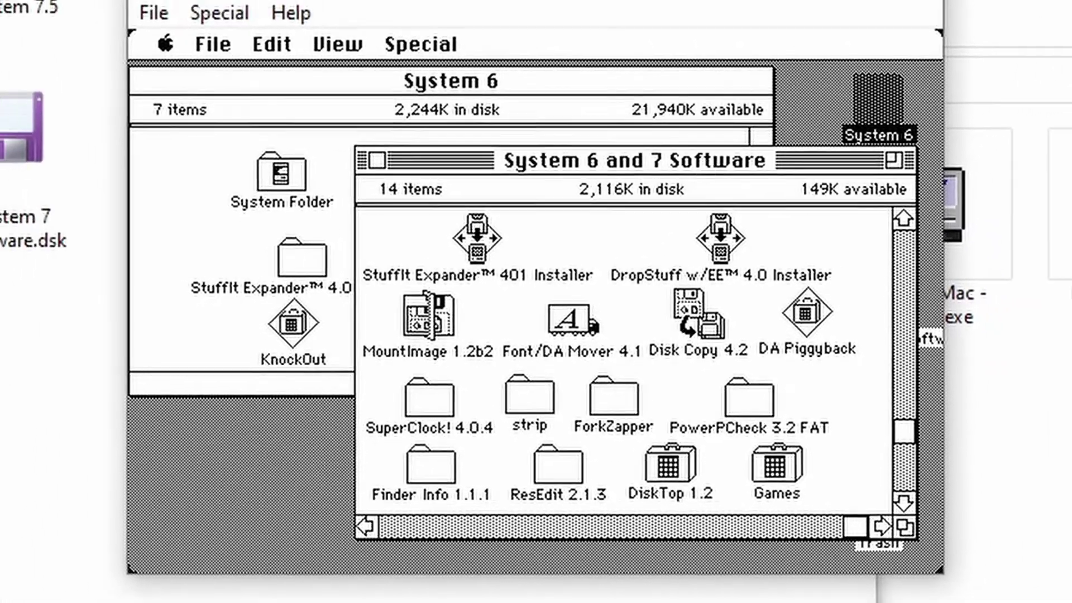
Step: Move the System 6 and 7 Software window aside and eject that disk using the Trash
{"action": "mouse_move", "coordinate": [719, 145]}
{"action": "left_mouse_down"}
{"action": "mouse_move", "coordinate": [594, 145]}
{"action": "mouse_move", "coordinate": [583, 167]}
{"action": "left_mouse_up"}
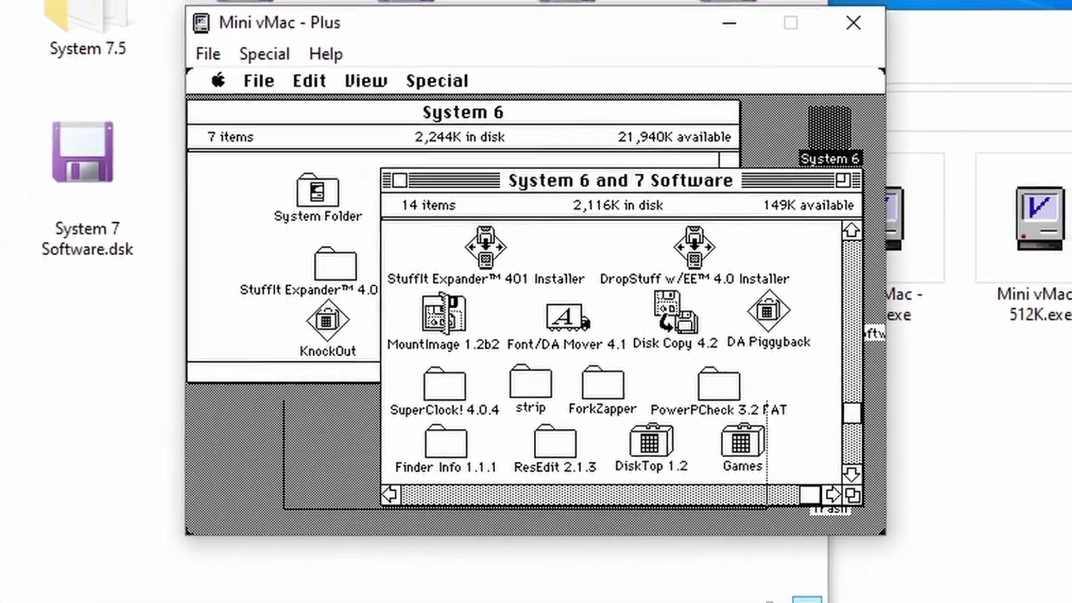
{"action": "left_click_drag", "start_coordinate": [837, 279], "coordinate": [873, 446]}
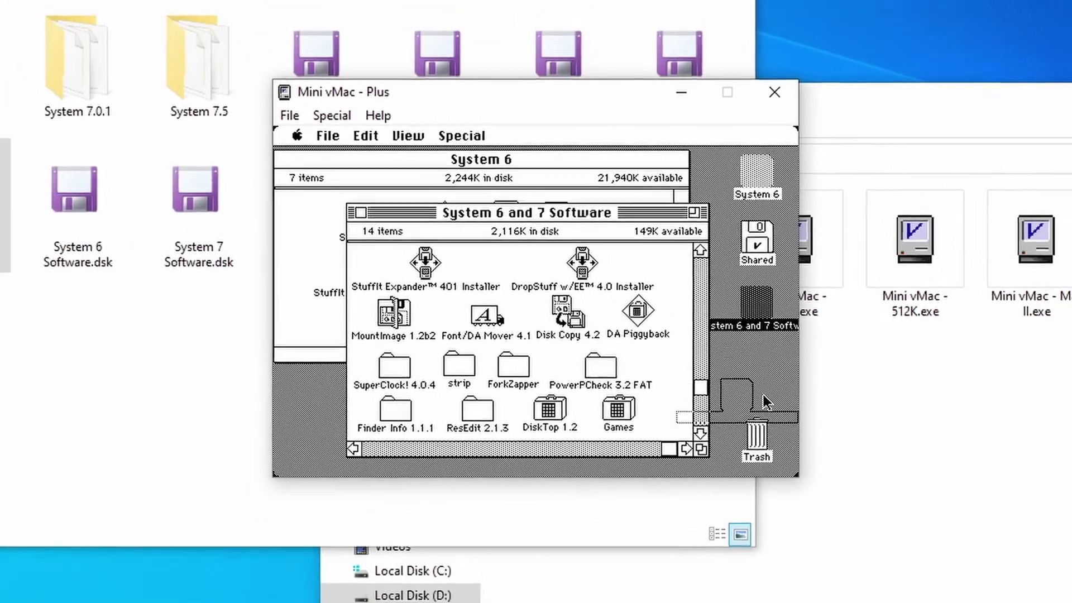
{"action": "left_click_drag", "start_coordinate": [766, 401], "coordinate": [757, 434]}
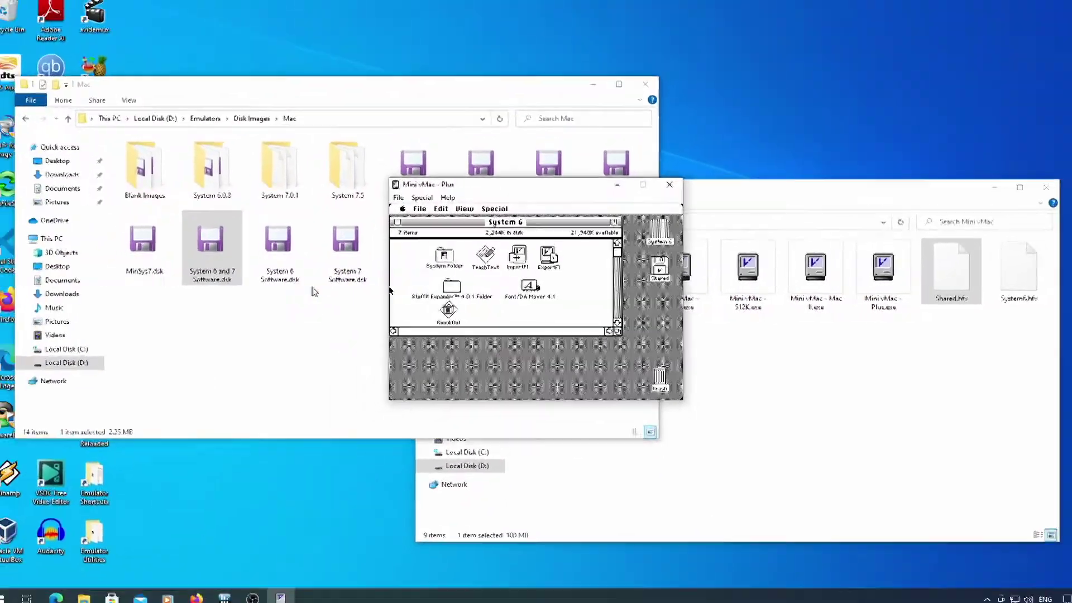
Step: Mount System 6 Software.dsk in Mini vMac, open the disk and move its window below the System Folder icon
{"action": "left_click", "coordinate": [292, 249]}
{"action": "left_click_drag", "start_coordinate": [293, 252], "coordinate": [496, 366]}
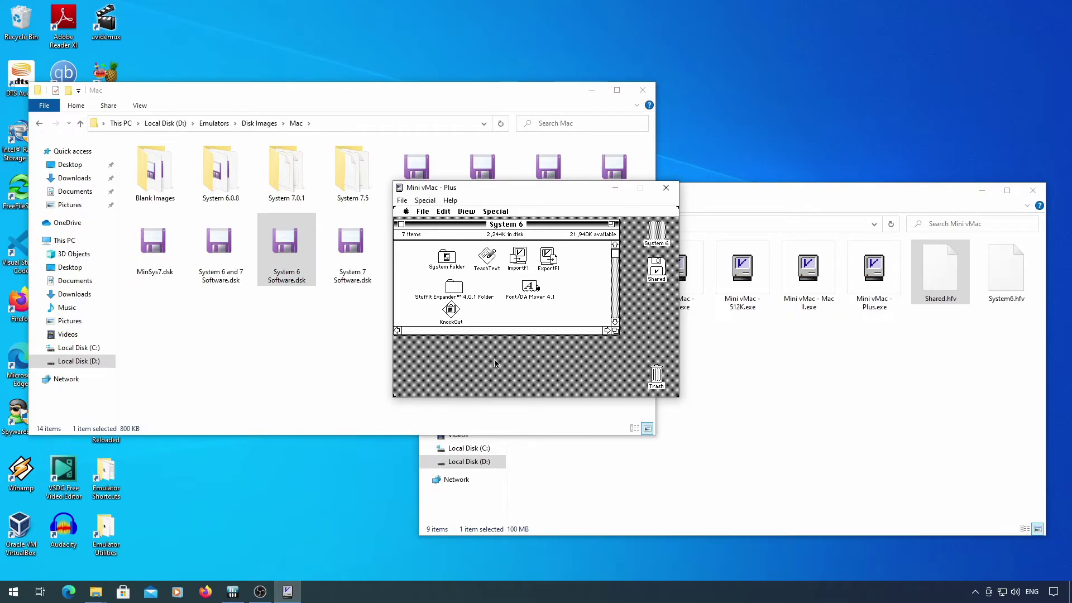
{"action": "left_click", "coordinate": [659, 307]}
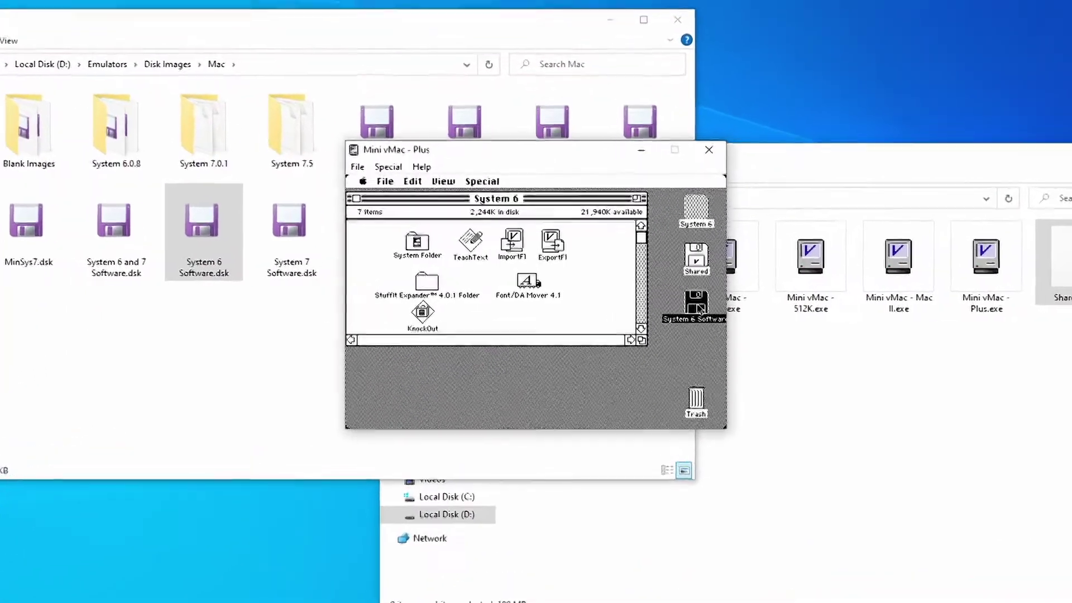
{"action": "double_click", "coordinate": [696, 306]}
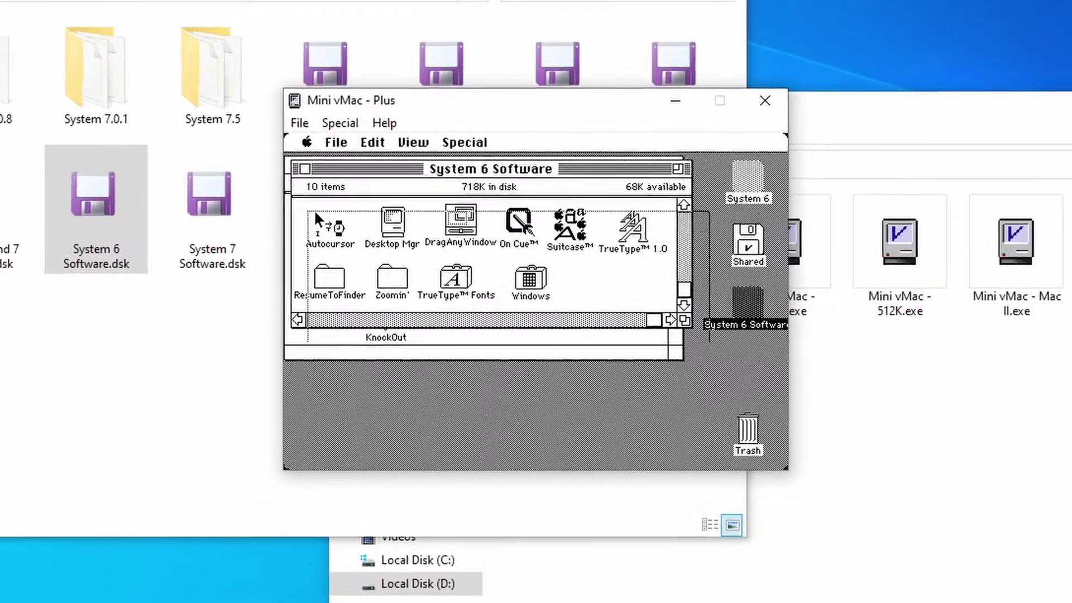
{"action": "left_click_drag", "start_coordinate": [491, 168], "coordinate": [515, 297]}
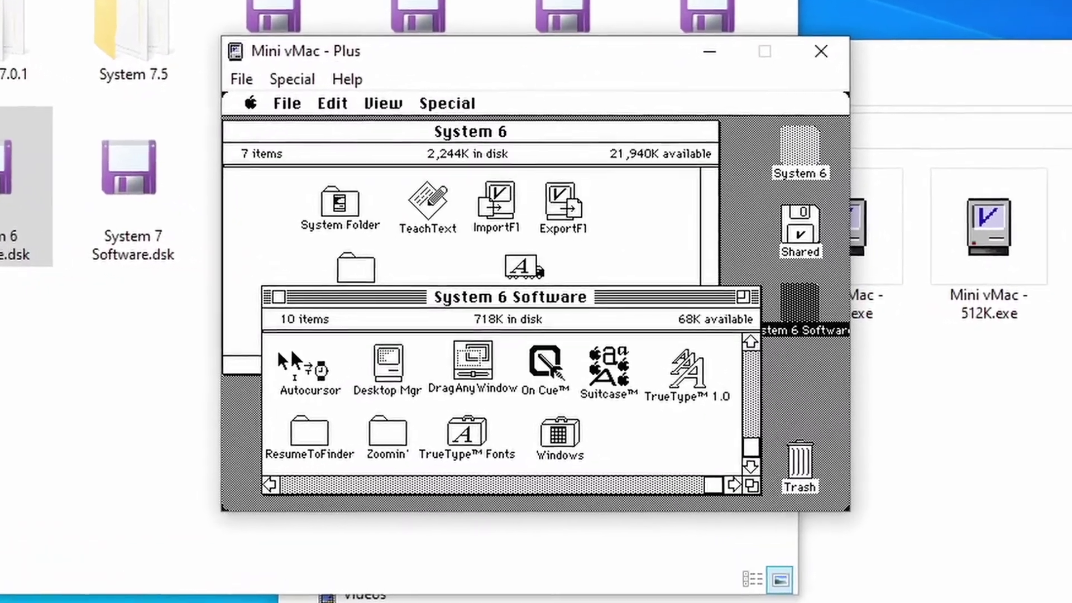
Step: Copy Autocursor, Desktop Mgr, DragAnyWindow, On Cue, Suitcase and TrueType 1.0 into the System Folder on the System 6 disk
{"action": "left_click_drag", "start_coordinate": [274, 353], "coordinate": [781, 445]}
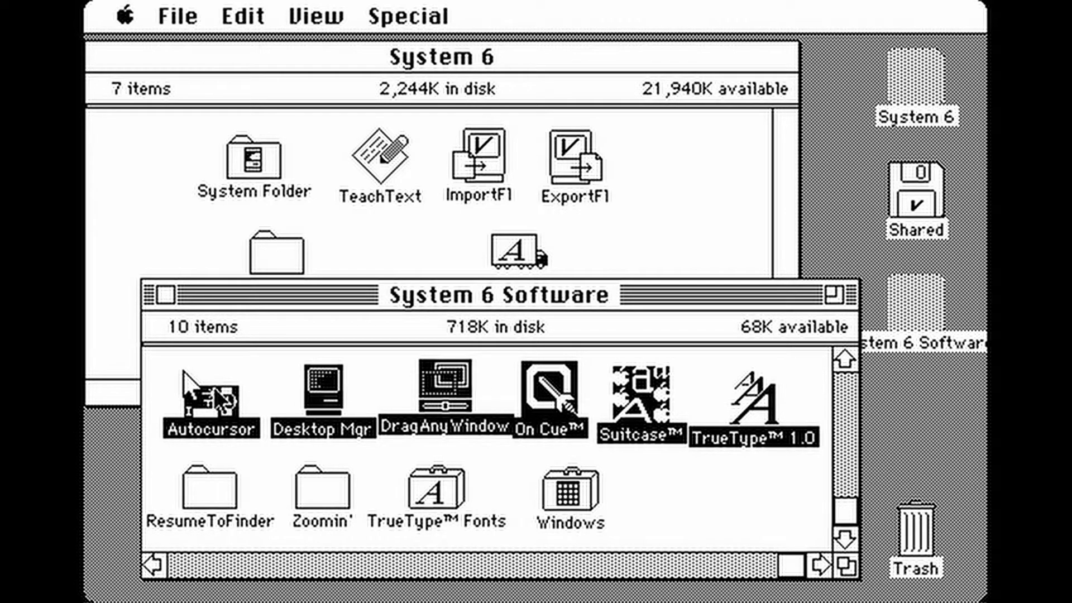
{"action": "double_click", "coordinate": [245, 147]}
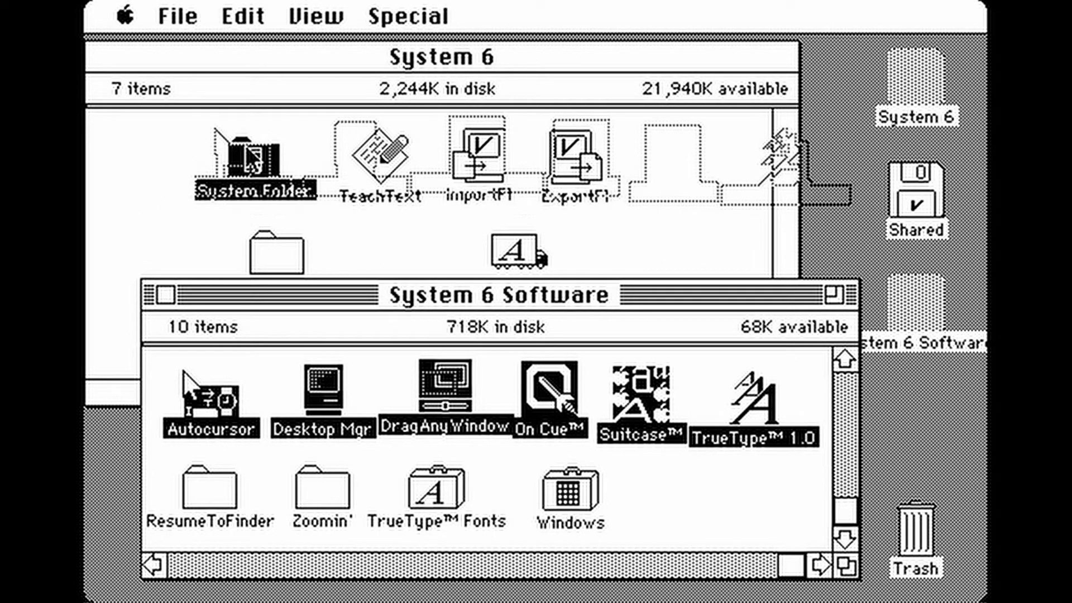
{"action": "left_click_drag", "start_coordinate": [246, 146], "coordinate": [246, 146]}
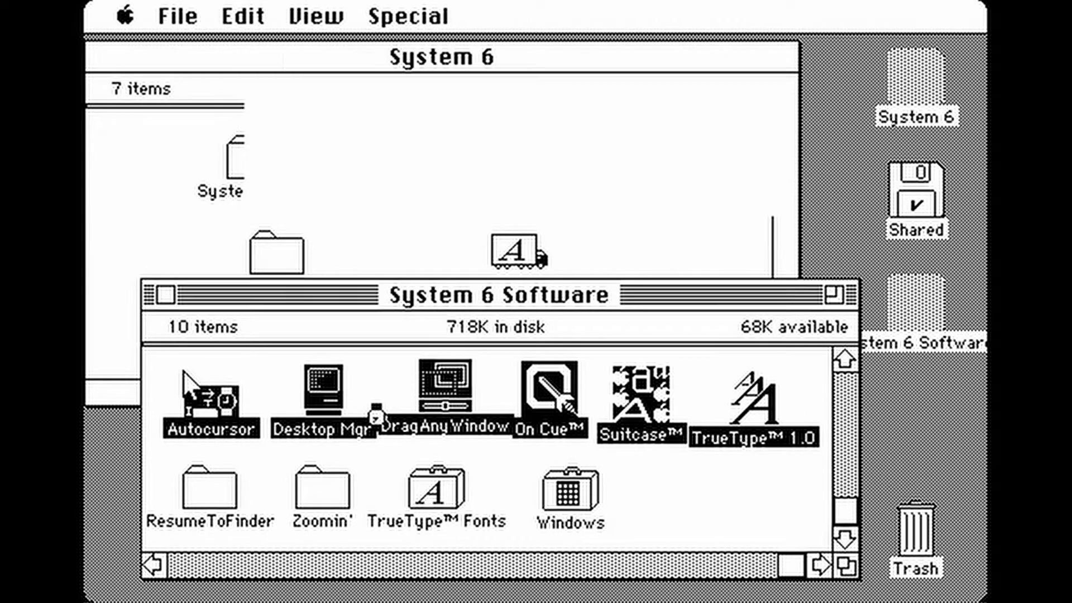
Step: Copy the ResumeToFinder control panel from its folder into the System Folder and close the ResumeToFinder window
{"action": "left_click", "coordinate": [209, 481]}
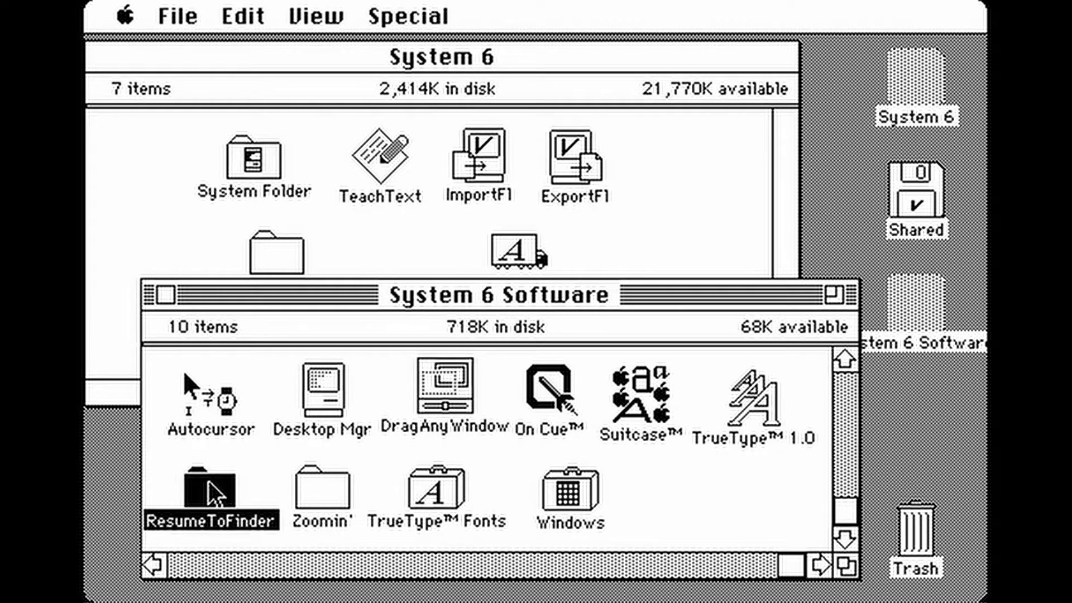
{"action": "double_click", "coordinate": [209, 481]}
{"action": "left_click_drag", "start_coordinate": [319, 62], "coordinate": [487, 334]}
{"action": "left_click", "coordinate": [315, 424]}
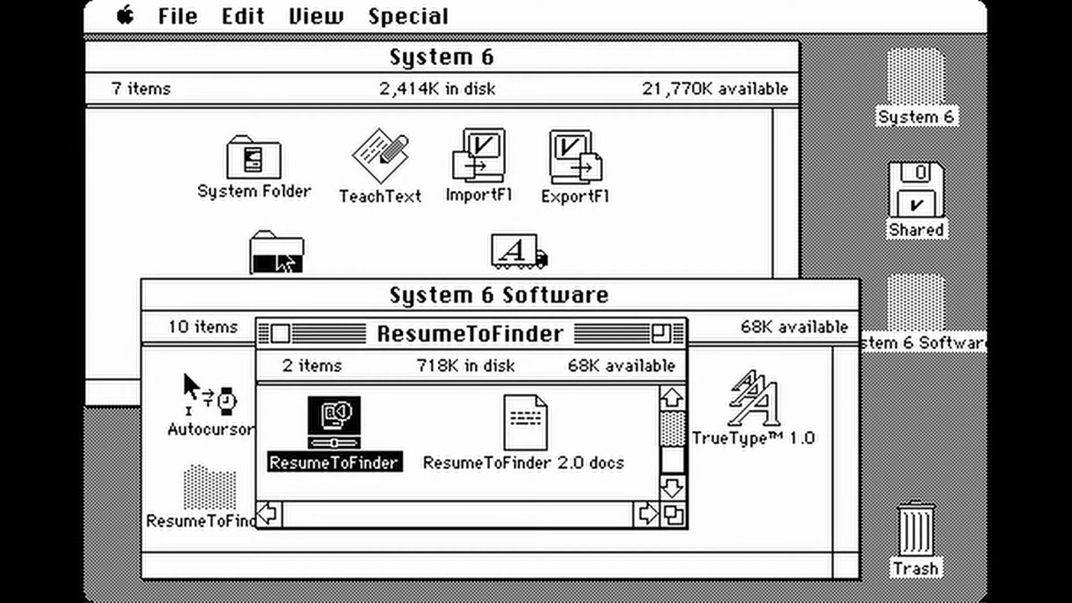
{"action": "left_click_drag", "start_coordinate": [285, 261], "coordinate": [252, 179]}
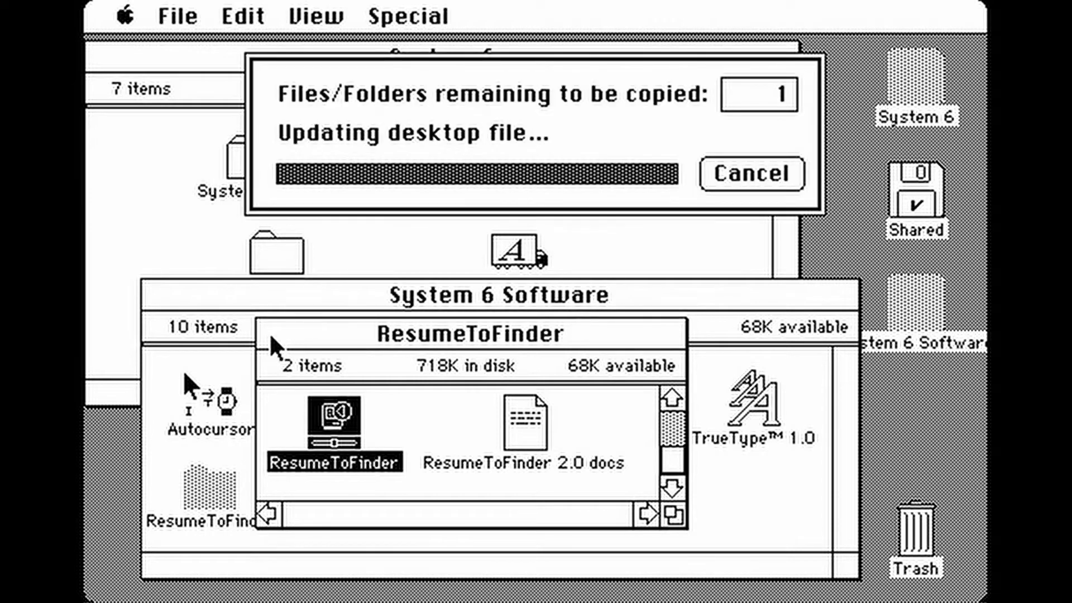
{"action": "left_click", "coordinate": [278, 333]}
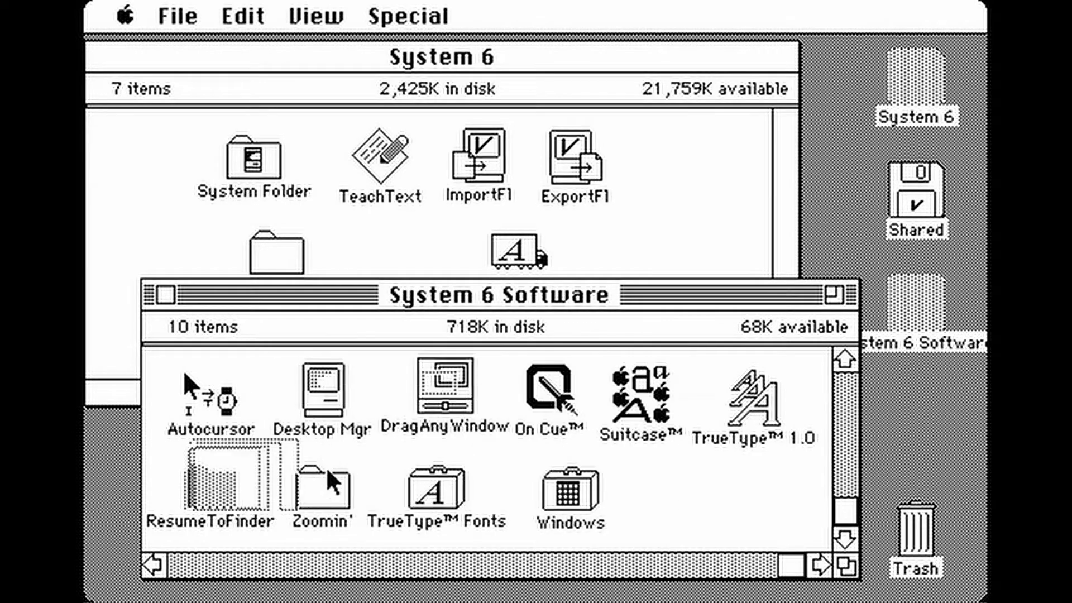
Step: Copy Zoomin' from its folder into the System Folder, close its window and eject the System 6 Software disk
{"action": "double_click", "coordinate": [328, 485]}
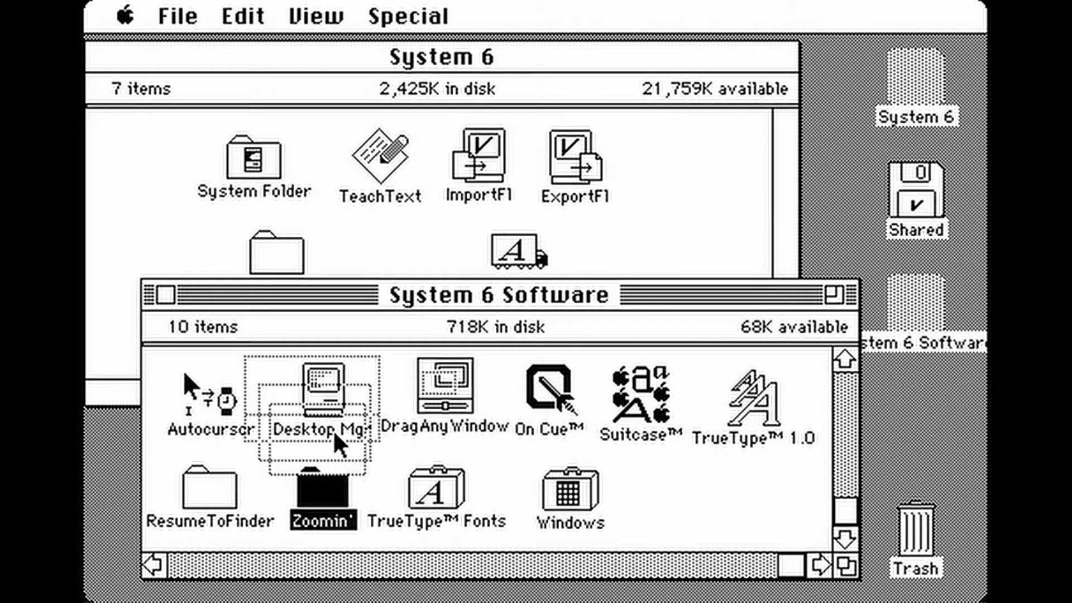
{"action": "left_click_drag", "start_coordinate": [240, 57], "coordinate": [502, 342]}
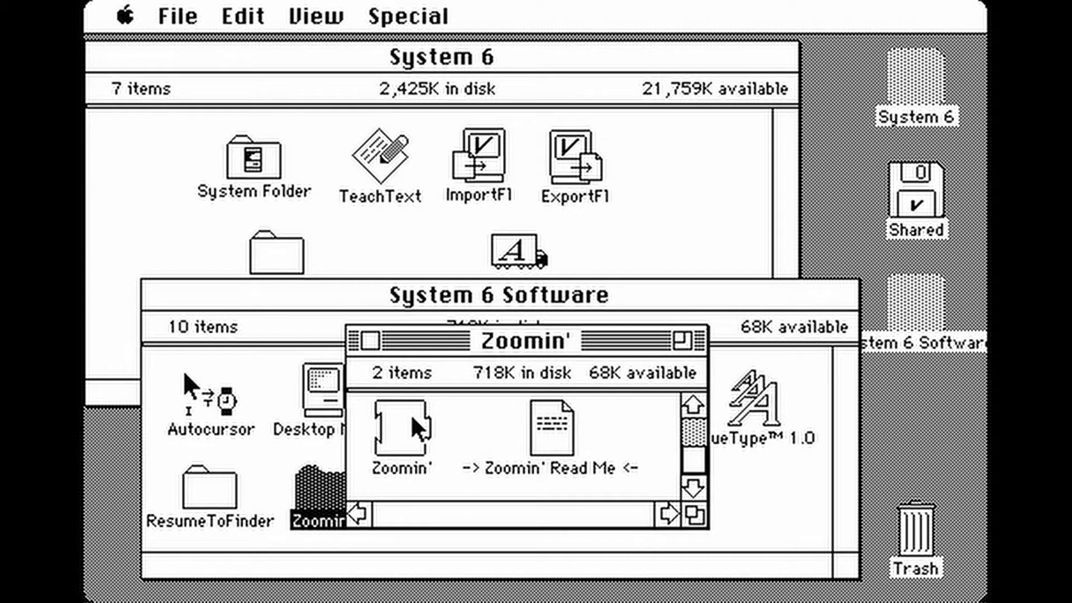
{"action": "left_click_drag", "start_coordinate": [410, 413], "coordinate": [306, 260]}
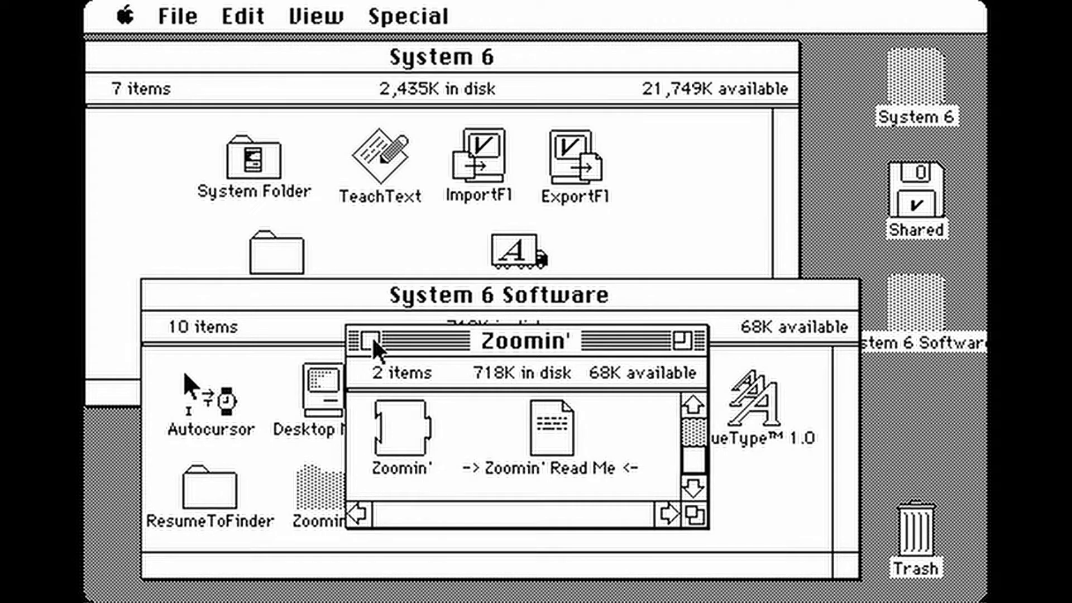
{"action": "left_click", "coordinate": [369, 338]}
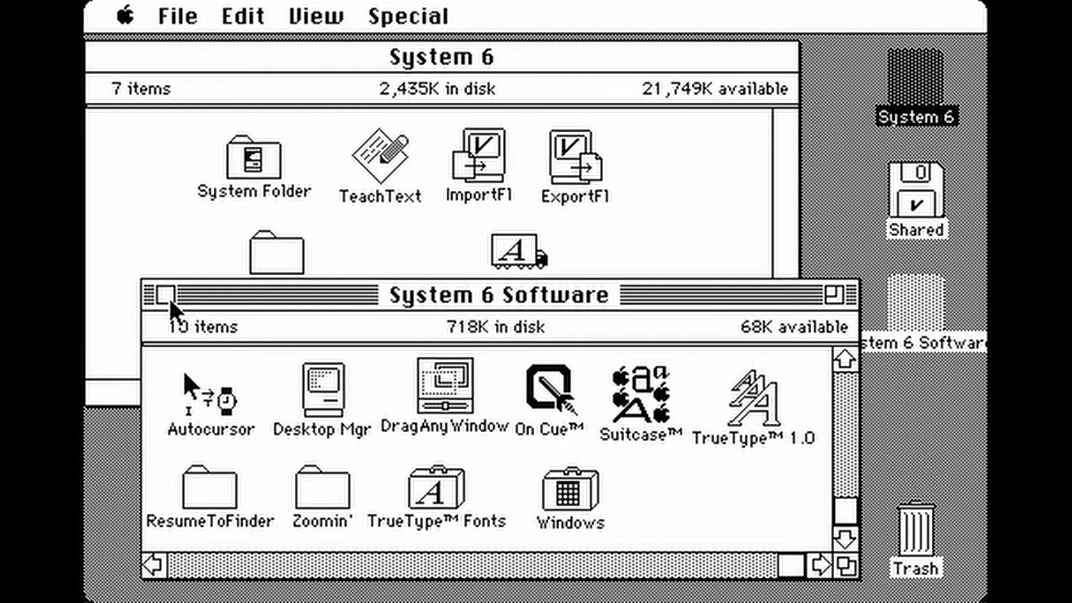
{"action": "left_click_drag", "start_coordinate": [906, 307], "coordinate": [909, 511]}
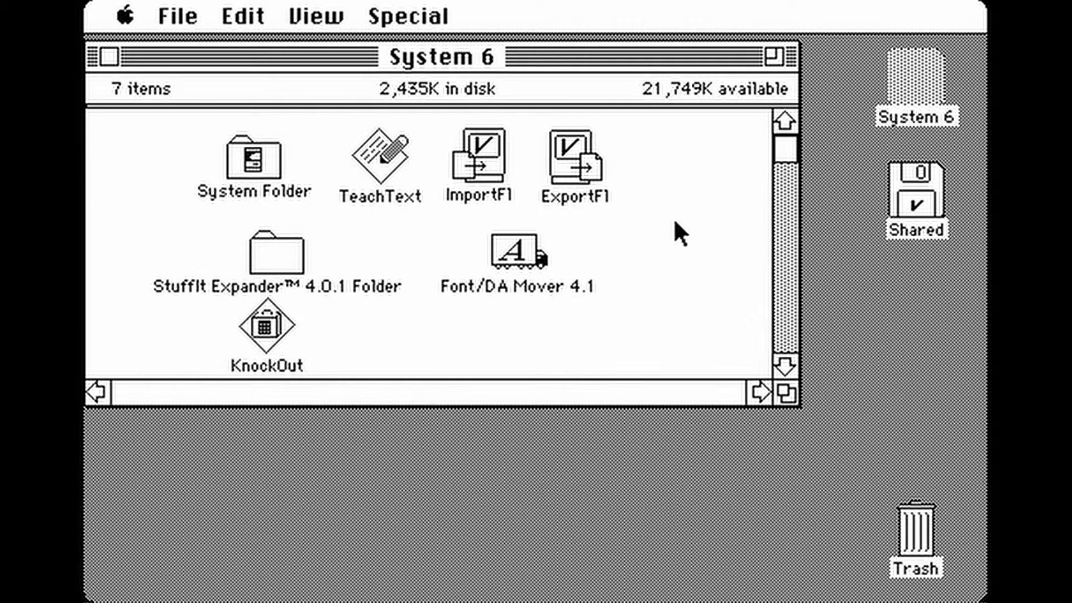
Step: Set the System 6 disk to start up with MultiFinder, automatically opening MultiFinder Only
{"action": "left_click", "coordinate": [404, 25]}
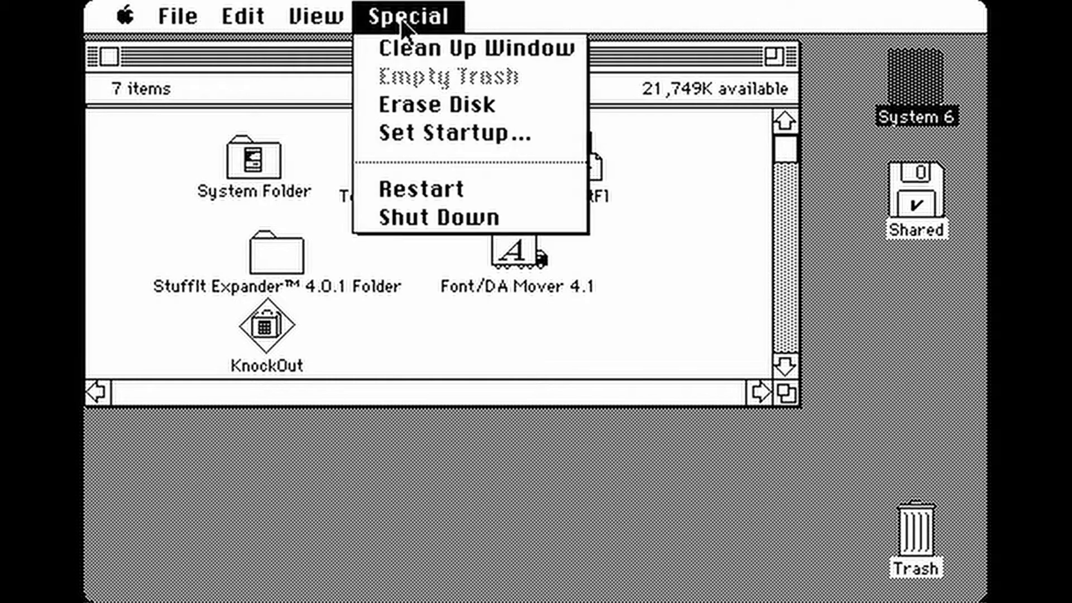
{"action": "left_click", "coordinate": [428, 130]}
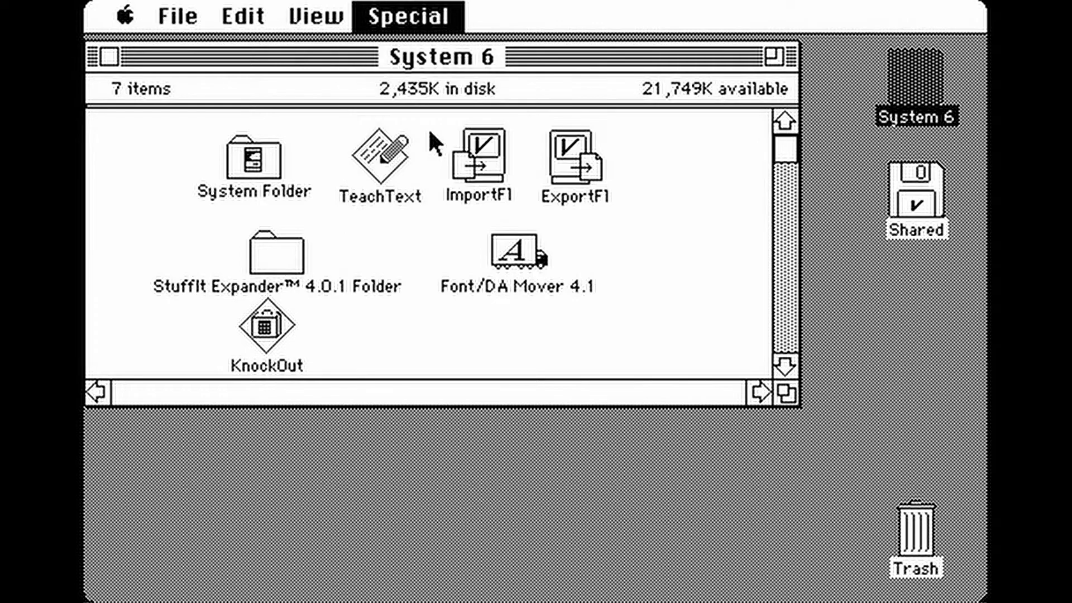
{"action": "left_click", "coordinate": [632, 184]}
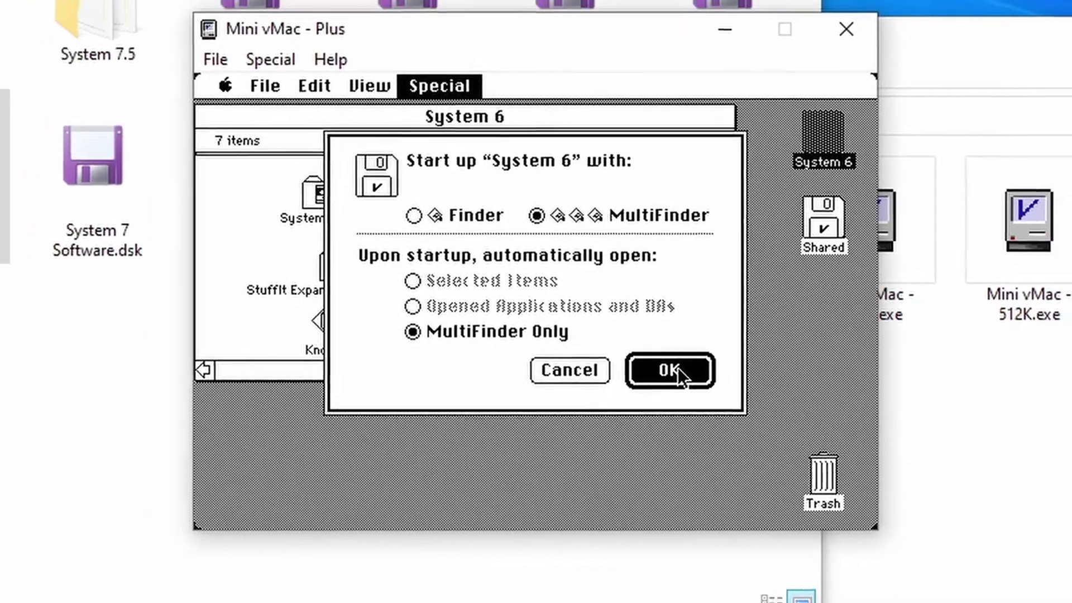
{"action": "left_click", "coordinate": [657, 357]}
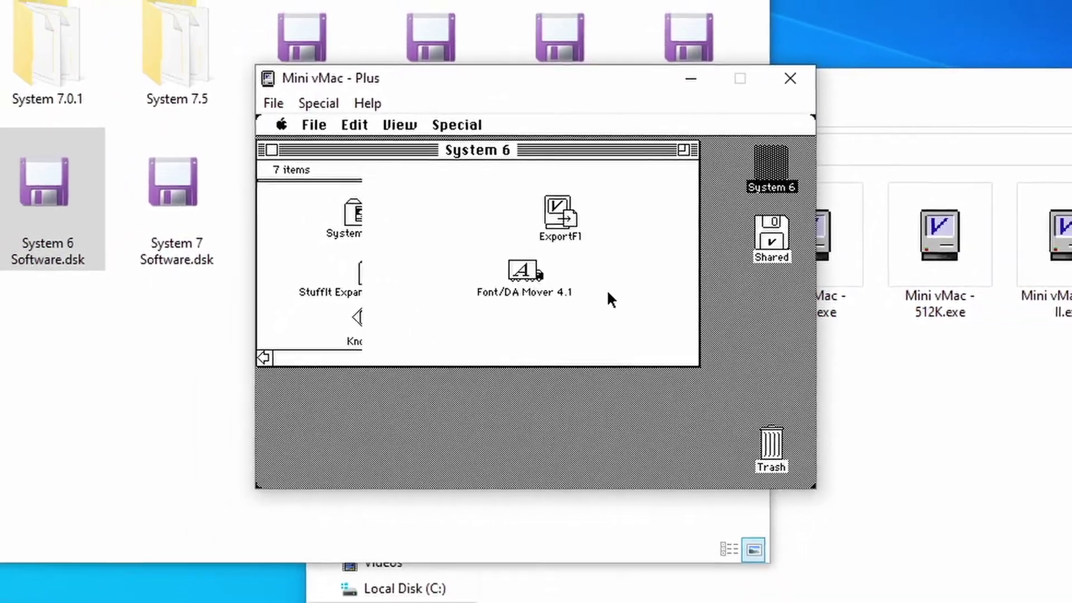
Step: Shut down the emulated Macintosh, close Mini vMac and return to the Mini vMac folder
{"action": "left_click_drag", "start_coordinate": [452, 115], "coordinate": [520, 272]}
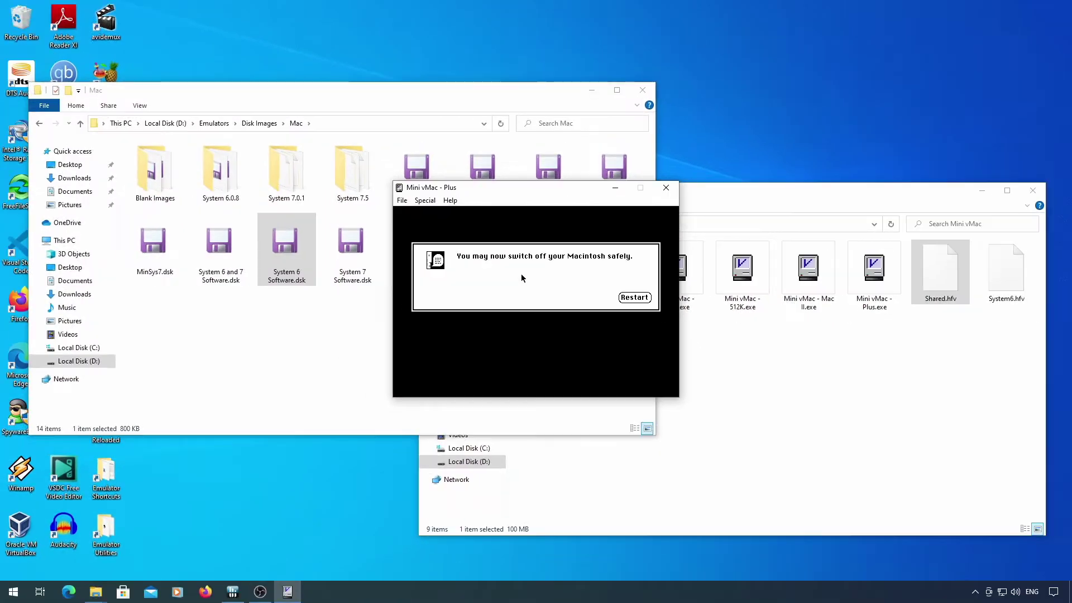
{"action": "left_click", "coordinate": [664, 195]}
{"action": "left_click", "coordinate": [723, 367]}
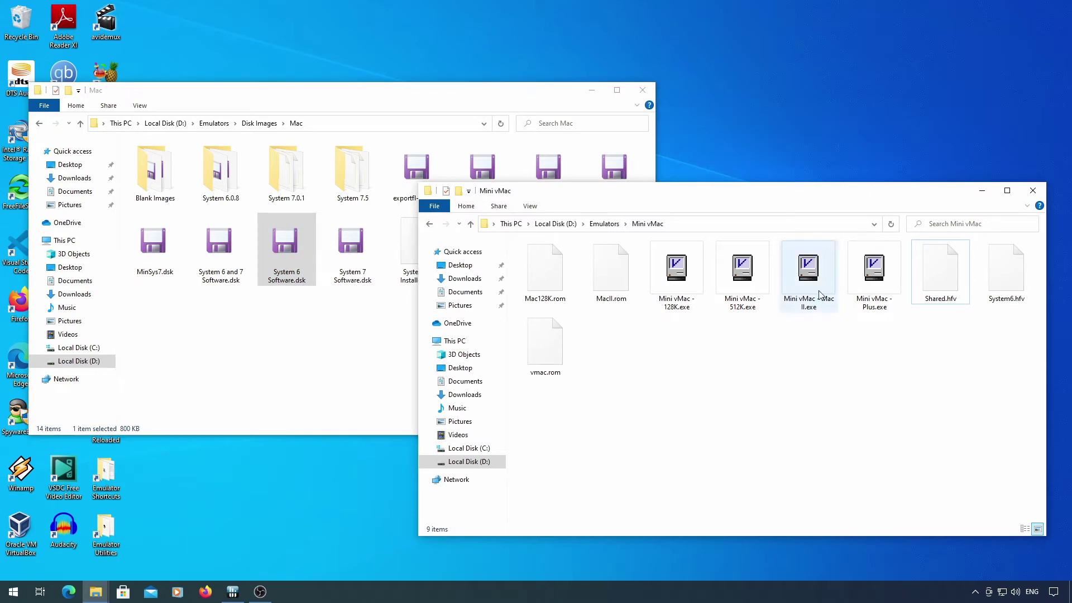
Step: Create a shortcut to Mini vMac - Plus.exe and append System6.hfv Shared.hfv to its target
{"action": "right_click", "coordinate": [861, 275]}
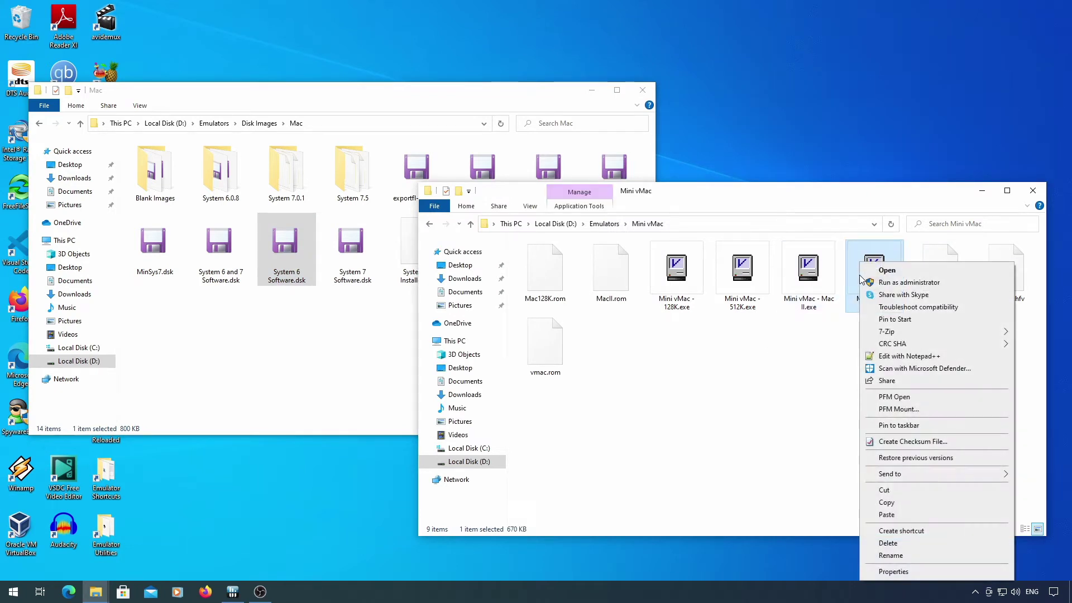
{"action": "left_click", "coordinate": [901, 531]}
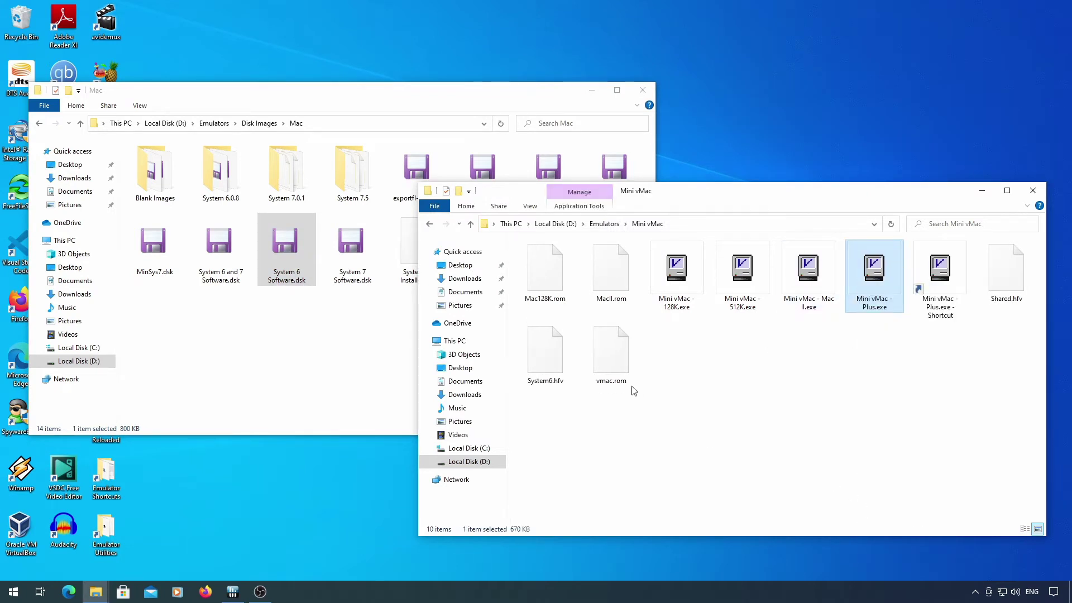
{"action": "right_click", "coordinate": [918, 290]}
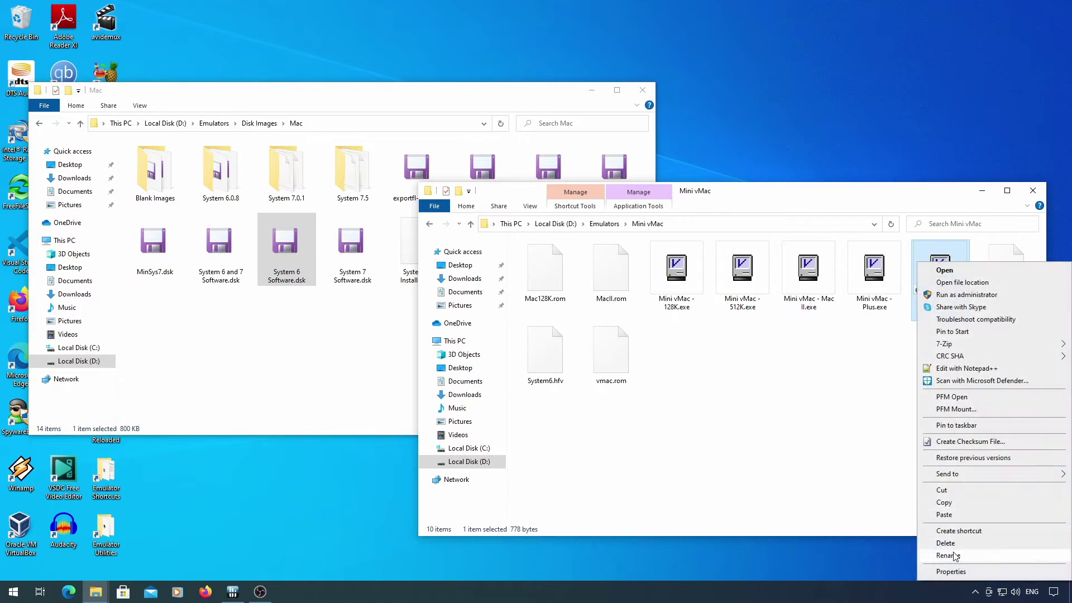
{"action": "left_click", "coordinate": [959, 570]}
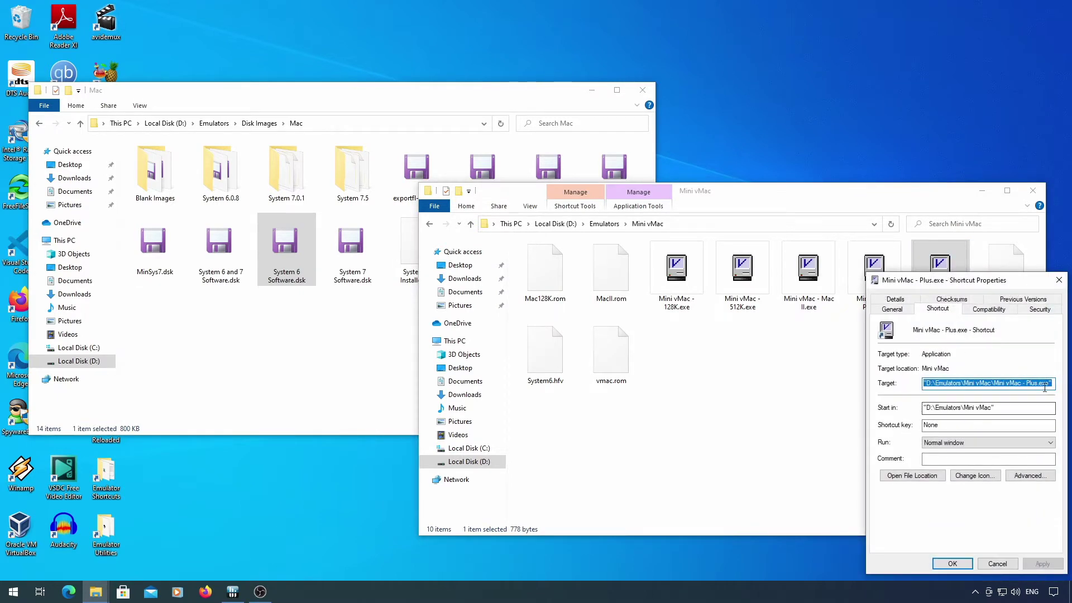
{"action": "left_click", "coordinate": [1051, 385]}
{"action": "left_click_drag", "start_coordinate": [953, 280], "coordinate": [449, 214]}
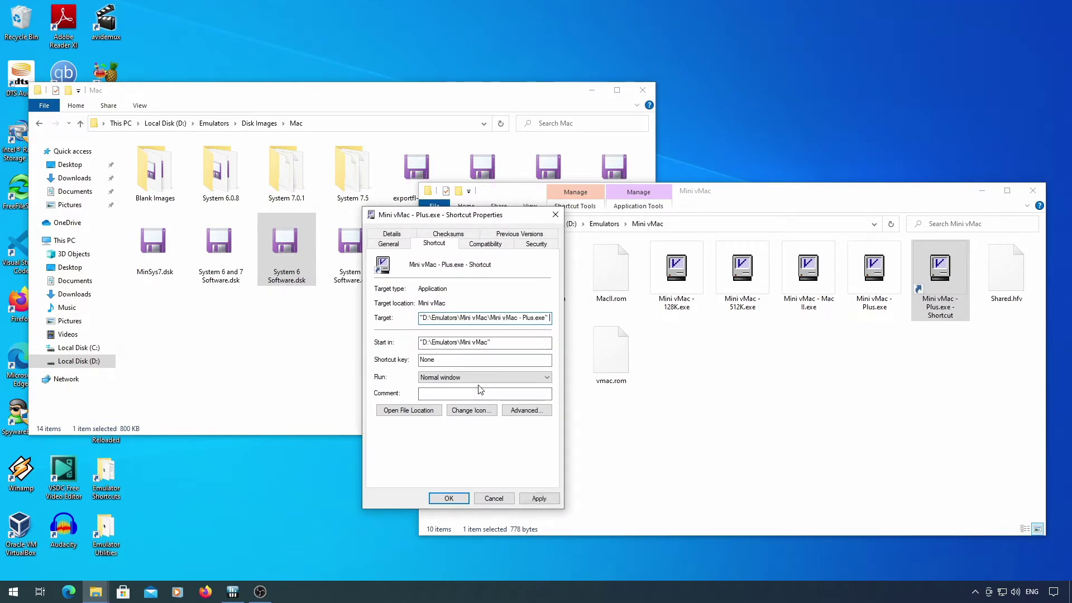
{"action": "type", "text": "System6.hfv Shared.hfv"}
Step: Launch Mini vMac from the shortcut named System 6
{"action": "double_click", "coordinate": [995, 279]}
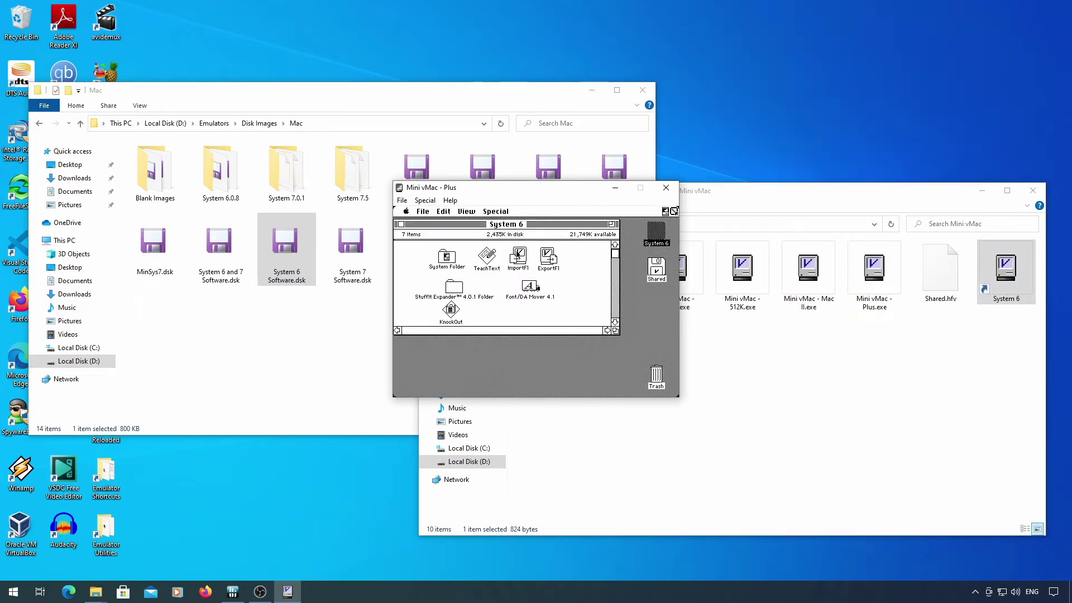
Step: Launch TeachText and close its blank document, then launch StuffIt Expander from the StuffIt Expander 4.0.1 Folder
{"action": "double_click", "coordinate": [486, 257]}
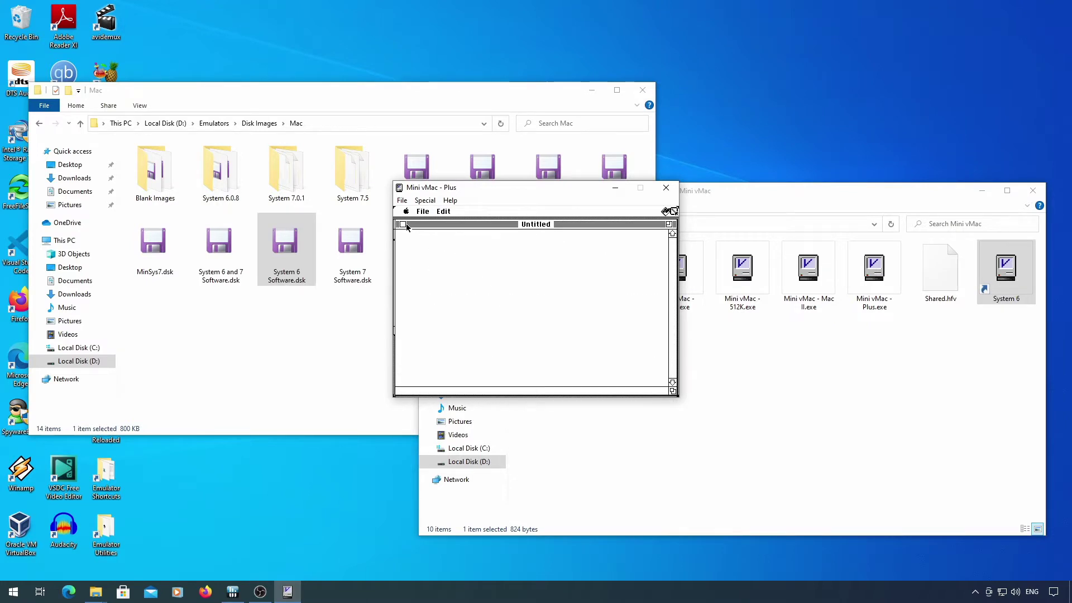
{"action": "left_click", "coordinate": [404, 225]}
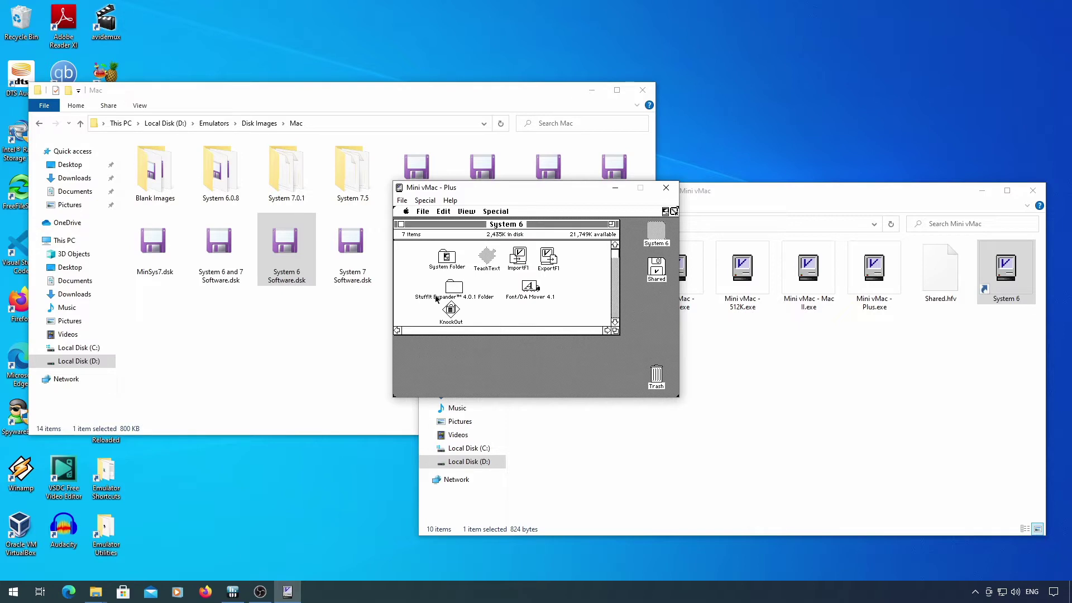
{"action": "double_click", "coordinate": [439, 293]}
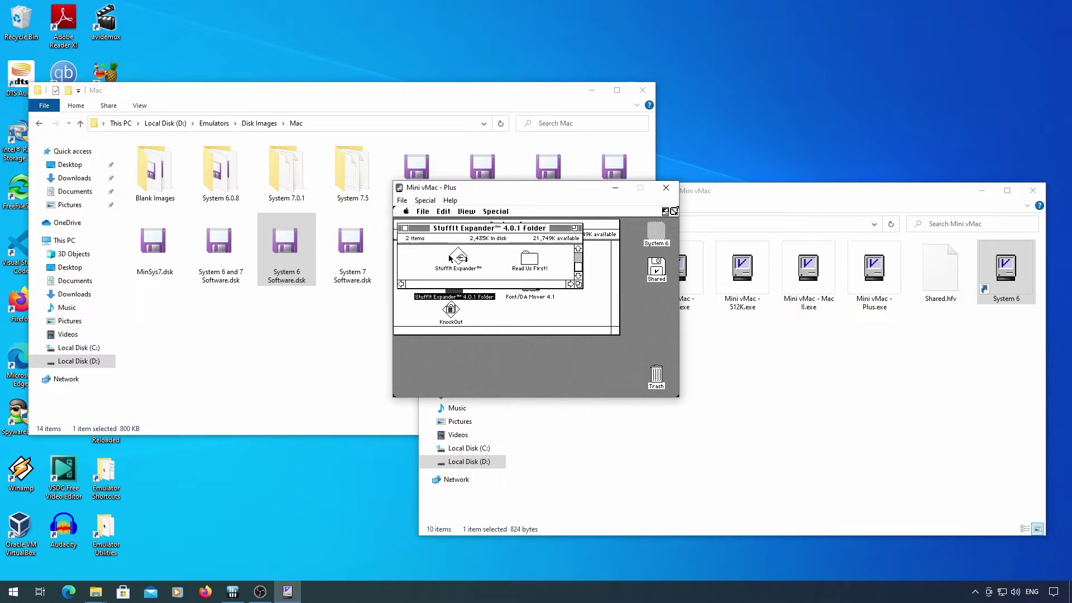
{"action": "double_click", "coordinate": [458, 257]}
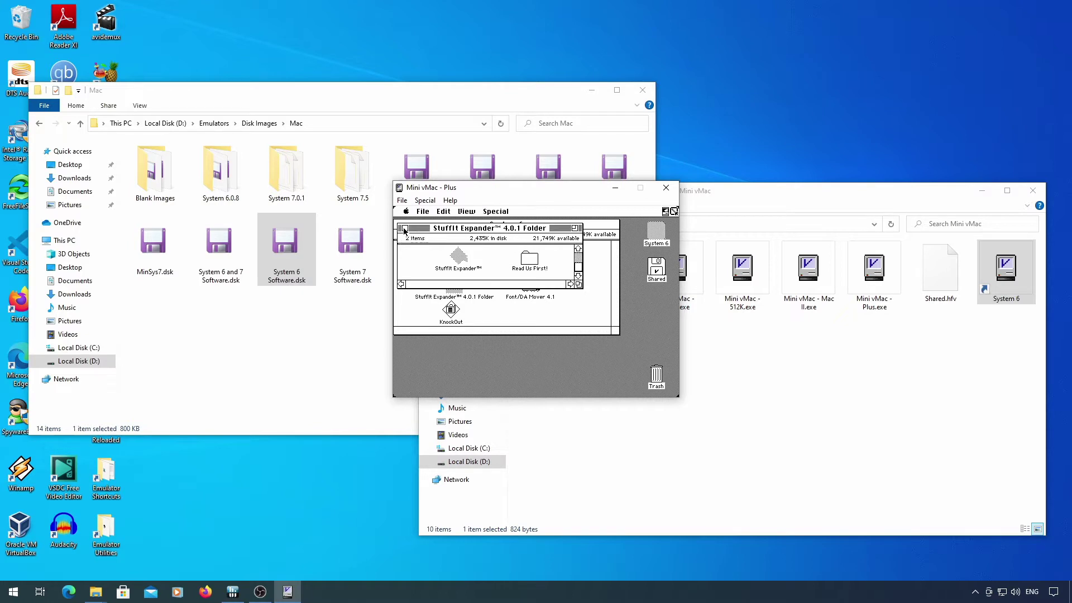
Step: Cycle through the applications running under MultiFinder and return to the Finder
{"action": "left_click", "coordinate": [655, 226]}
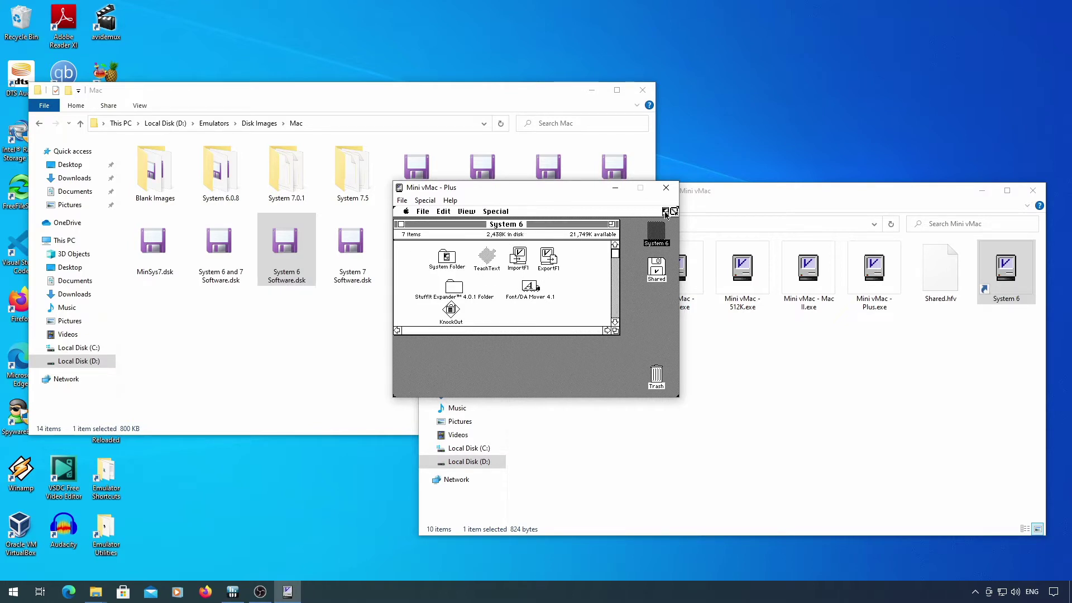
{"action": "left_click", "coordinate": [665, 211]}
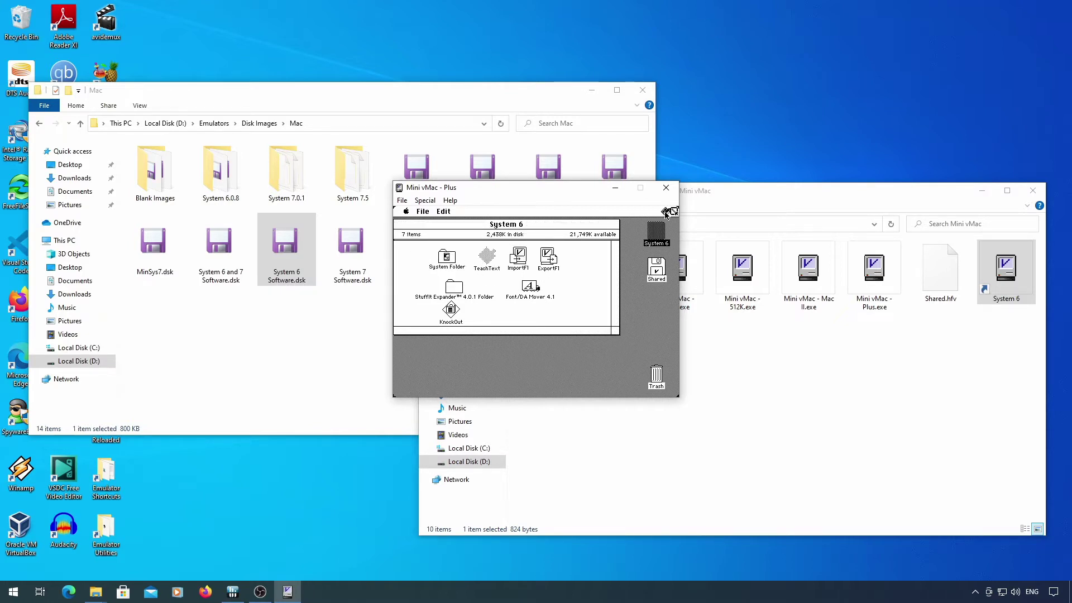
{"action": "left_click", "coordinate": [666, 212]}
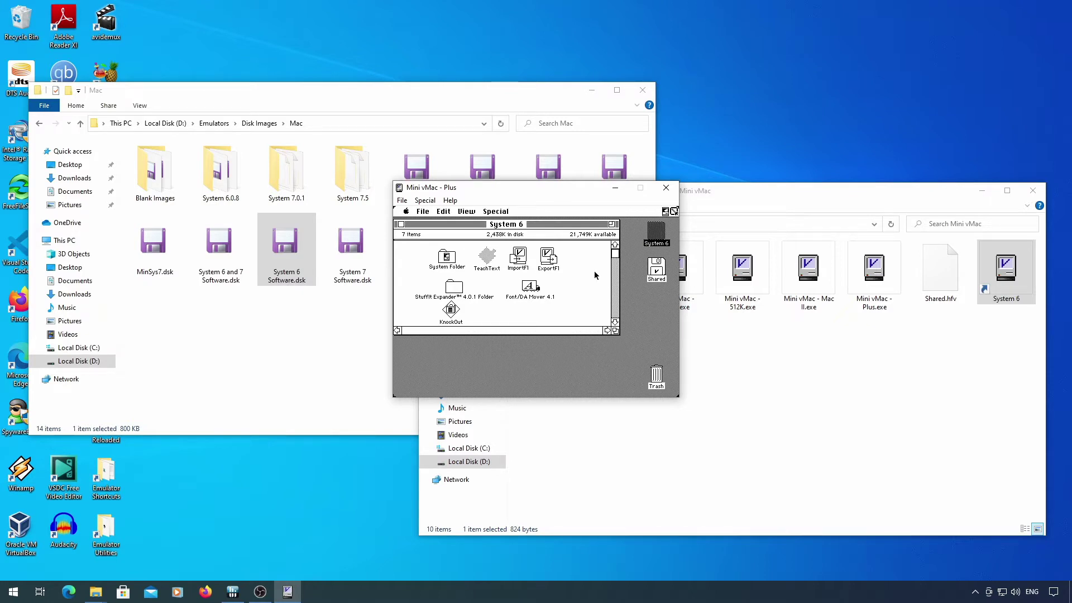
{"action": "mouse_move", "coordinate": [671, 215]}
{"action": "left_mouse_down"}
{"action": "mouse_move", "coordinate": [660, 247]}
{"action": "mouse_move", "coordinate": [674, 216]}
{"action": "mouse_move", "coordinate": [664, 227]}
{"action": "left_mouse_up"}
Step: Mount System 6 Software.dsk, launch Font/DA Mover 4.1 and open the TrueType Fonts file from the System 6 Software disk
{"action": "left_click_drag", "start_coordinate": [284, 246], "coordinate": [504, 351]}
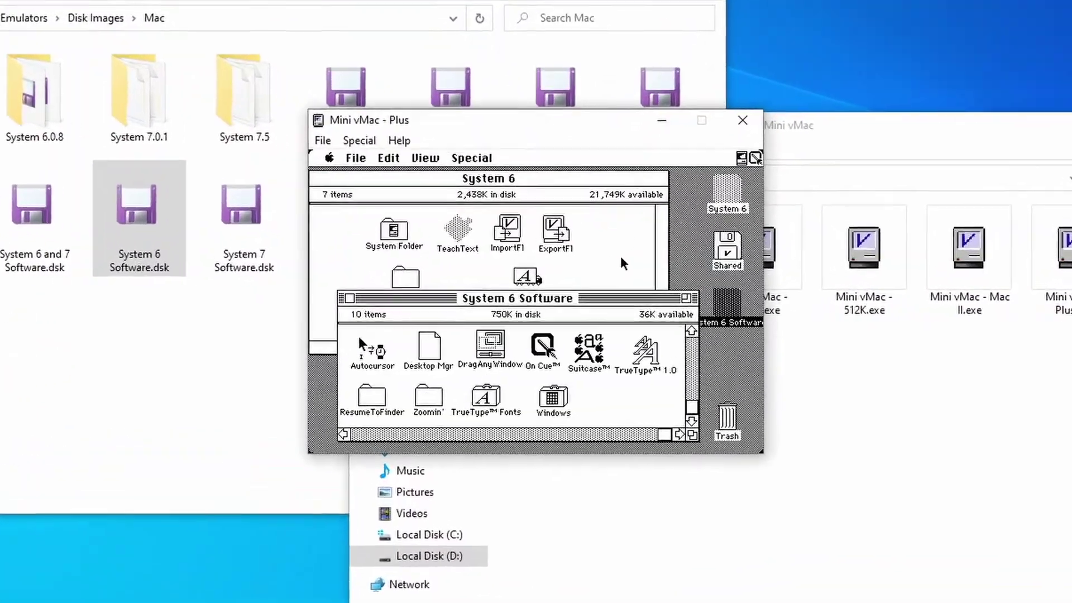
{"action": "left_click", "coordinate": [614, 264]}
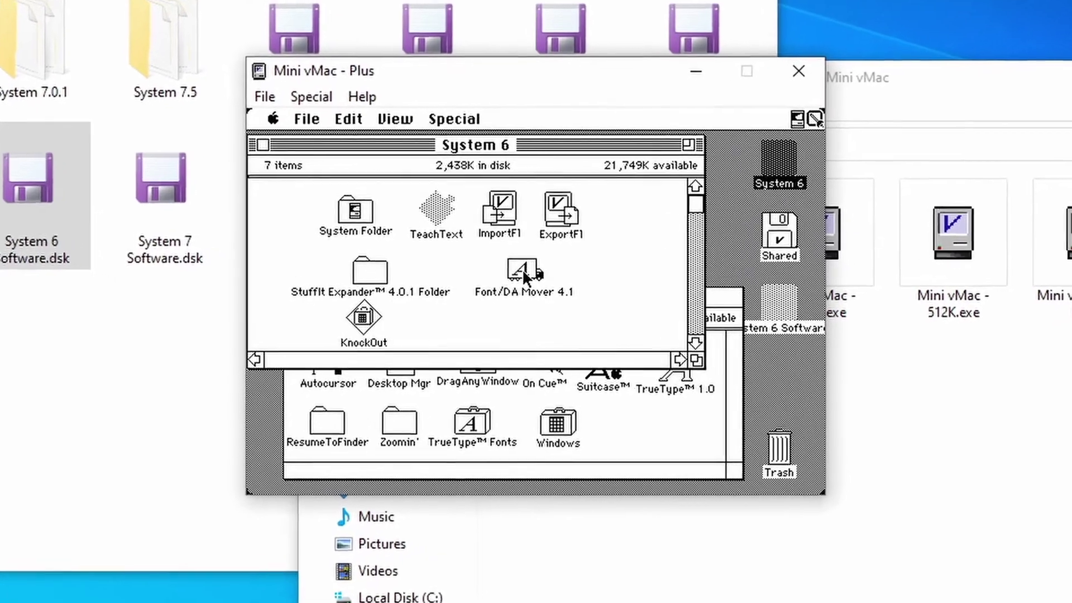
{"action": "double_click", "coordinate": [521, 267]}
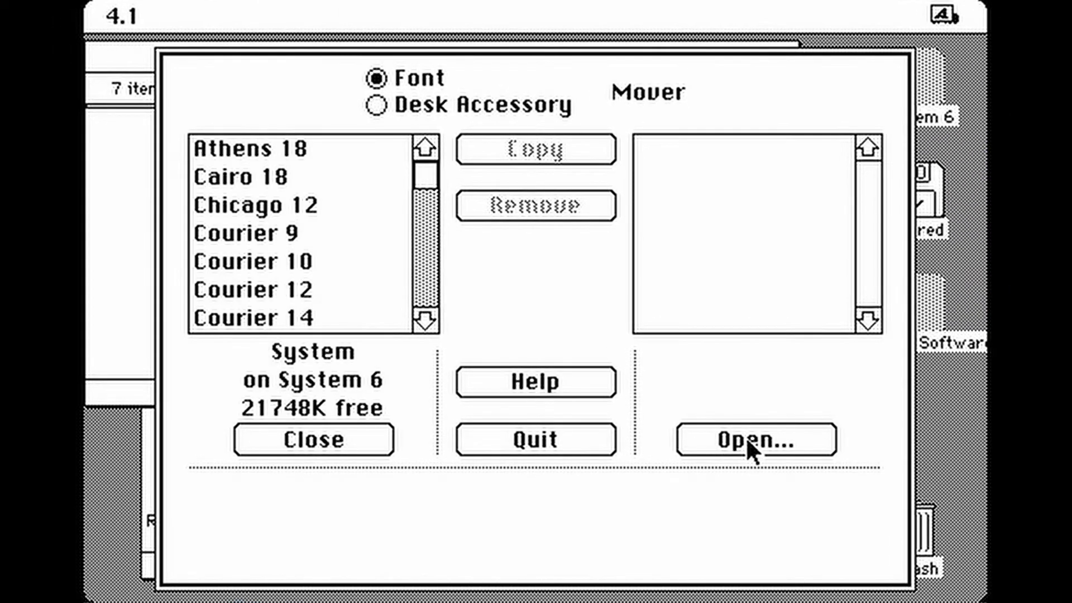
{"action": "left_click", "coordinate": [748, 439]}
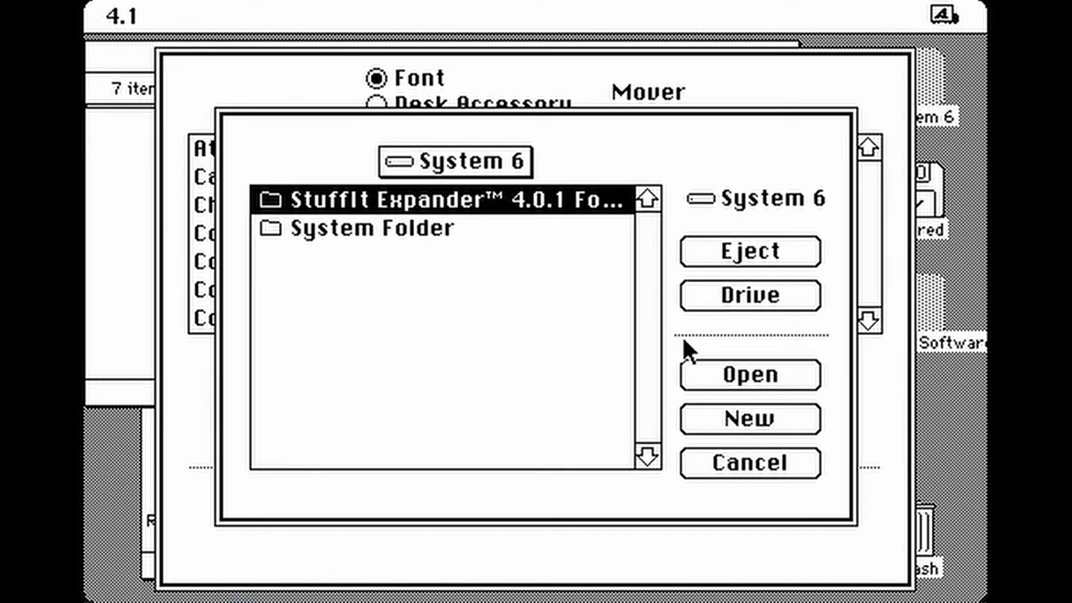
{"action": "left_click", "coordinate": [720, 296]}
{"action": "left_click", "coordinate": [719, 294]}
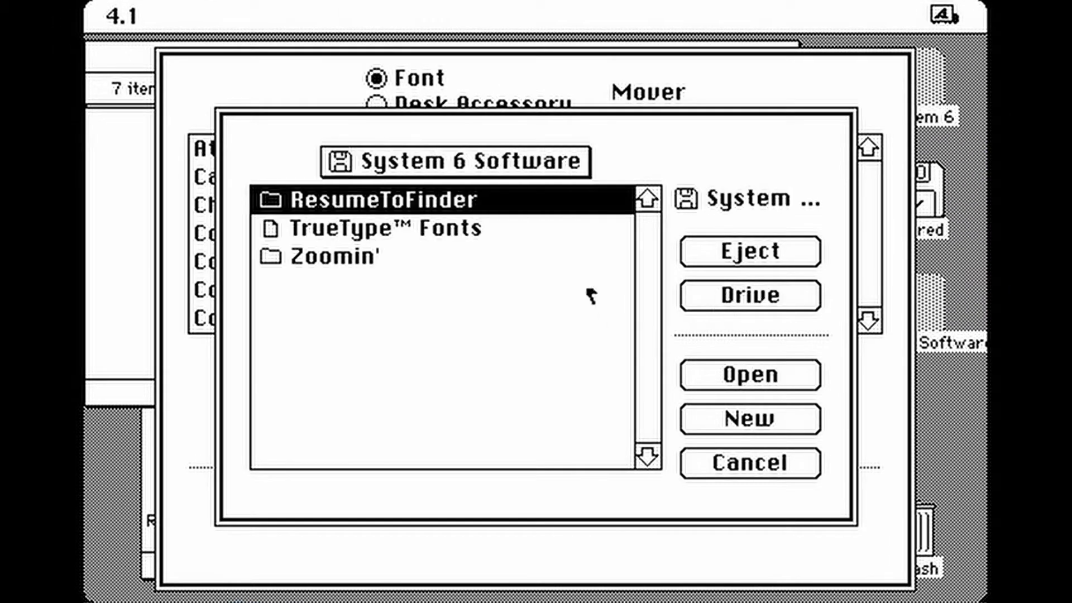
{"action": "left_click", "coordinate": [540, 233]}
{"action": "left_click", "coordinate": [737, 375]}
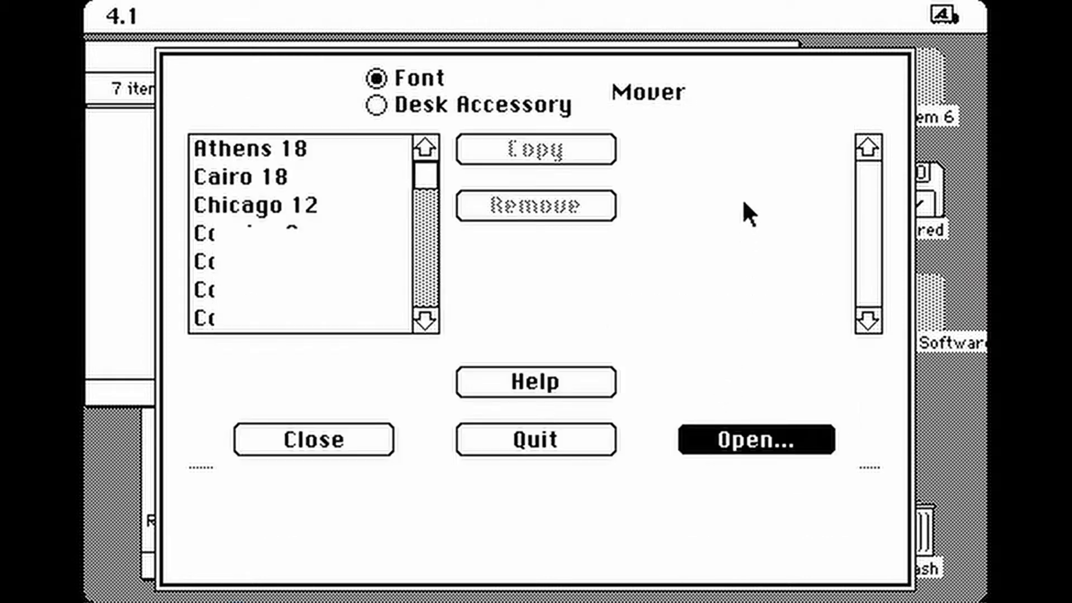
Step: Copy all the fonts from the TrueType Fonts file into the System file on System 6 and quit Font/DA Mover
{"action": "left_click_drag", "start_coordinate": [751, 145], "coordinate": [756, 461]}
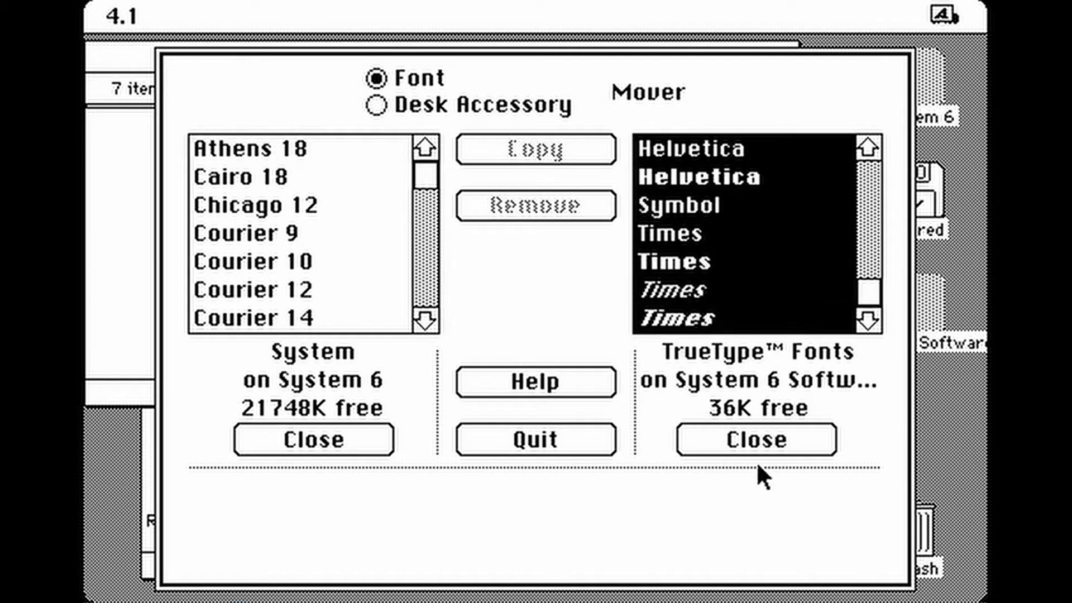
{"action": "left_click", "coordinate": [544, 146]}
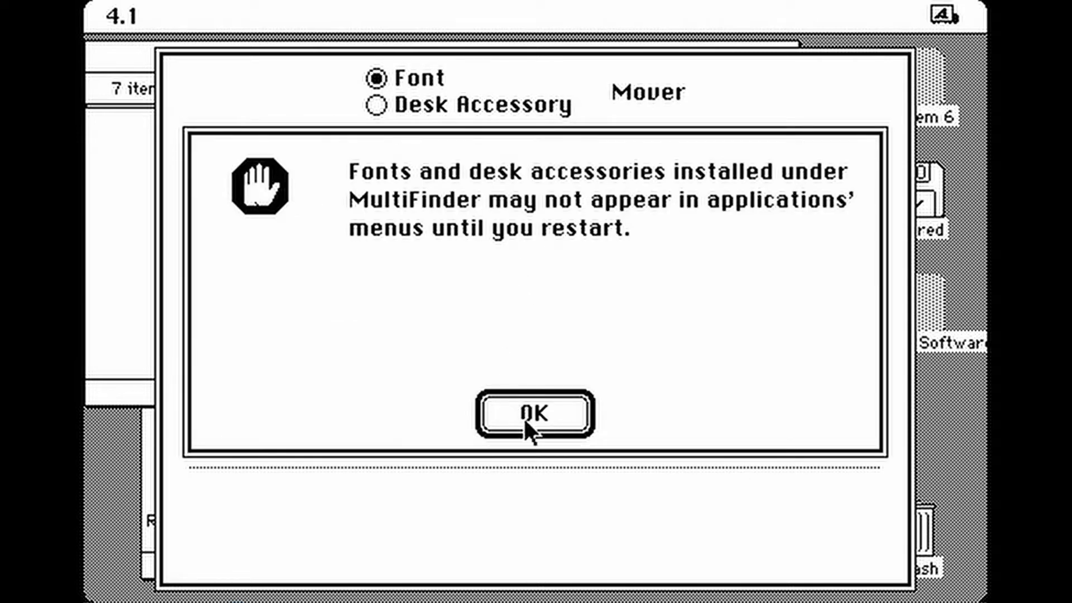
{"action": "left_click", "coordinate": [523, 420]}
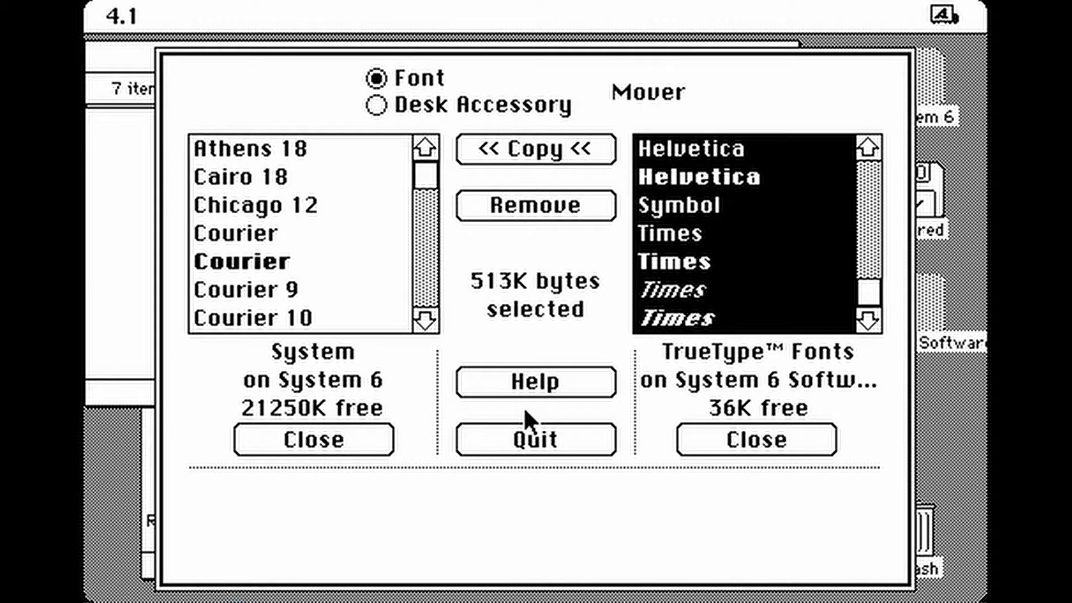
{"action": "left_click", "coordinate": [549, 436]}
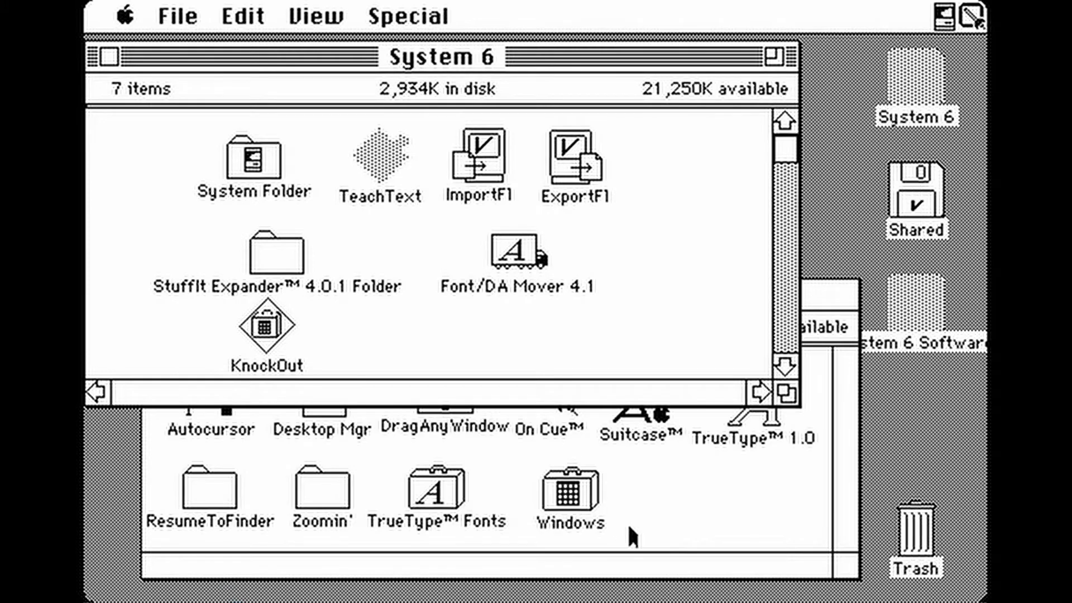
{"action": "left_click", "coordinate": [675, 525]}
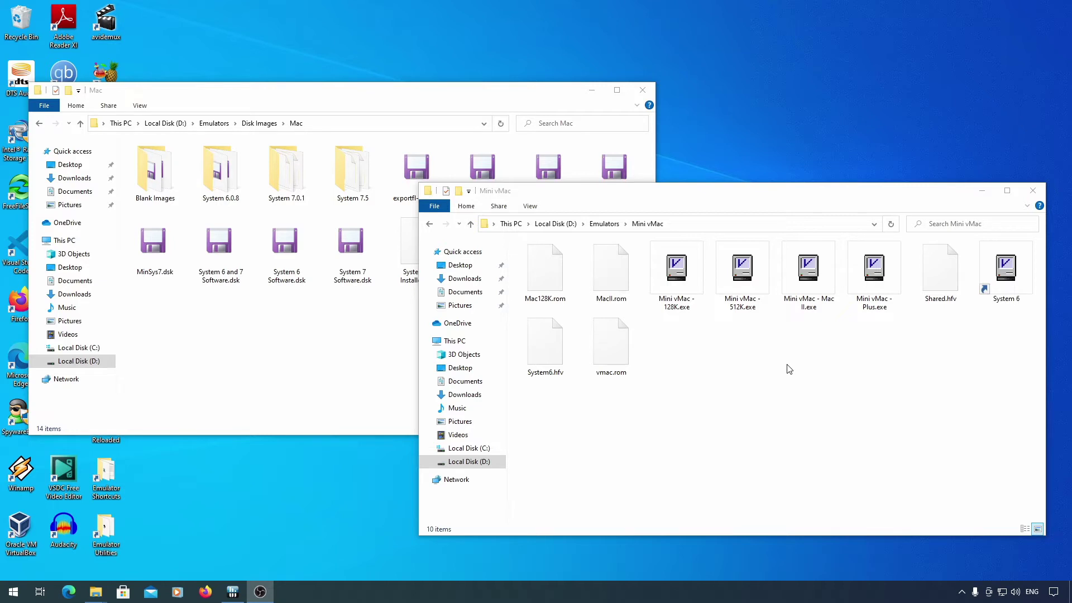
Step: Launch Mini vMac - Mac II.exe, boot it from MinSys7.dsk and mount Shared.hfv
{"action": "double_click", "coordinate": [797, 296]}
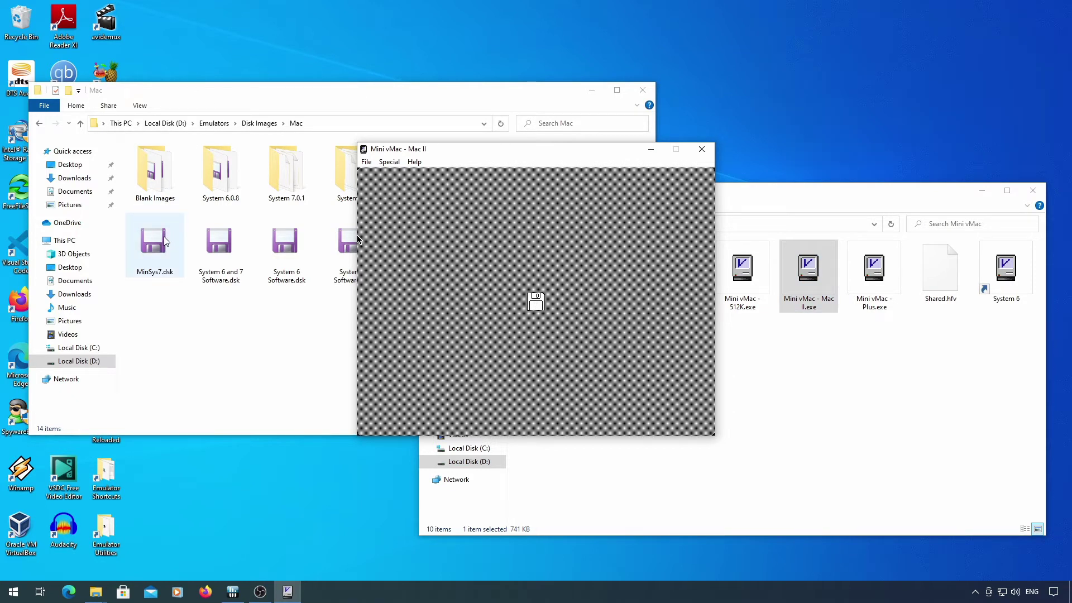
{"action": "left_click_drag", "start_coordinate": [165, 241], "coordinate": [497, 359]}
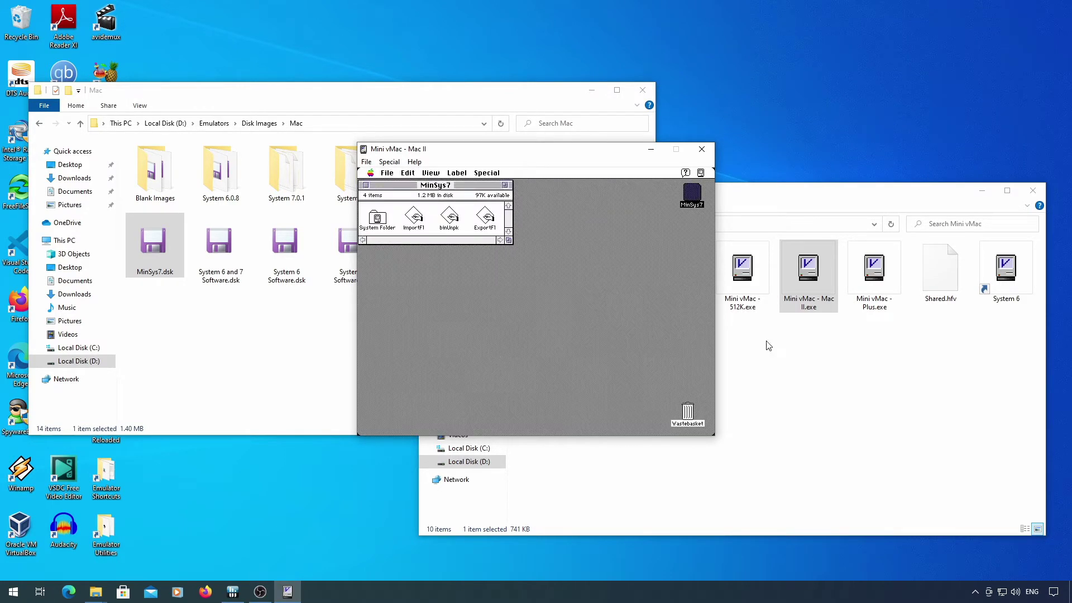
{"action": "left_click_drag", "start_coordinate": [941, 270], "coordinate": [695, 321]}
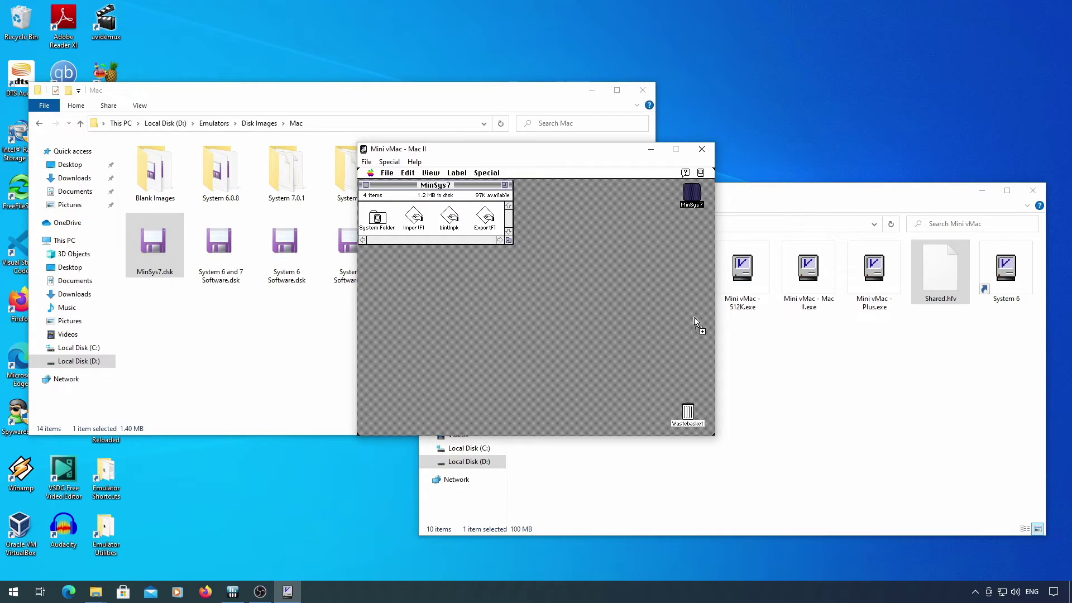
{"action": "left_click_drag", "start_coordinate": [695, 321], "coordinate": [695, 319]}
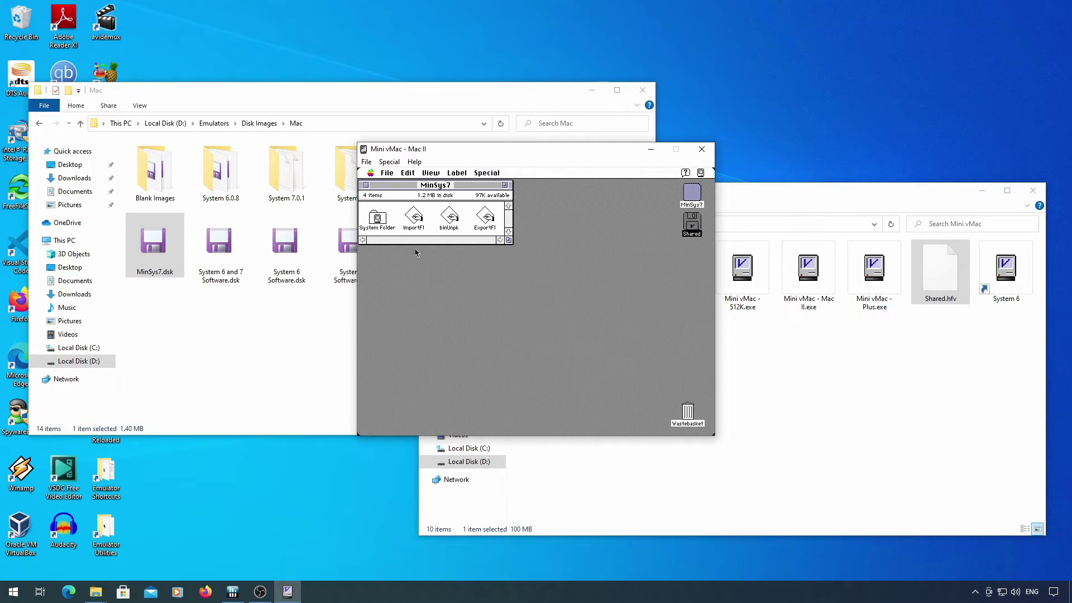
Step: Start ImportFl and send it both .bin files from the System 7.0.1 folder on the host
{"action": "double_click", "coordinate": [411, 219]}
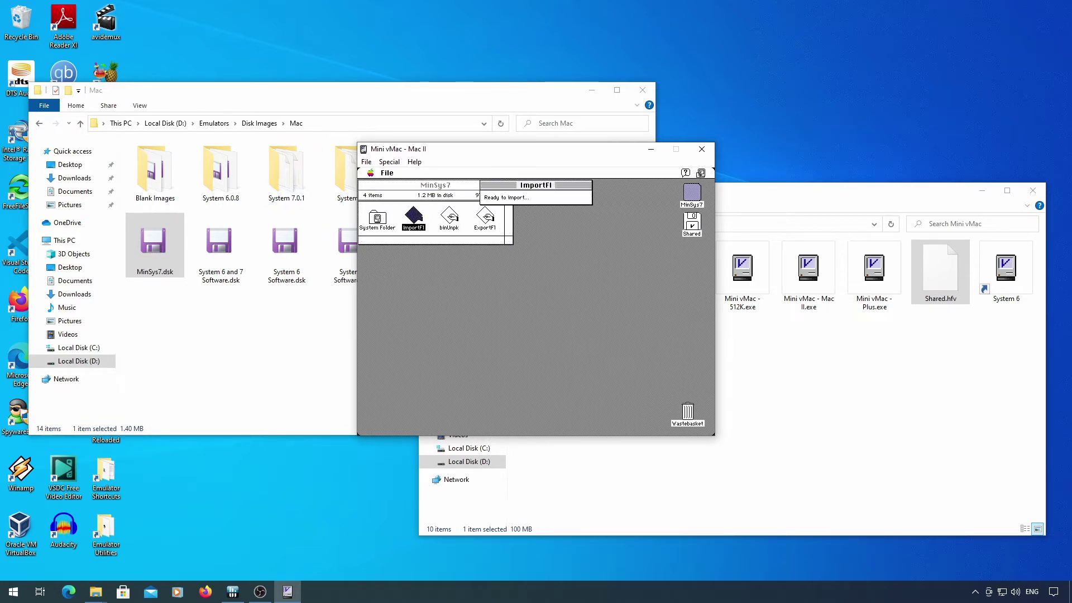
{"action": "left_click", "coordinate": [289, 188]}
{"action": "double_click", "coordinate": [287, 182]}
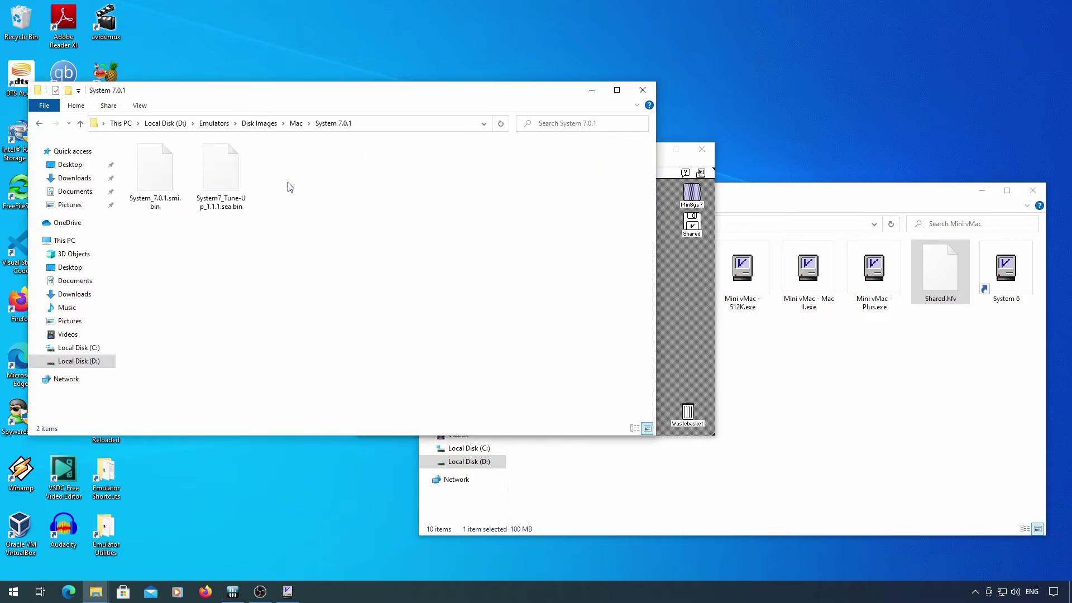
{"action": "left_click_drag", "start_coordinate": [157, 235], "coordinate": [243, 145]}
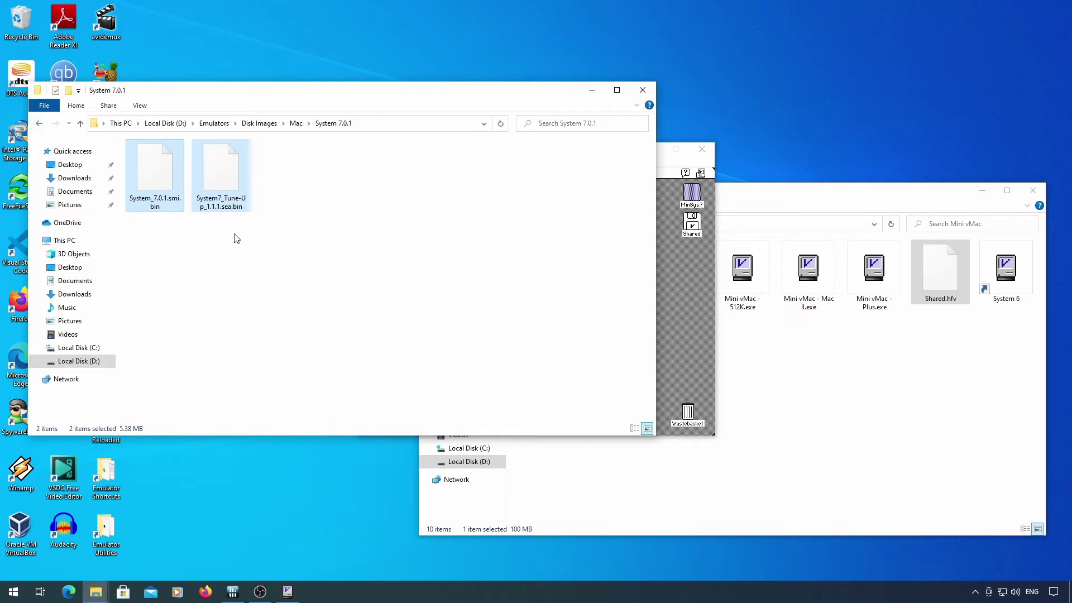
{"action": "left_click_drag", "start_coordinate": [213, 186], "coordinate": [697, 246]}
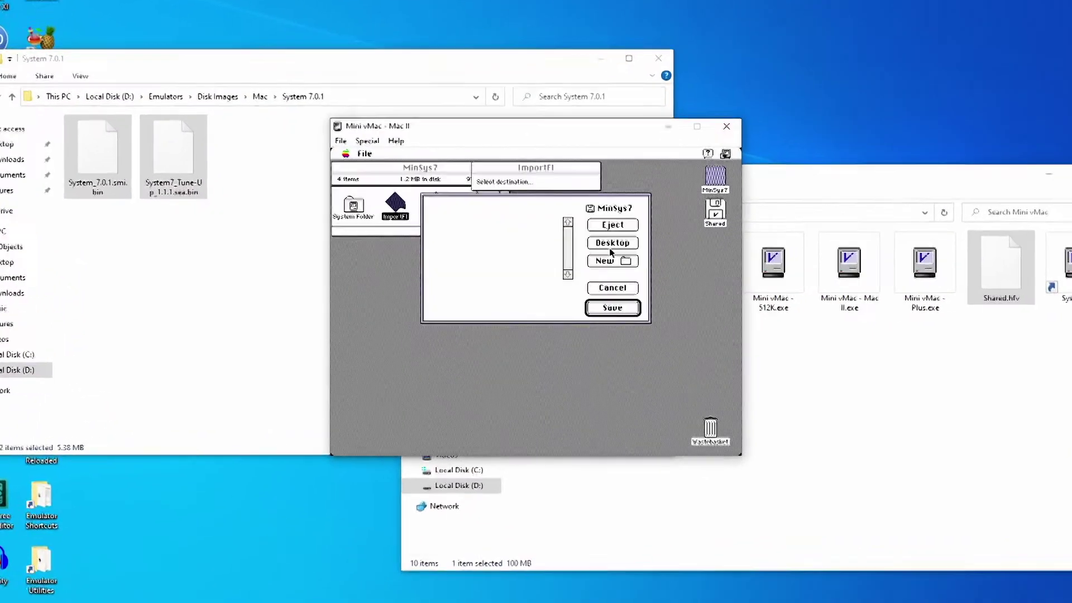
Step: Save the imported System7_Tune-Up_1.1.1.sea.bin and System_7.0.1.smi.bin files to the Shared disk
{"action": "left_click", "coordinate": [617, 240]}
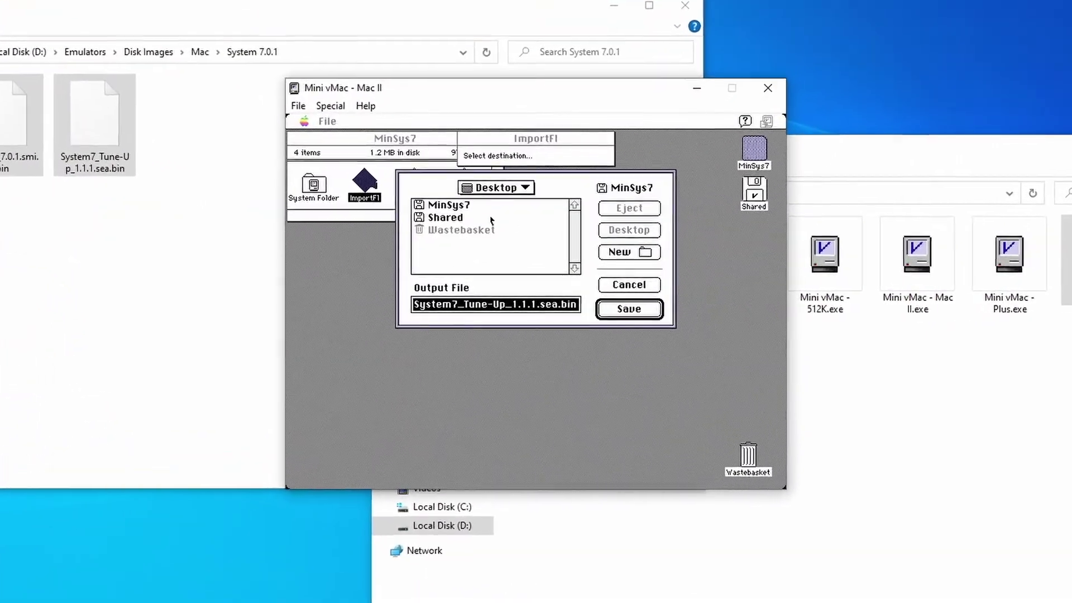
{"action": "left_click", "coordinate": [477, 213]}
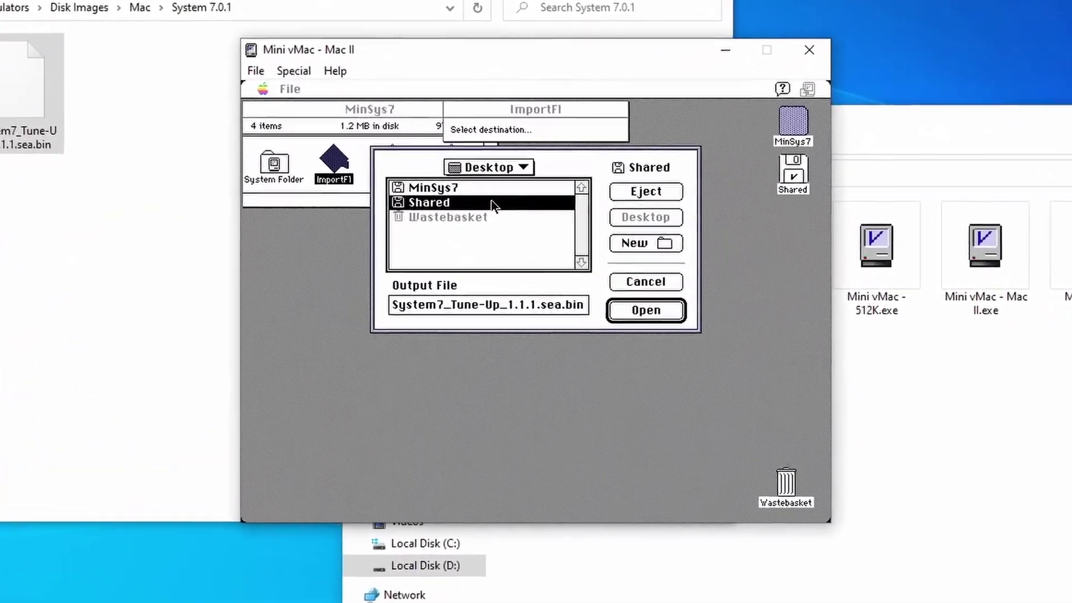
{"action": "double_click", "coordinate": [477, 212]}
{"action": "left_click", "coordinate": [648, 311]}
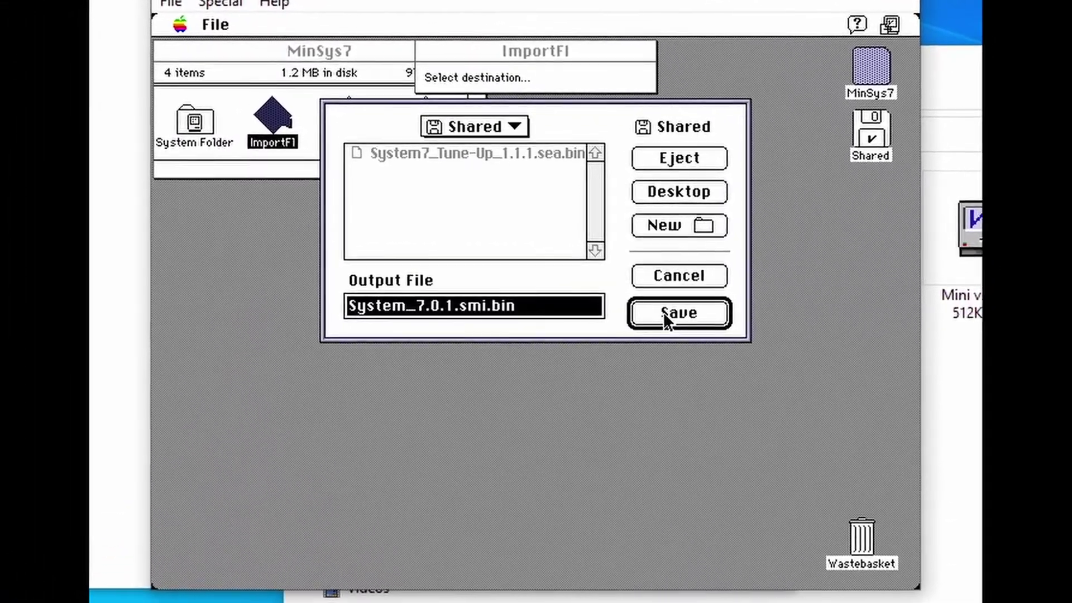
{"action": "left_click", "coordinate": [652, 313]}
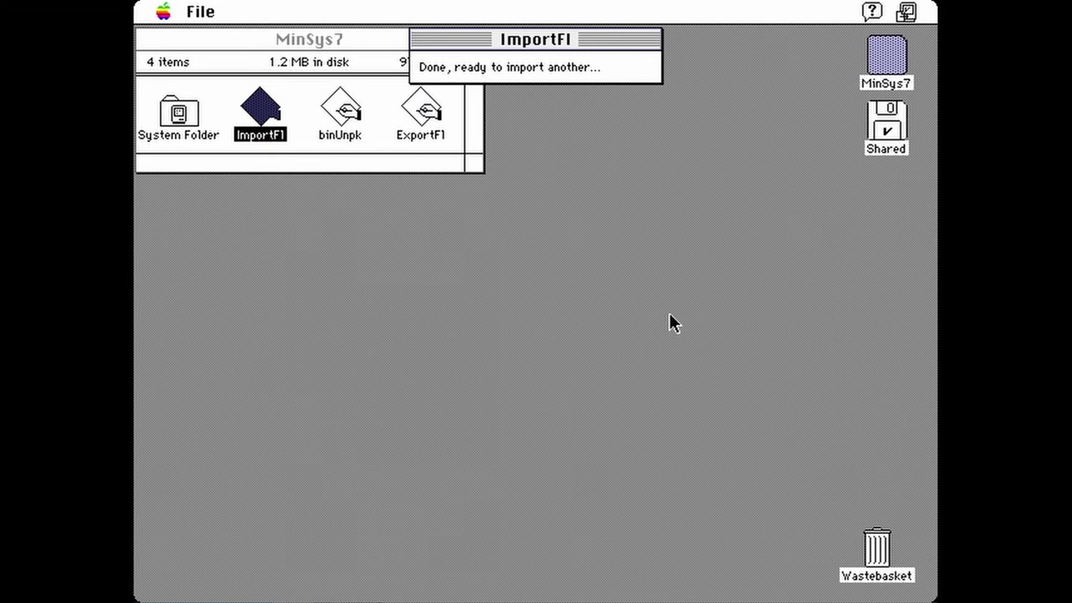
Step: Launch binUnpk from the MinSys7 disk and unpack an imported MacBinary file from the Shared disk
{"action": "left_click", "coordinate": [368, 92]}
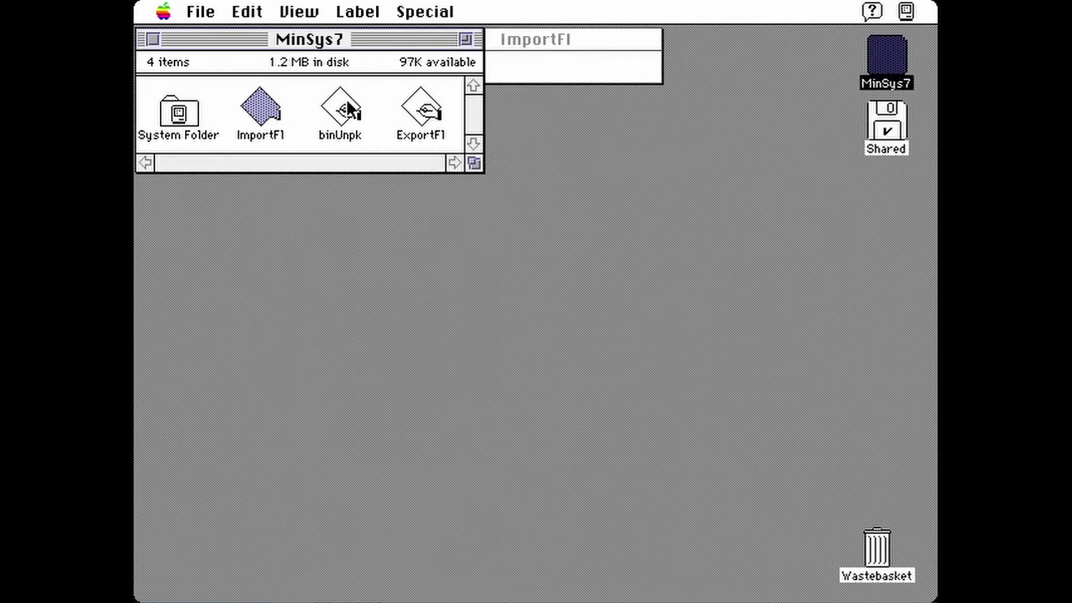
{"action": "double_click", "coordinate": [347, 100]}
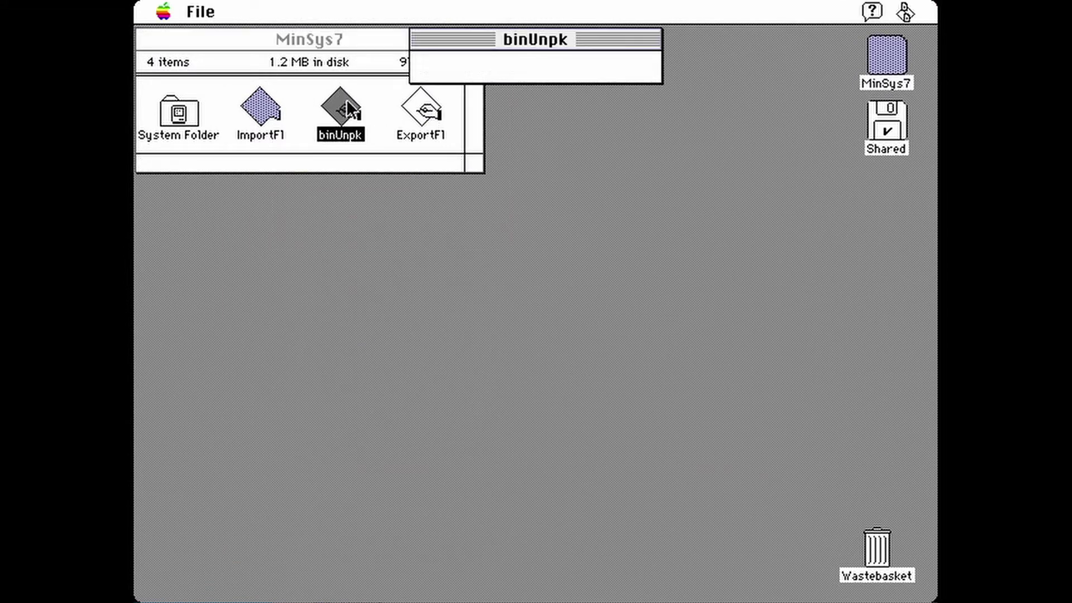
{"action": "left_click_drag", "start_coordinate": [199, 12], "coordinate": [207, 34]}
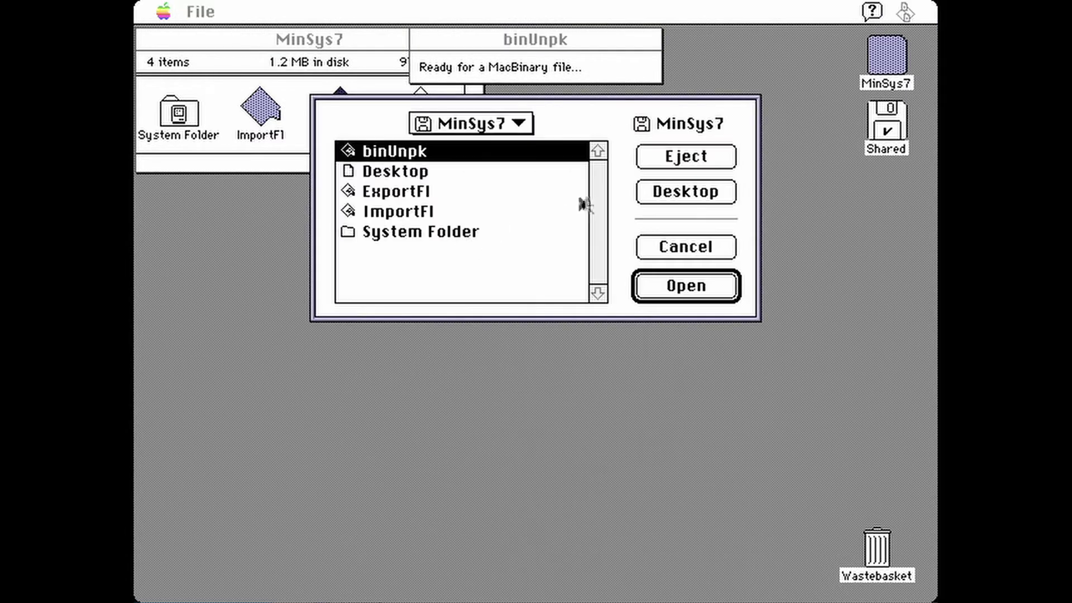
{"action": "key", "text": "super+d"}
{"action": "double_click", "coordinate": [458, 170]}
{"action": "left_click", "coordinate": [481, 230]}
{"action": "left_click", "coordinate": [696, 292]}
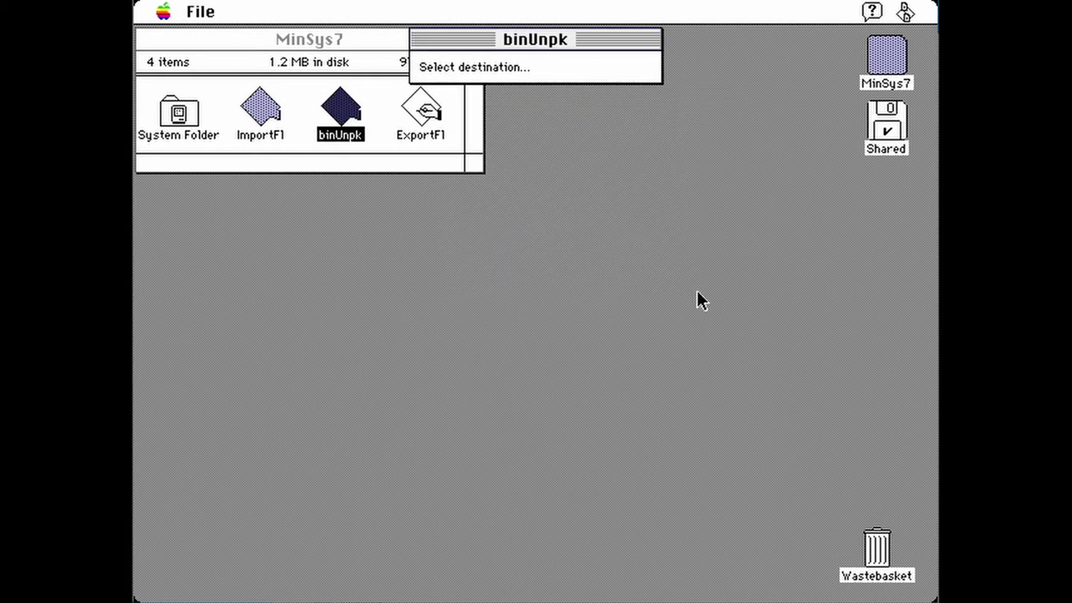
{"action": "left_click", "coordinate": [692, 315]}
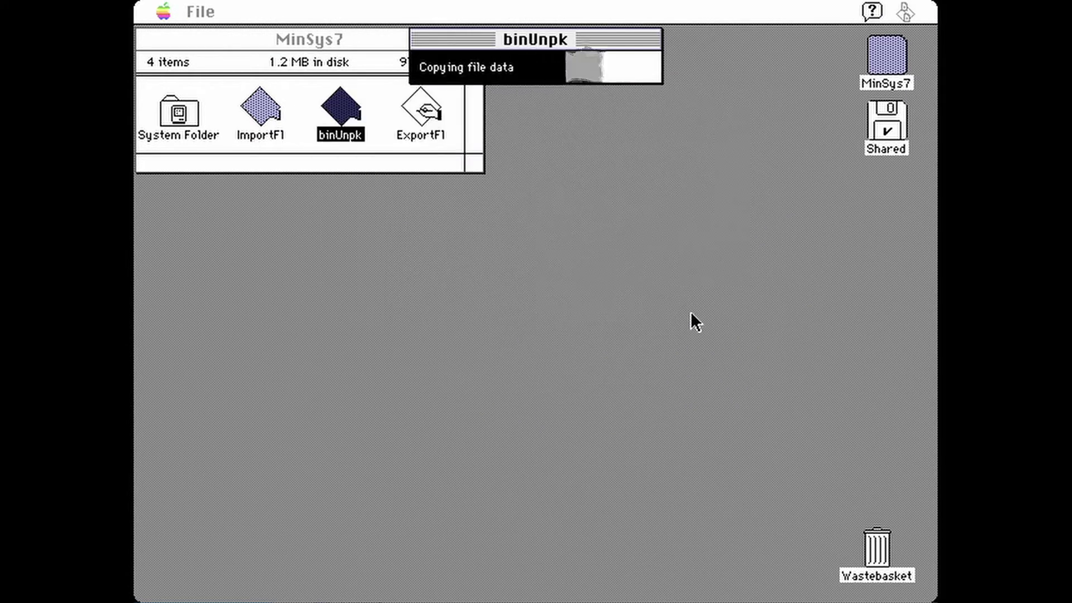
Step: Unpack System7_Tune-Up_1.1.1.sea.bin with binUnpk and save the output as System7 Tune-Up 1.1.1.sea on the Shared disk
{"action": "left_click_drag", "start_coordinate": [199, 12], "coordinate": [206, 34]}
{"action": "left_click", "coordinate": [446, 233]}
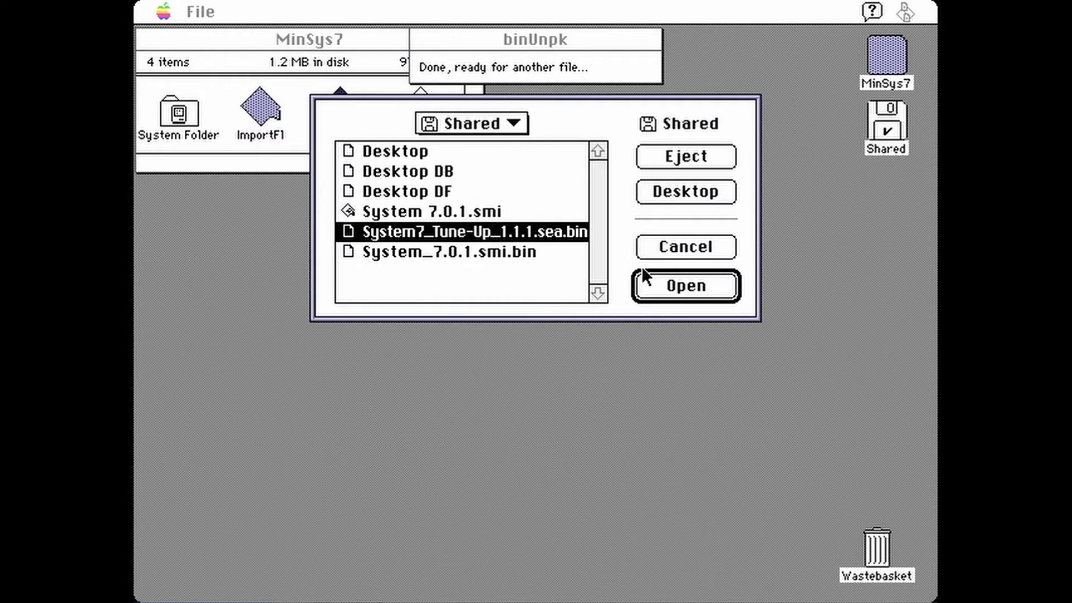
{"action": "left_click", "coordinate": [678, 286]}
{"action": "left_click", "coordinate": [663, 314]}
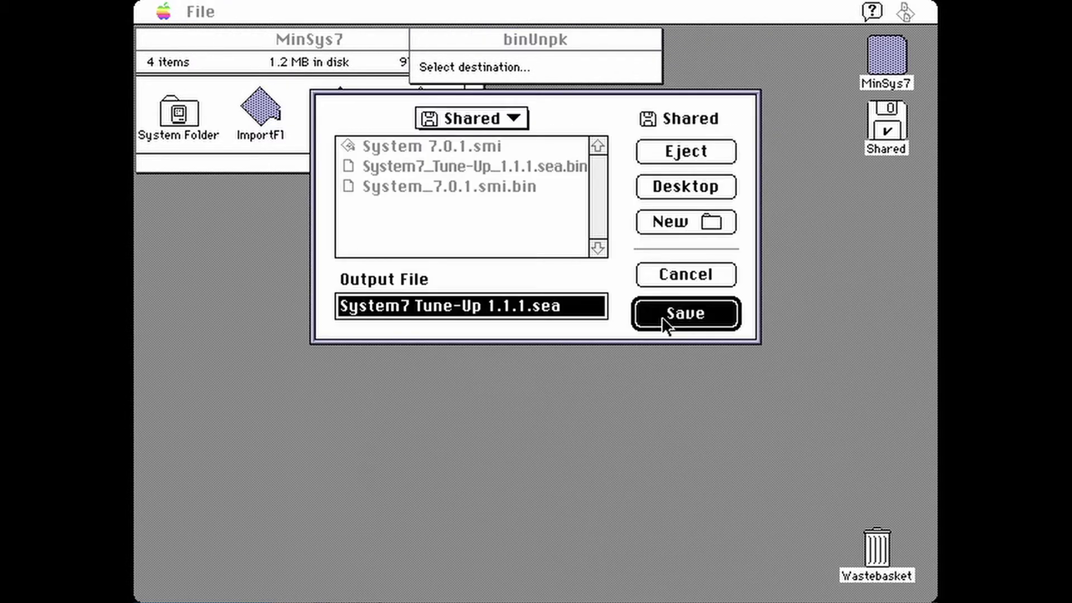
Step: Open the Shared disk and expand the System7 Tune-Up 1.1.1.sea archive onto it as System7 Tune-Up 1.1.1
{"action": "double_click", "coordinate": [880, 131]}
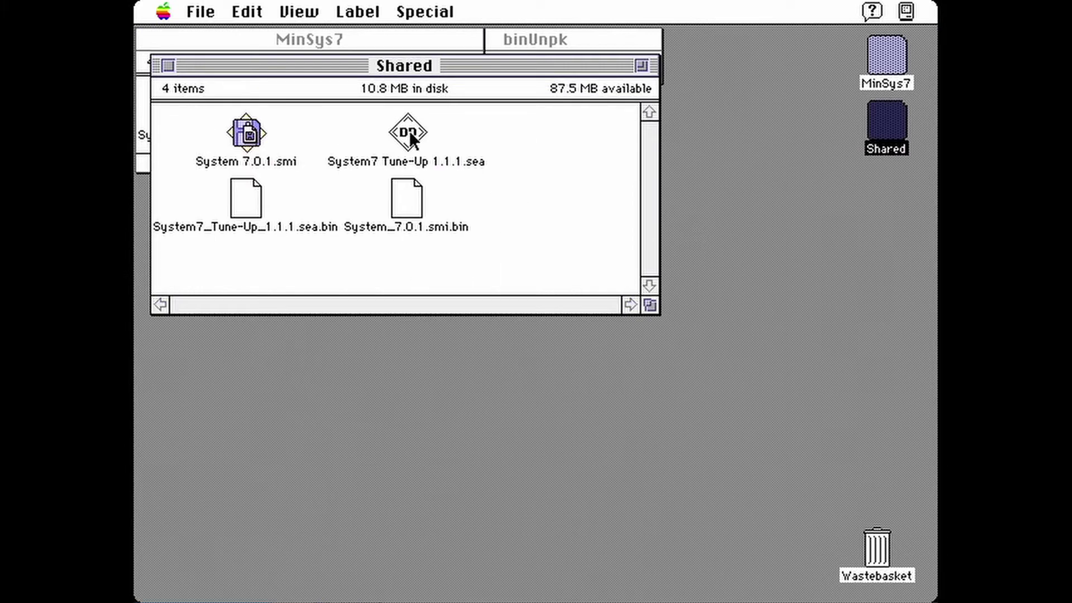
{"action": "double_click", "coordinate": [408, 130]}
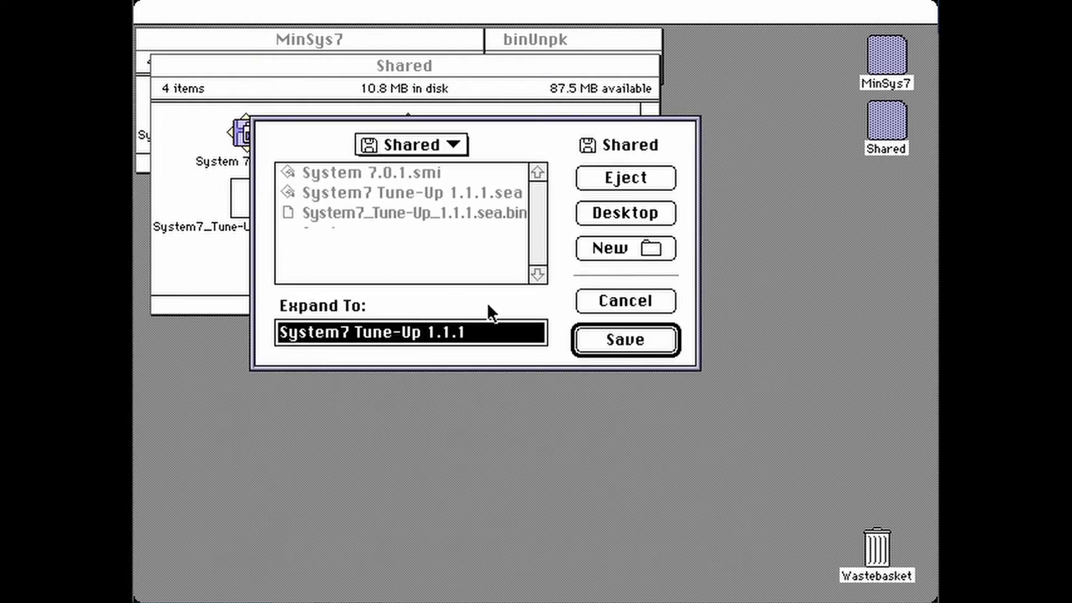
{"action": "left_click", "coordinate": [617, 340]}
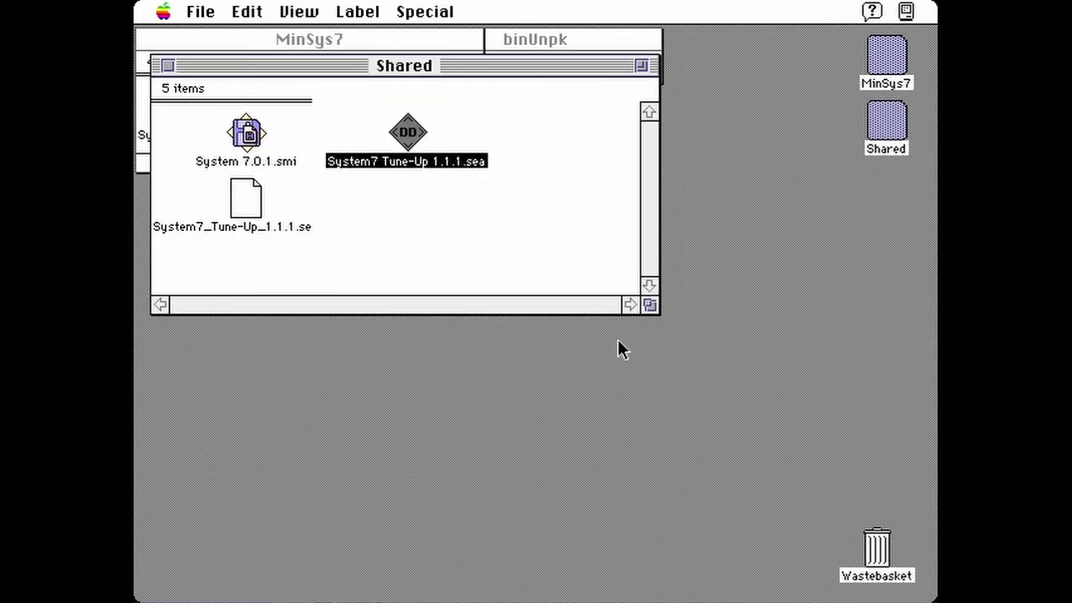
{"action": "left_click", "coordinate": [534, 248]}
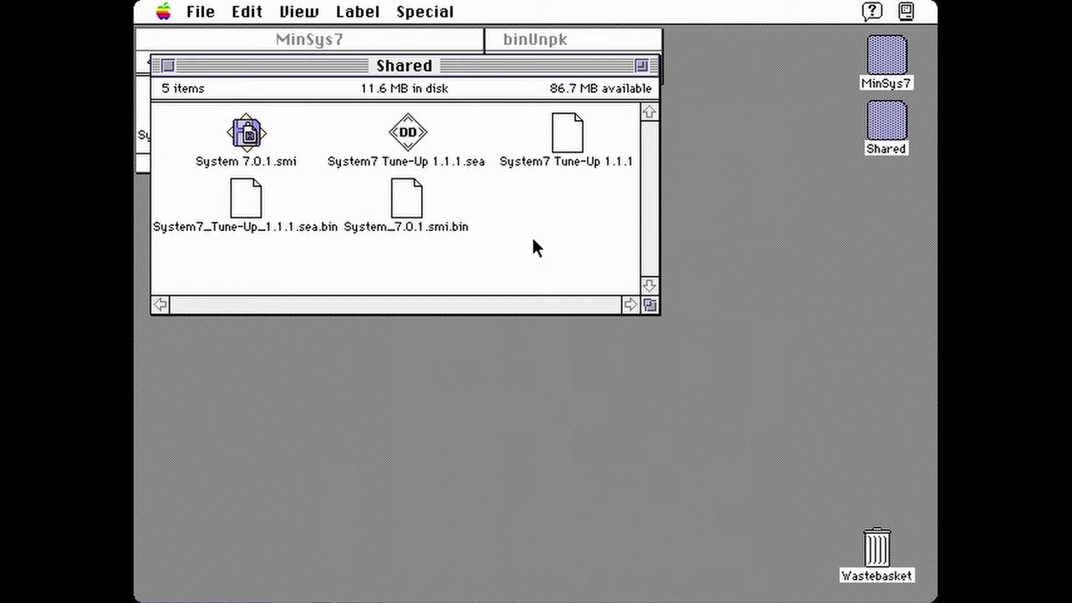
Step: Mount the disk image in System 7.0.1.smi, agreeing to the licence and skipping verification
{"action": "double_click", "coordinate": [243, 118]}
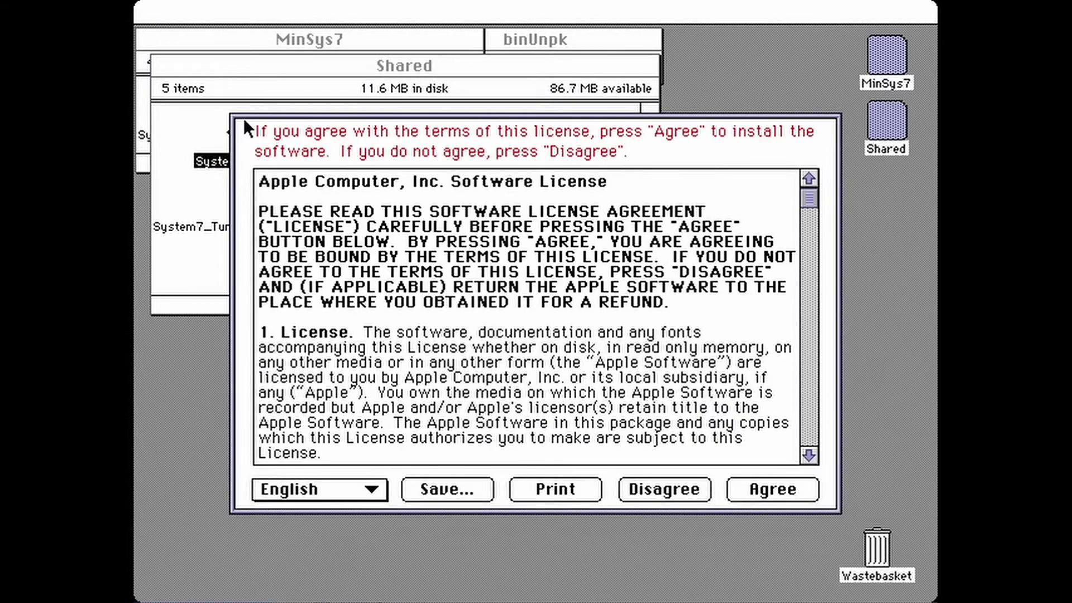
{"action": "left_click", "coordinate": [745, 487]}
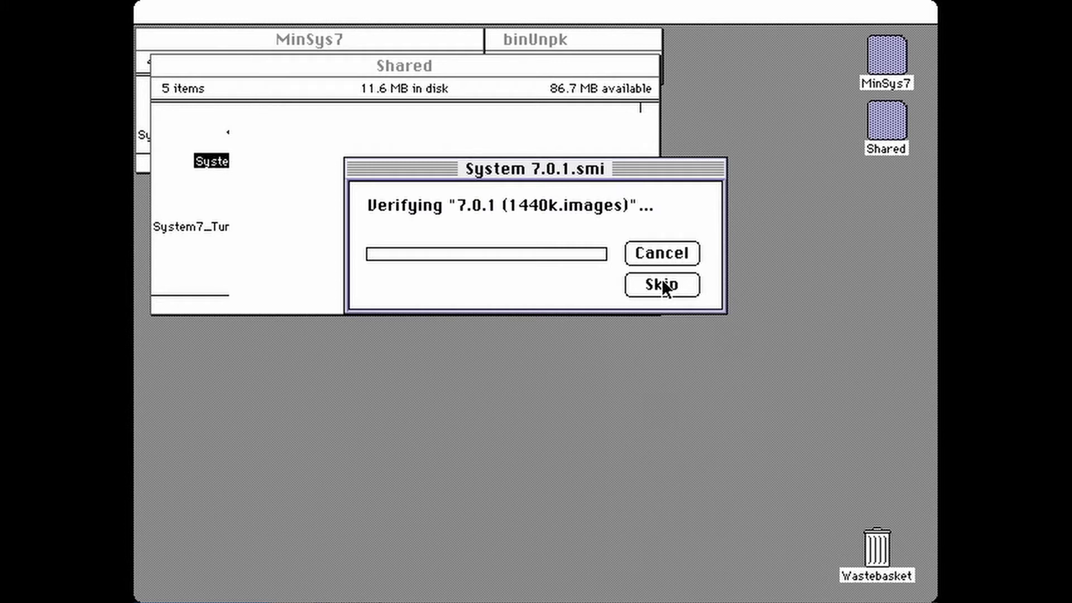
{"action": "left_click", "coordinate": [661, 285]}
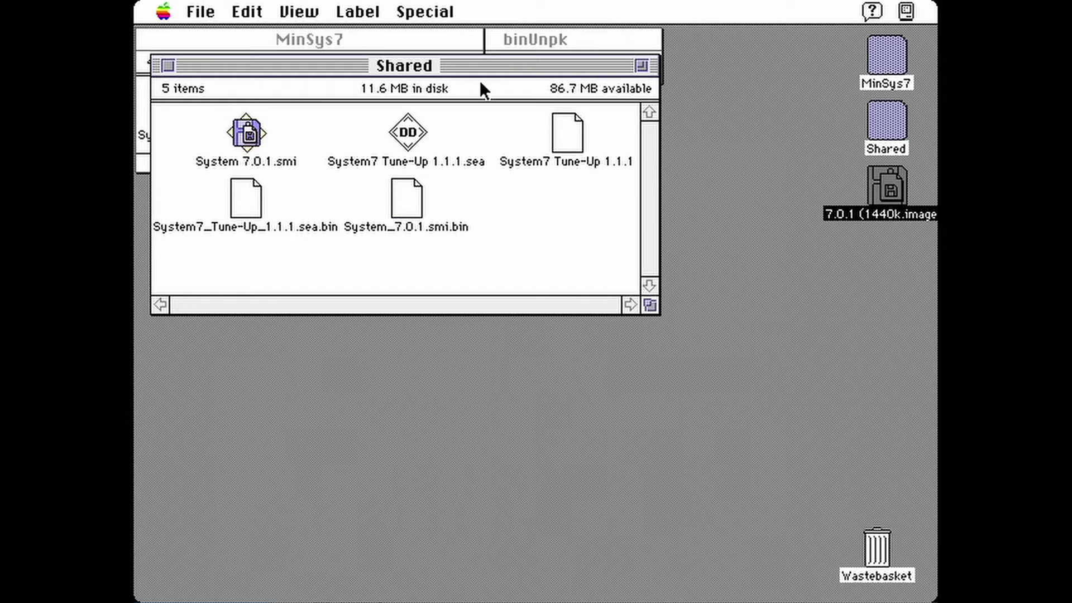
Step: Move the Shared window clear of the MinSys7 window and launch ExportFl from the MinSys7 disk
{"action": "left_click_drag", "start_coordinate": [436, 69], "coordinate": [417, 194]}
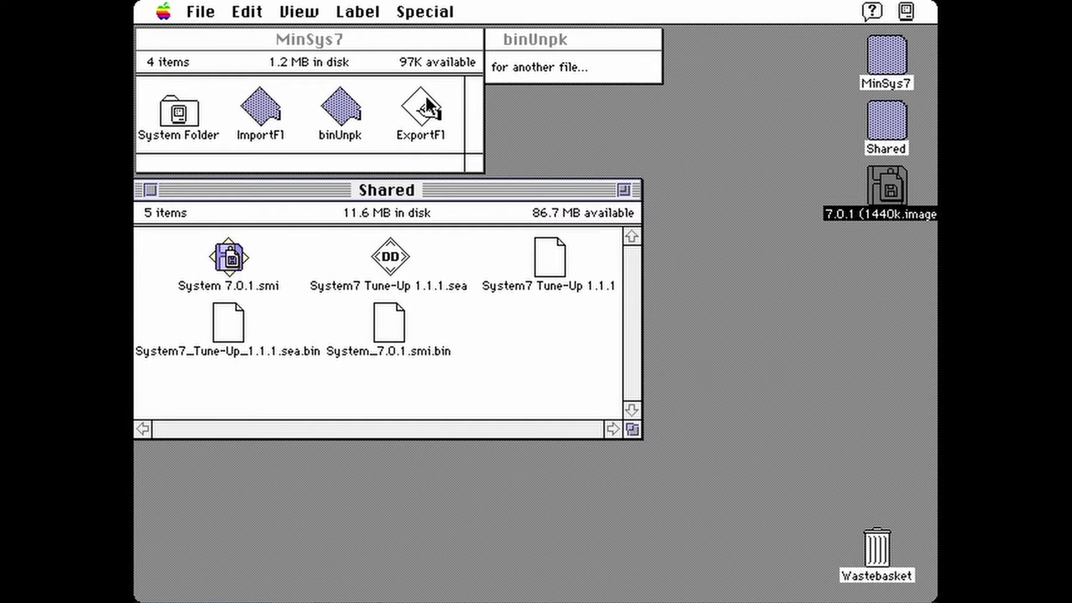
{"action": "double_click", "coordinate": [426, 100]}
{"action": "left_click", "coordinate": [511, 343]}
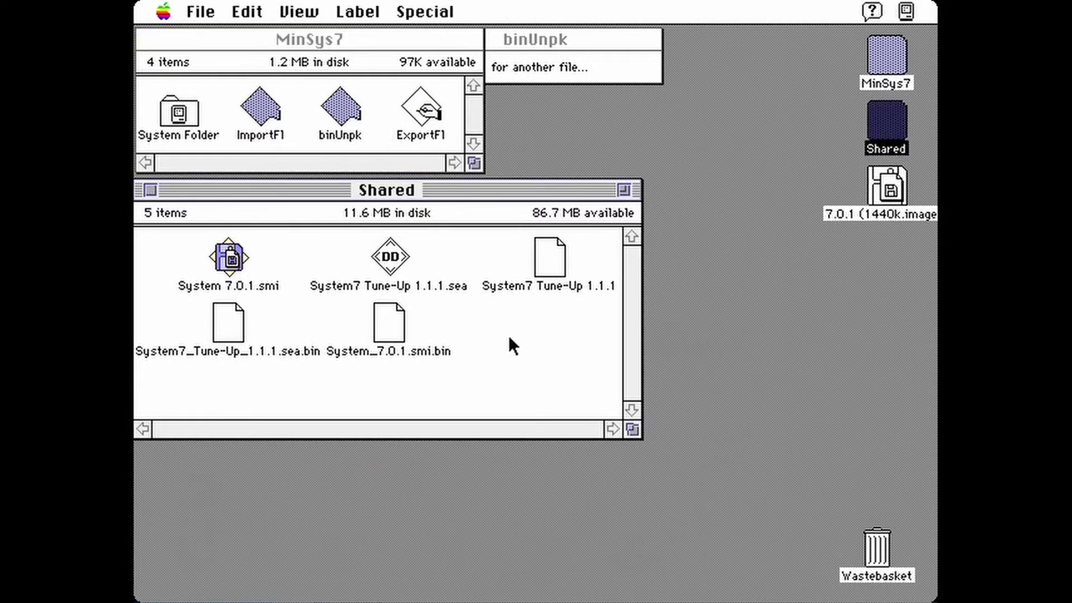
{"action": "left_click", "coordinate": [415, 114]}
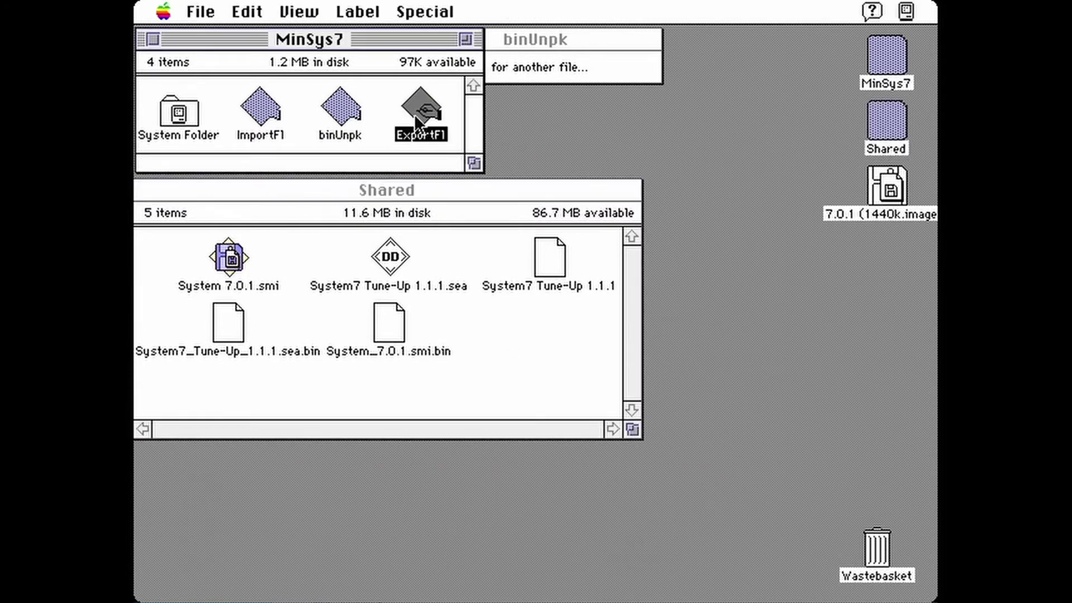
{"action": "double_click", "coordinate": [414, 114]}
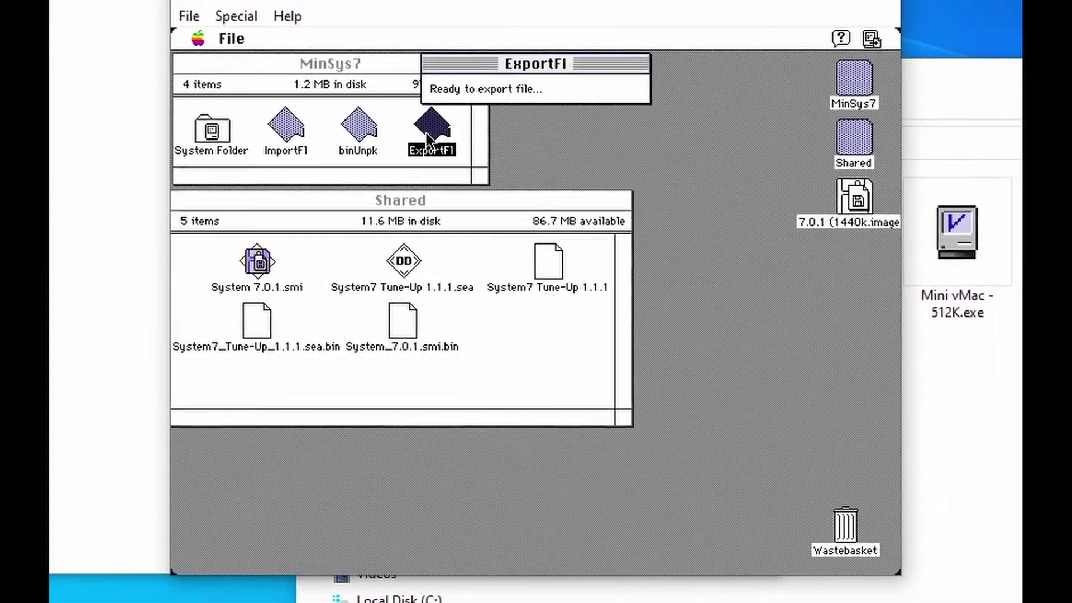
Step: Export the Disk Tools, Fonts, Install 1, Install 2, Printing and Tidbits images from the 7.0.1 (1440k.images) volume to the host's System 7.0.1 folder
{"action": "left_click_drag", "start_coordinate": [231, 38], "coordinate": [250, 65]}
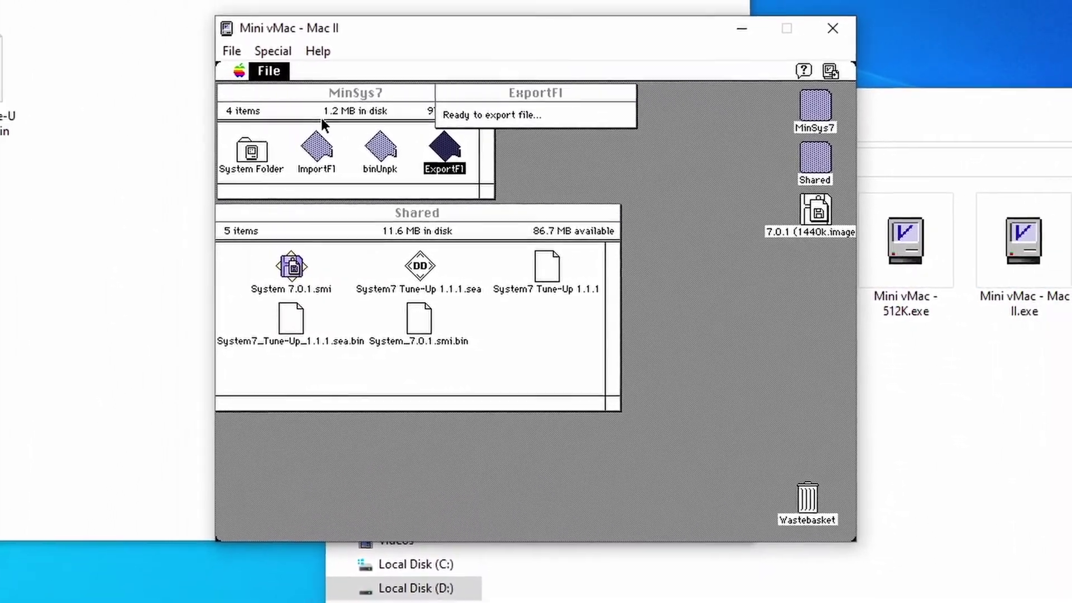
{"action": "left_click", "coordinate": [655, 215]}
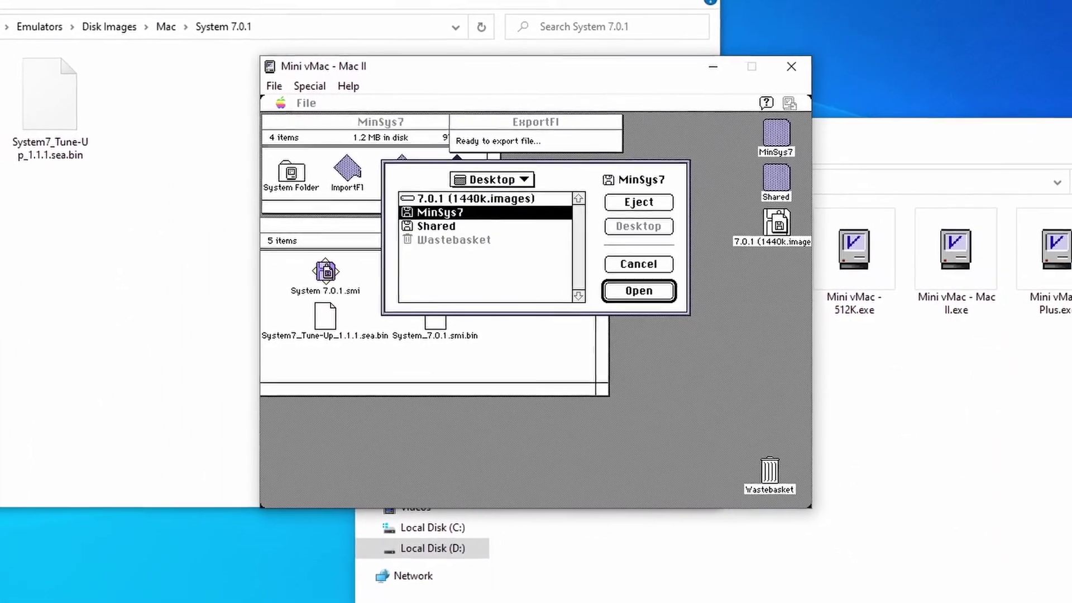
{"action": "double_click", "coordinate": [480, 198]}
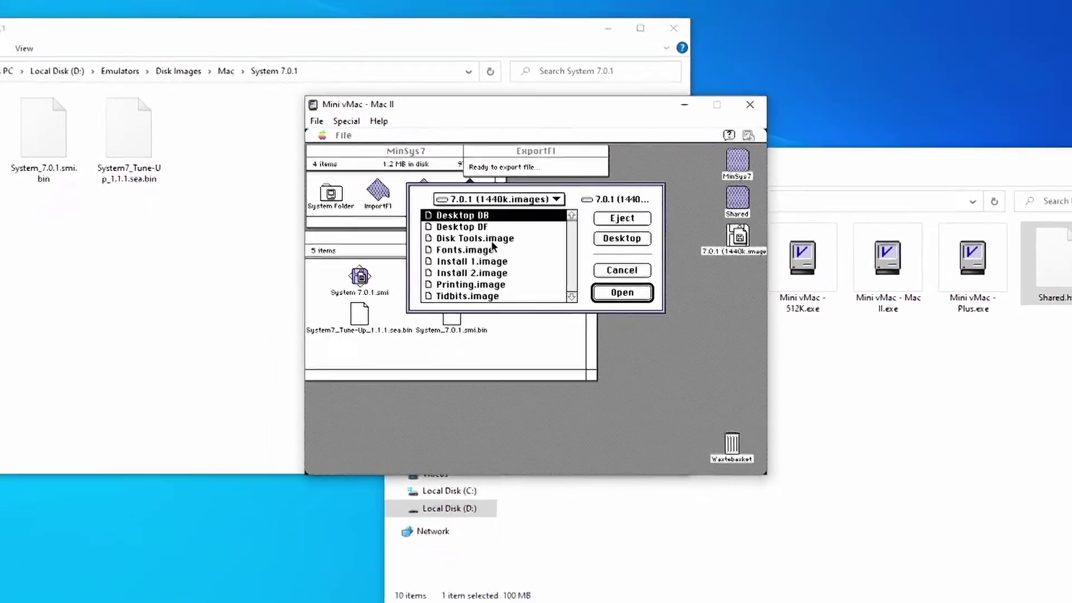
{"action": "left_click", "coordinate": [474, 238]}
{"action": "left_click", "coordinate": [621, 292]}
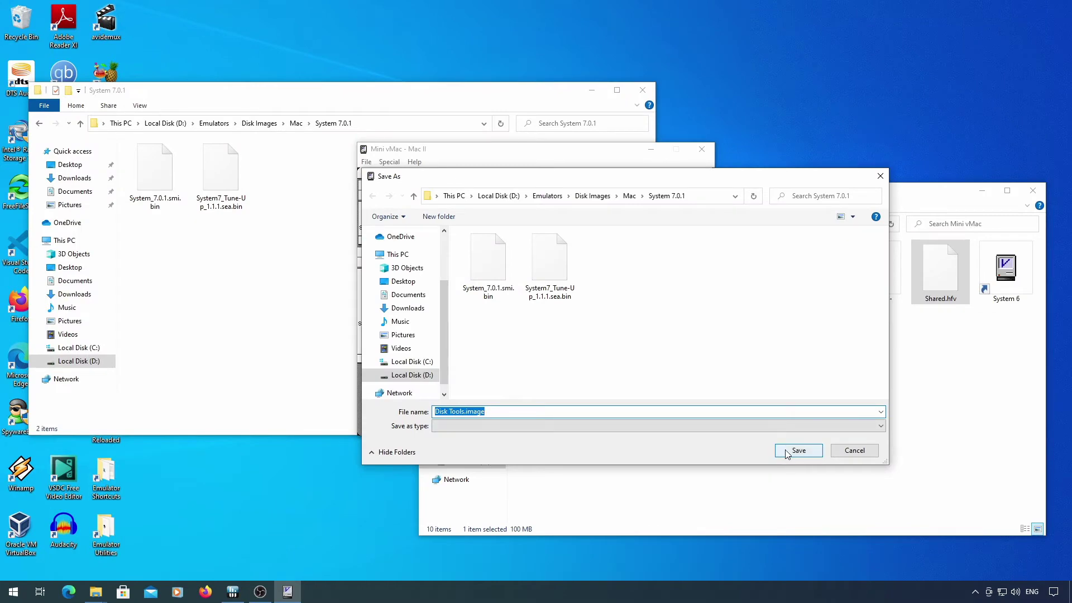
{"action": "left_click", "coordinate": [798, 451]}
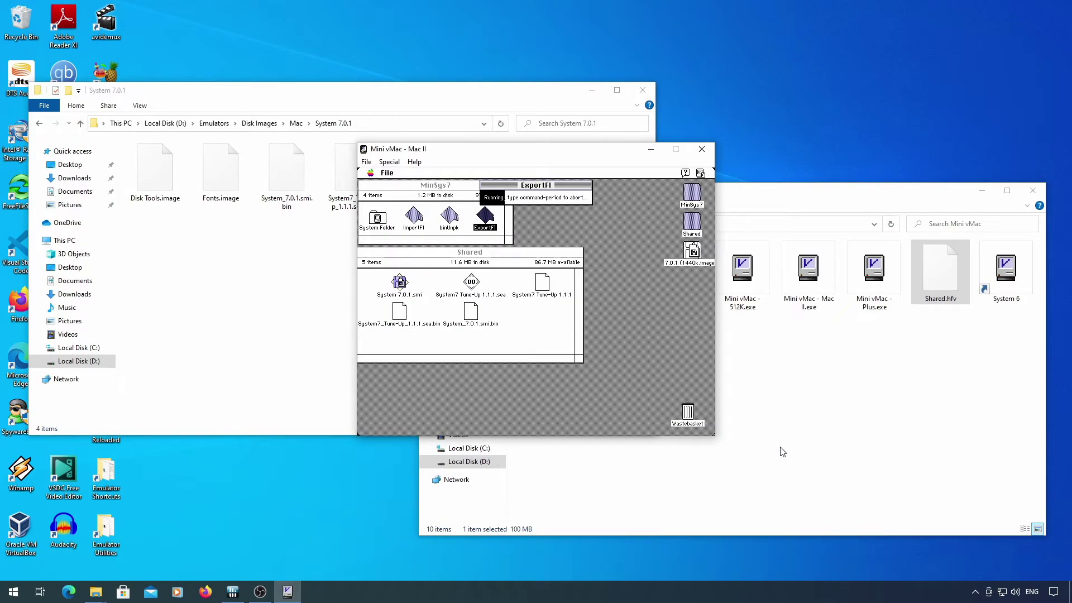
{"action": "left_click", "coordinate": [387, 172]}
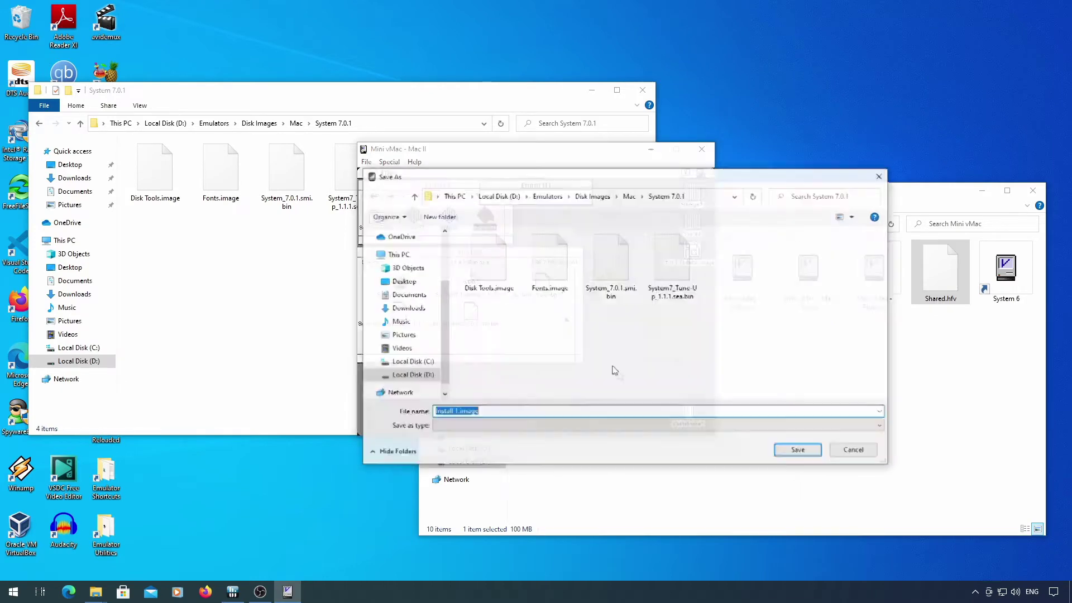
{"action": "left_click", "coordinate": [798, 450]}
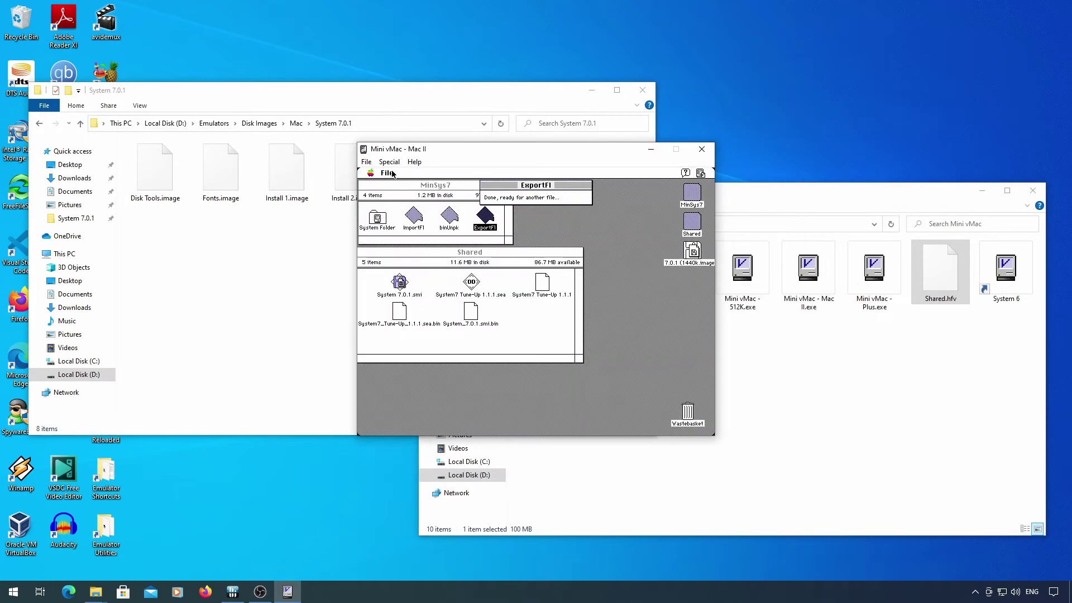
Step: Export System7 Tune-Up 1.1.1 from the Shared disk to the host's System 7.0.1 folder as System7 Tune-Up 1.1.1.dsk
{"action": "left_click", "coordinate": [386, 172]}
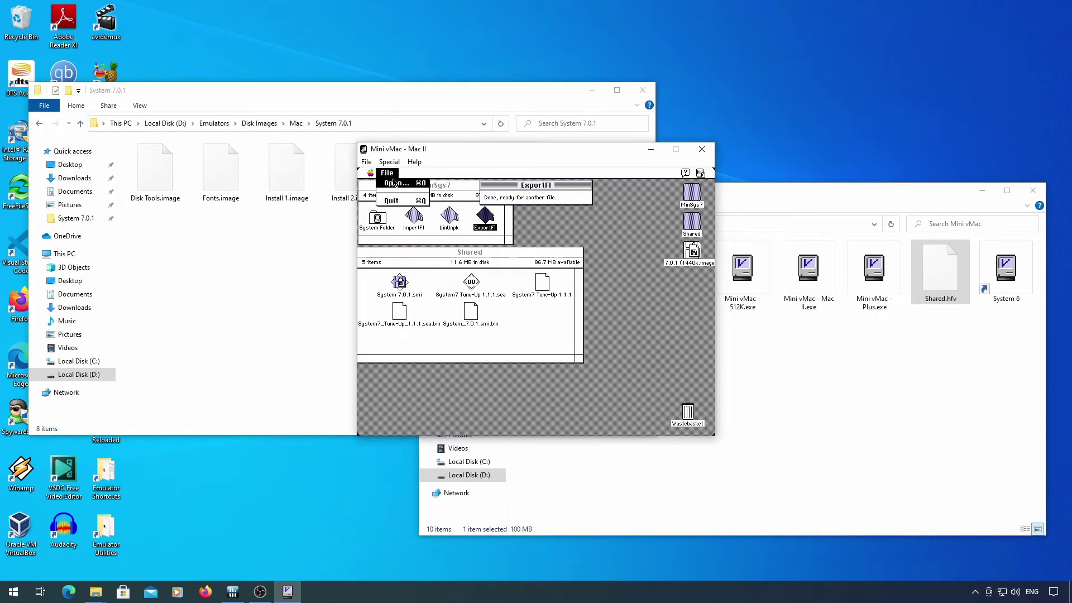
{"action": "left_click", "coordinate": [397, 183]}
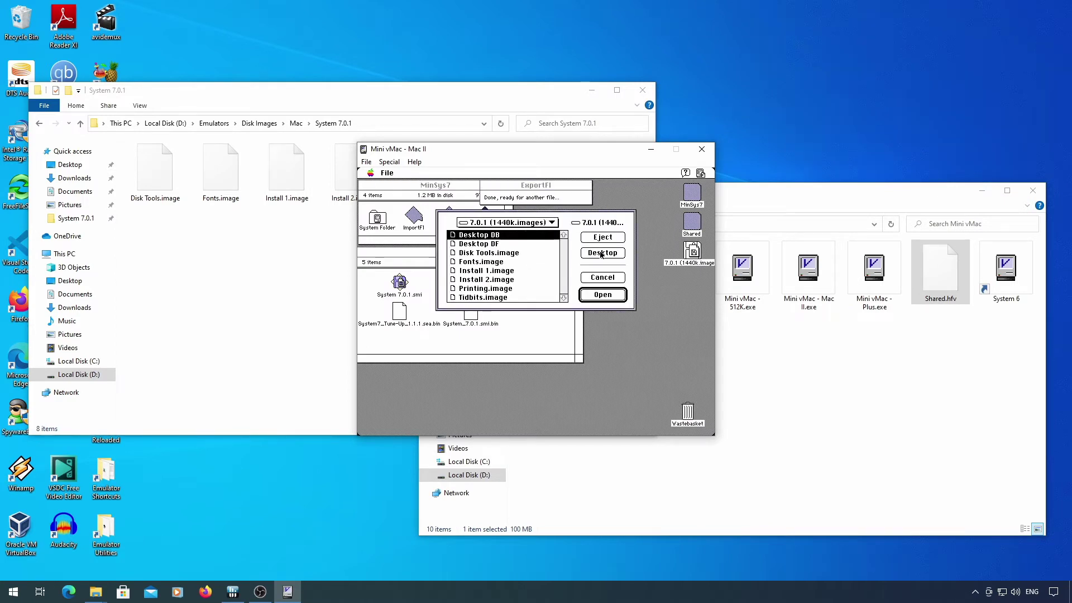
{"action": "left_click", "coordinate": [602, 253]}
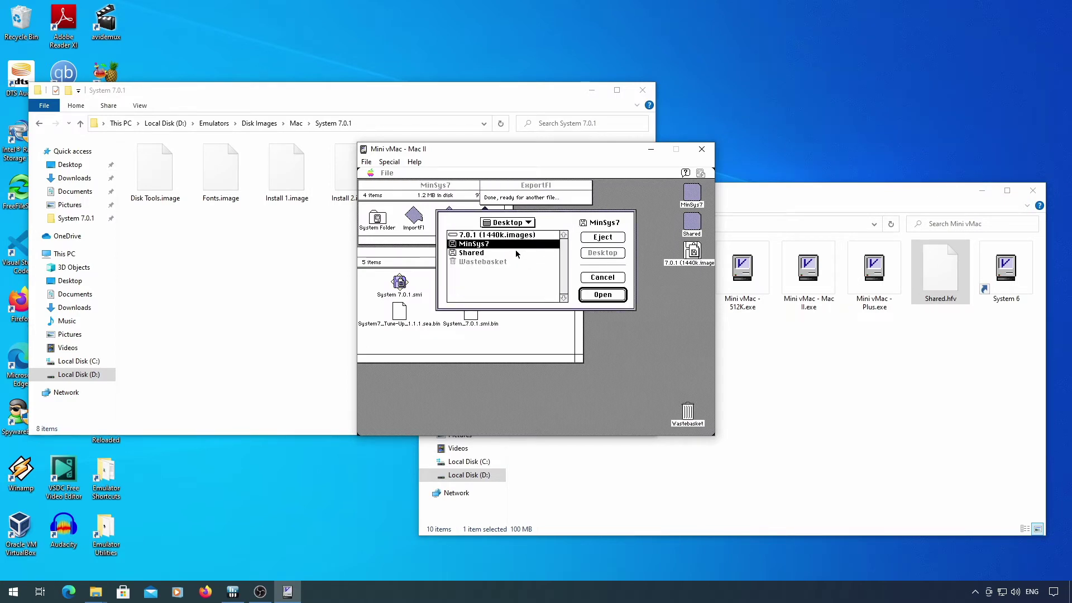
{"action": "double_click", "coordinate": [515, 254]}
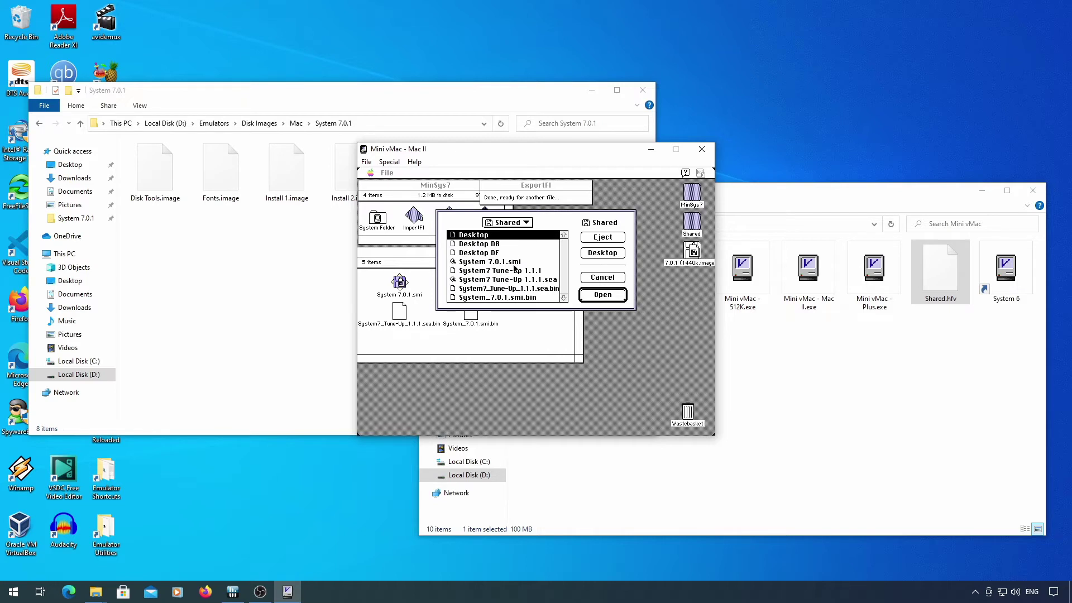
{"action": "left_click", "coordinate": [527, 273]}
{"action": "left_click", "coordinate": [599, 298]}
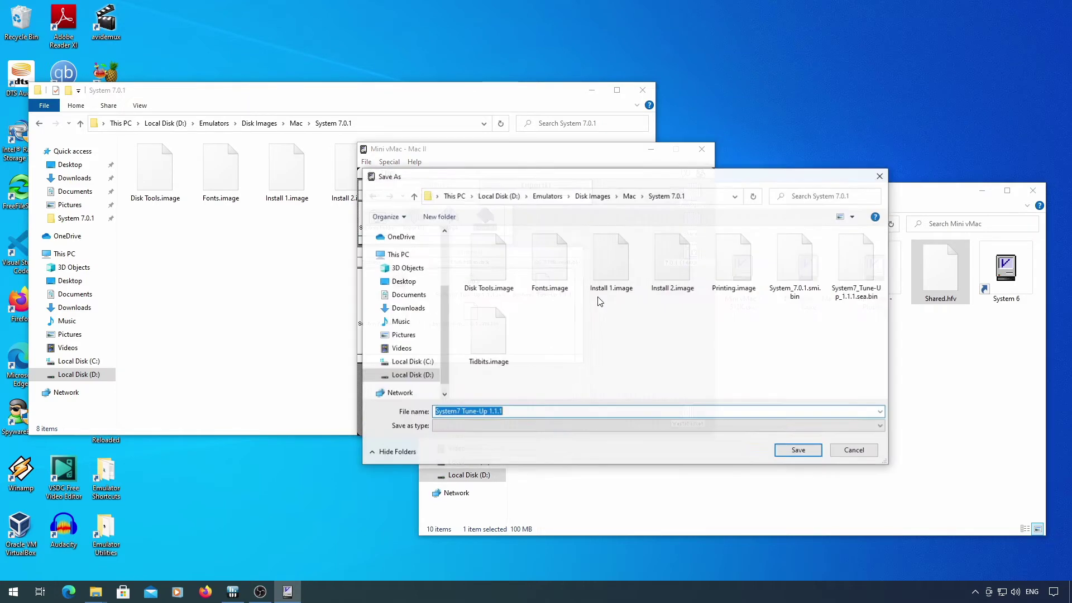
{"action": "left_click", "coordinate": [515, 411]}
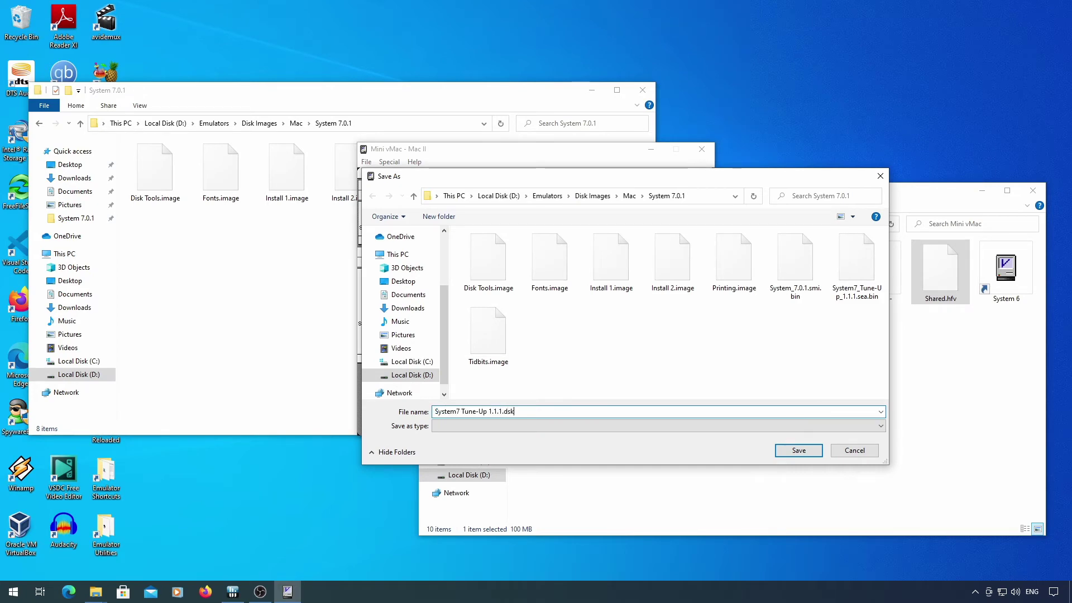
{"action": "type", "text": ".dsk"}
{"action": "key", "text": "Return"}
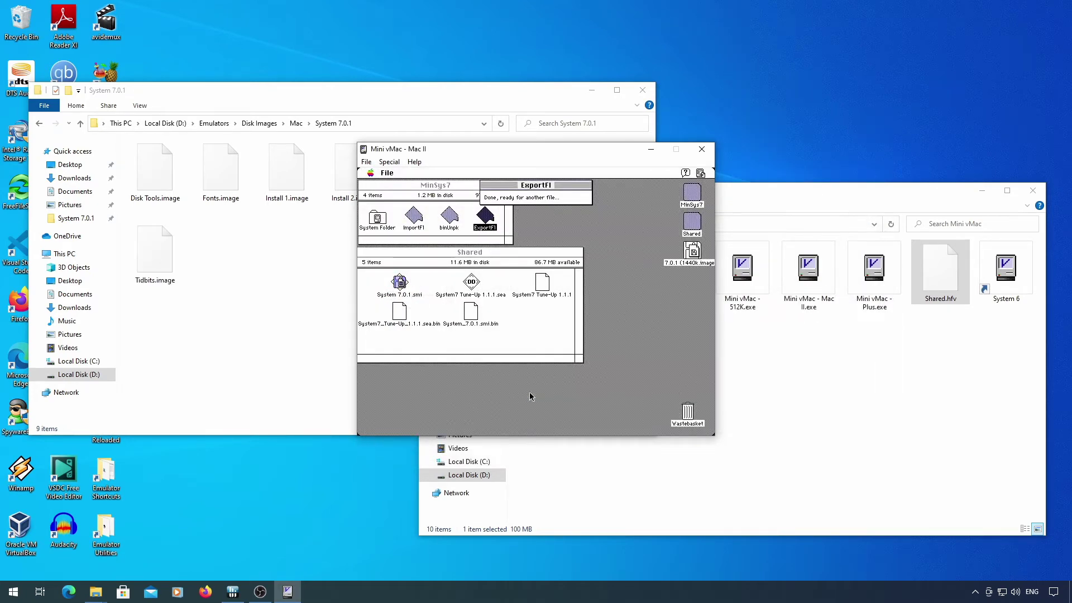
Step: Close the Shared window and shut down the emulated Mac II
{"action": "left_click", "coordinate": [530, 393]}
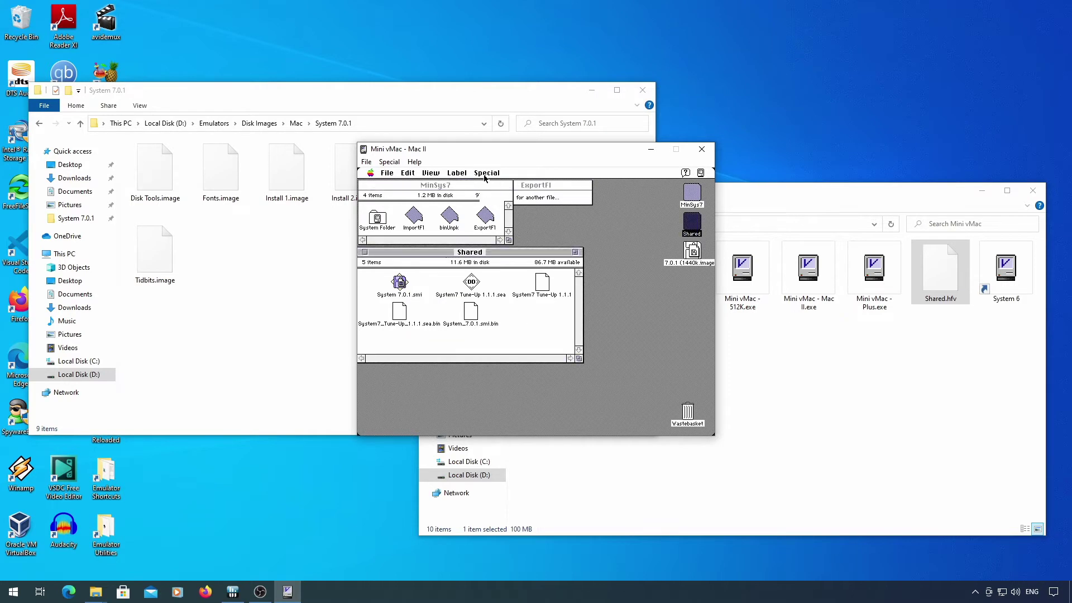
{"action": "left_click_drag", "start_coordinate": [484, 176], "coordinate": [508, 248]}
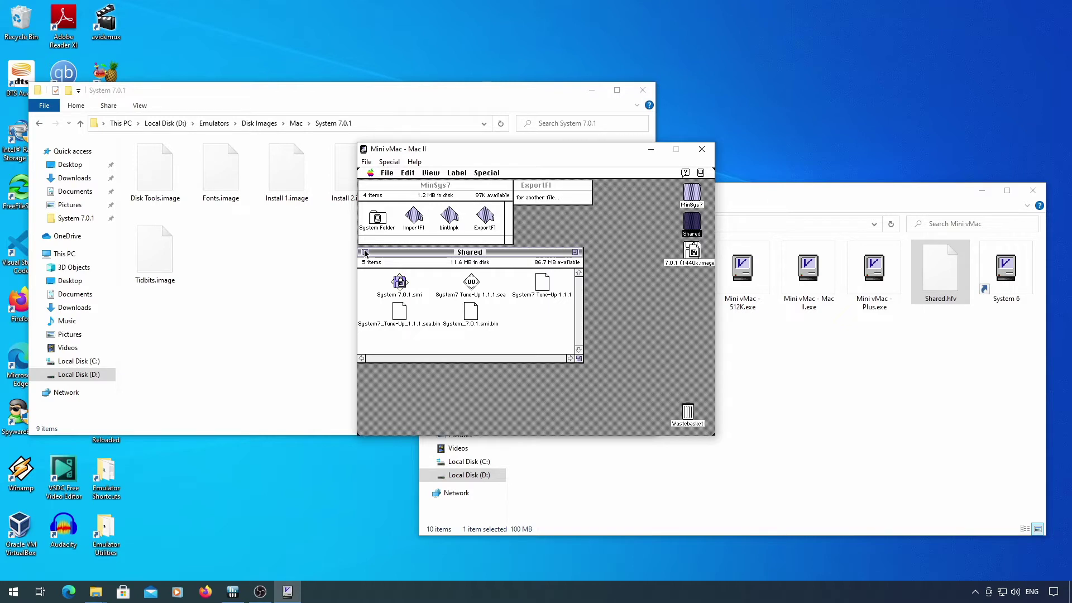
{"action": "left_click", "coordinate": [365, 253]}
{"action": "left_click_drag", "start_coordinate": [486, 173], "coordinate": [502, 246]}
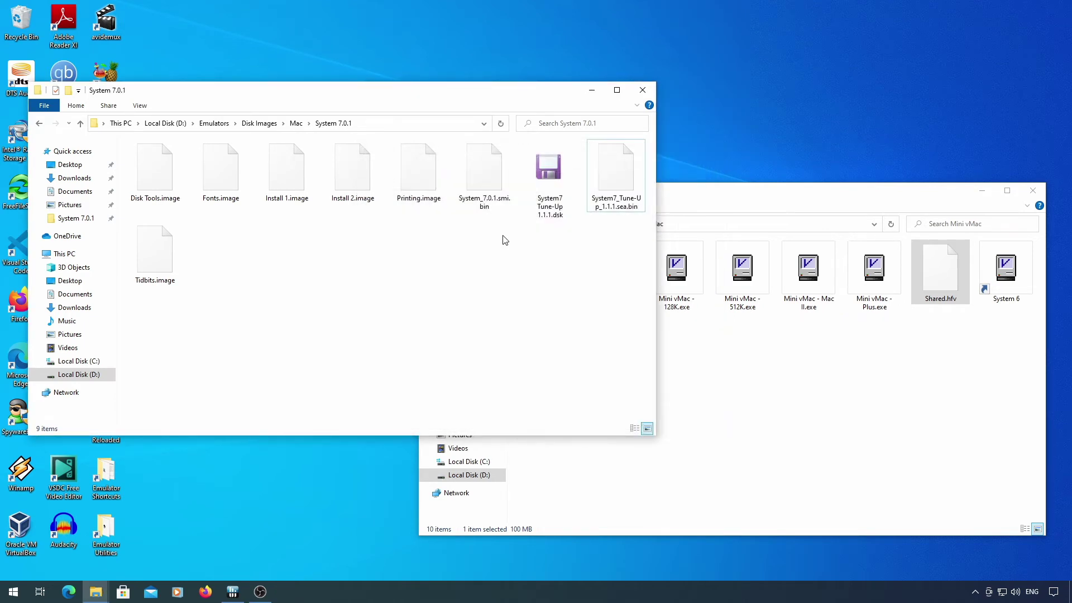
Step: Delete System_7.0.1.smi.bin and System7_Tune-Up_1.1.1.sea.bin from the host's System 7.0.1 folder
{"action": "left_click", "coordinate": [503, 202]}
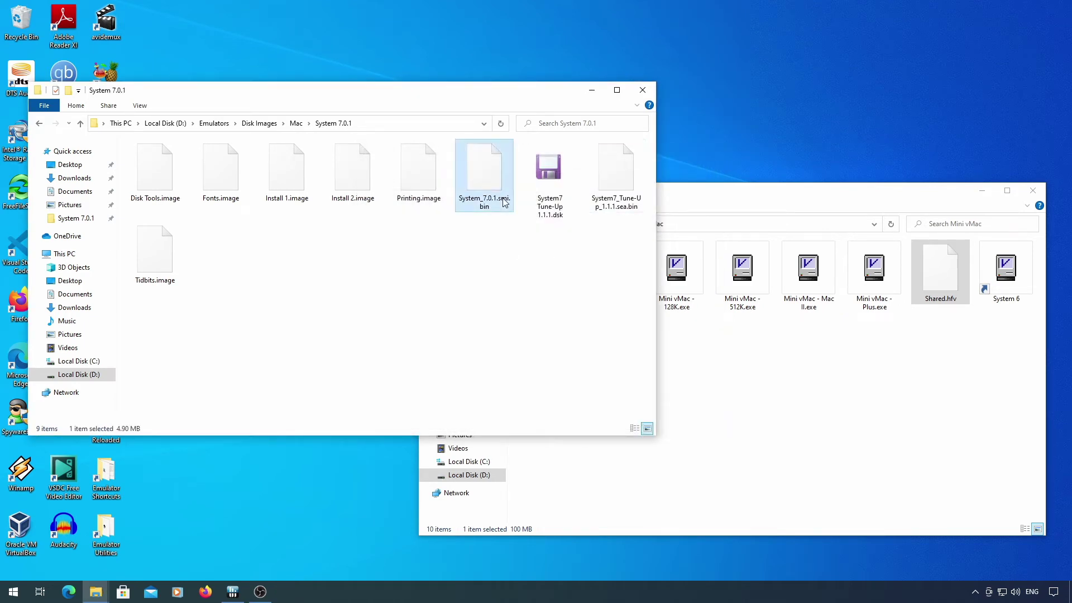
{"action": "left_click", "coordinate": [610, 197], "text": "ctrl"}
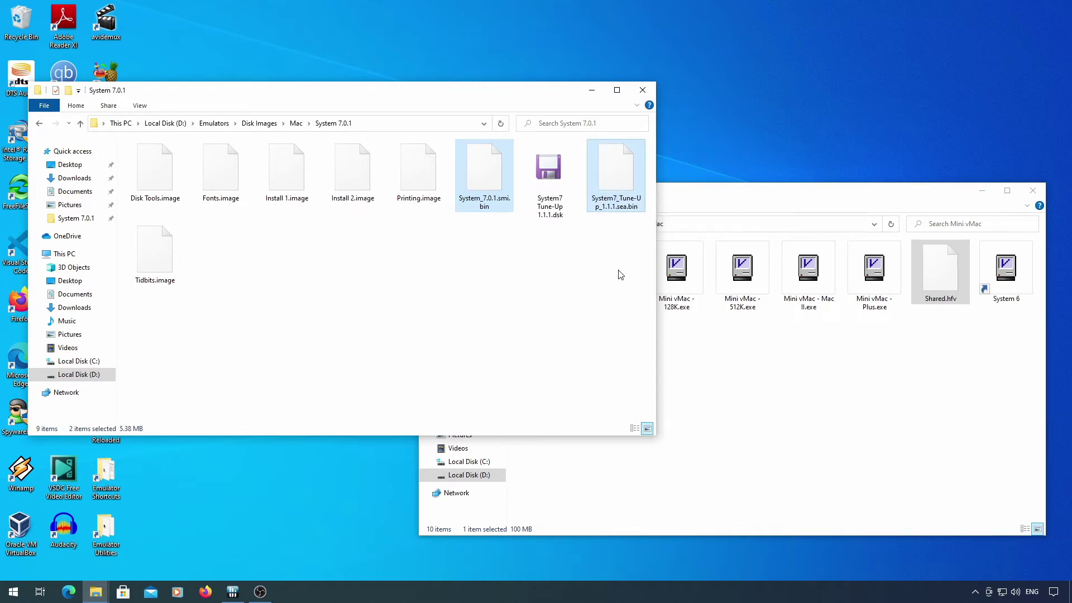
{"action": "key", "text": "Delete"}
{"action": "key", "text": "Return"}
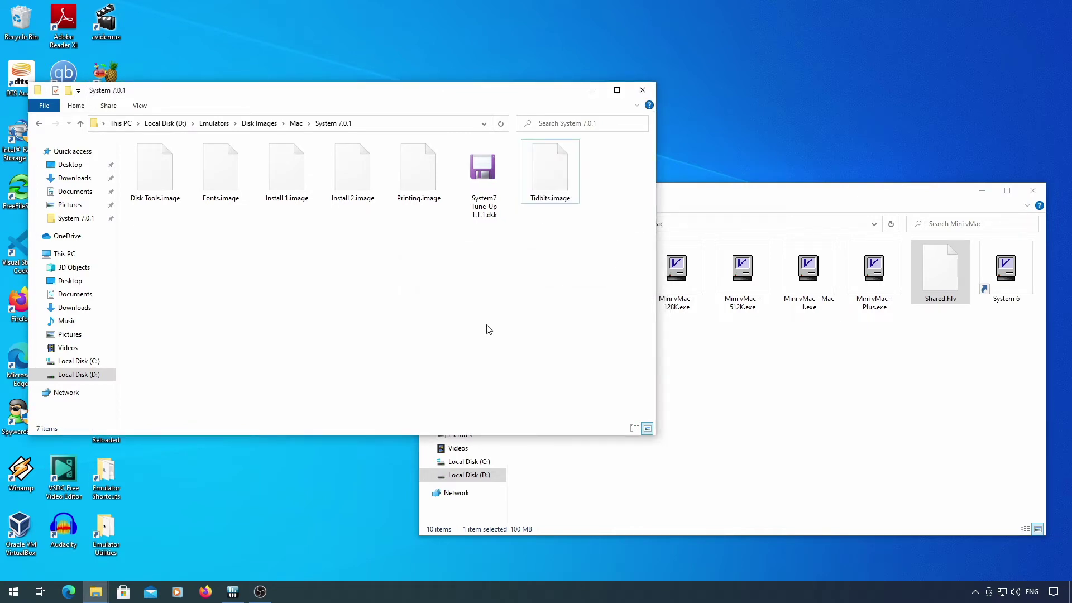
Step: Open a command prompt in the System 7.0.1 folder and run "ren *.image *.dsk" to change the images' extension
{"action": "right_click", "coordinate": [487, 329]}
{"action": "left_click", "coordinate": [556, 492]}
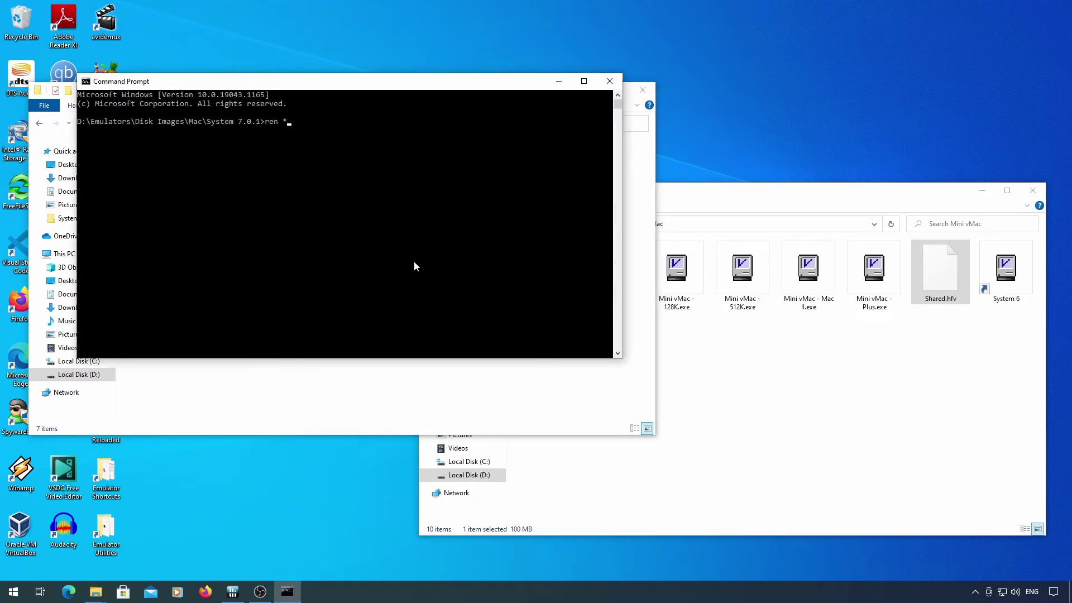
{"action": "type", "text": "ren *.image *.dsk"}
{"action": "key", "text": "Return"}
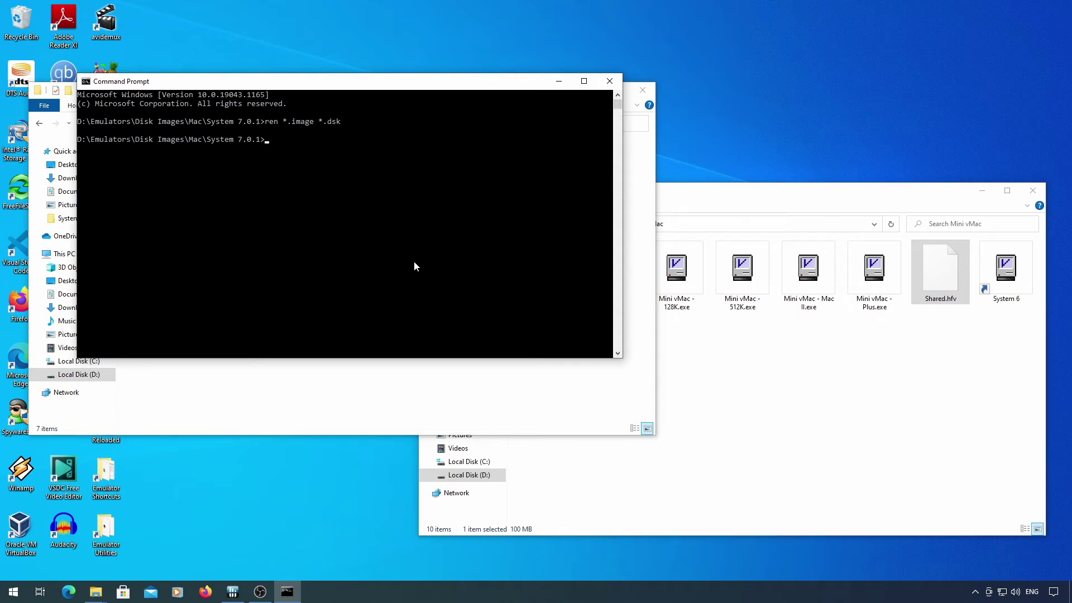
Step: Close the command prompt, launch Mini vMac - Mac II.exe and boot it from Install 1.dsk in the System 7.0.1 folder
{"action": "left_click", "coordinate": [609, 81]}
{"action": "double_click", "coordinate": [801, 279]}
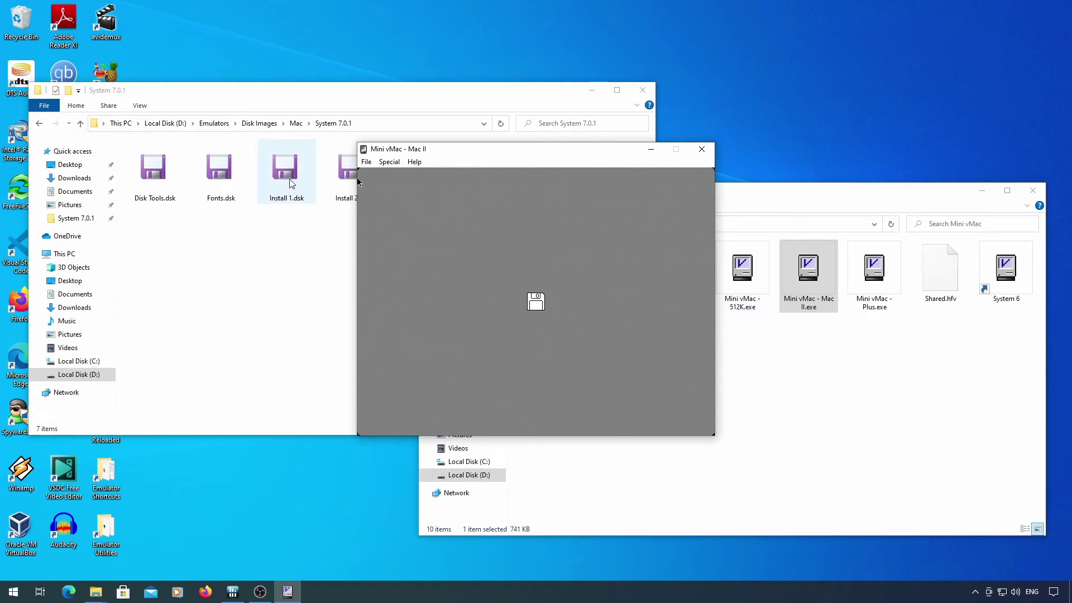
{"action": "left_click_drag", "start_coordinate": [290, 180], "coordinate": [516, 302]}
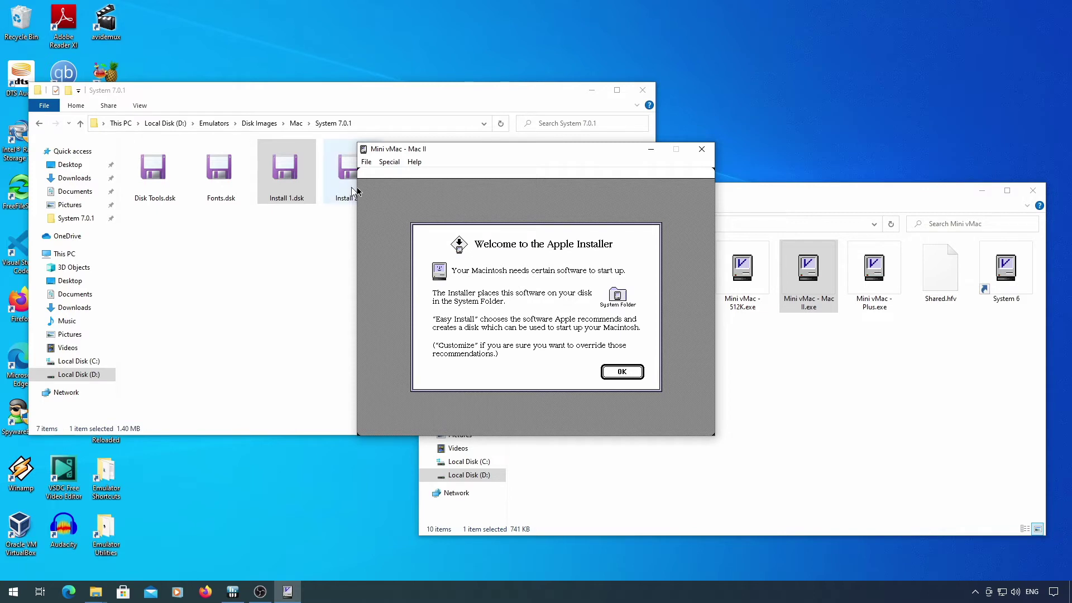
Step: Mount Install 2.dsk, Fonts.dsk, Printing.dsk and Tidbits.dsk from the System 7.0.1 folder in the emulated Mac II
{"action": "left_click", "coordinate": [356, 125]}
{"action": "left_click_drag", "start_coordinate": [349, 168], "coordinate": [668, 274]}
{"action": "left_click", "coordinate": [436, 109]}
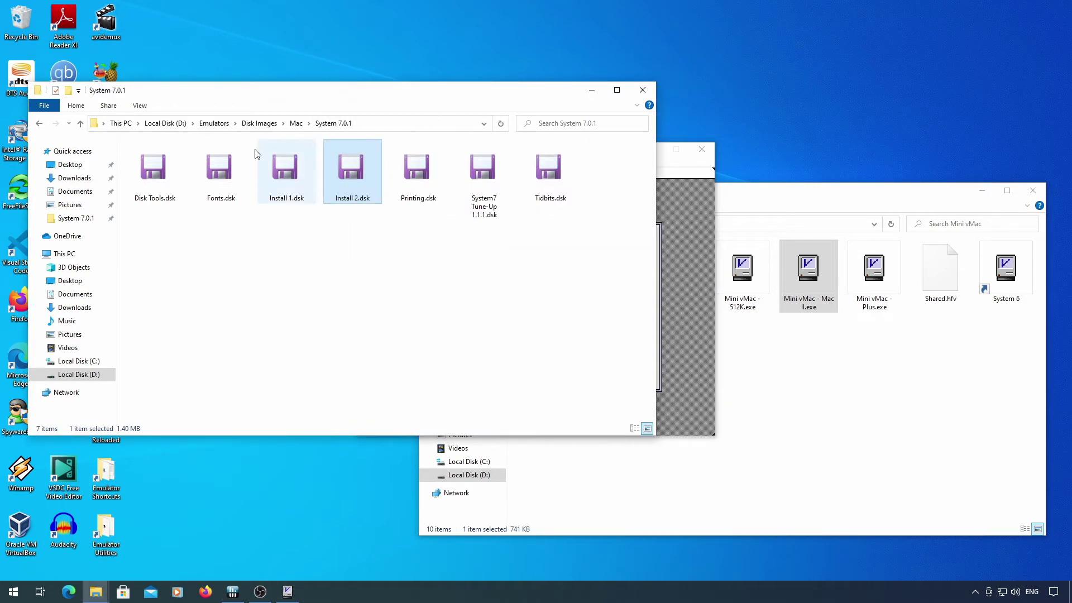
{"action": "left_click_drag", "start_coordinate": [211, 177], "coordinate": [668, 286]}
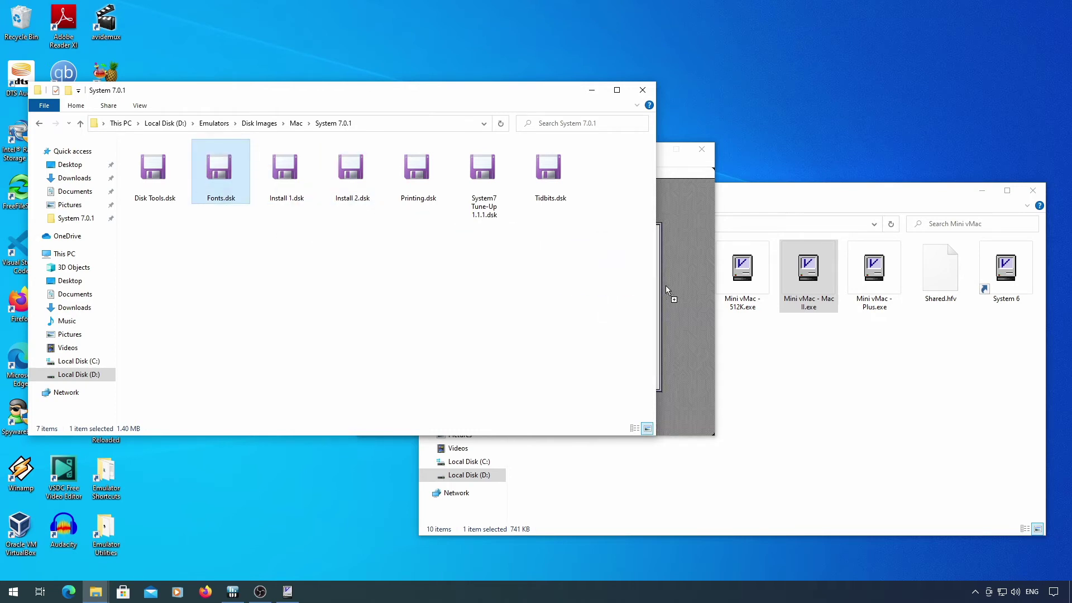
{"action": "left_click", "coordinate": [491, 104]}
{"action": "left_click_drag", "start_coordinate": [420, 167], "coordinate": [678, 271]}
{"action": "left_click", "coordinate": [536, 110]}
{"action": "left_click_drag", "start_coordinate": [550, 168], "coordinate": [675, 267]}
Step: Copy System7.hfv from the Blank Images folder into the Mini vMac folder
{"action": "left_click", "coordinate": [296, 123]}
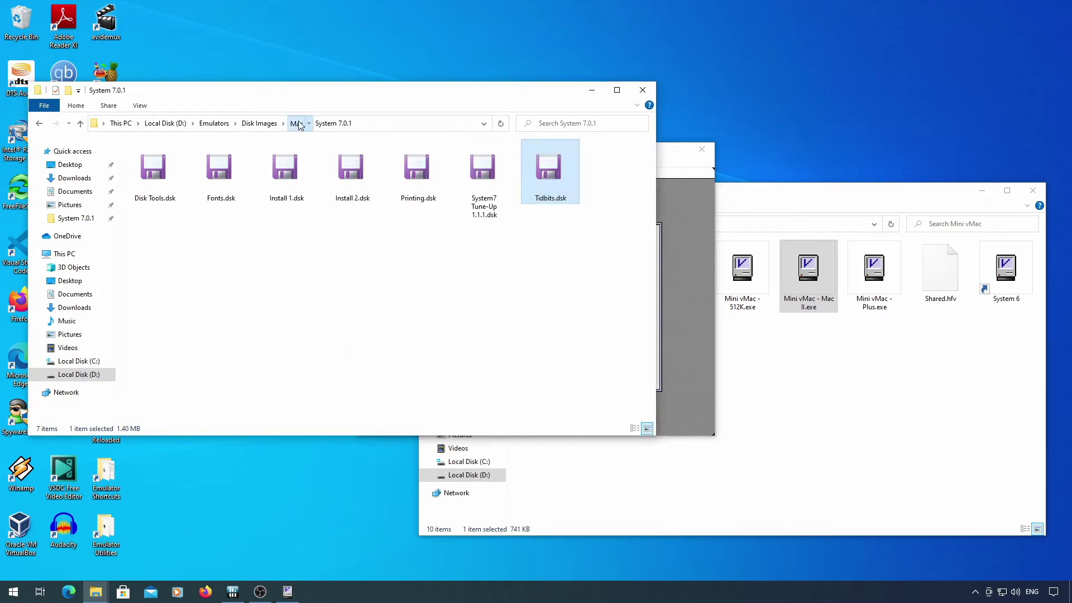
{"action": "double_click", "coordinate": [154, 167]}
{"action": "left_click", "coordinate": [477, 183]}
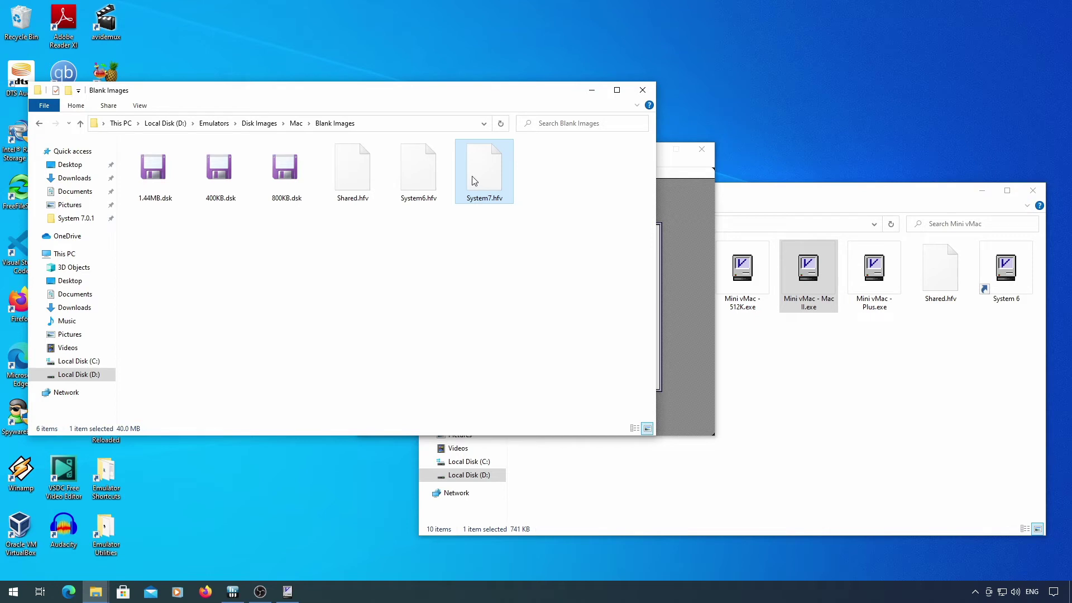
{"action": "left_click", "coordinate": [486, 281]}
{"action": "key", "text": "space"}
{"action": "left_click", "coordinate": [806, 389]}
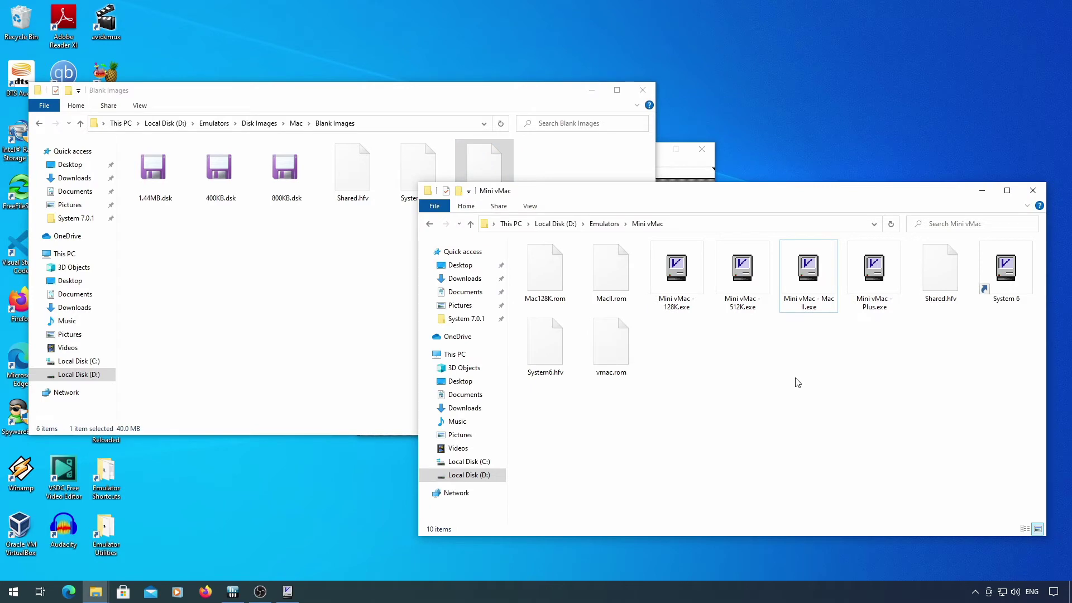
{"action": "key", "text": "ctrl+v"}
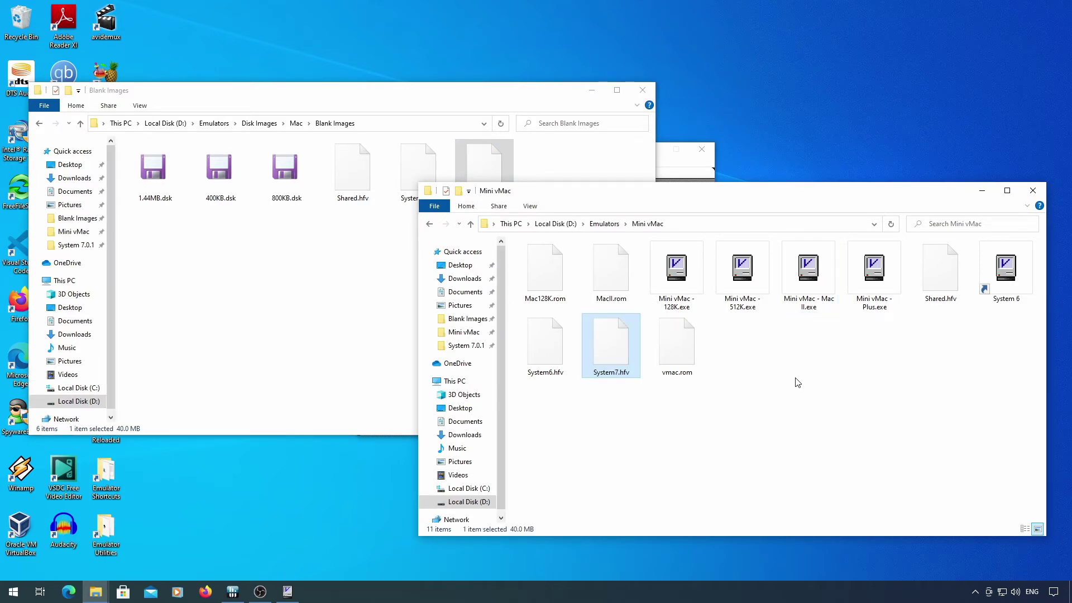
Step: Mount the copied System7.hfv in the emulator, continue past the installer's welcome, and initialize the blank disk with the name System 7
{"action": "left_click_drag", "start_coordinate": [600, 343], "coordinate": [691, 167]}
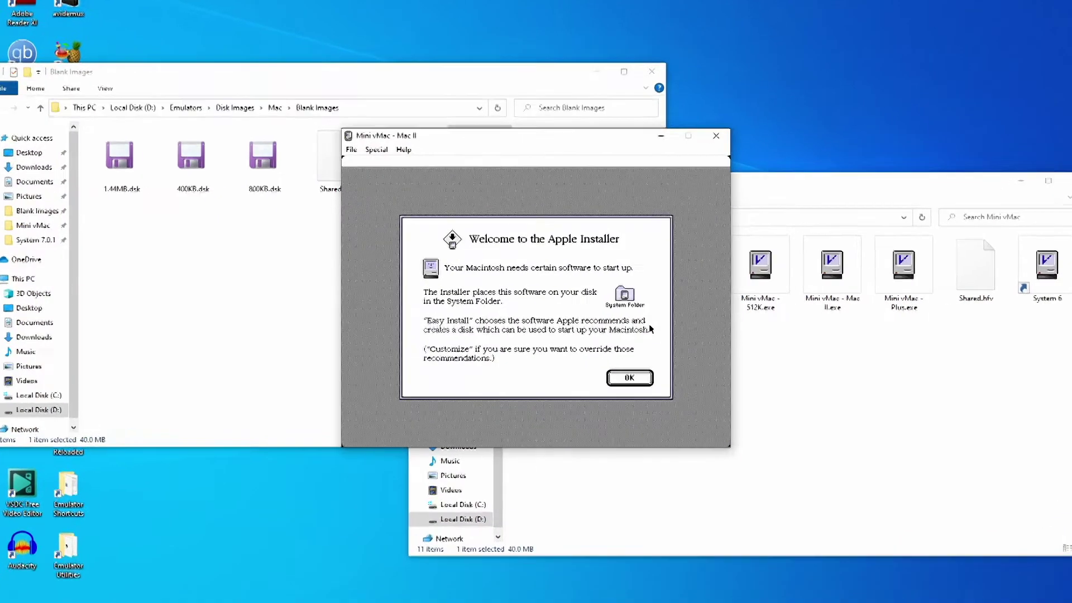
{"action": "left_click", "coordinate": [649, 380]}
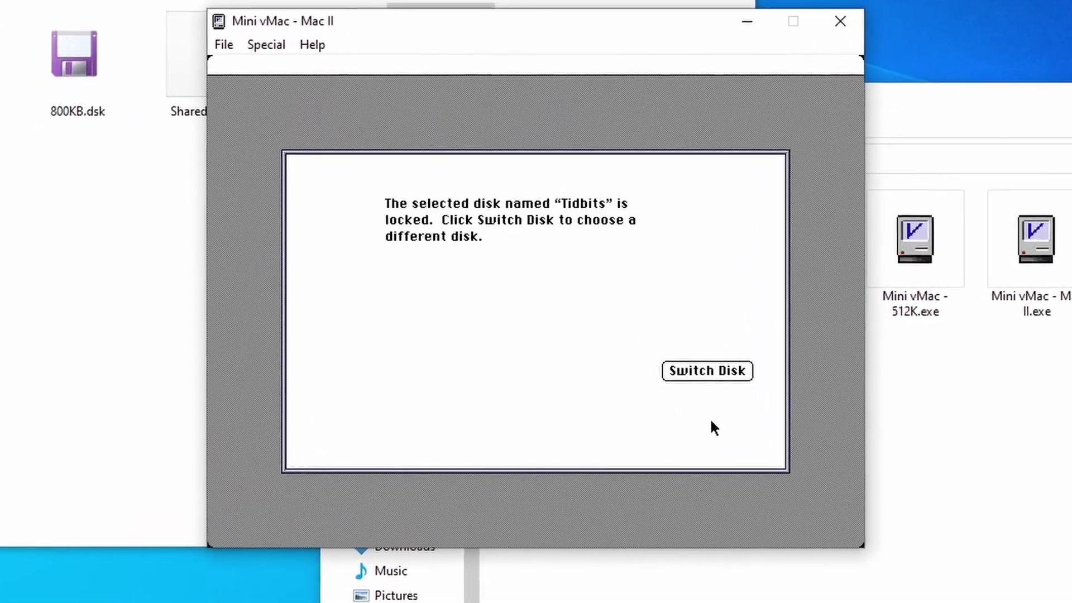
{"action": "left_click", "coordinate": [651, 239]}
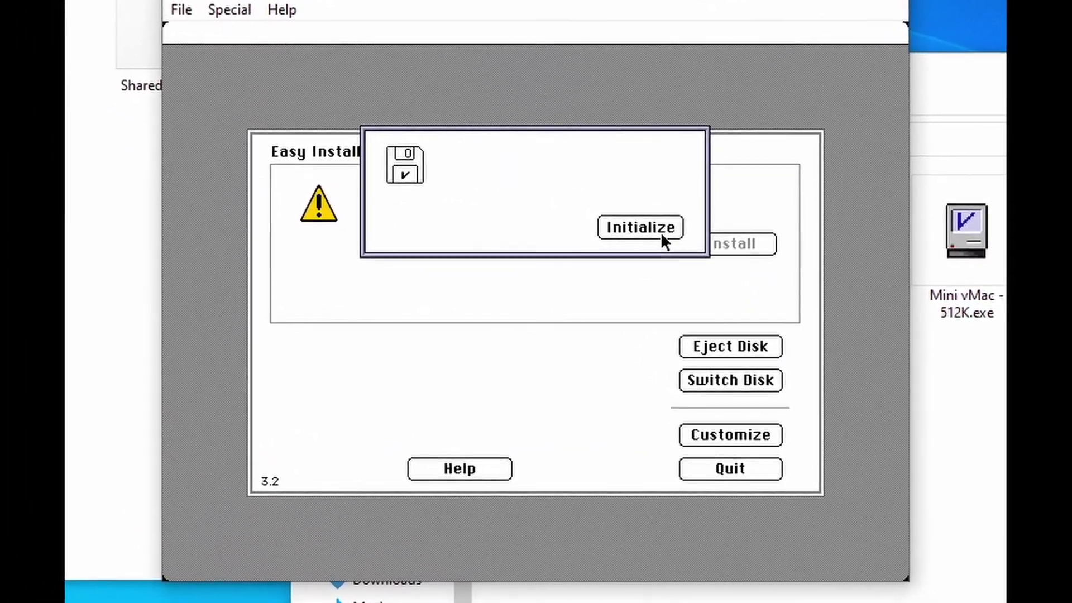
{"action": "left_click", "coordinate": [664, 230]}
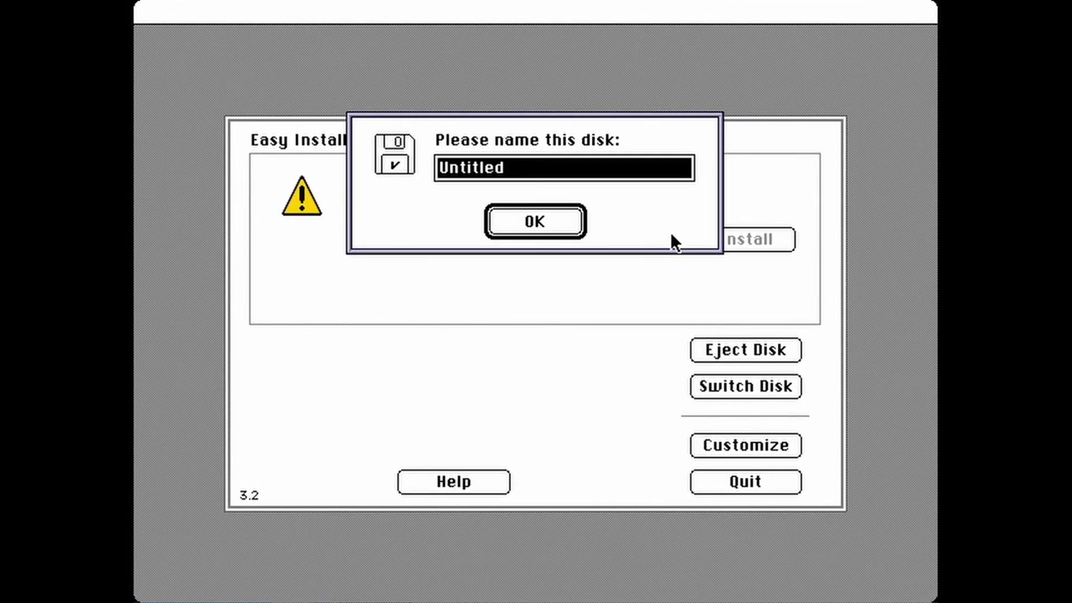
{"action": "type", "text": "System 7"}
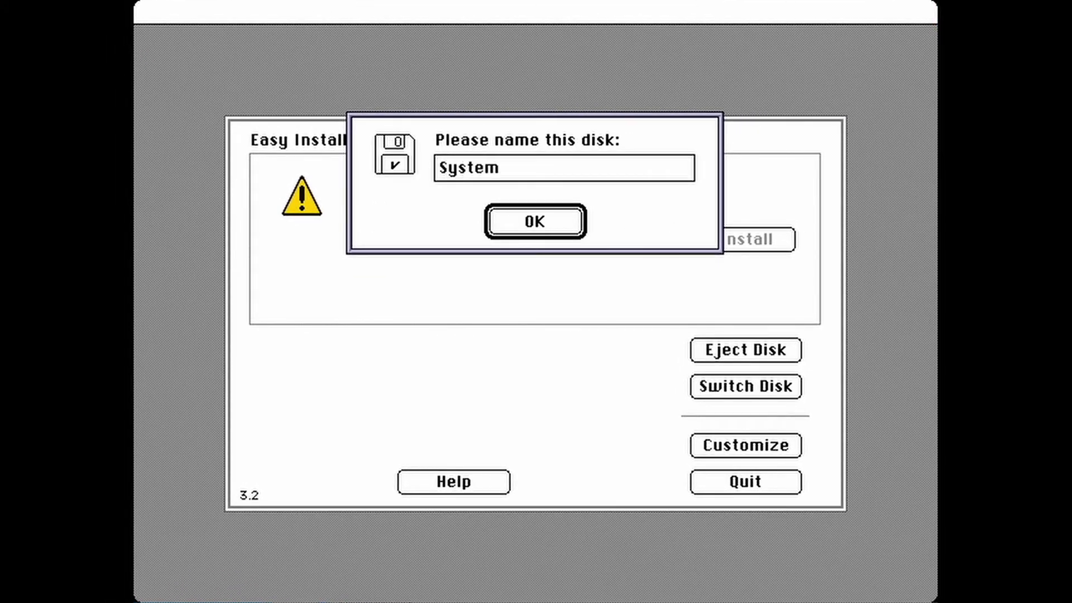
{"action": "left_click", "coordinate": [521, 215]}
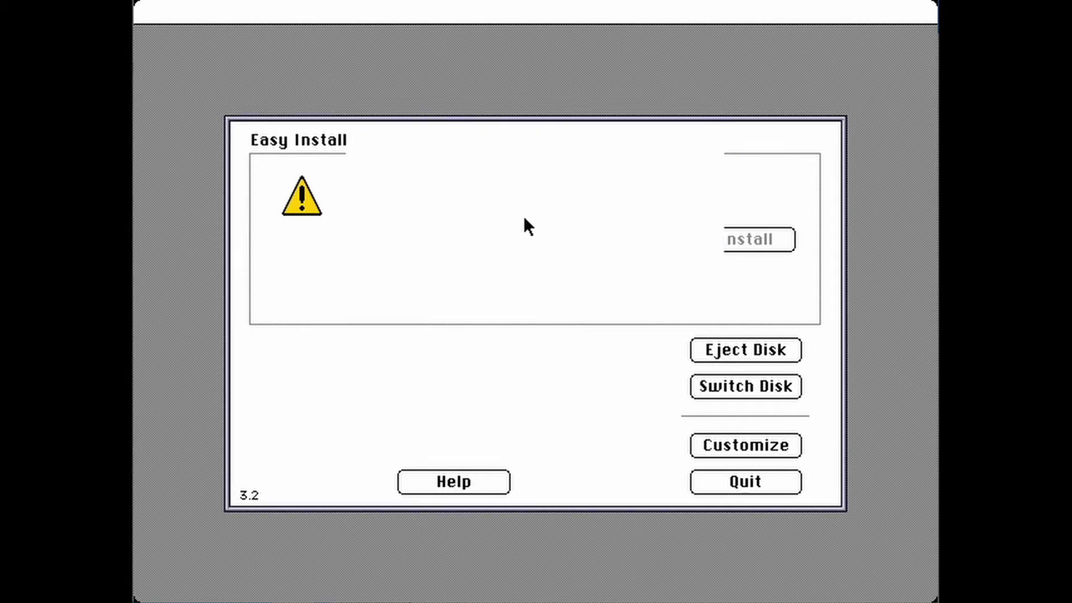
Step: Customize the installation to "System Software for any Macintosh" and install it on the System 7 disk
{"action": "left_click", "coordinate": [729, 445]}
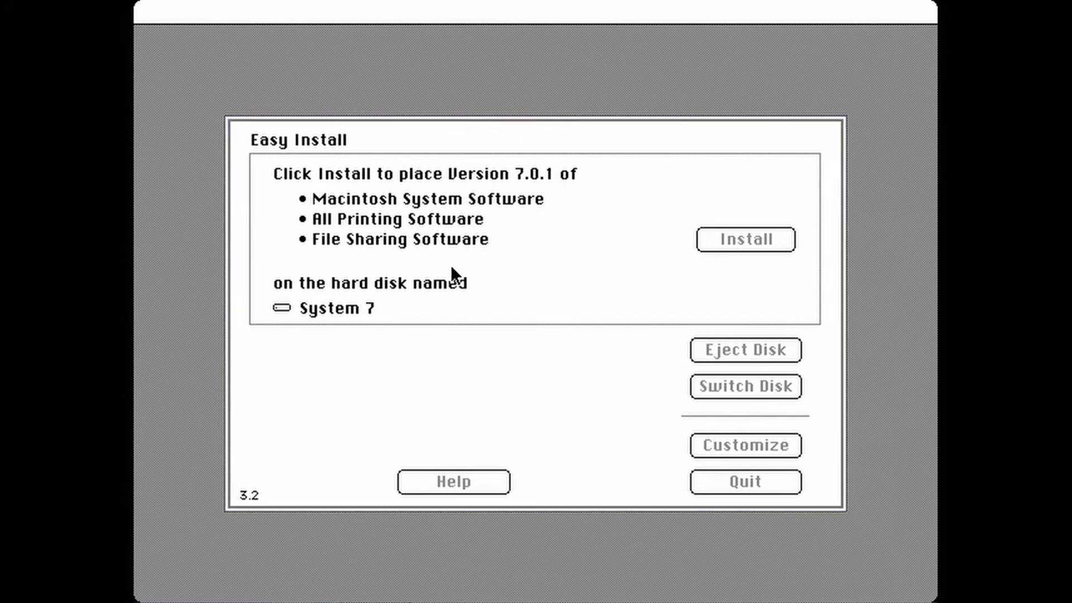
{"action": "left_click", "coordinate": [487, 194]}
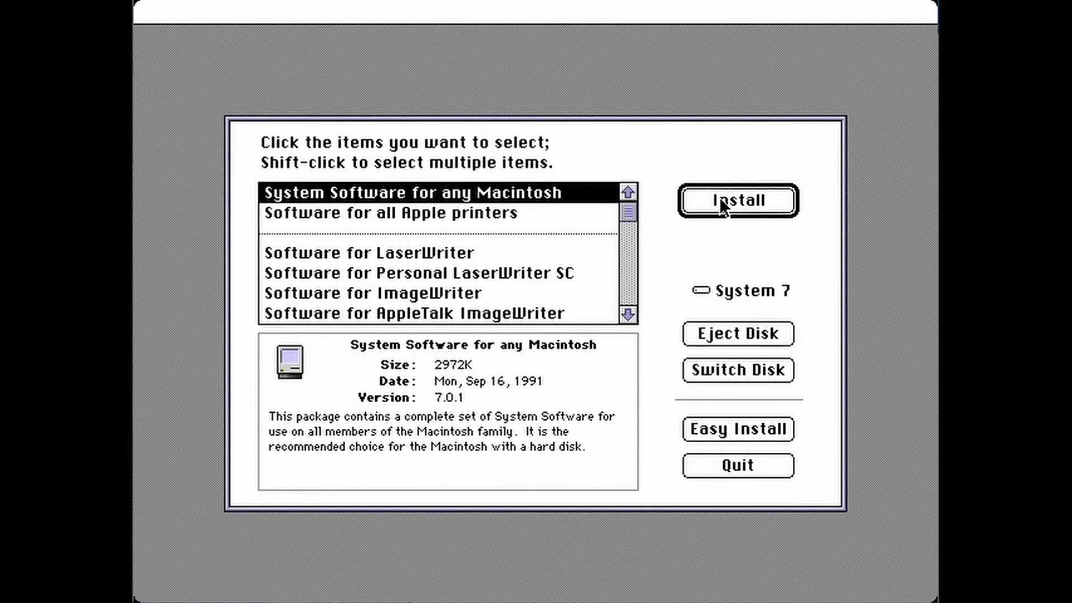
{"action": "left_click", "coordinate": [719, 196]}
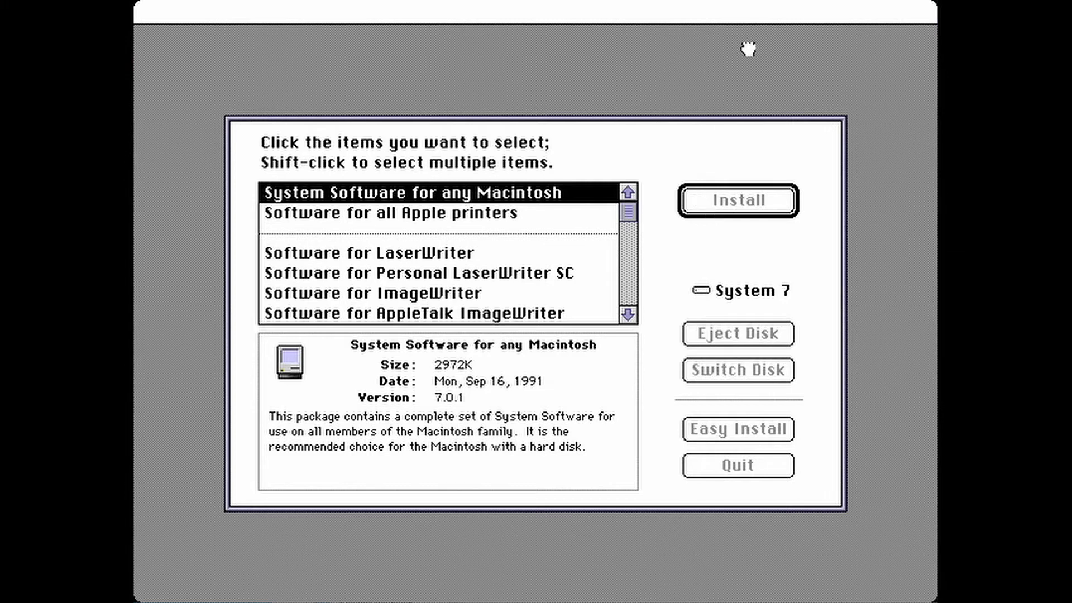
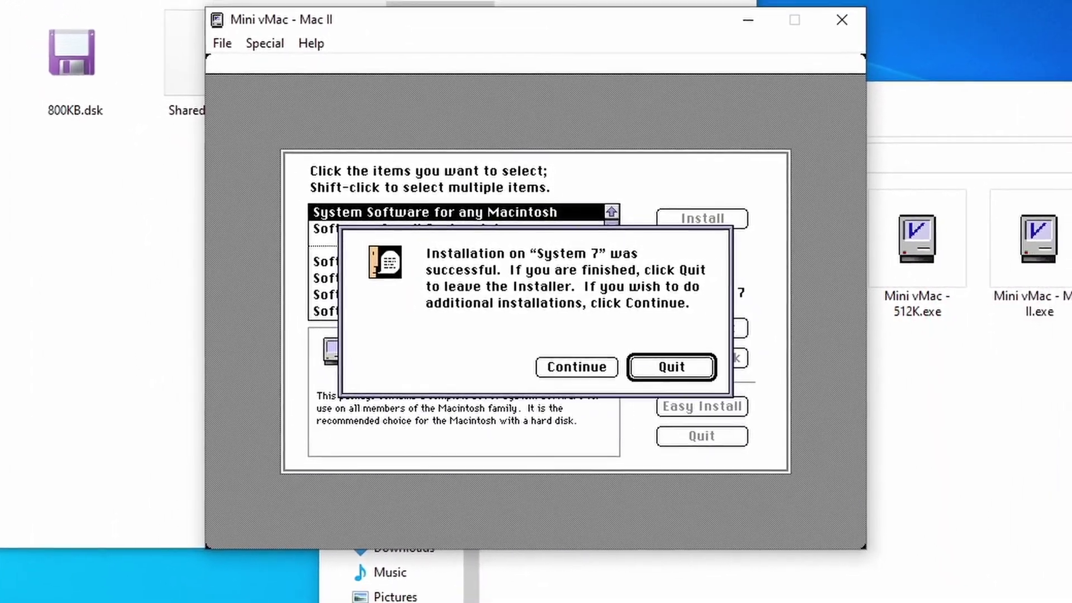
Step: Quit the Installer, restart the emulated Mac II and boot it from System7.hfv in the Mini vMac folder
{"action": "left_click", "coordinate": [654, 366]}
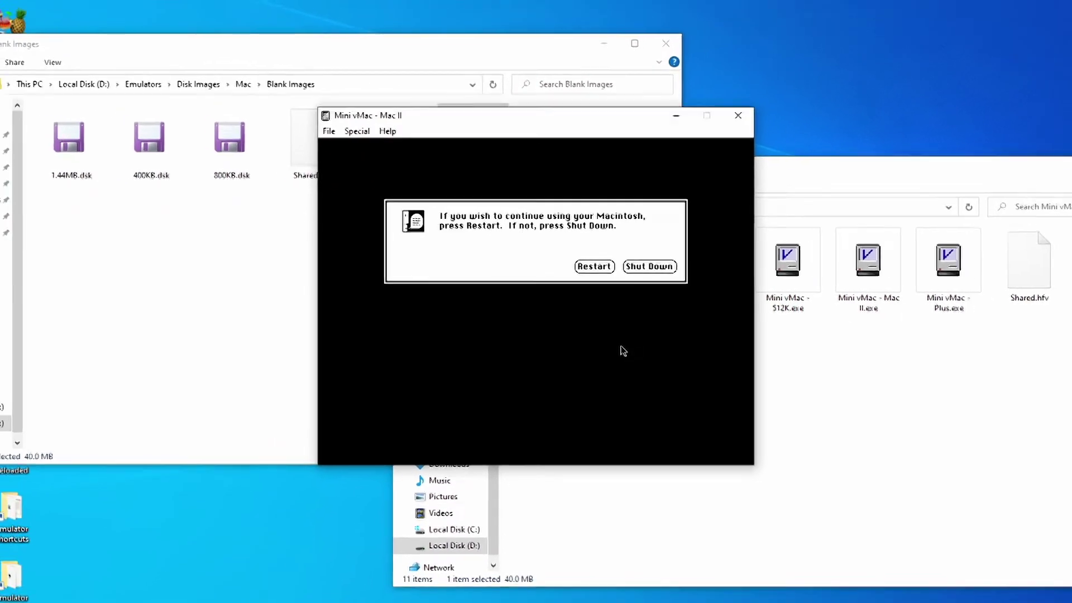
{"action": "left_click", "coordinate": [589, 273]}
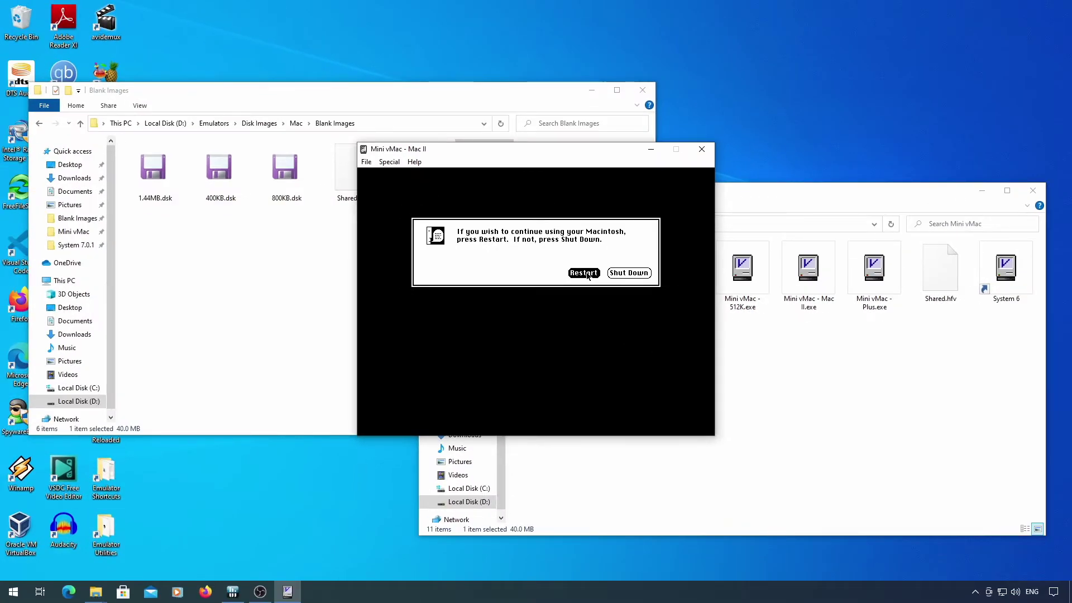
{"action": "left_click", "coordinate": [602, 491]}
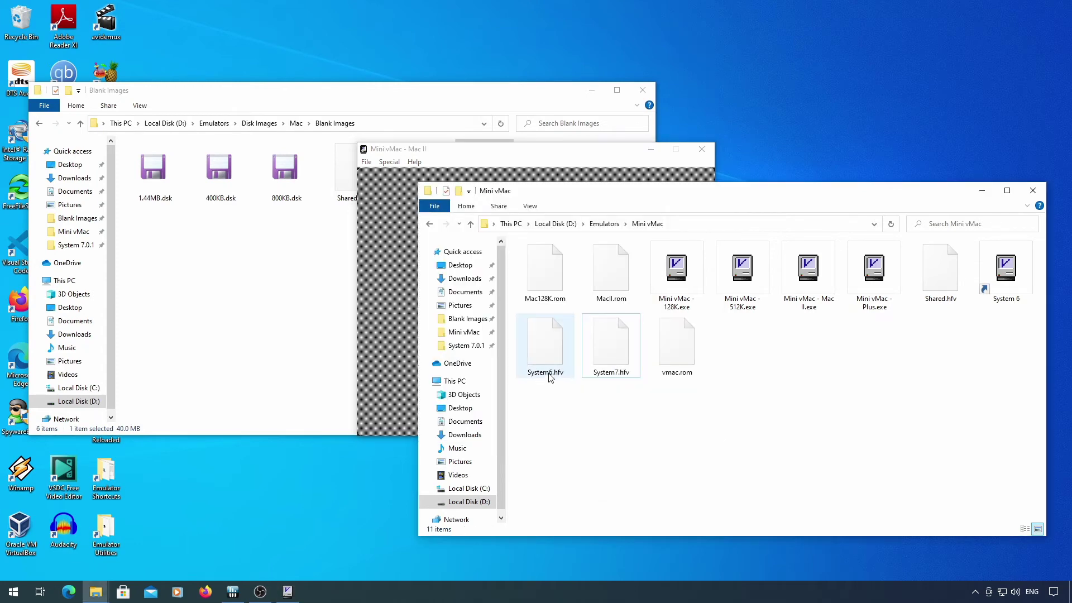
{"action": "left_click", "coordinate": [627, 357]}
{"action": "left_click_drag", "start_coordinate": [627, 355], "coordinate": [399, 335]}
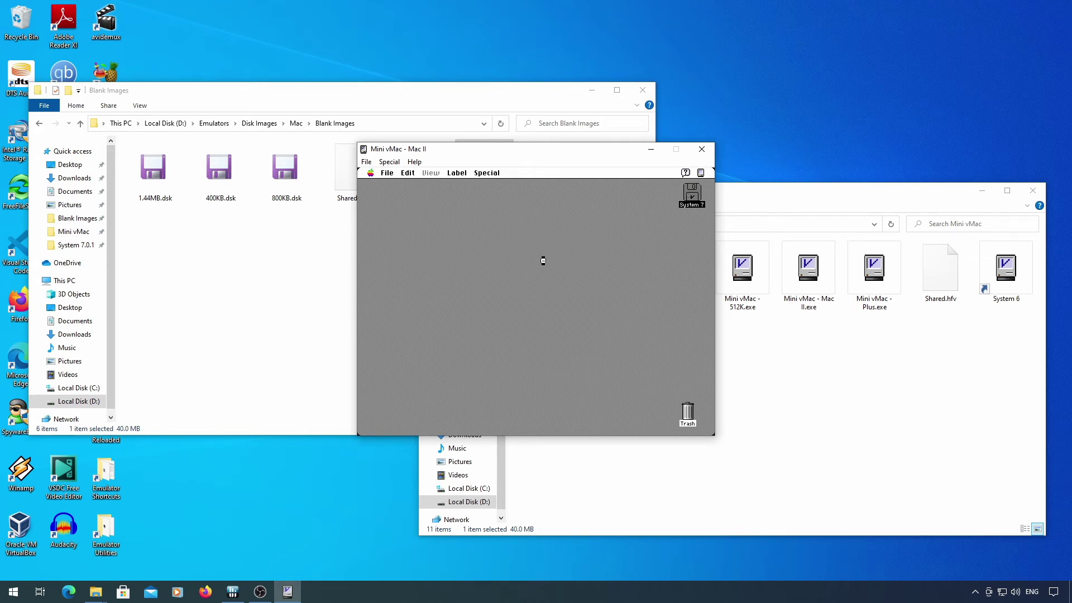
Step: Mount importfl-1.2.2.dsk from the host's Mac disk images folder and copy the ImportFl application to the System 7 disk
{"action": "left_click", "coordinate": [404, 114]}
{"action": "left_click", "coordinate": [297, 123]}
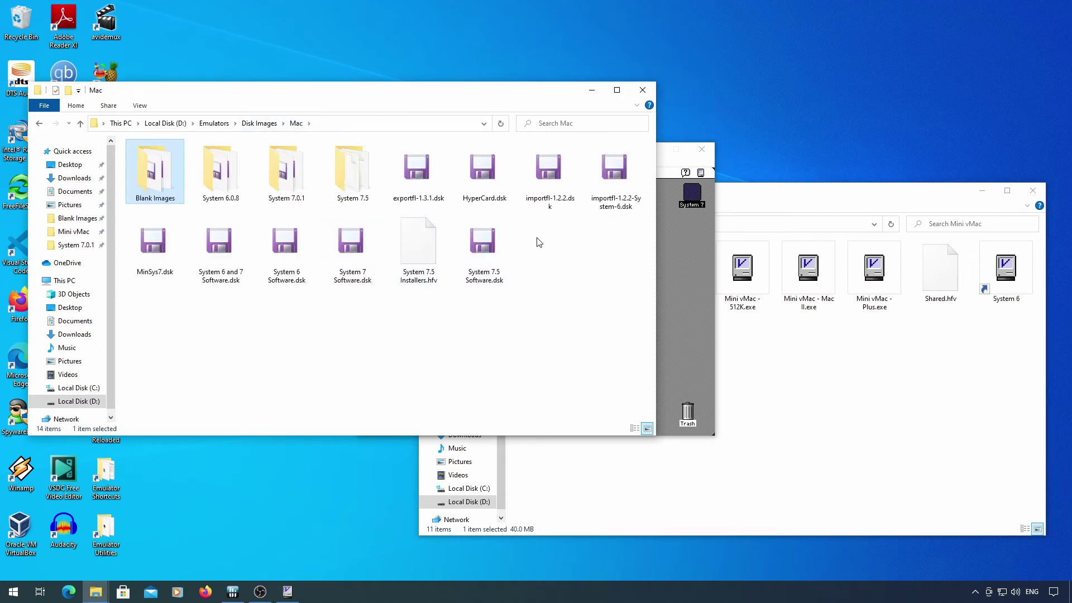
{"action": "left_click_drag", "start_coordinate": [553, 180], "coordinate": [667, 311]}
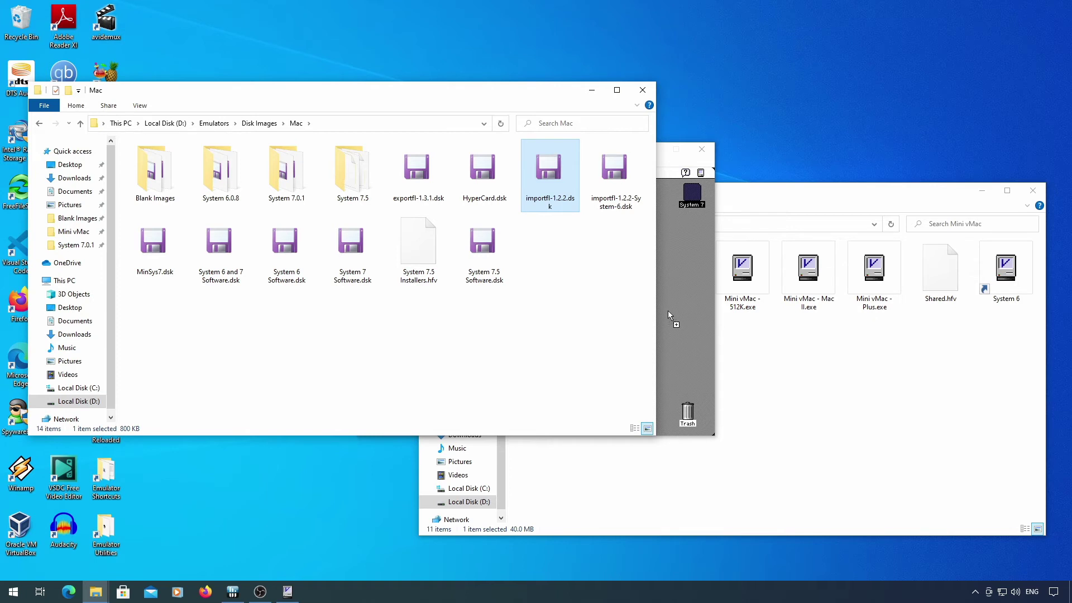
{"action": "left_click_drag", "start_coordinate": [667, 311], "coordinate": [667, 310]}
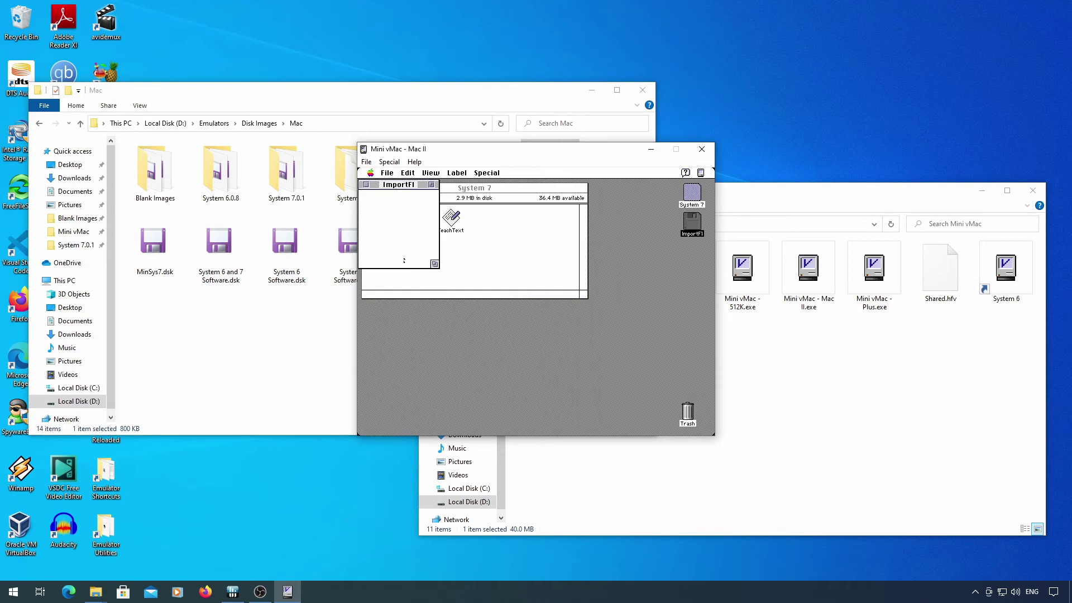
{"action": "left_click", "coordinate": [378, 214]}
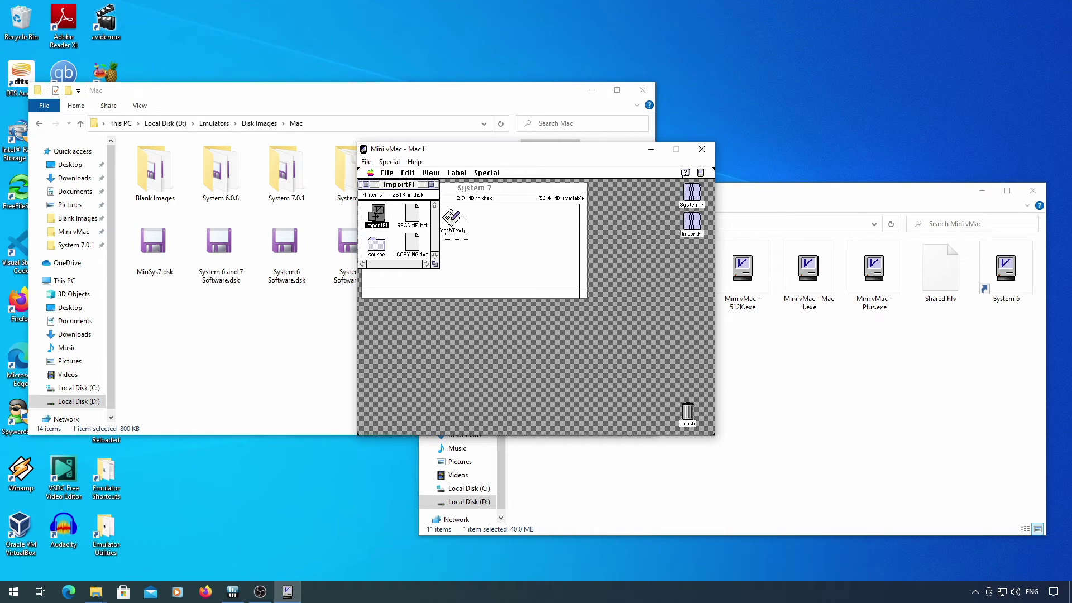
{"action": "left_click_drag", "start_coordinate": [455, 226], "coordinate": [481, 218]}
{"action": "left_click", "coordinate": [555, 235]}
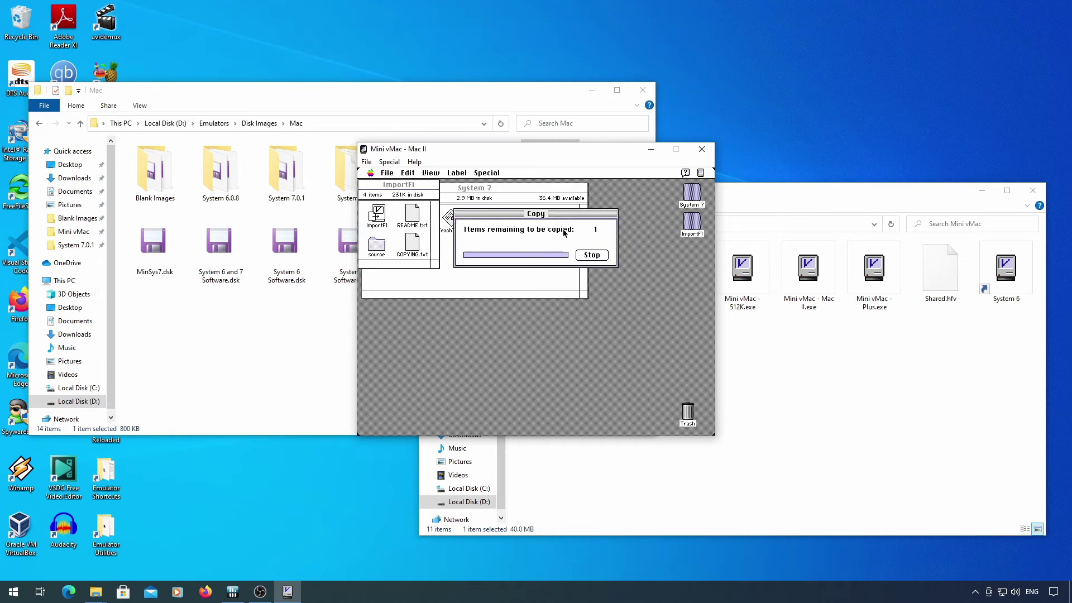
Step: Mount exportfl-1.3.1.dsk and copy the ExportFl application to the System 7 disk beside ImportFl
{"action": "left_click", "coordinate": [534, 107]}
{"action": "left_click_drag", "start_coordinate": [417, 167], "coordinate": [674, 307]}
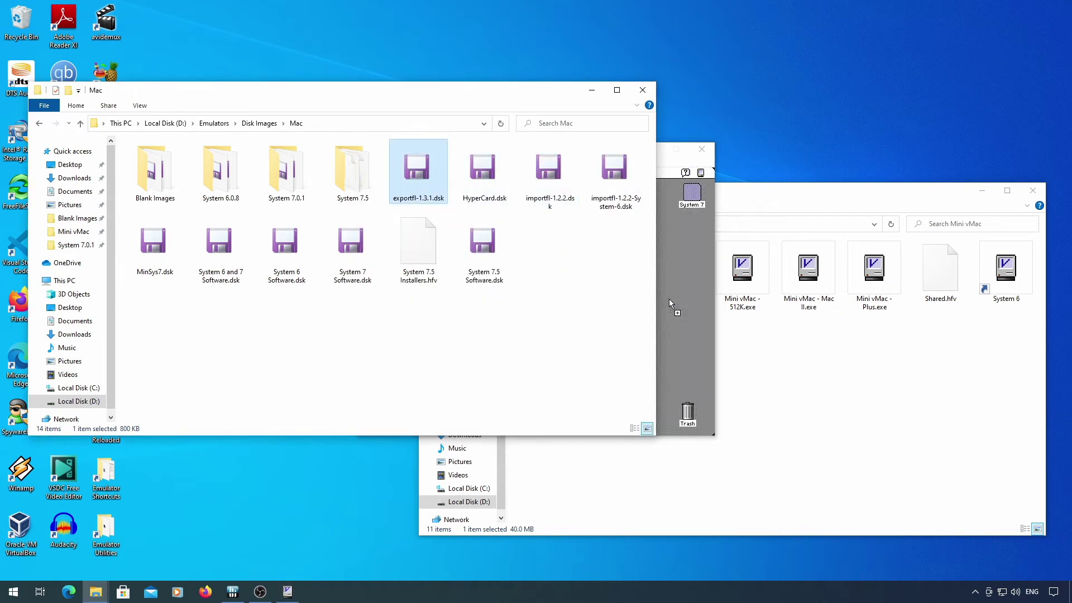
{"action": "left_click_drag", "start_coordinate": [377, 214], "coordinate": [511, 224]}
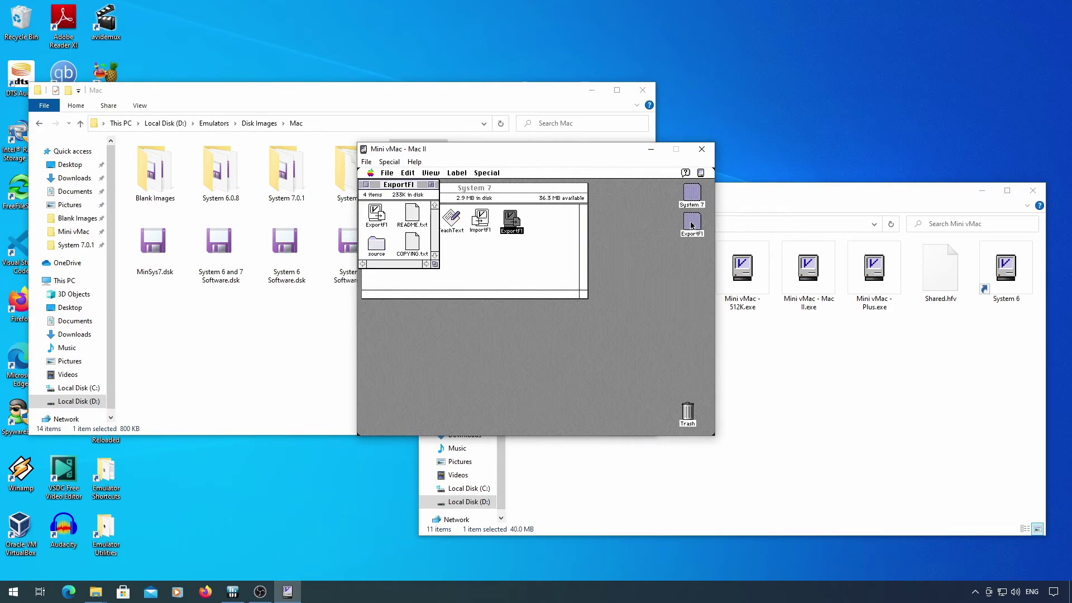
Step: Mount System7 Tune-Up 1.1.1.dsk from the System 7.0.1 folder, install the Tune-Up on the System 7 disk and restart
{"action": "double_click", "coordinate": [300, 178]}
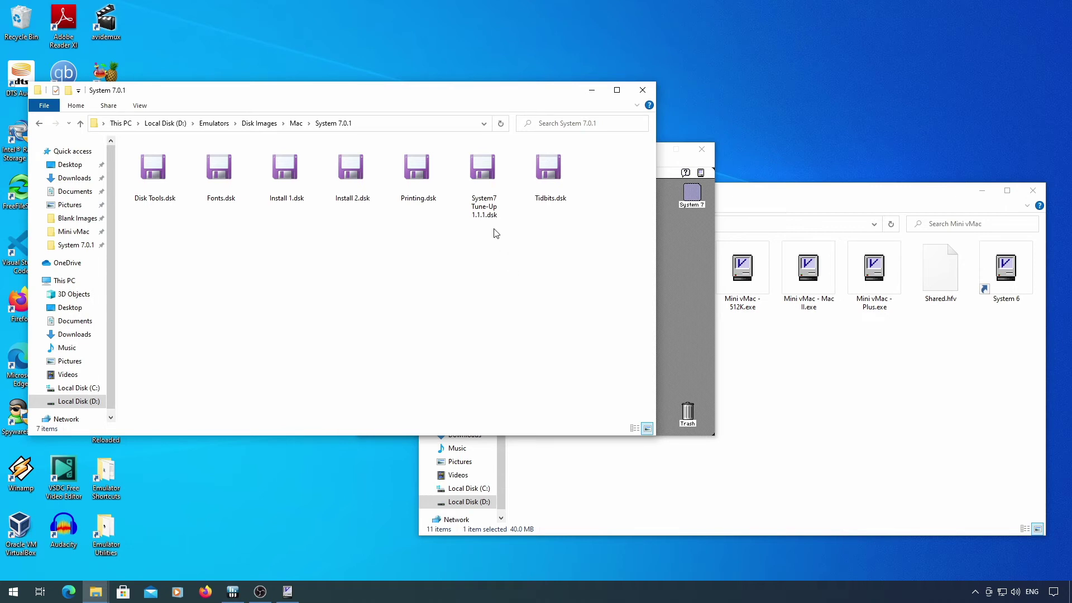
{"action": "left_click_drag", "start_coordinate": [485, 201], "coordinate": [667, 274]}
{"action": "double_click", "coordinate": [692, 221]}
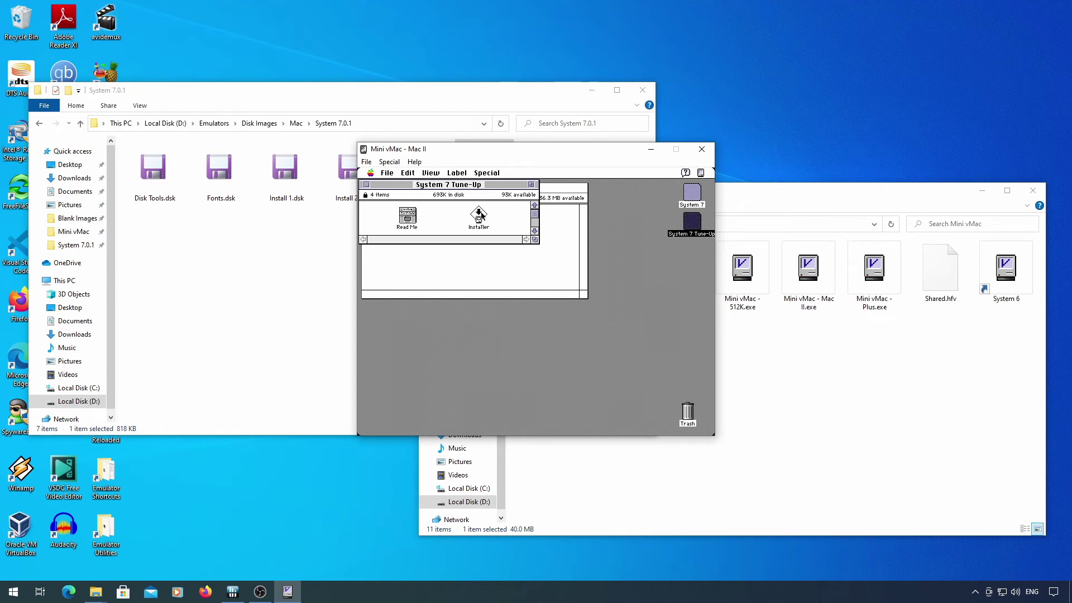
{"action": "double_click", "coordinate": [479, 216]}
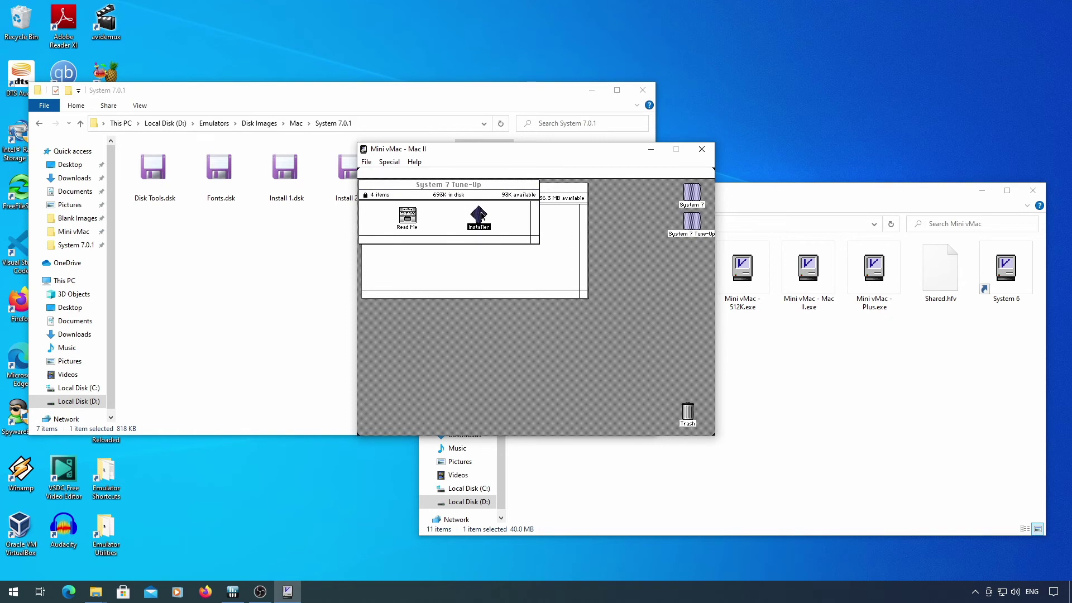
{"action": "key", "text": "Return"}
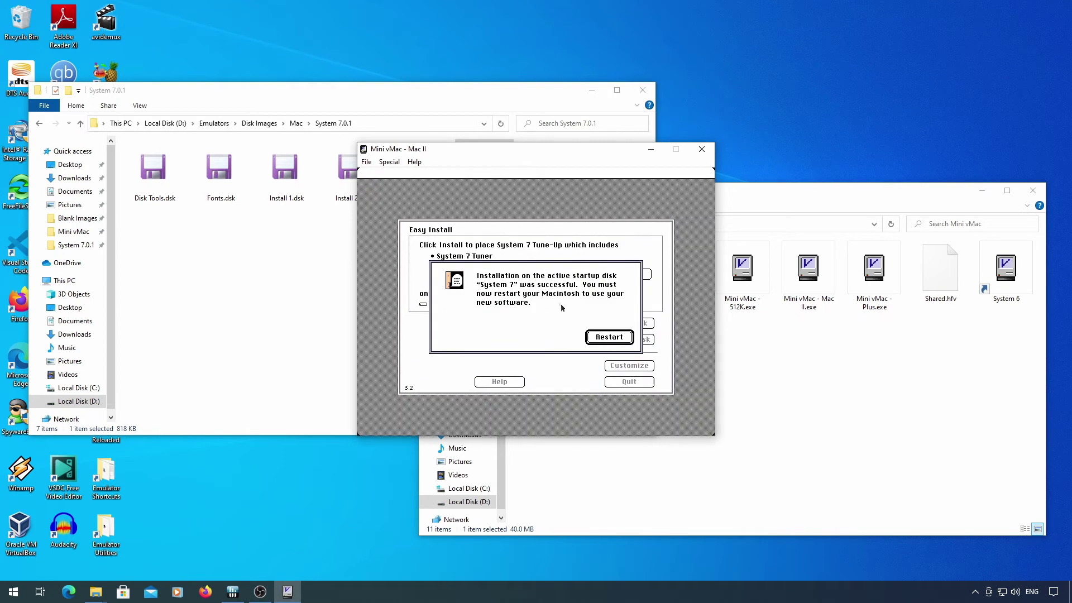
{"action": "key", "text": "Return"}
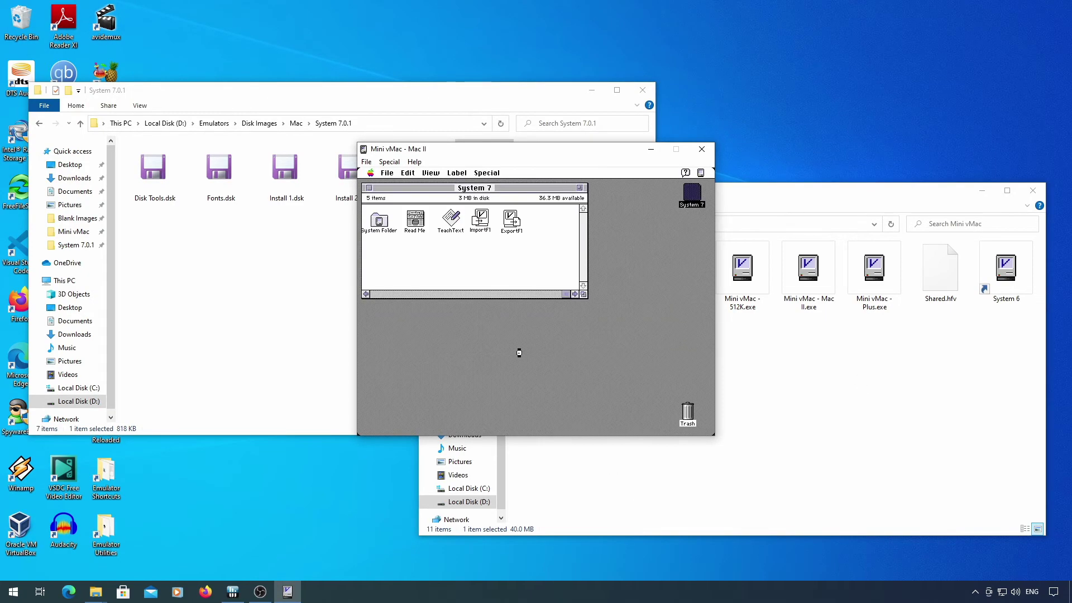
Step: Mount System 6 and 7 Software.dsk from the host's Mac disk images folder and place its window clear of the System 7 disk's contents
{"action": "left_click", "coordinate": [403, 109]}
{"action": "left_click", "coordinate": [297, 124]}
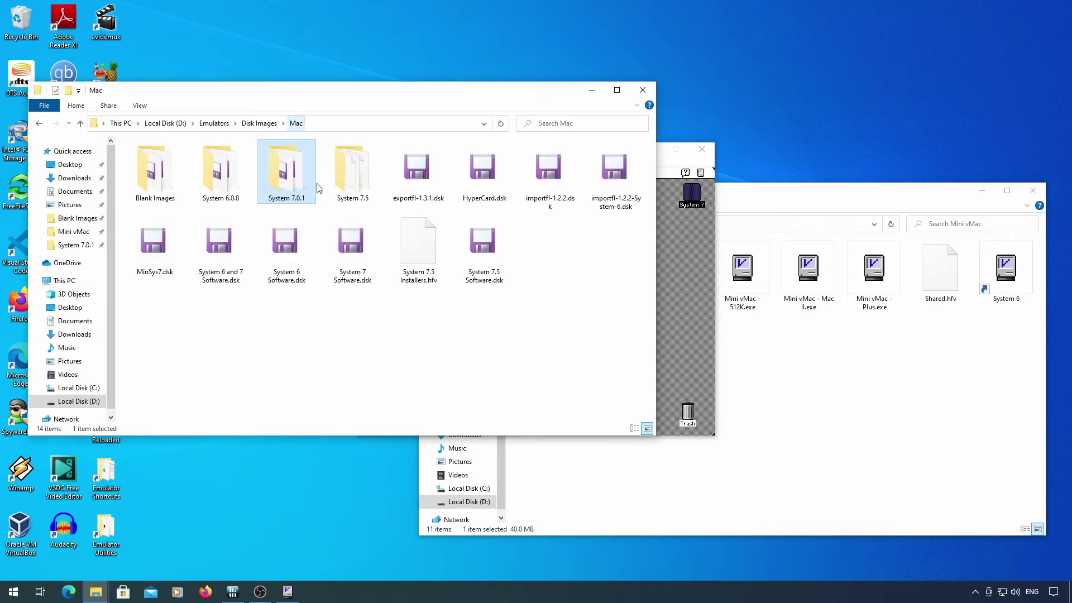
{"action": "left_click_drag", "start_coordinate": [236, 249], "coordinate": [677, 320]}
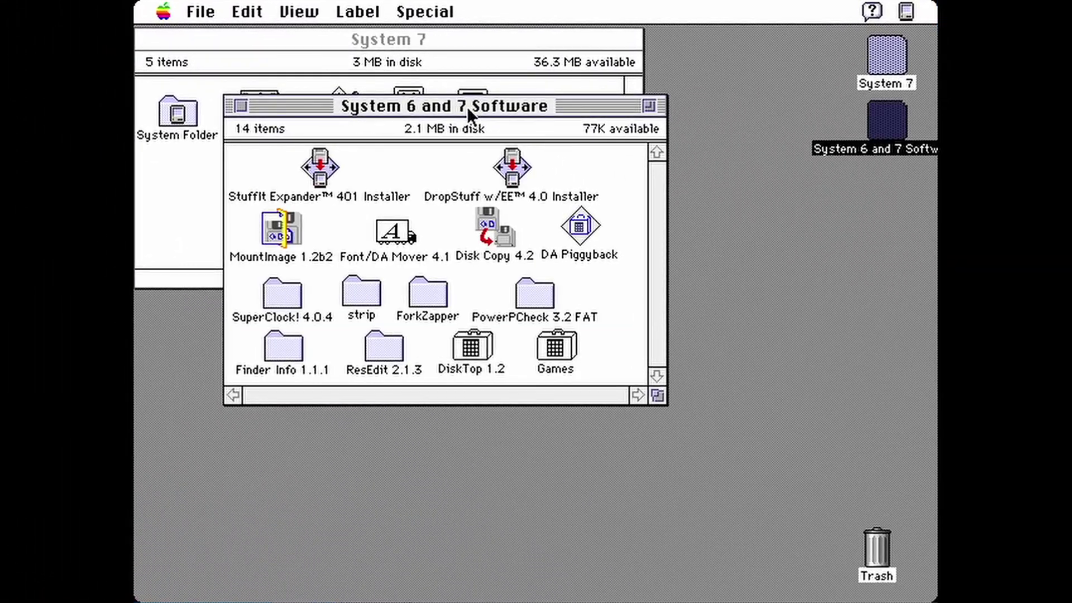
{"action": "left_click_drag", "start_coordinate": [466, 106], "coordinate": [564, 283]}
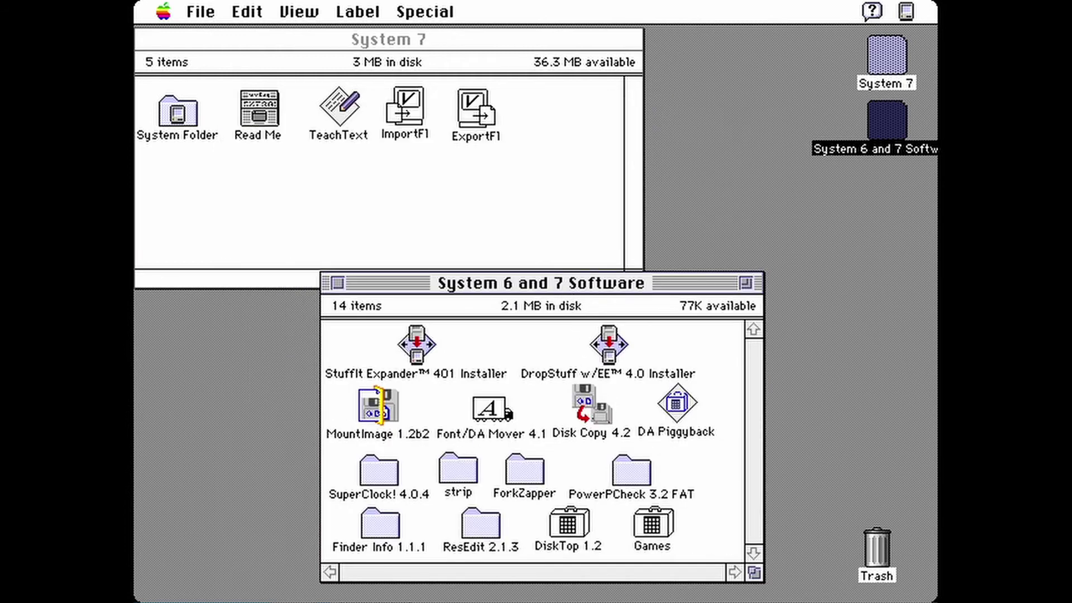
Step: Install StuffIt Expander 4.0.1 on the System 7 disk and close its installed folder
{"action": "double_click", "coordinate": [416, 352]}
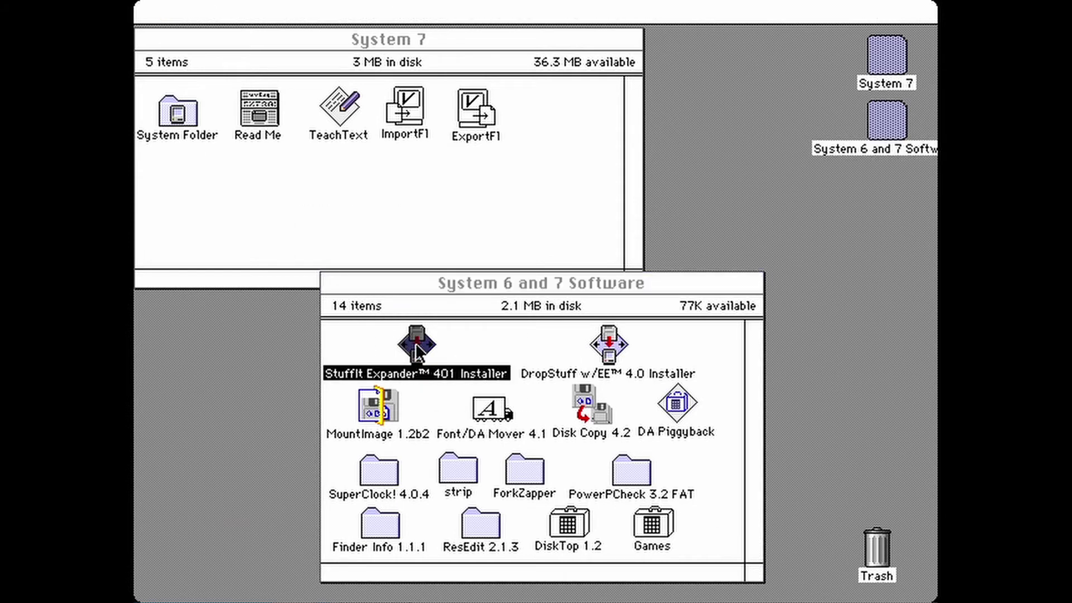
{"action": "left_click", "coordinate": [537, 416]}
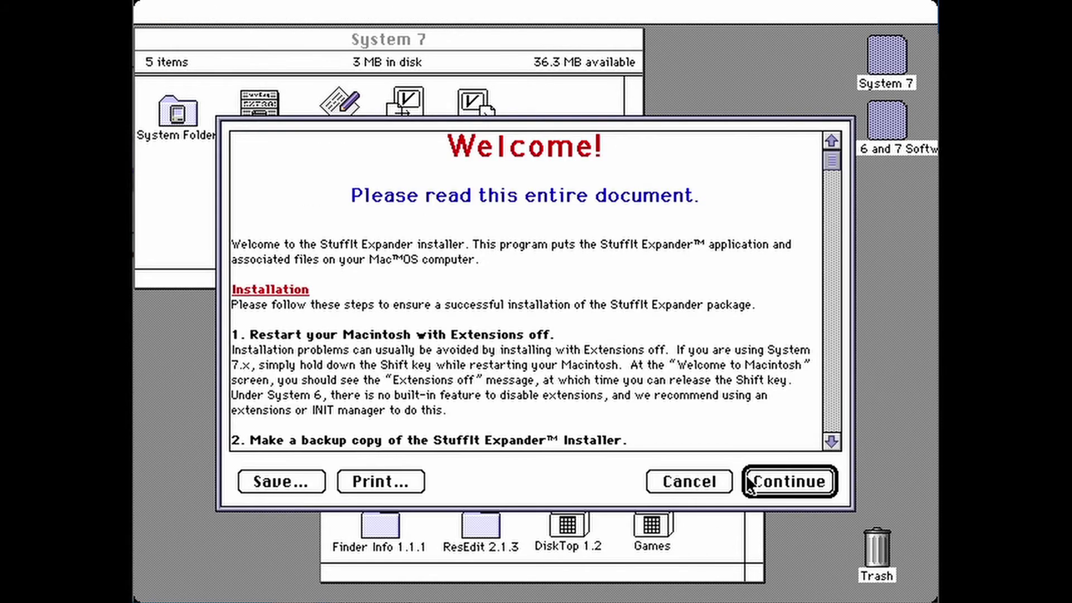
{"action": "left_click", "coordinate": [759, 475]}
{"action": "left_click", "coordinate": [688, 281]}
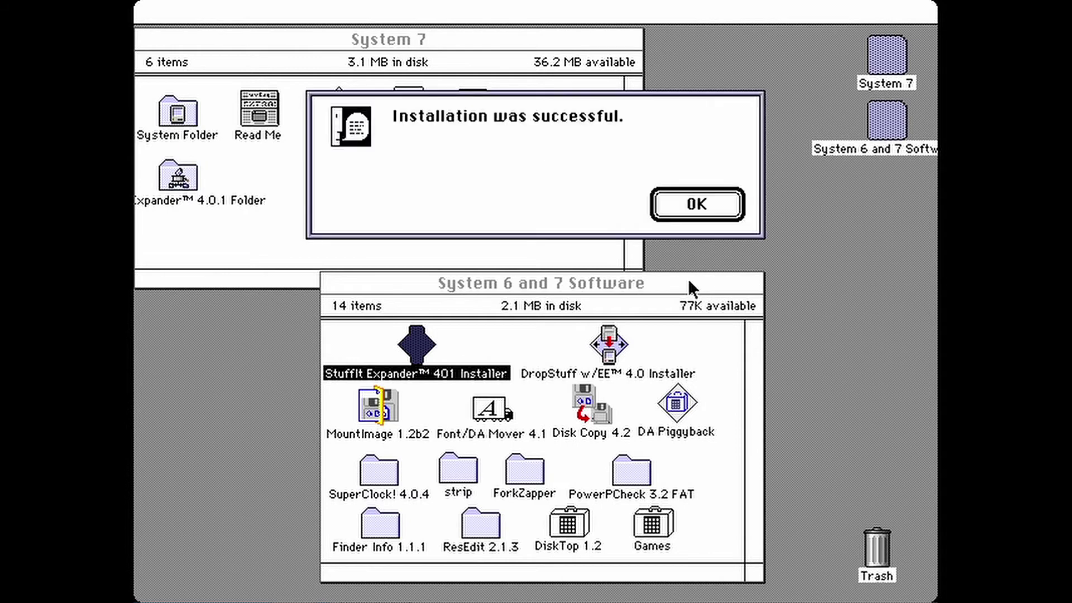
{"action": "key", "text": "Return"}
{"action": "left_click", "coordinate": [154, 46]}
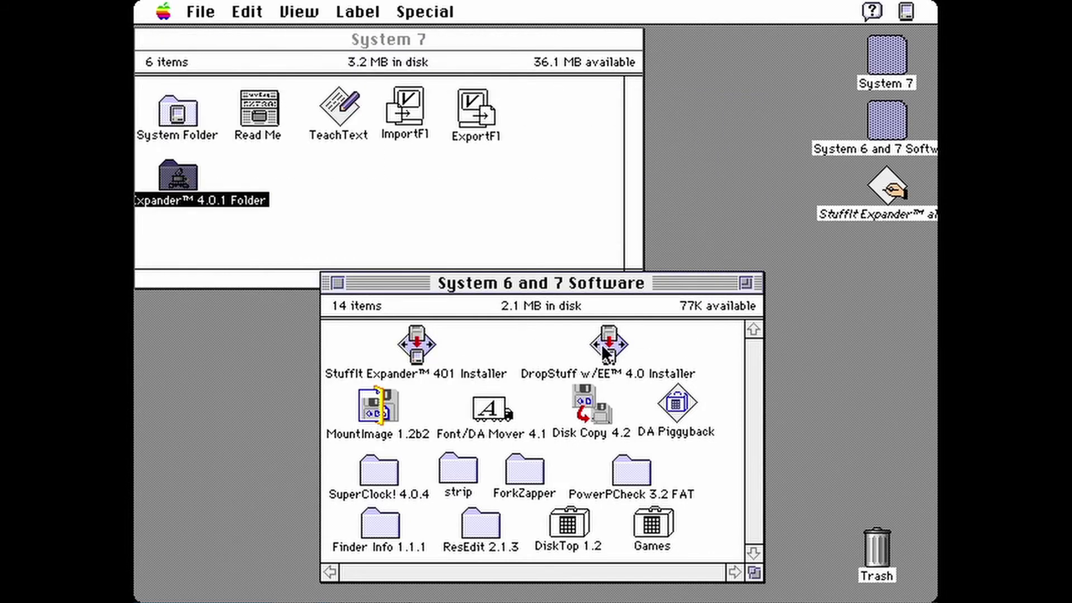
Step: Install DropStuff w/EE 4.0 on the System 7 disk and close its installed folder
{"action": "double_click", "coordinate": [607, 346]}
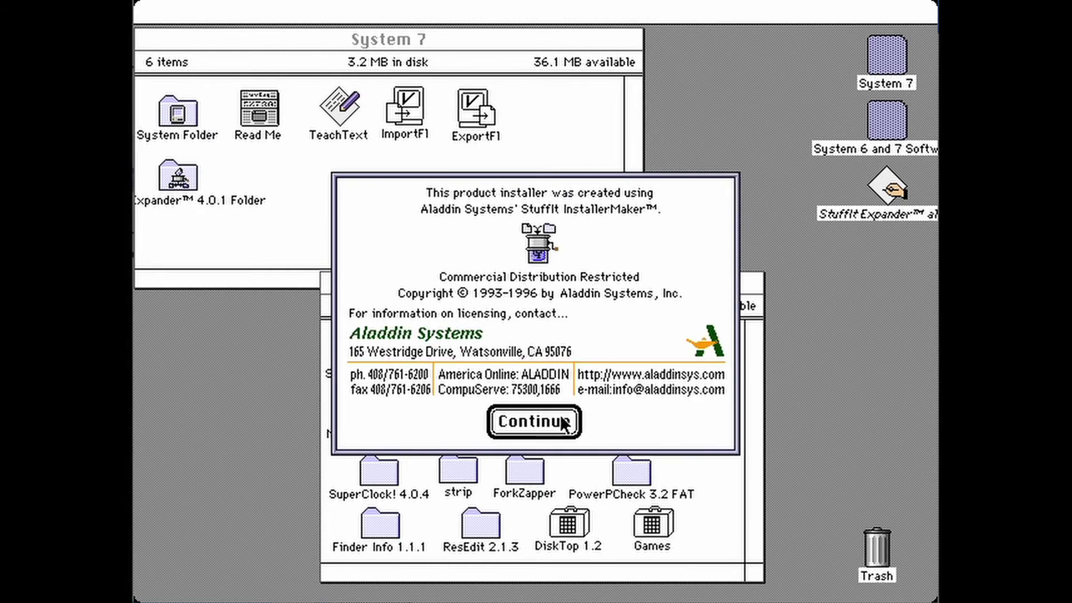
{"action": "left_click", "coordinate": [559, 420]}
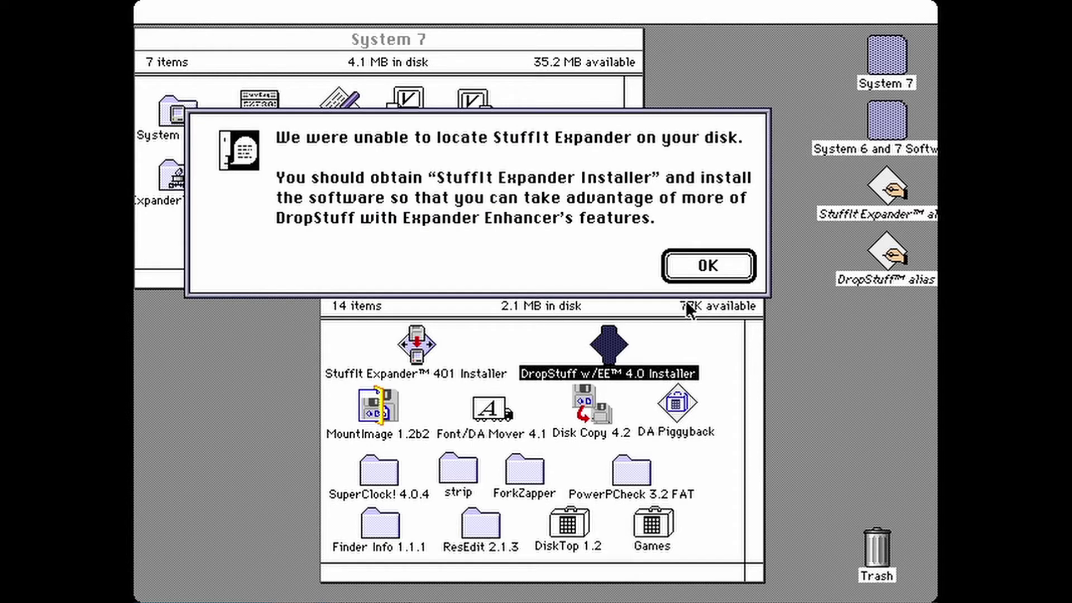
{"action": "left_click", "coordinate": [698, 269]}
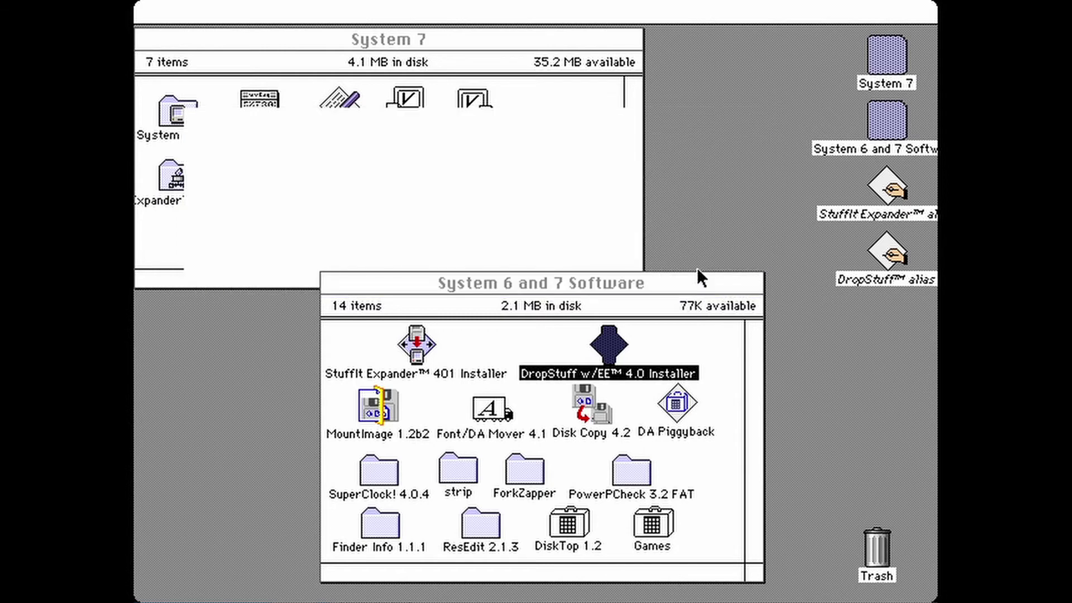
{"action": "left_click", "coordinate": [627, 327]}
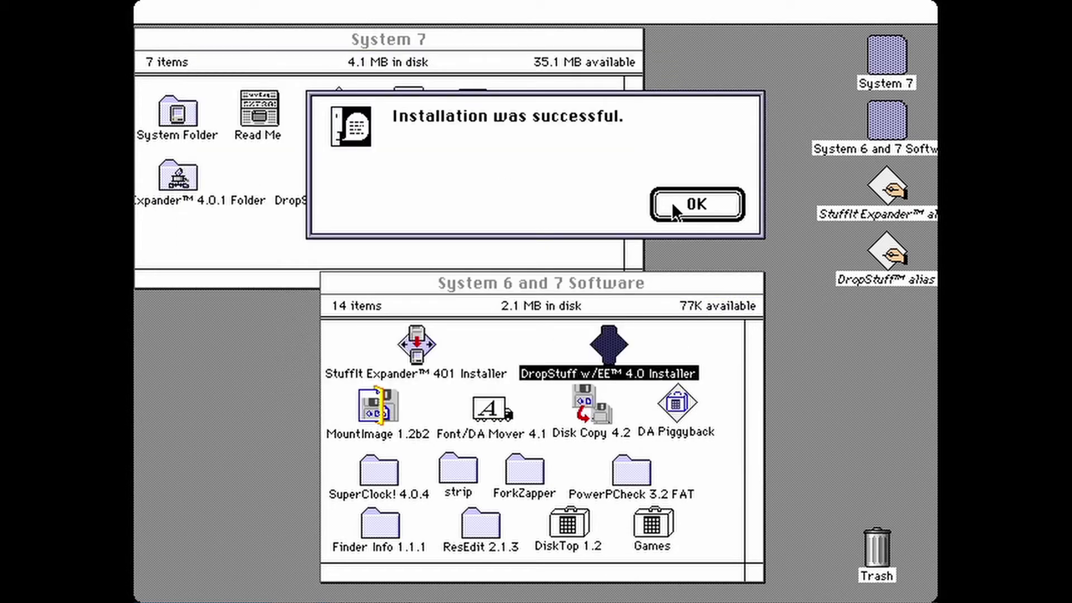
{"action": "left_click", "coordinate": [671, 202]}
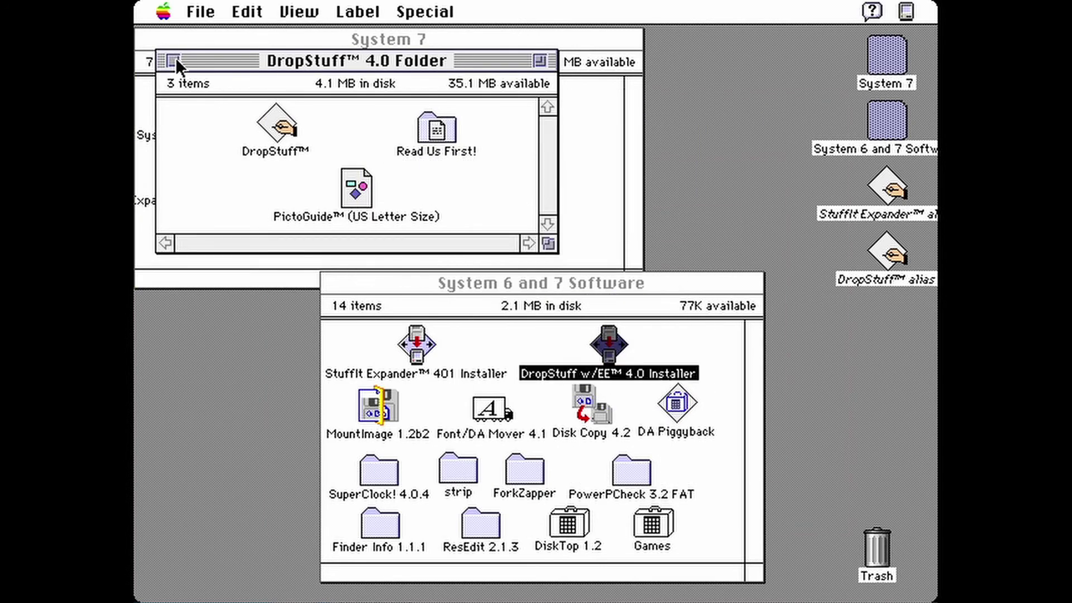
{"action": "left_click", "coordinate": [169, 62]}
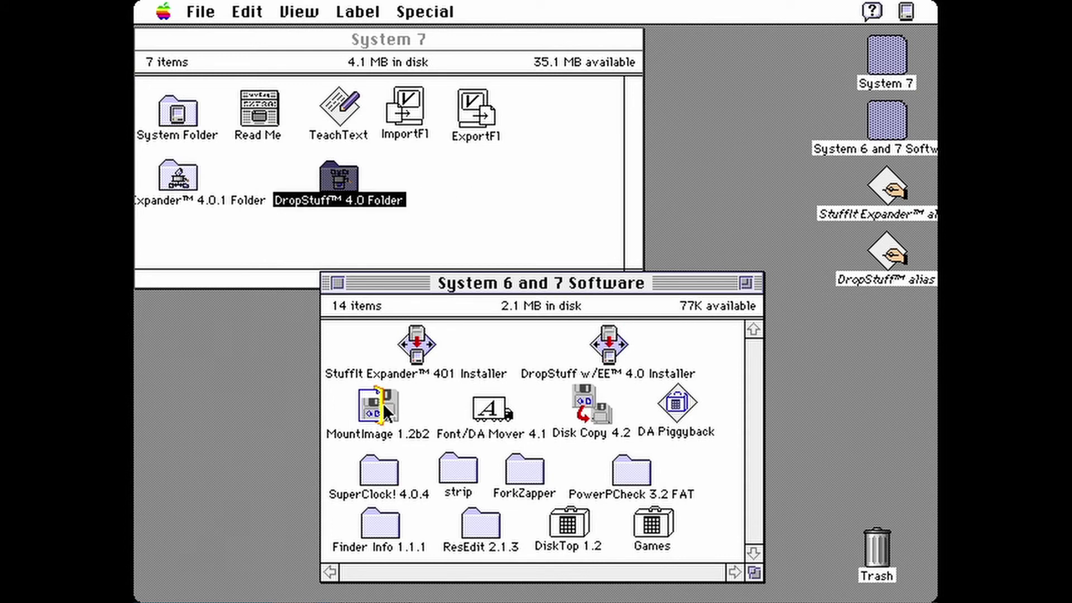
Step: Copy MountImage 1.2b2 and the DiskTop 1.2 desk accessory to the System 7 System Folder, accepting the suggested destination folders
{"action": "left_click_drag", "start_coordinate": [383, 403], "coordinate": [194, 130]}
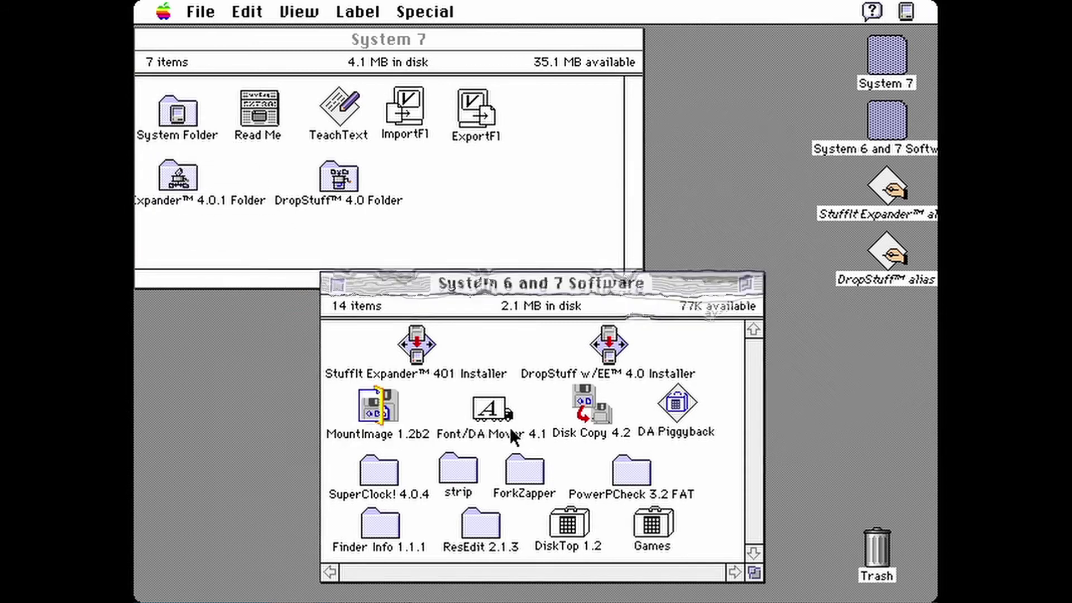
{"action": "left_click", "coordinate": [706, 245]}
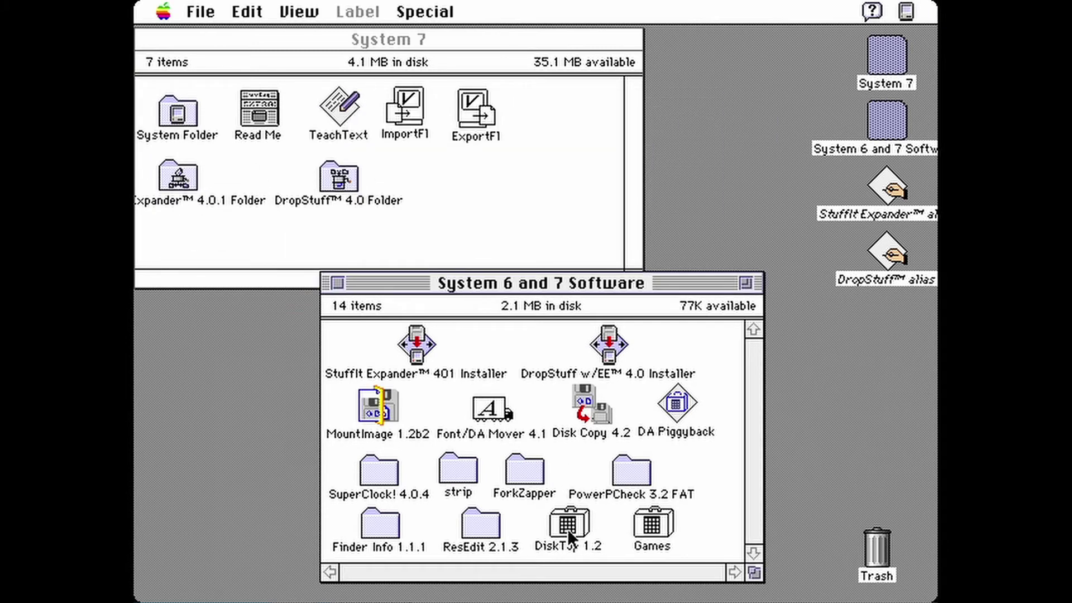
{"action": "left_click_drag", "start_coordinate": [567, 528], "coordinate": [188, 134]}
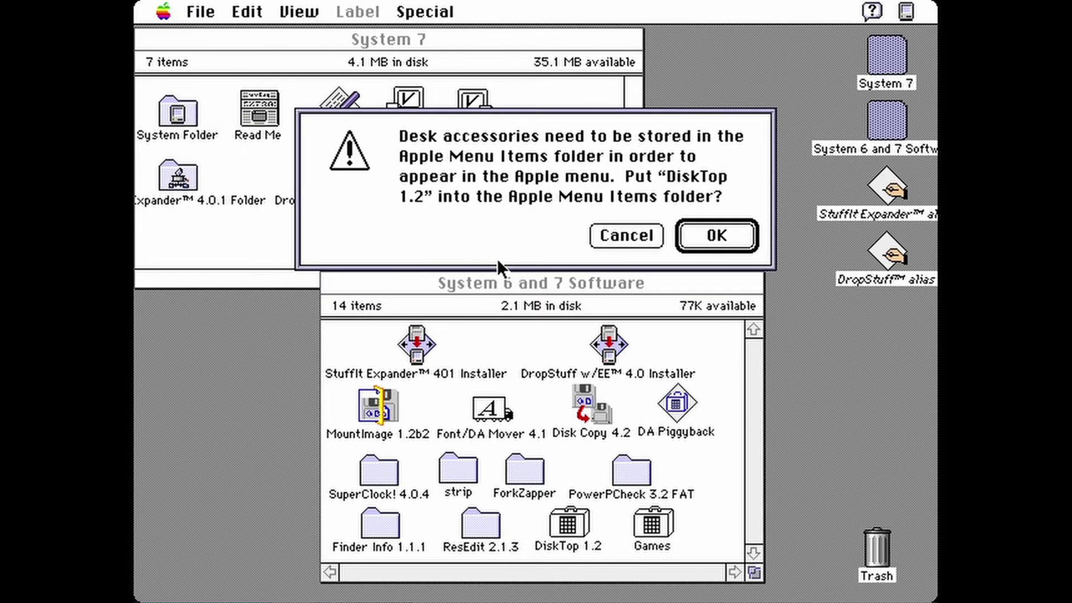
{"action": "left_click", "coordinate": [681, 229]}
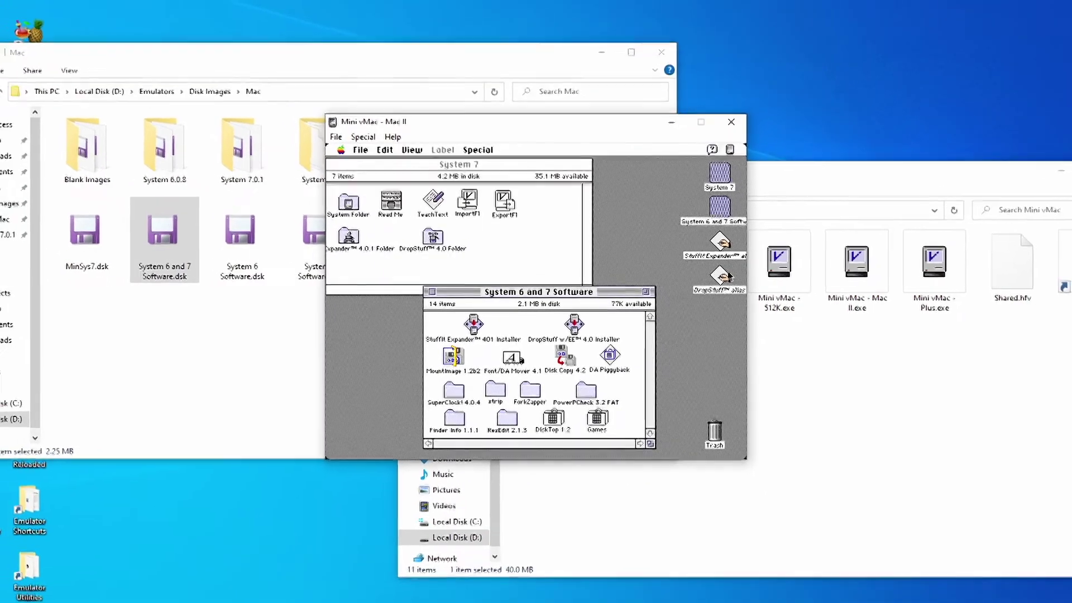
Step: Eject the System 6 and 7 Software disk, mount System 7 Software.dsk and place its open window below the System 7 disk window
{"action": "left_click", "coordinate": [711, 224]}
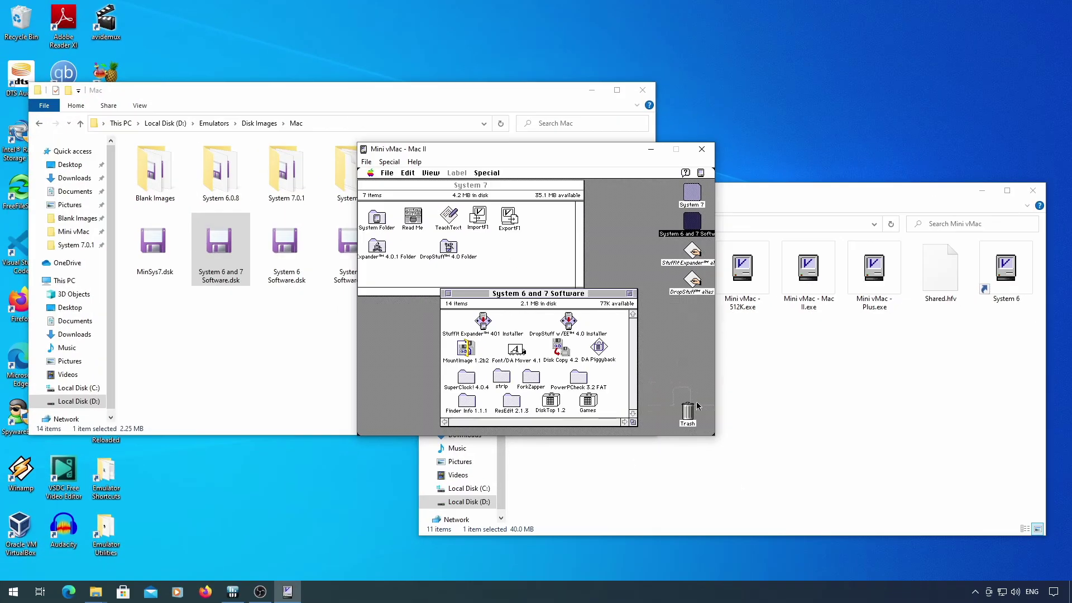
{"action": "left_click_drag", "start_coordinate": [692, 413], "coordinate": [690, 414]}
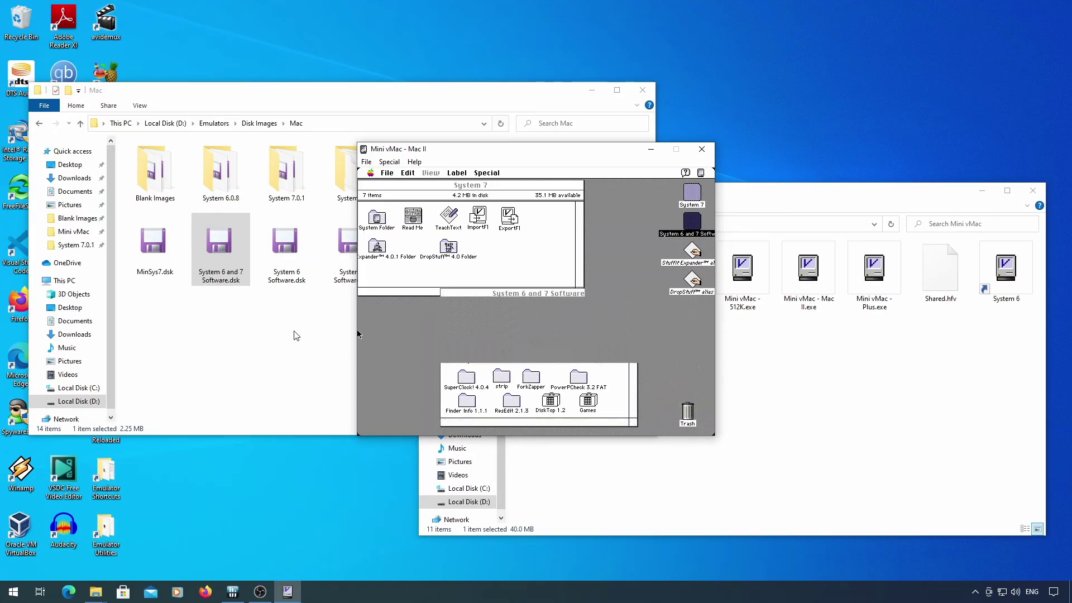
{"action": "left_click", "coordinate": [324, 336]}
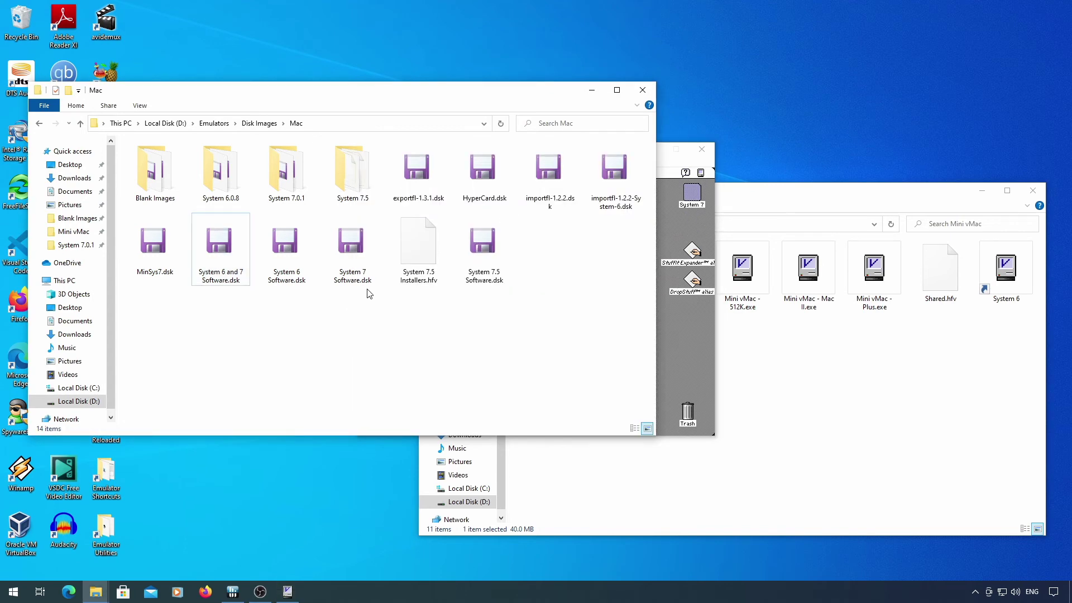
{"action": "left_click_drag", "start_coordinate": [353, 255], "coordinate": [686, 327]}
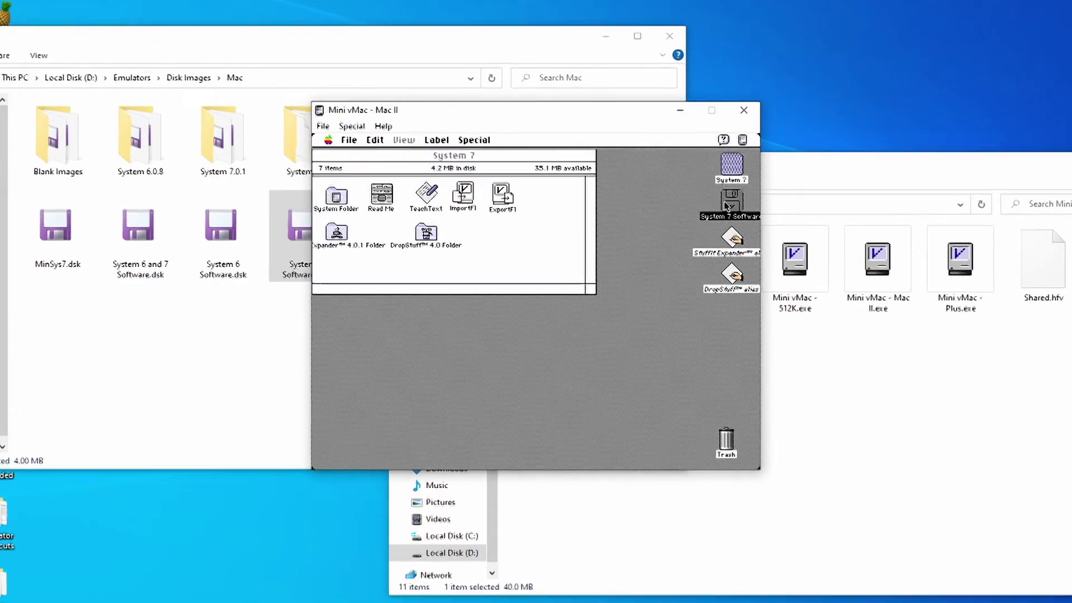
{"action": "double_click", "coordinate": [722, 206]}
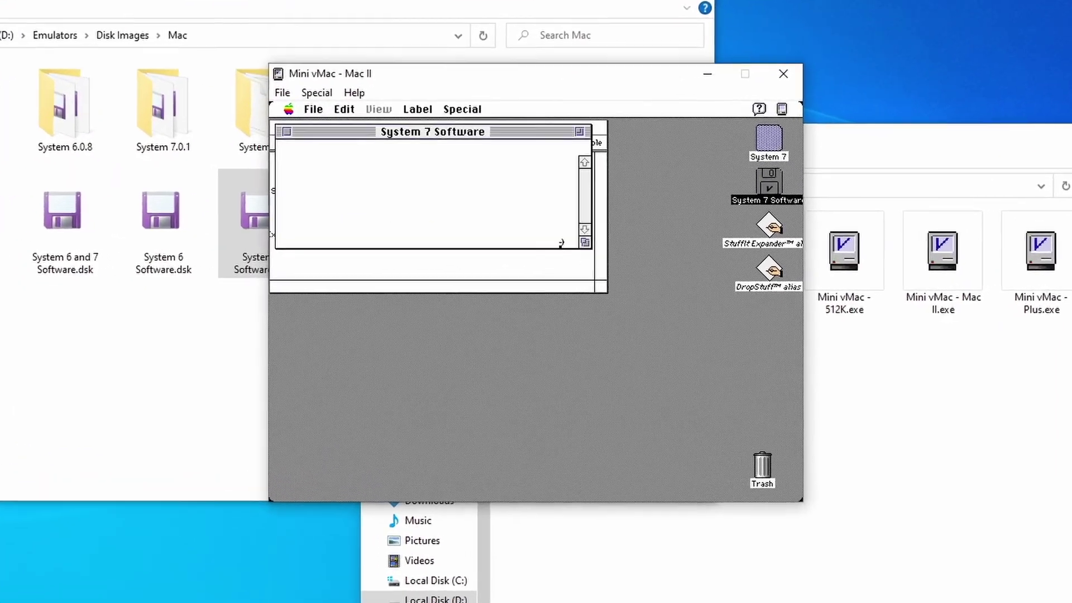
{"action": "left_click_drag", "start_coordinate": [450, 112], "coordinate": [460, 313]}
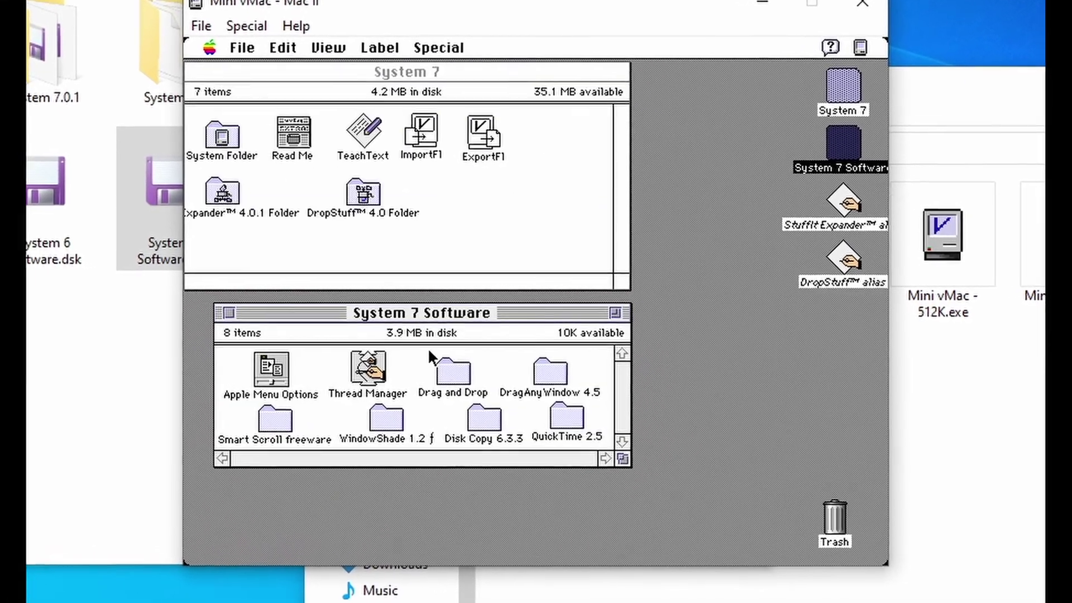
Step: Copy Apple Menu Options and Thread Manager to the System 7 System Folder, accepting the suggested destination folders
{"action": "left_click", "coordinate": [284, 371]}
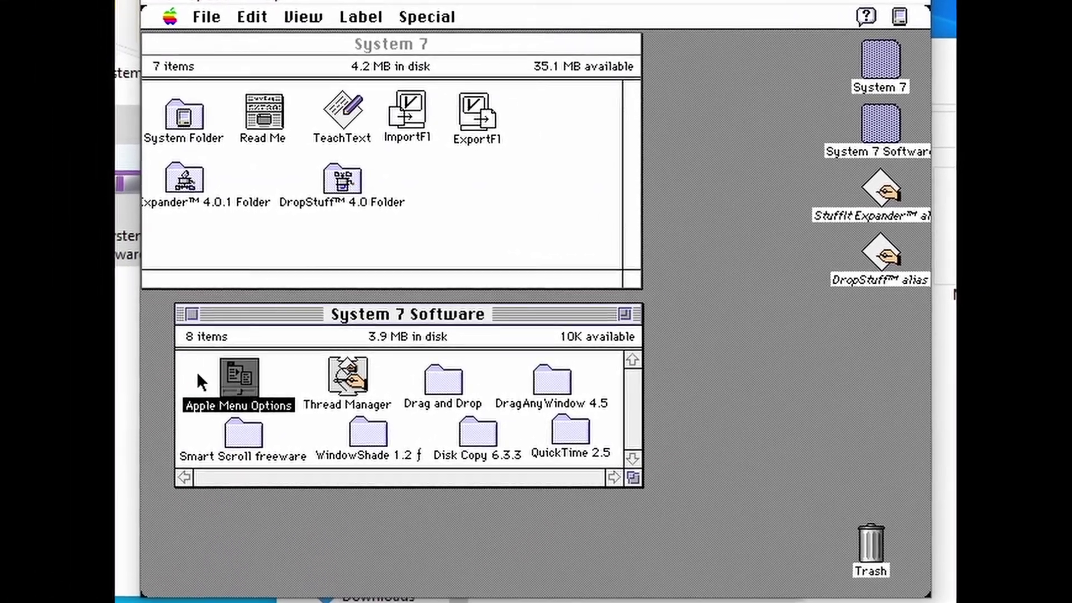
{"action": "left_click_drag", "start_coordinate": [197, 369], "coordinate": [353, 390]}
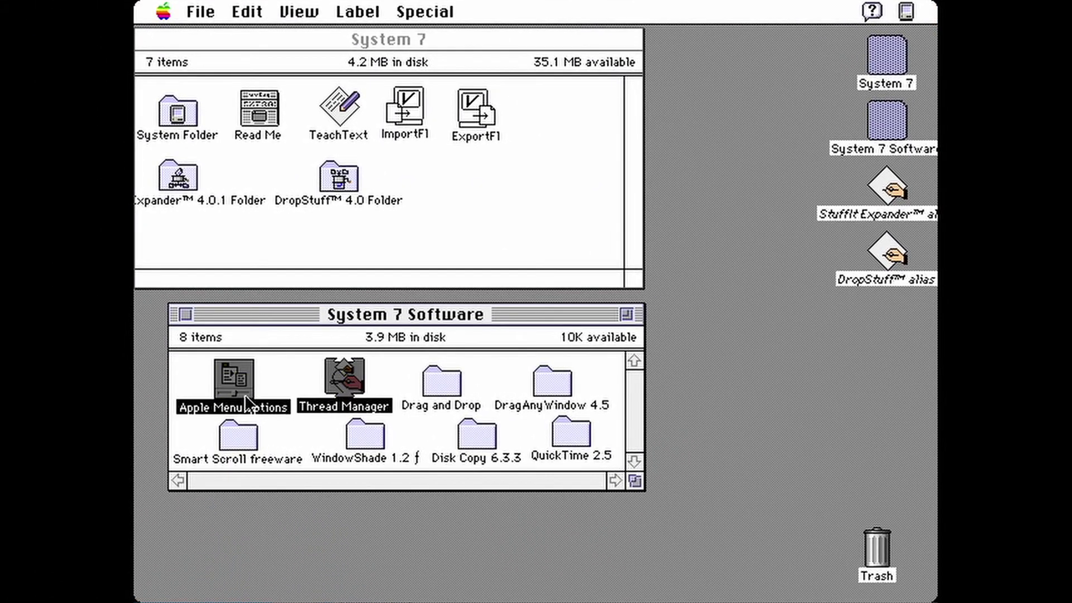
{"action": "left_click_drag", "start_coordinate": [245, 394], "coordinate": [193, 122]}
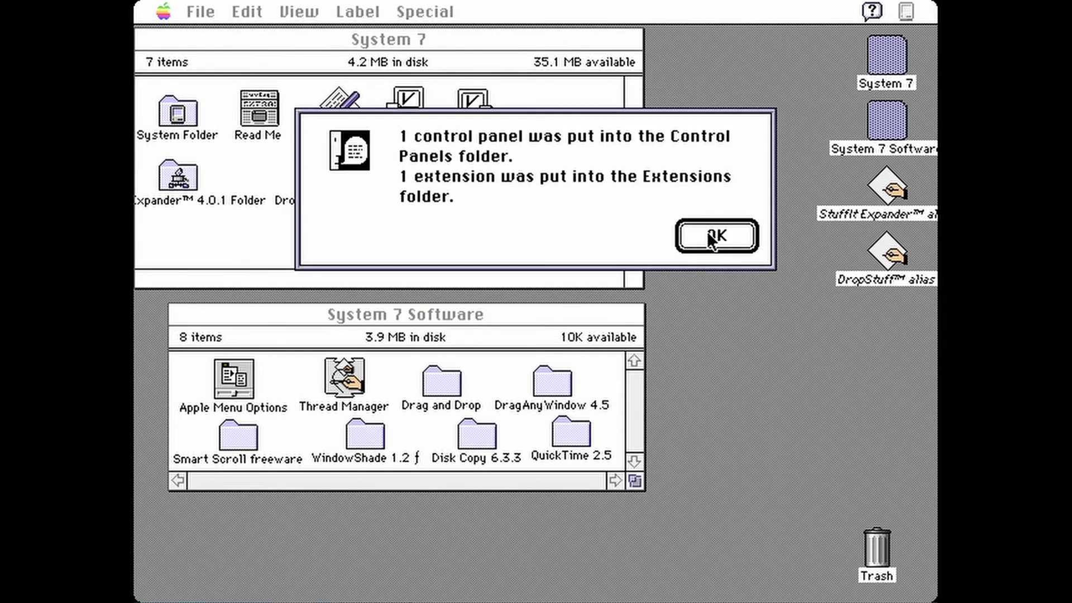
{"action": "left_click", "coordinate": [709, 235]}
Step: Copy both extensions from the Drag and Drop folder to the System 7 System Folder and close the source folder
{"action": "double_click", "coordinate": [441, 382]}
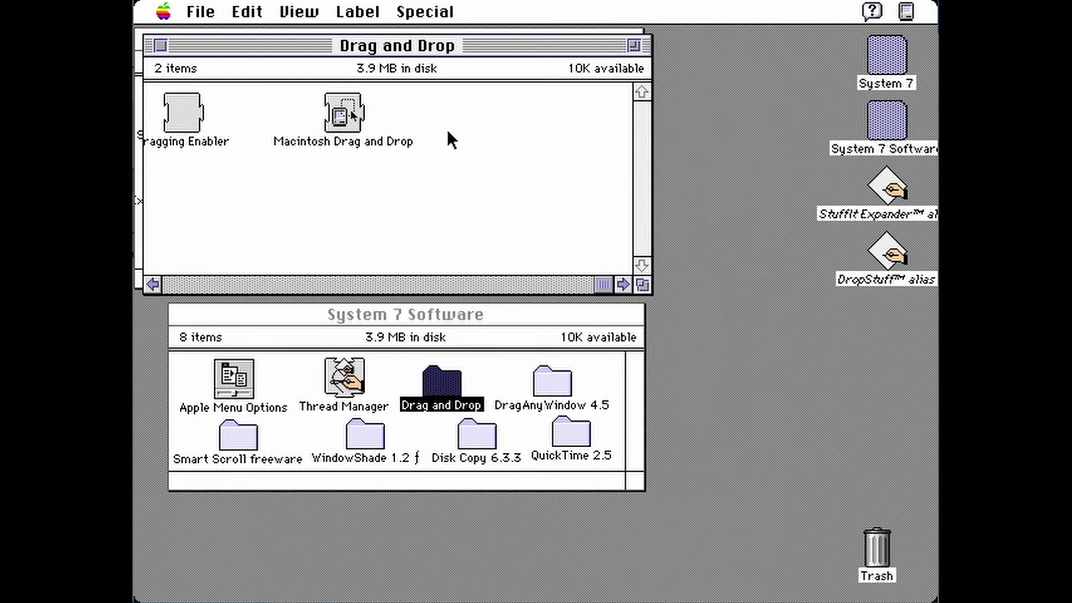
{"action": "left_click_drag", "start_coordinate": [443, 124], "coordinate": [218, 130]}
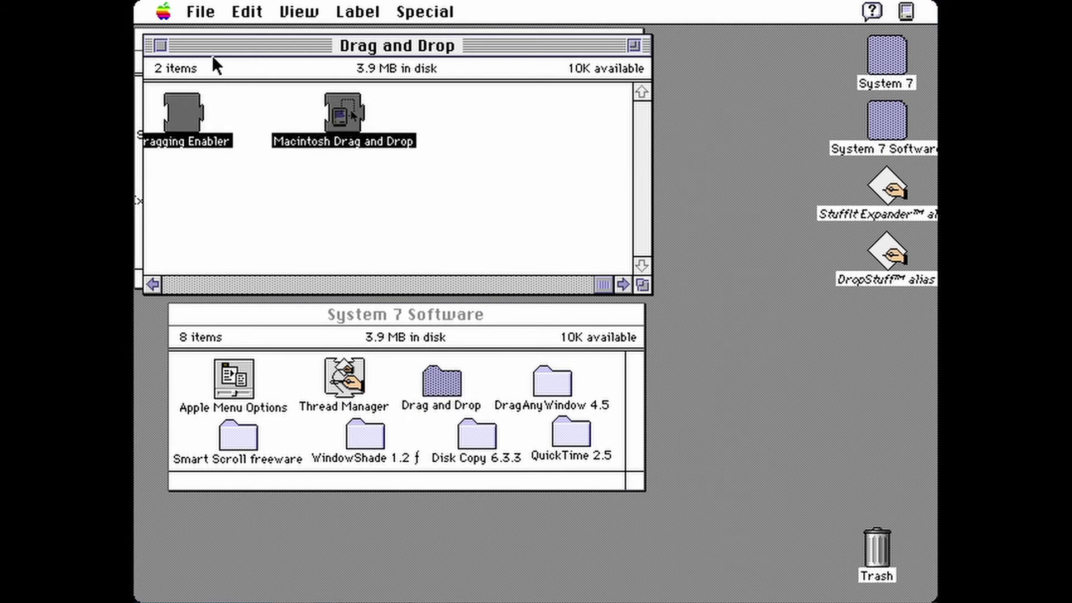
{"action": "left_click_drag", "start_coordinate": [209, 52], "coordinate": [384, 199]}
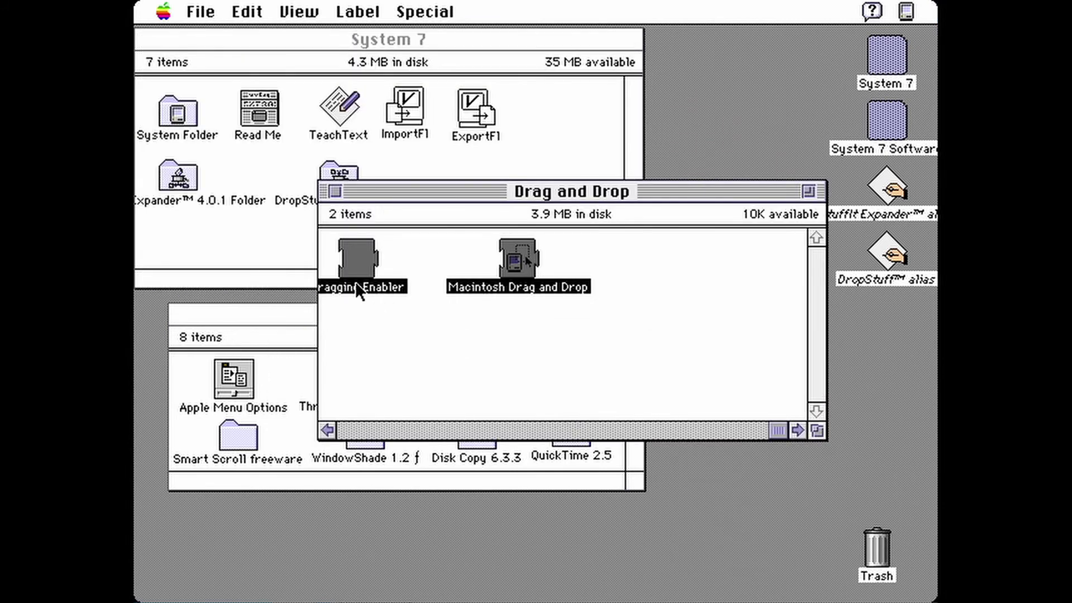
{"action": "left_click_drag", "start_coordinate": [355, 281], "coordinate": [177, 114]}
{"action": "left_click", "coordinate": [707, 232]}
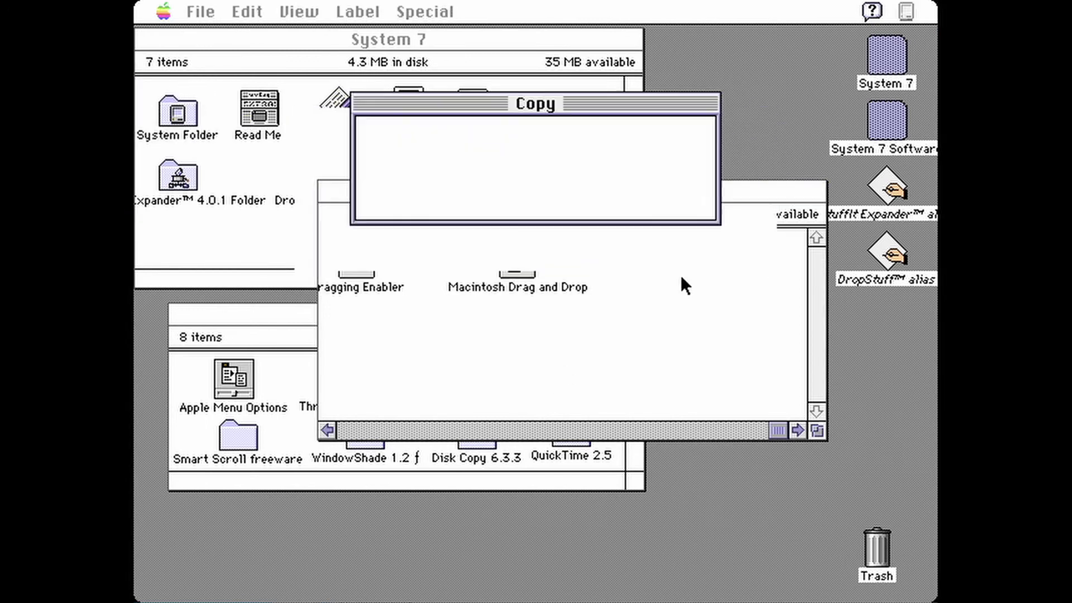
{"action": "key", "text": "super+w"}
Step: Copy the DragAnyWindow control panel from the DragAnyWindow 4.5 folder to the System 7 System Folder and close the source folder
{"action": "type", "text": "draga"}
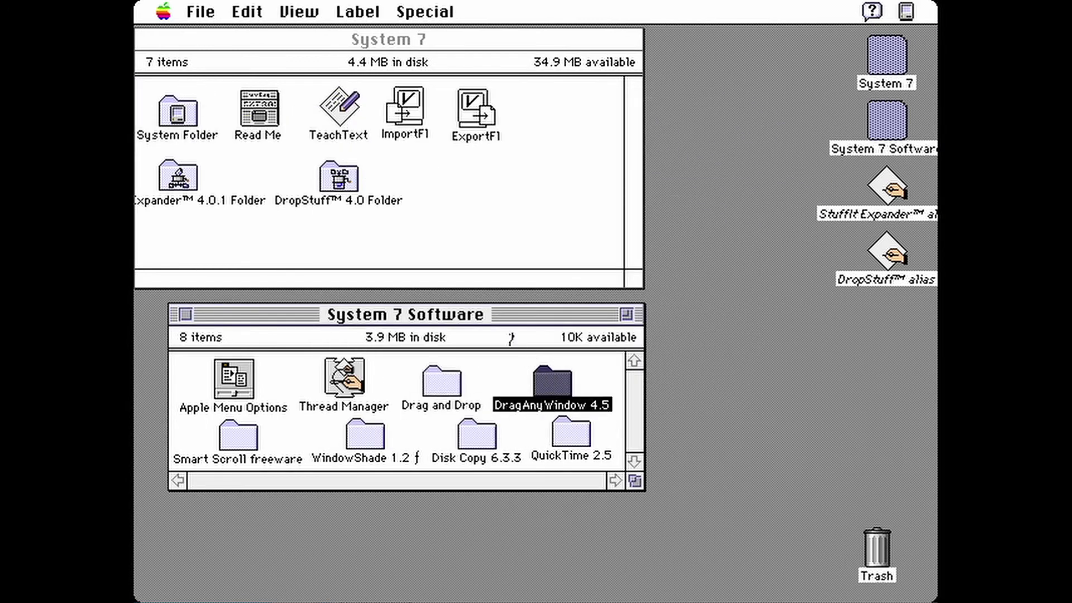
{"action": "key", "text": "super+o"}
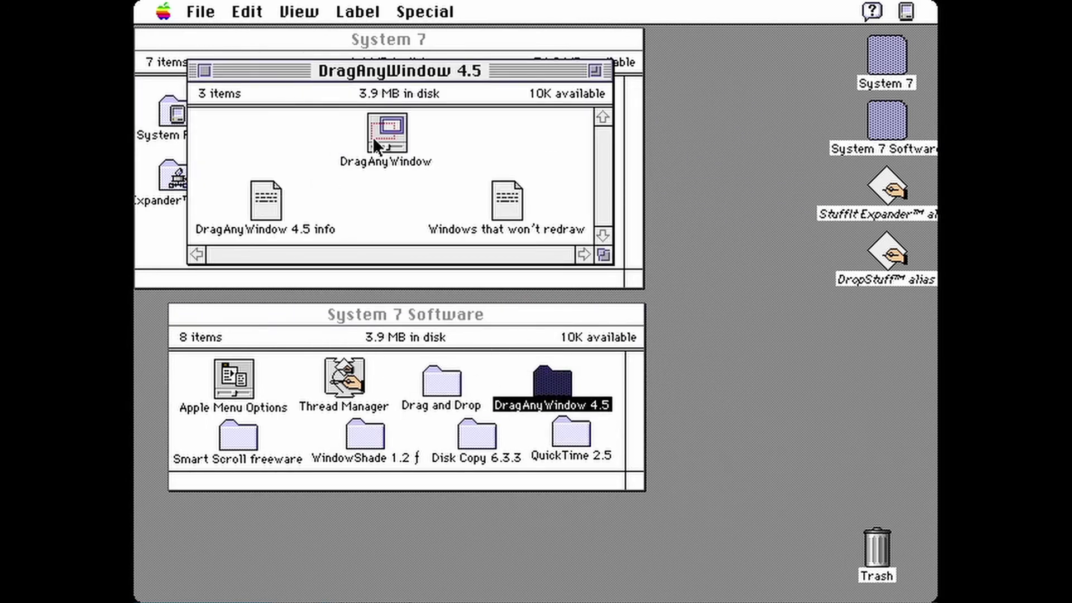
{"action": "left_click", "coordinate": [374, 139]}
{"action": "left_click_drag", "start_coordinate": [192, 113], "coordinate": [192, 113]}
{"action": "left_click", "coordinate": [713, 235]}
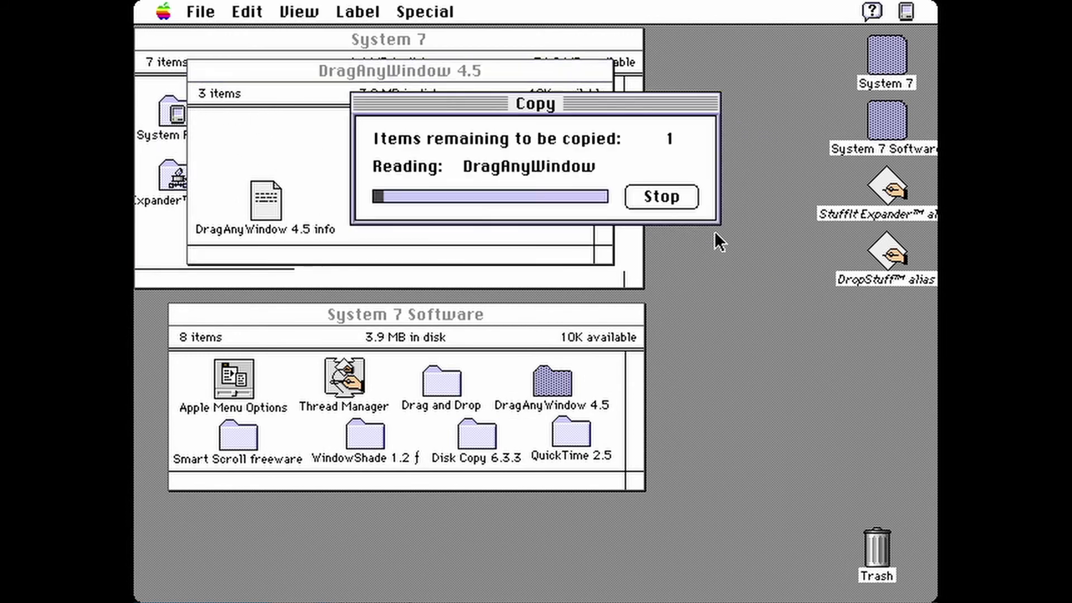
{"action": "key", "text": "super+w"}
Step: Copy the Smart Scroll control panel from the Smart Scroll freeware folder to the System 7 System Folder and close the source folder
{"action": "double_click", "coordinate": [239, 438]}
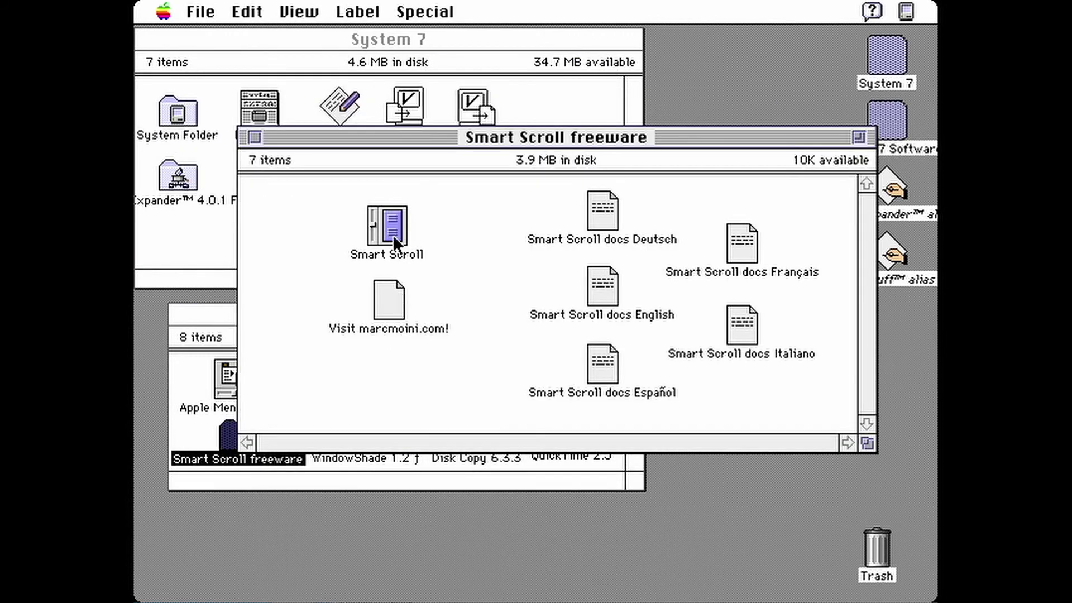
{"action": "left_click_drag", "start_coordinate": [390, 235], "coordinate": [213, 158]}
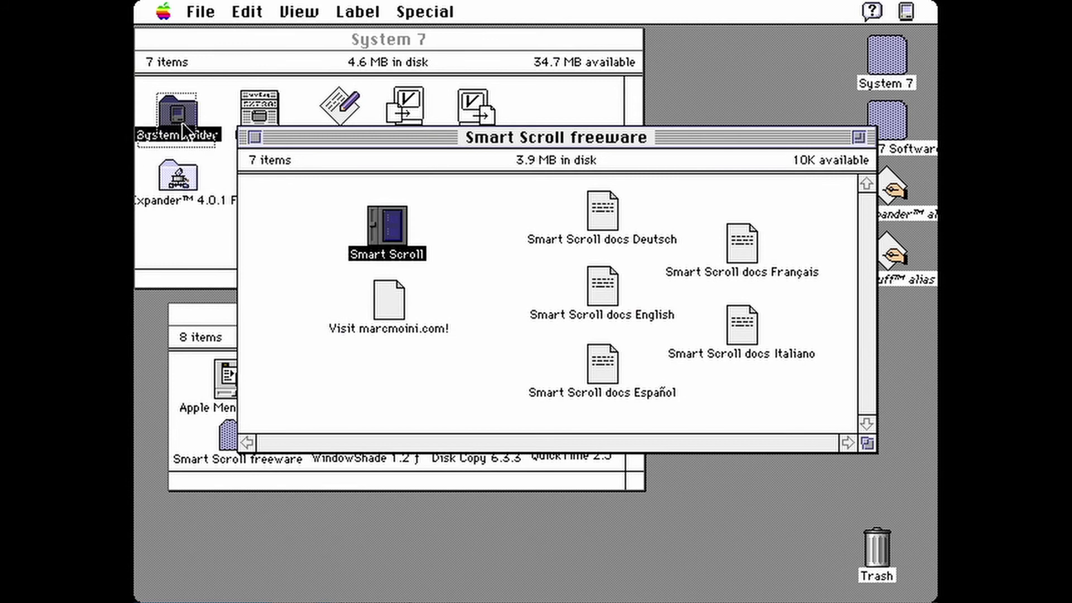
{"action": "left_click_drag", "start_coordinate": [182, 121], "coordinate": [182, 122]}
{"action": "left_click", "coordinate": [713, 233]}
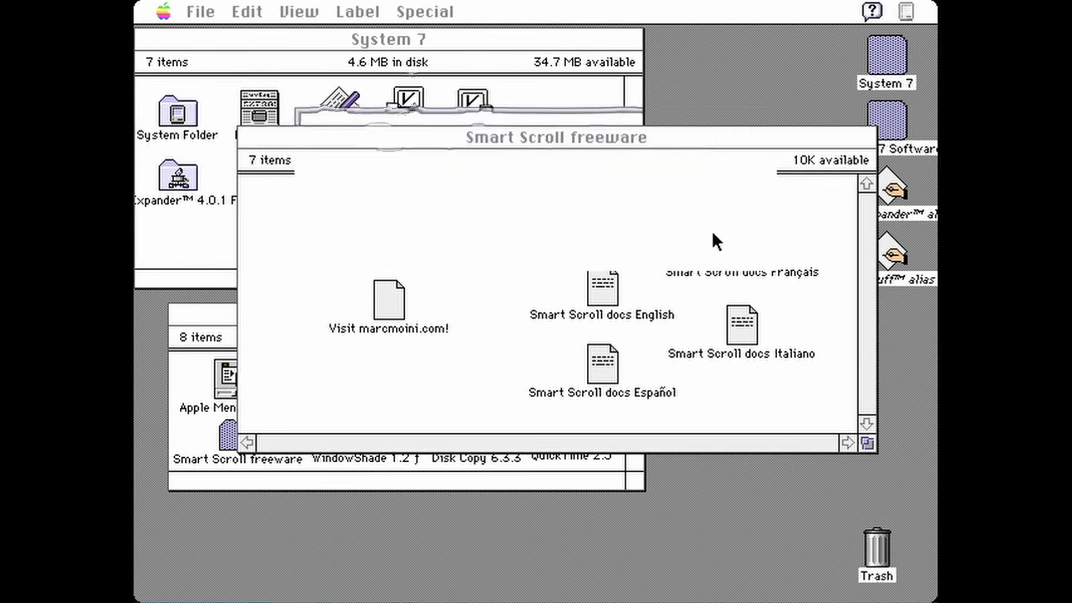
{"action": "left_click", "coordinate": [250, 138]}
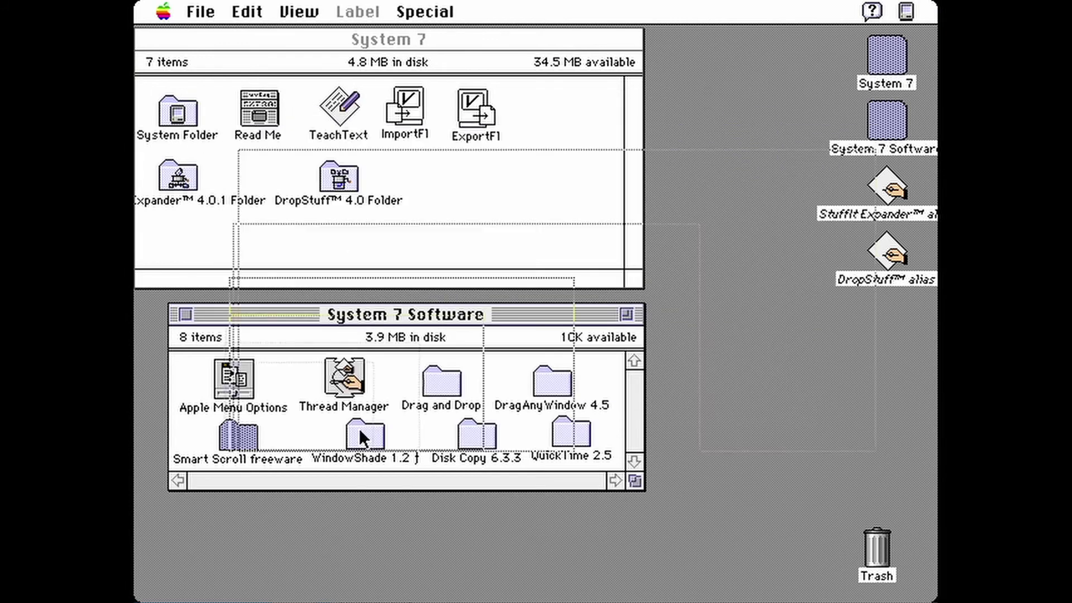
Step: Examine the contents of the WindowShade 1.2 ƒ folder and close it
{"action": "double_click", "coordinate": [359, 430]}
{"action": "left_click_drag", "start_coordinate": [313, 52], "coordinate": [439, 229]}
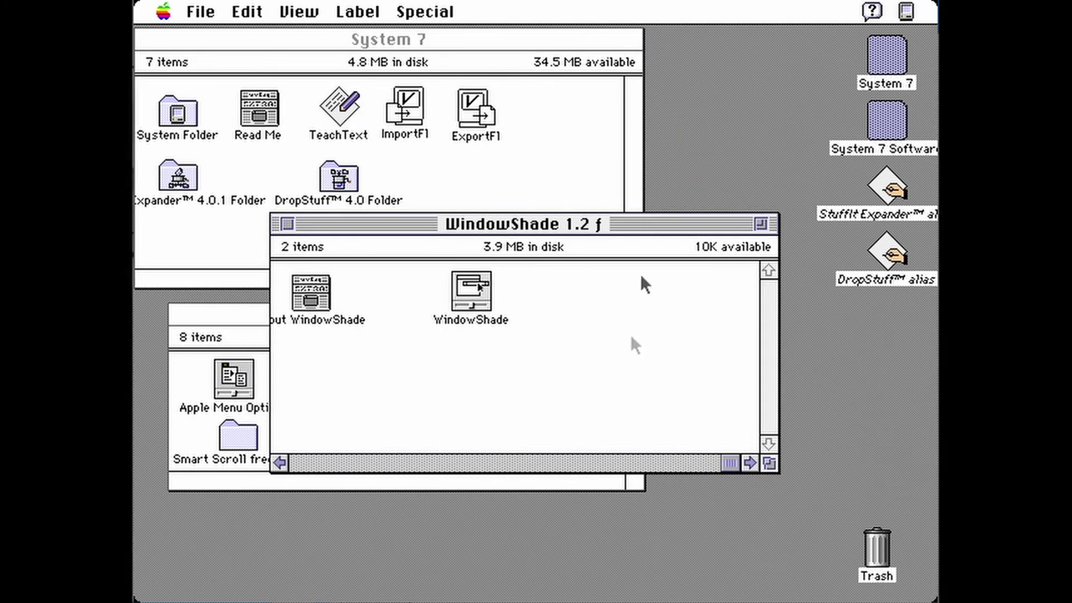
{"action": "left_click", "coordinate": [285, 225]}
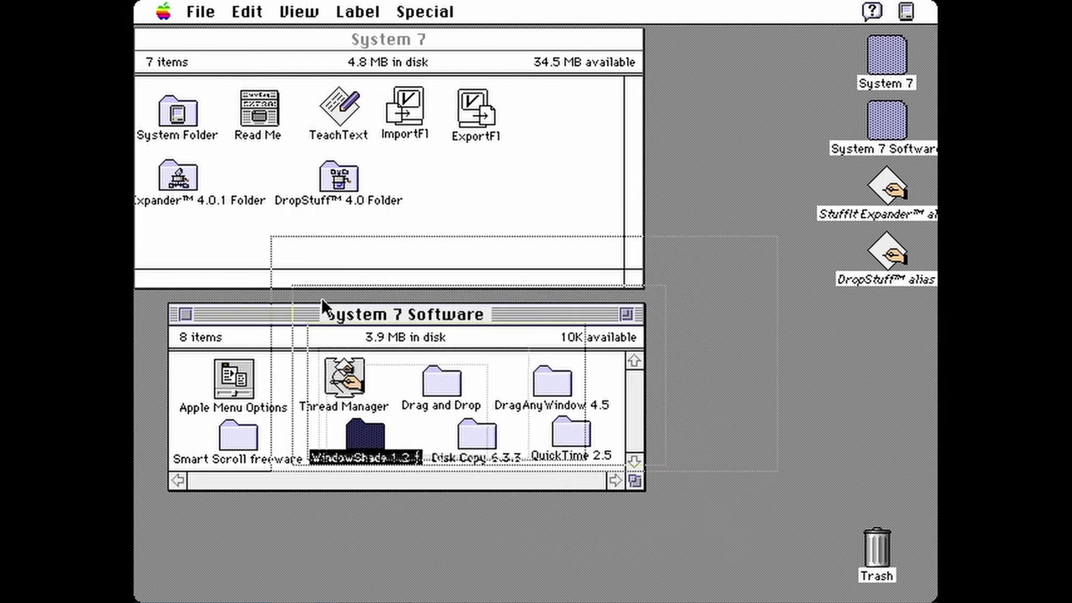
Step: Copy the Disk Copy application from the Disk Copy 6.3.3 folder to the System 7 disk and close the source folder
{"action": "double_click", "coordinate": [477, 436]}
{"action": "left_click_drag", "start_coordinate": [266, 38], "coordinate": [712, 241]}
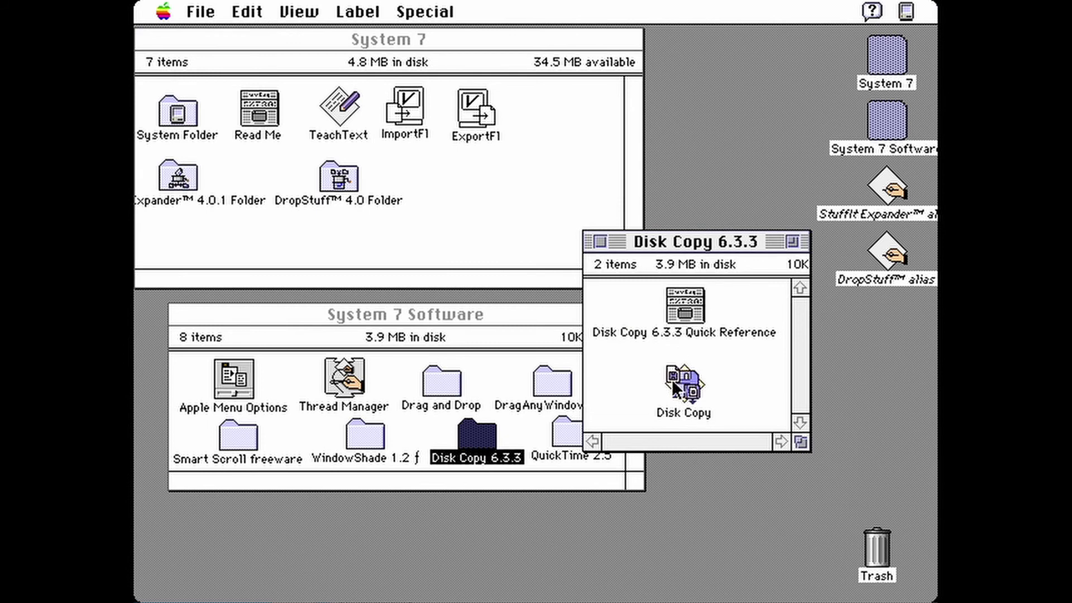
{"action": "left_click_drag", "start_coordinate": [672, 380], "coordinate": [575, 158]}
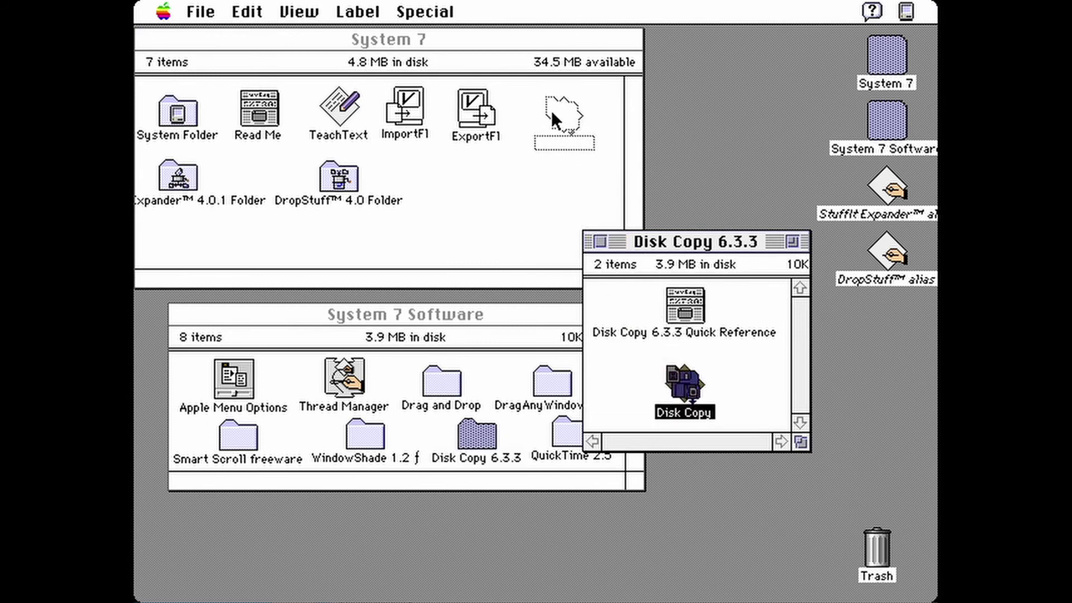
{"action": "left_click_drag", "start_coordinate": [552, 114], "coordinate": [552, 114]}
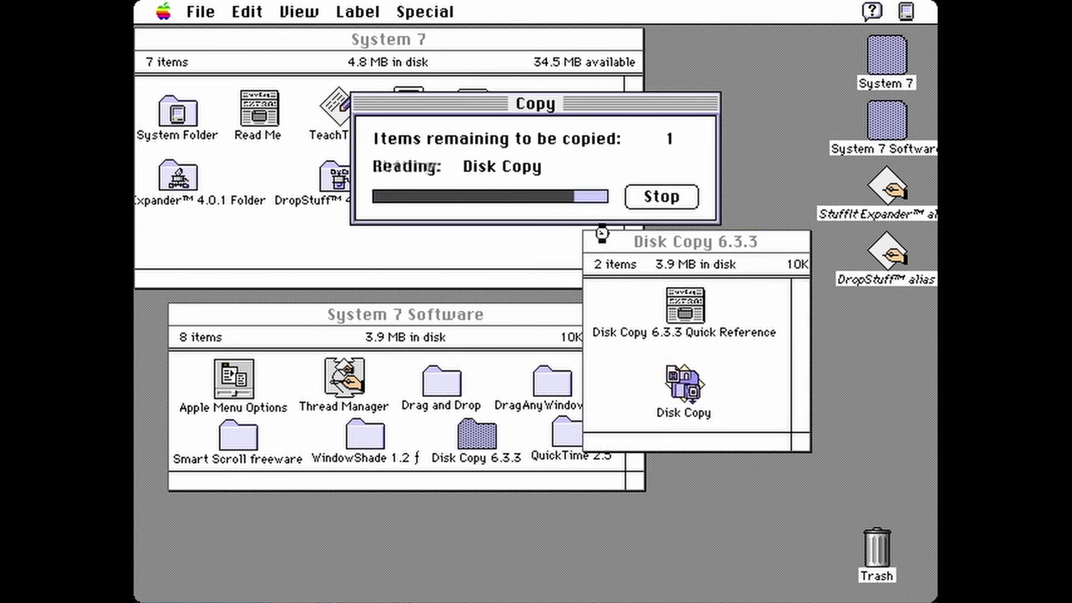
{"action": "left_click", "coordinate": [599, 240]}
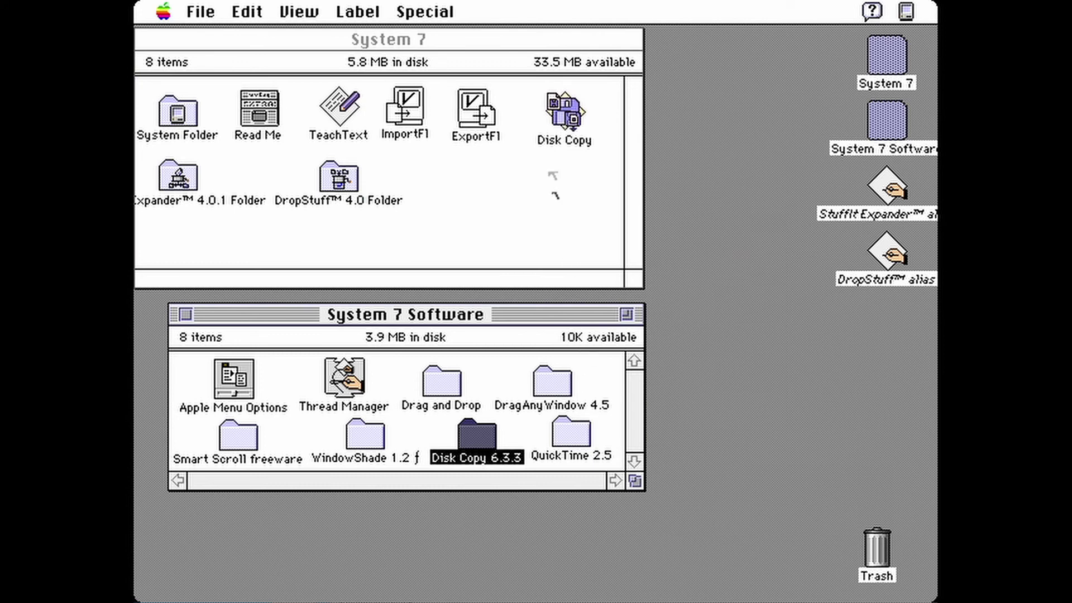
Step: Launch the copied Disk Copy application, agree to its software license and quit it
{"action": "double_click", "coordinate": [564, 119]}
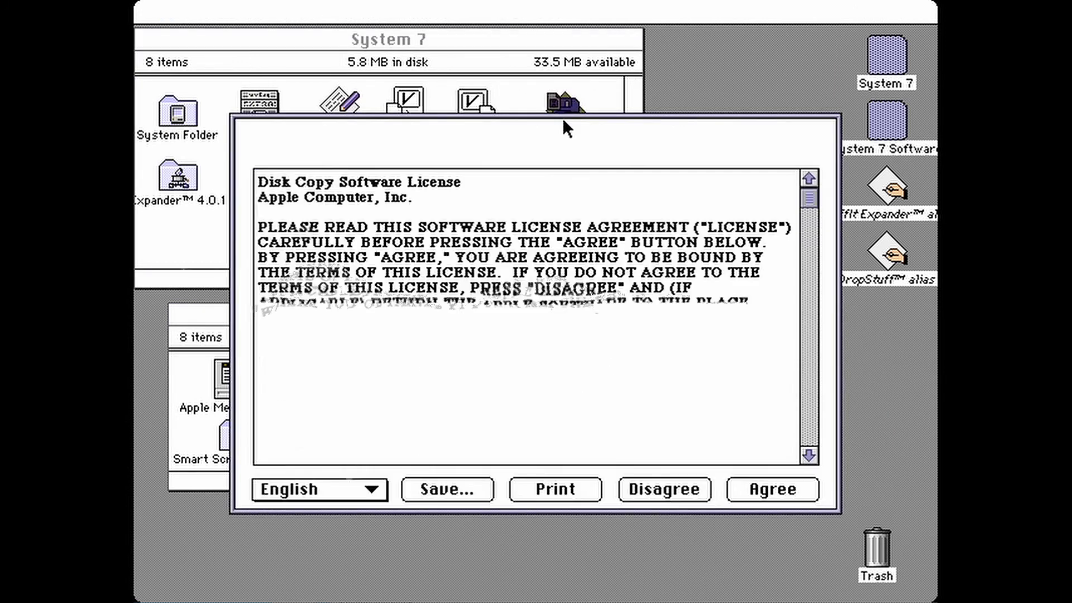
{"action": "left_click", "coordinate": [768, 489]}
{"action": "left_click", "coordinate": [200, 14]}
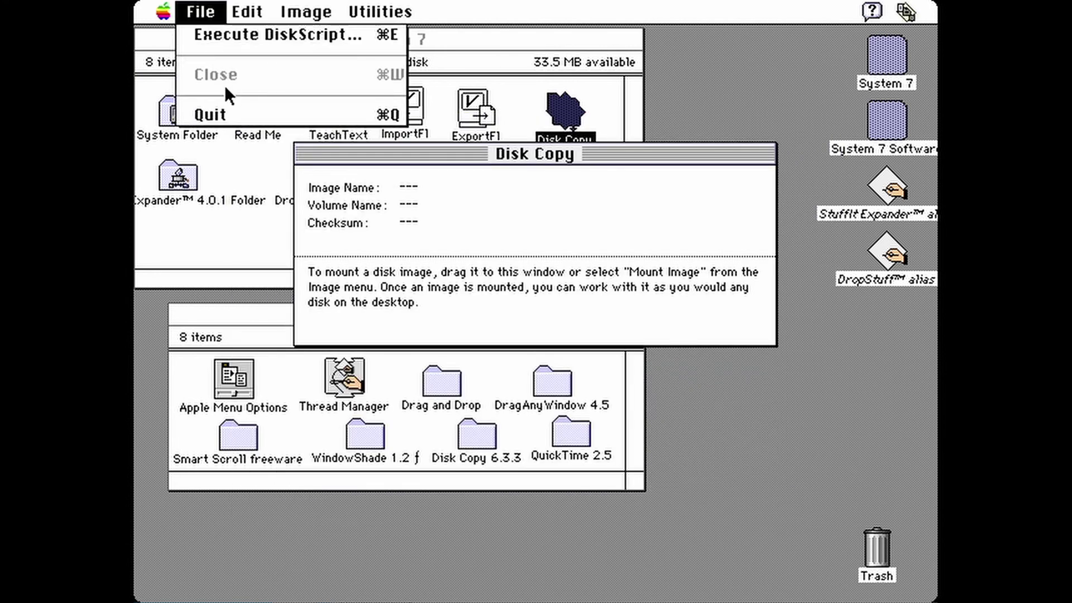
{"action": "left_click", "coordinate": [233, 112]}
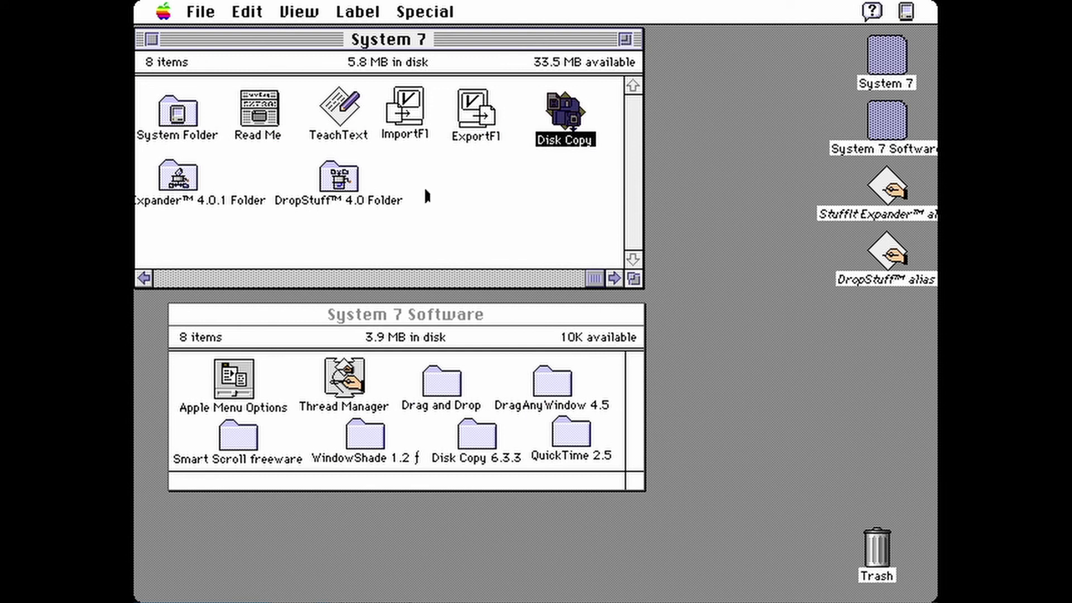
Step: Launch the QuickTime install script from the QuickTime Install Disk 1 folder nested within the QuickTime 2.5 folder of System 7 Software
{"action": "left_click", "coordinate": [520, 433]}
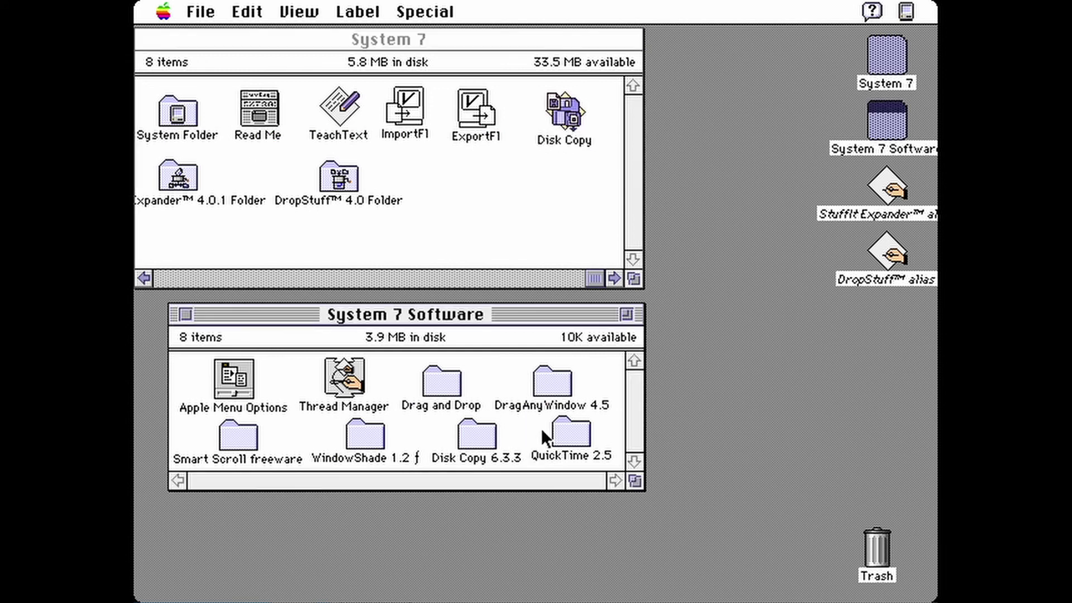
{"action": "double_click", "coordinate": [567, 433]}
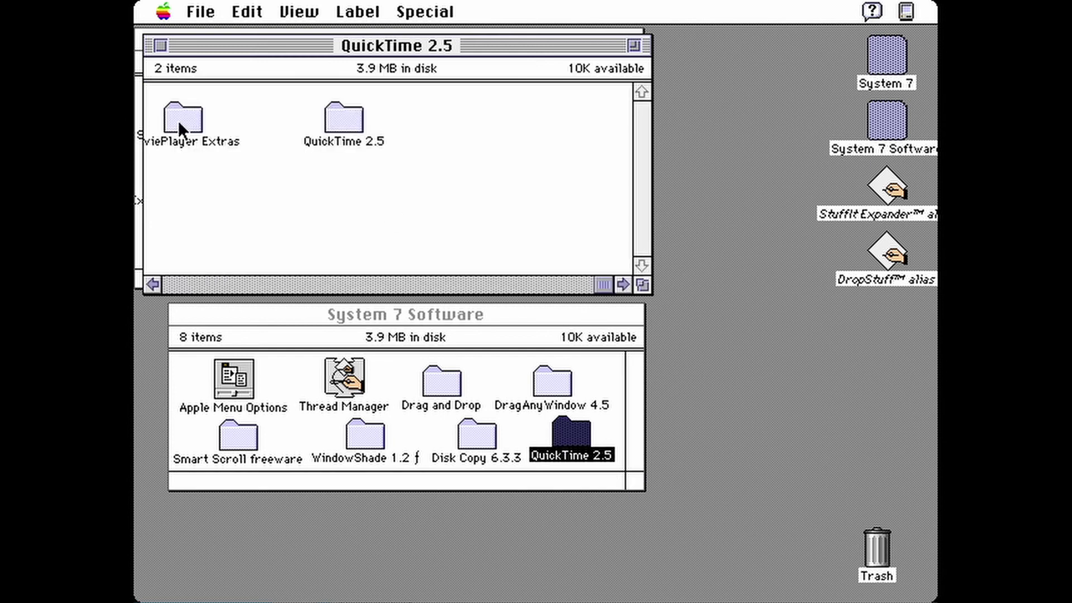
{"action": "double_click", "coordinate": [325, 115]}
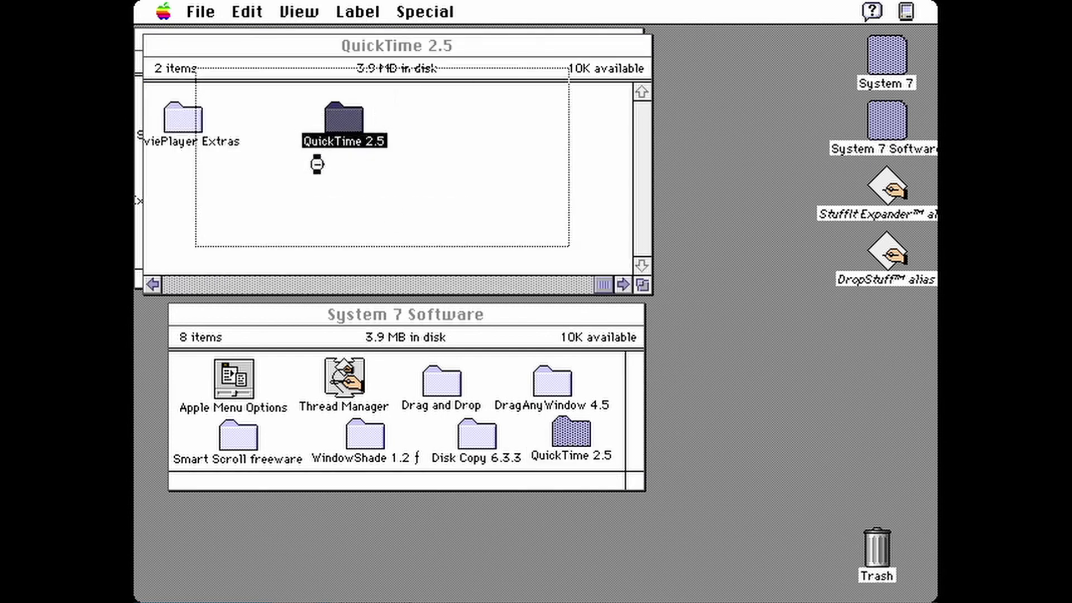
{"action": "double_click", "coordinate": [193, 124]}
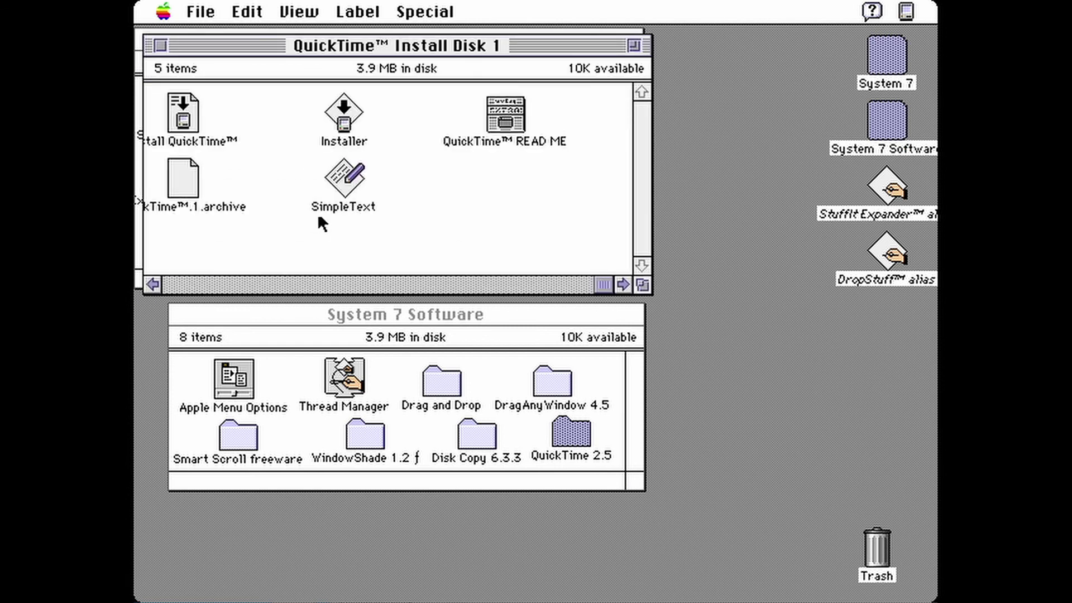
{"action": "double_click", "coordinate": [192, 113]}
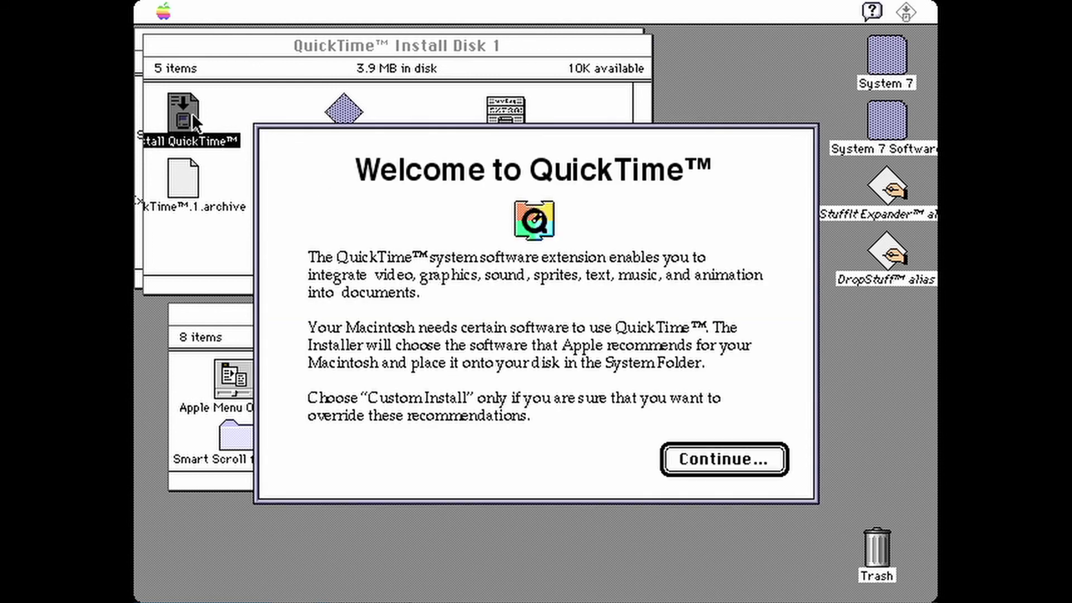
Step: Continue past the QuickTime introduction screens and start the Easy Install of QuickTime 2.5 on the System 7 disk
{"action": "left_click", "coordinate": [767, 469]}
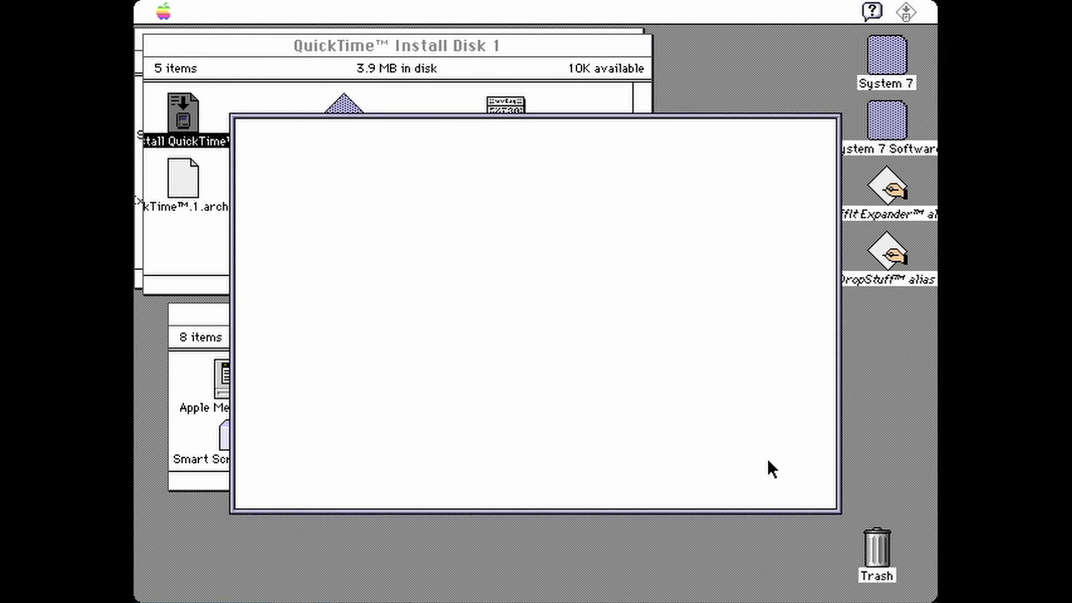
{"action": "left_click", "coordinate": [708, 484]}
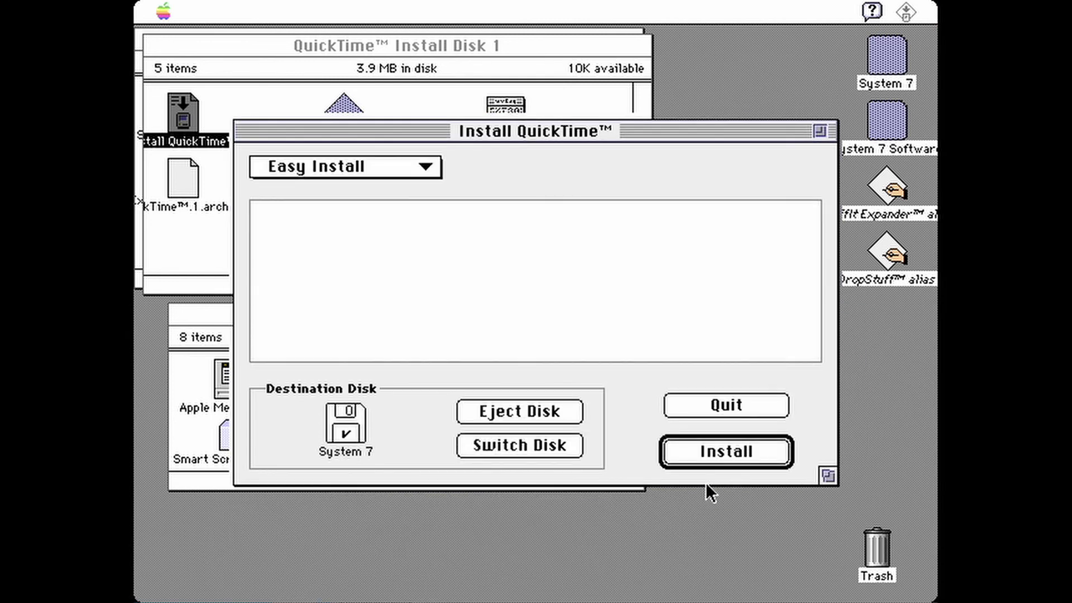
{"action": "left_click", "coordinate": [721, 451]}
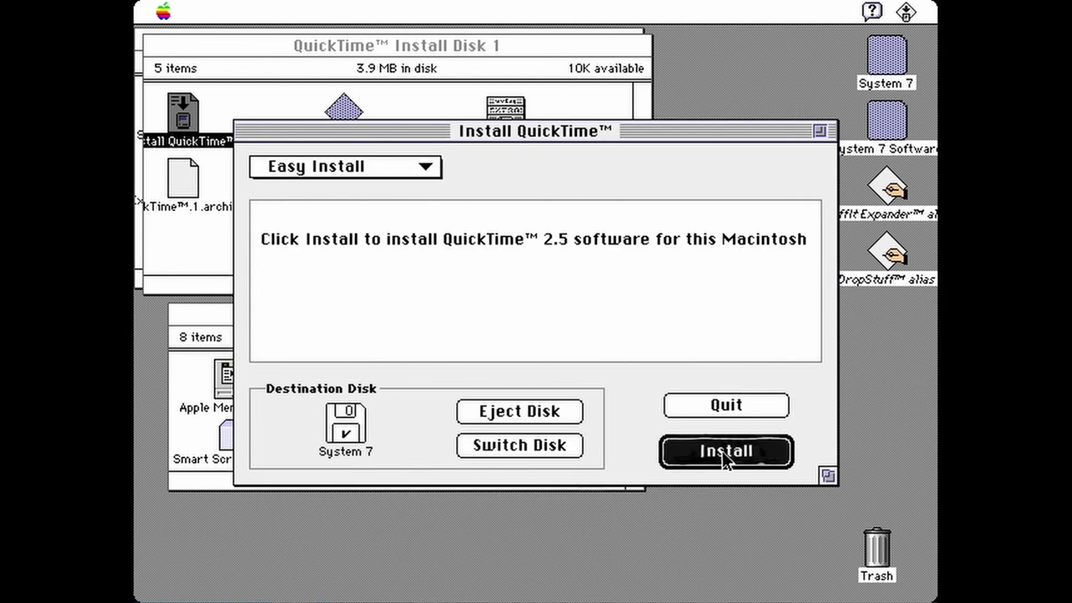